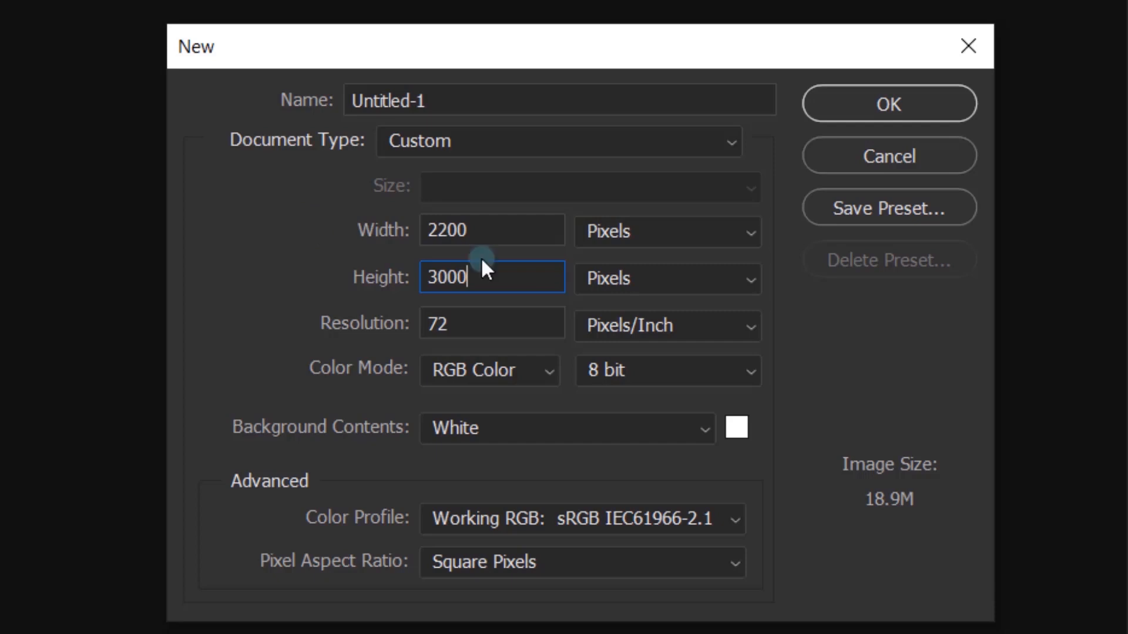
# Create a white 2200 × 3000 pixel RGB document at 72 pixels/inch and add an empty layer above the background
pyautogui.click(919, 103)
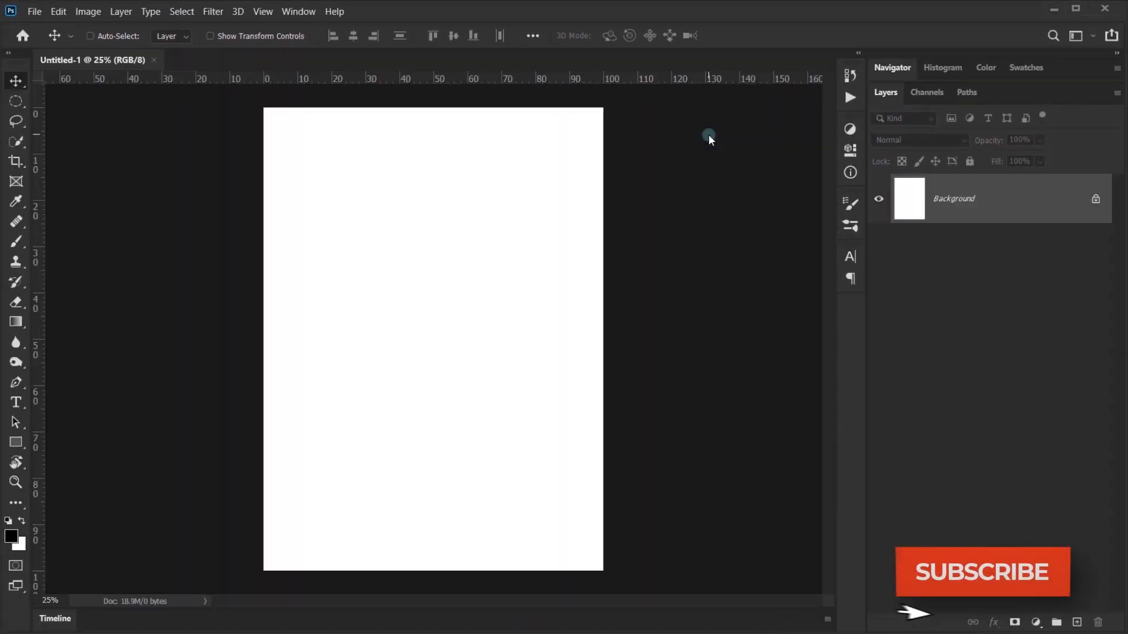
pyautogui.hotkey('ctrl', '0')
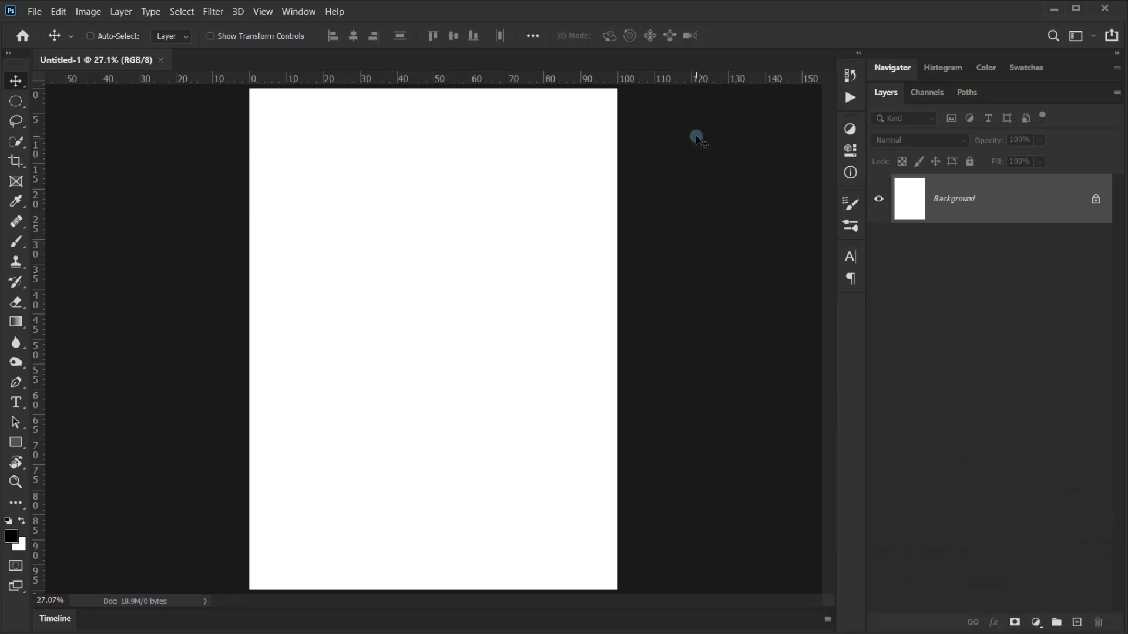
pyautogui.click(1077, 622)
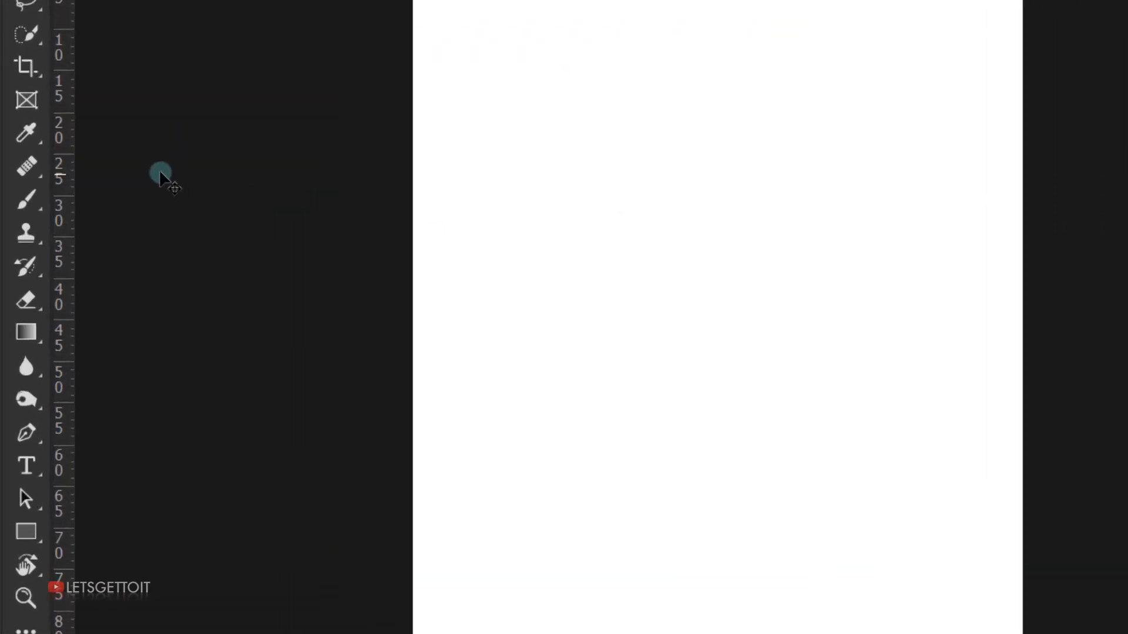
# Activate the Brush Tool and choose the second 111 px brush from the Thick Heavy Brushes set in Legacy Brushes
pyautogui.click(28, 198)
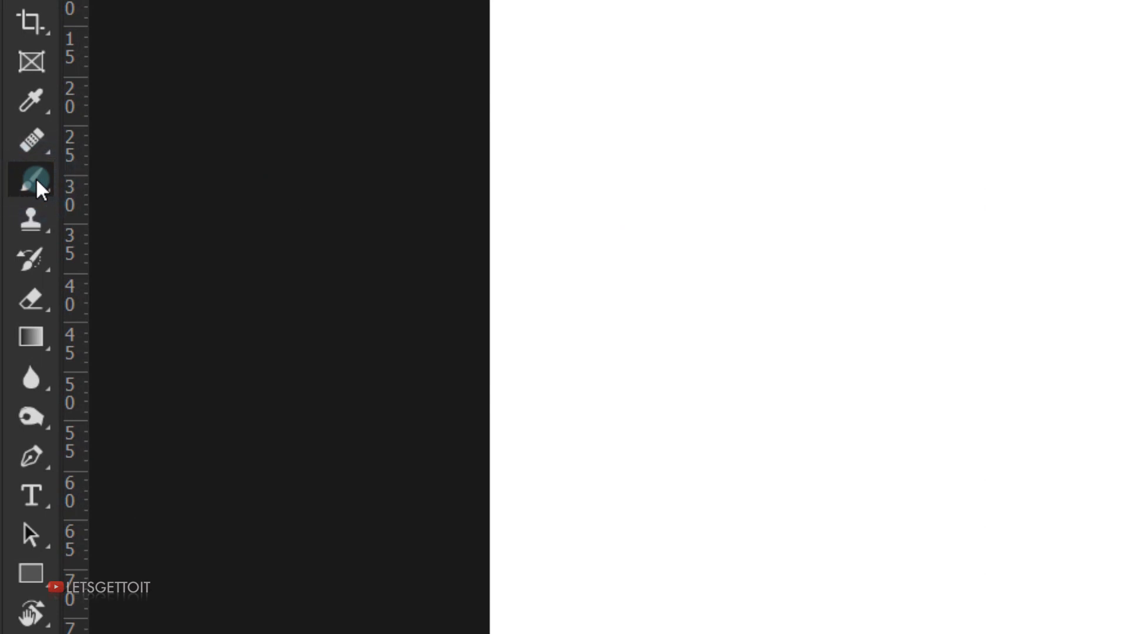
pyautogui.moveTo(36, 178); pyautogui.dragTo(143, 168)
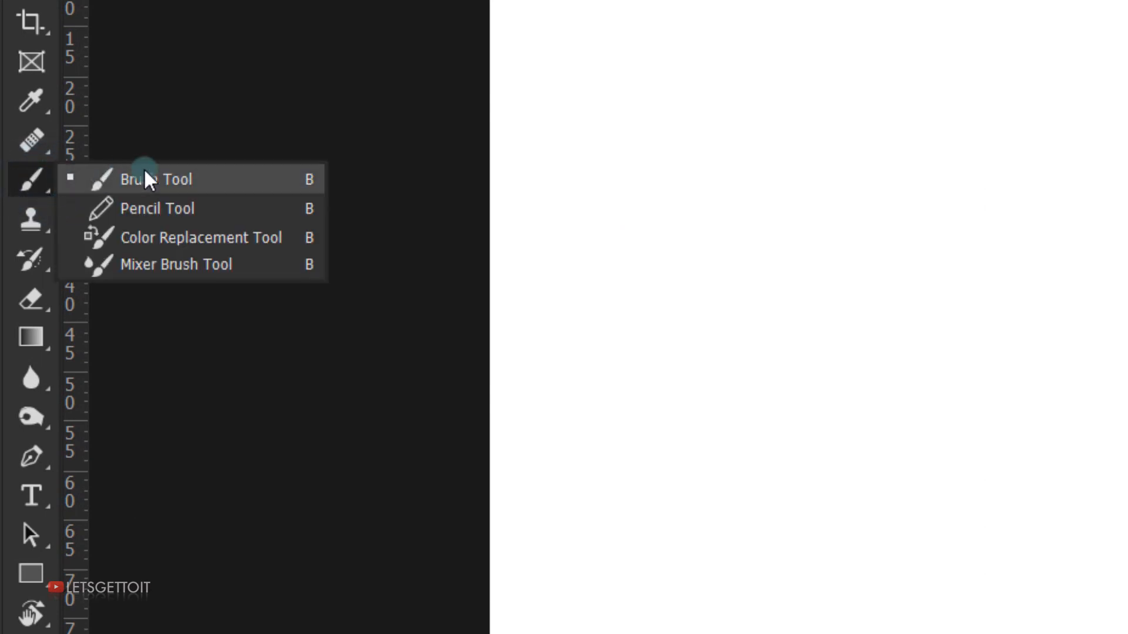
pyautogui.click(176, 173)
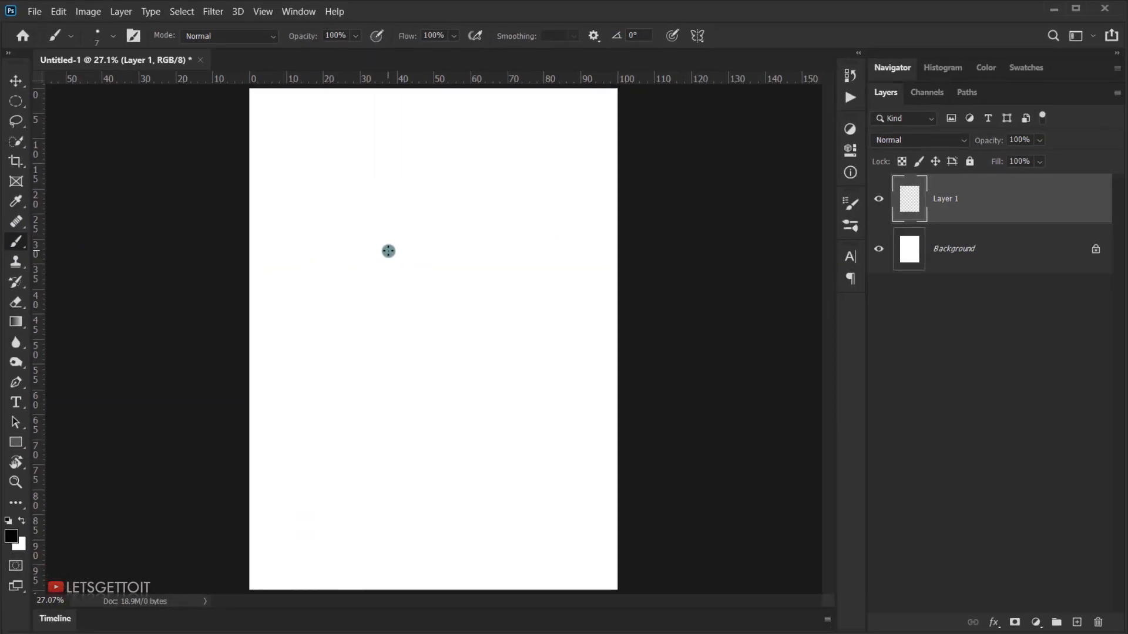
pyautogui.rightClick(363, 166)
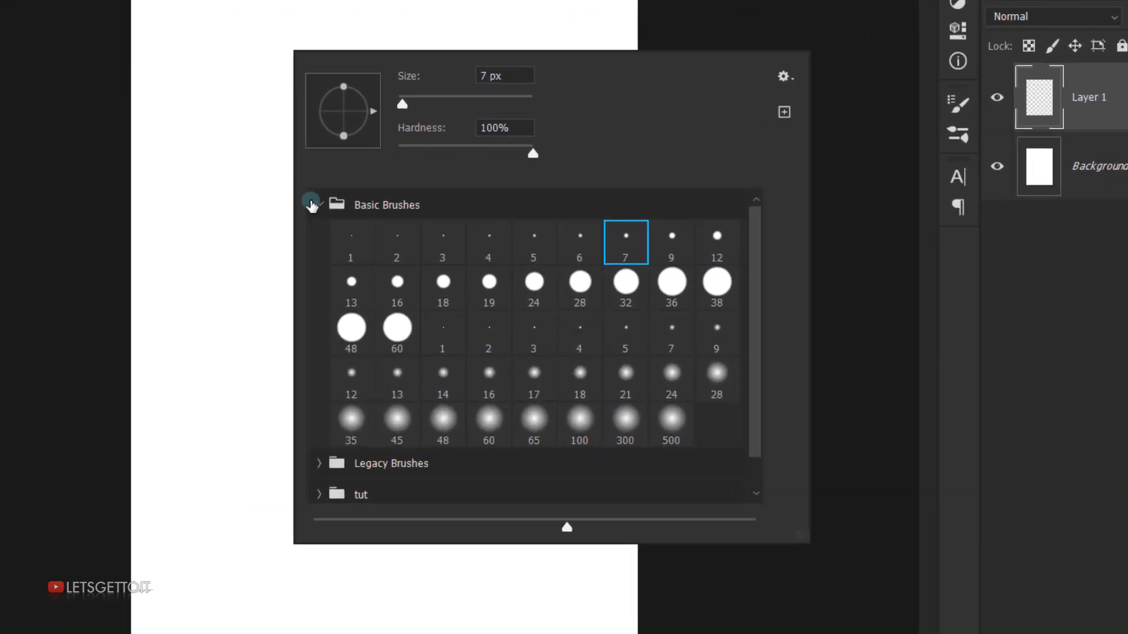
pyautogui.click(312, 205)
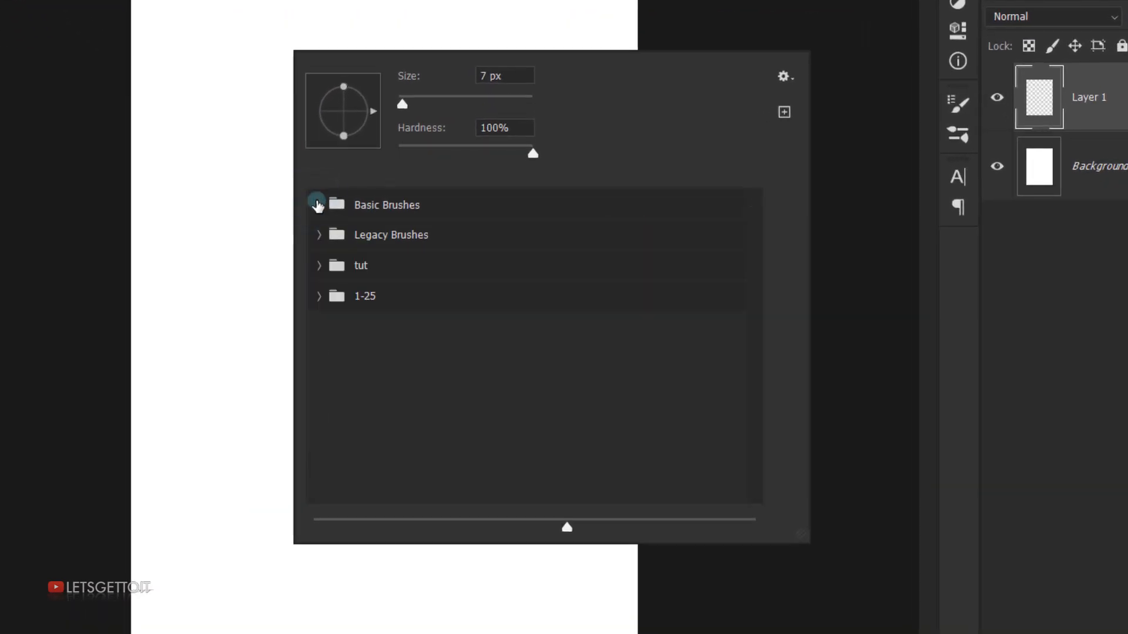
pyautogui.click(328, 231)
pyautogui.scroll(-5, 481, 266)
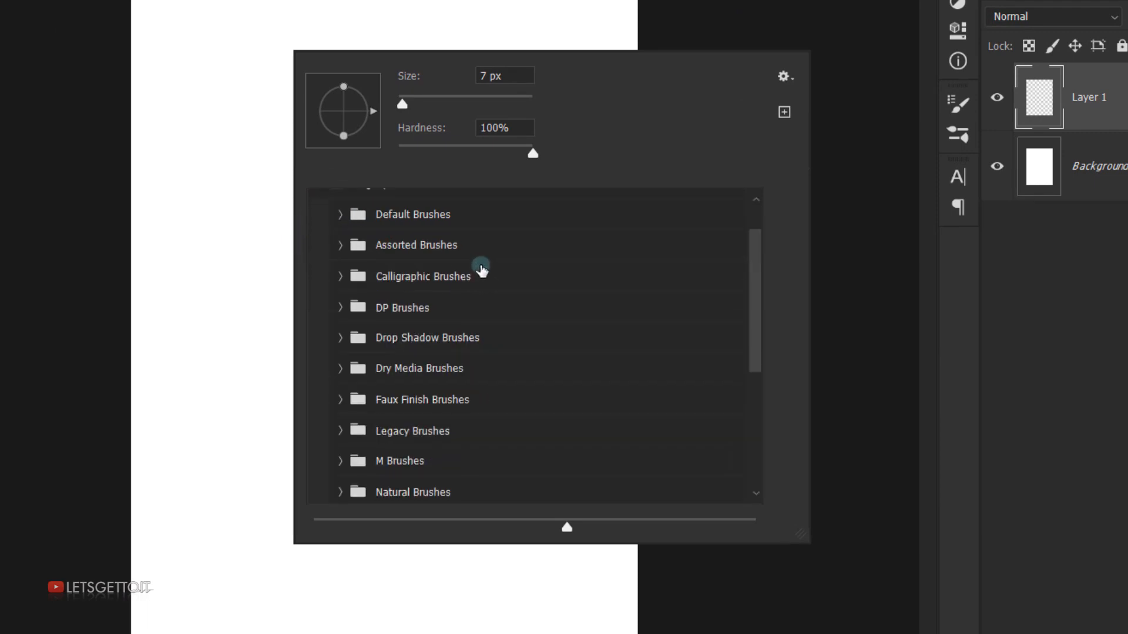
pyautogui.scroll(-3, 481, 267)
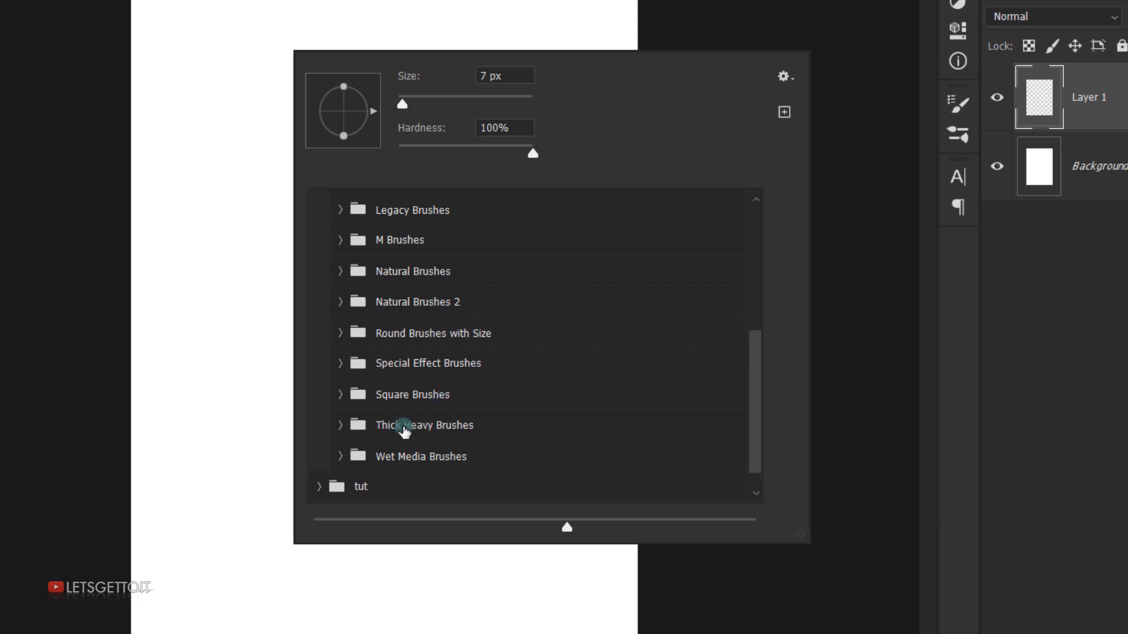
pyautogui.click(341, 426)
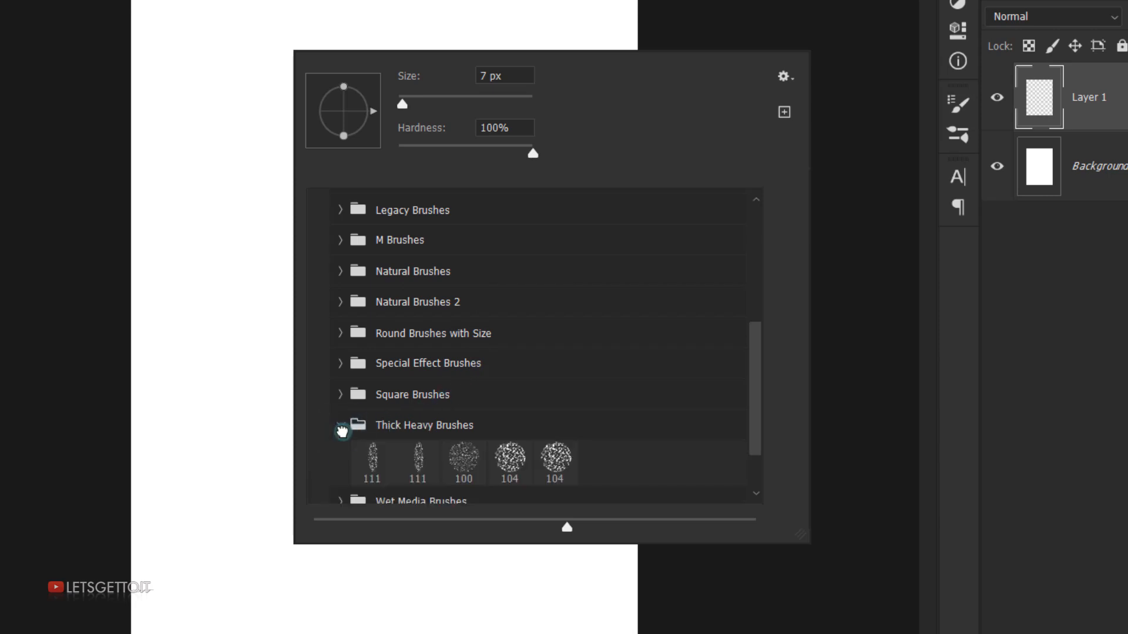
pyautogui.click(417, 462)
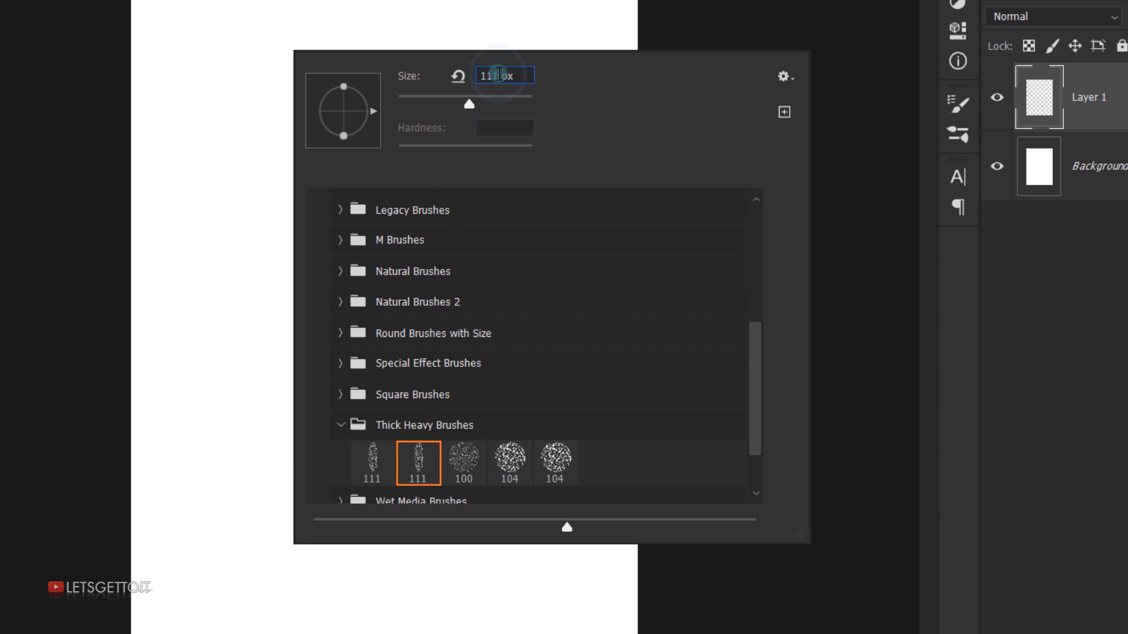
# Set the brush size to 15 px
pyautogui.moveTo(499, 73); pyautogui.dragTo(485, 82)
pyautogui.write('15')
pyautogui.press('Return')
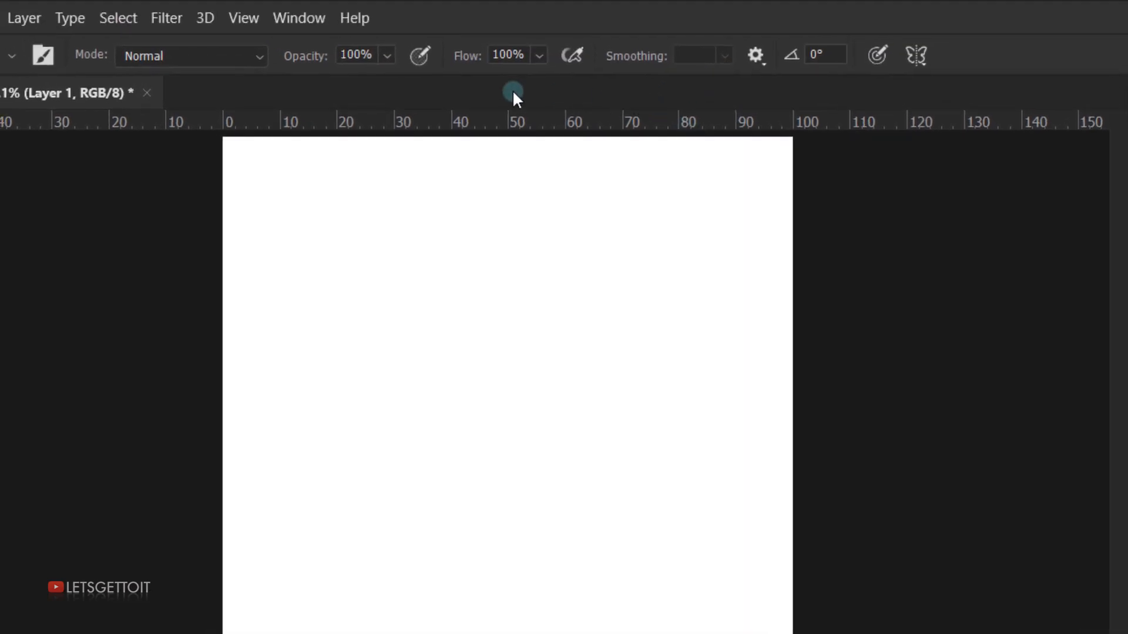
# Set the brush's opacity and flow to 100% with black as the foreground colour
pyautogui.click(291, 57)
pyautogui.press('Return')
pyautogui.click(464, 57)
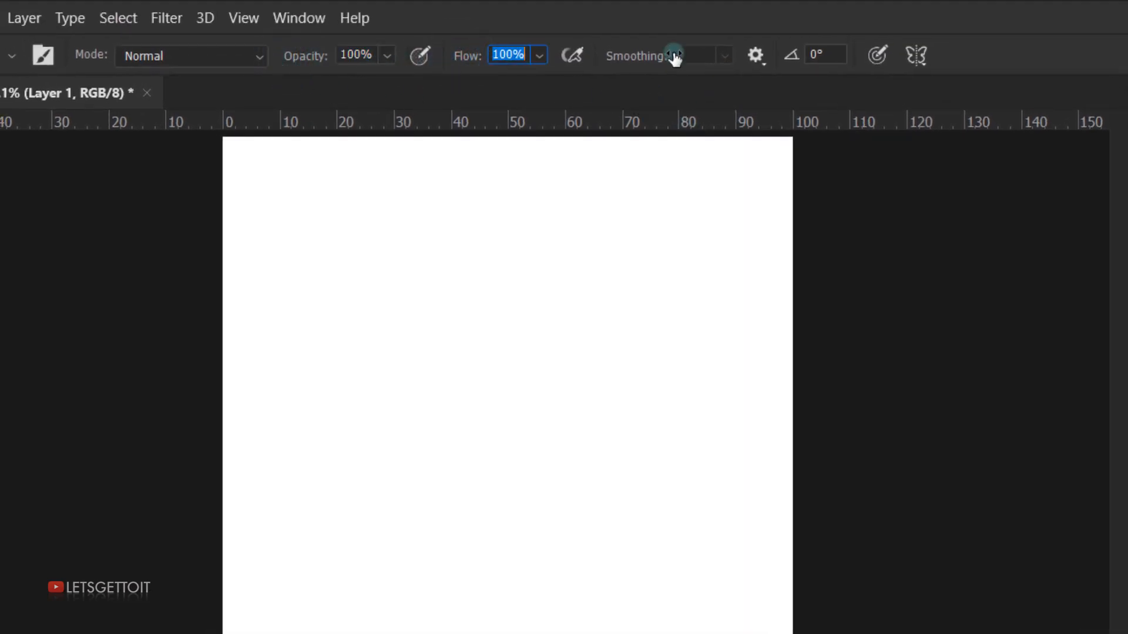
pyautogui.press('Return')
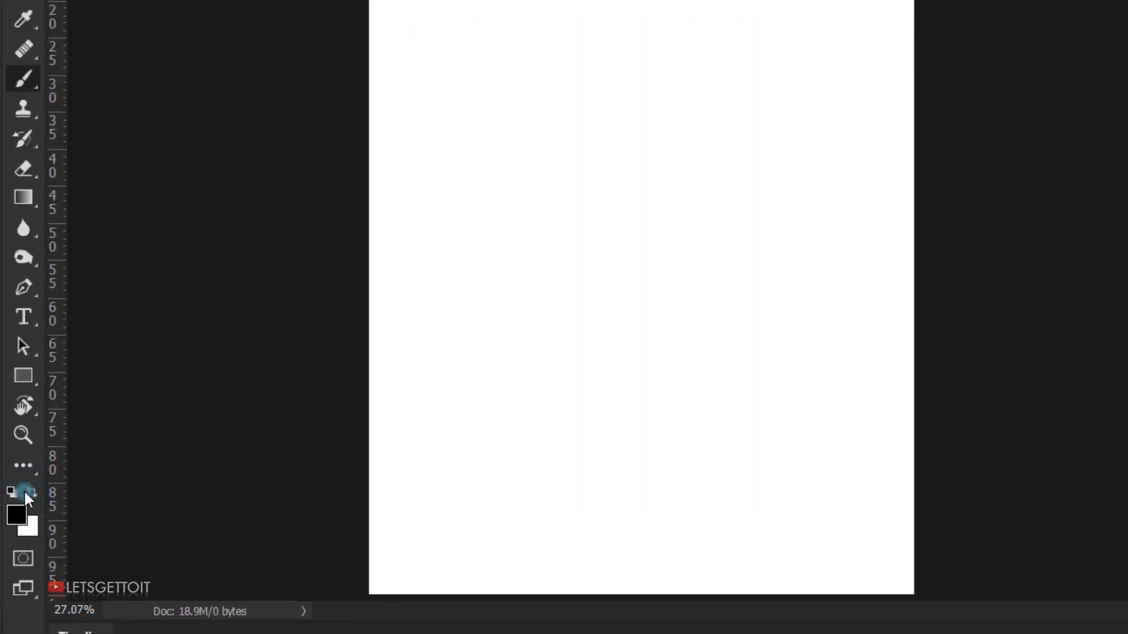
pyautogui.click(13, 515)
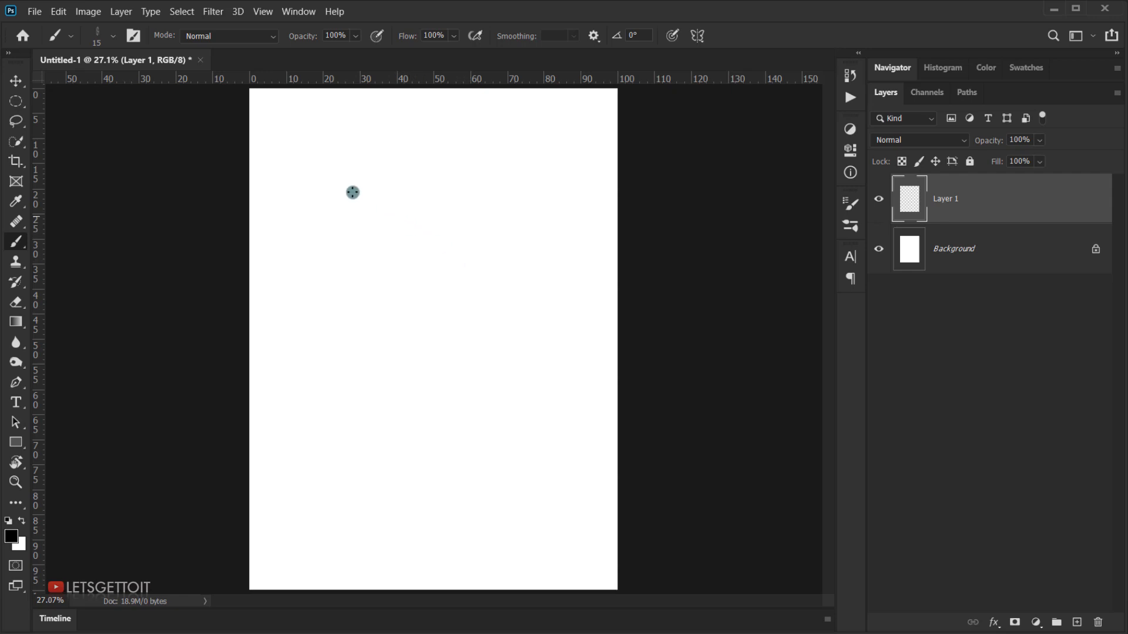
# Draw several long, curving black lines that cross each other over most of the canvas on Layer 1, undoing unwanted strokes
pyautogui.moveTo(329, 263)
pyautogui.mouseDown()
pyautogui.moveTo(427, 326)
pyautogui.moveTo(396, 504)
pyautogui.mouseUp()
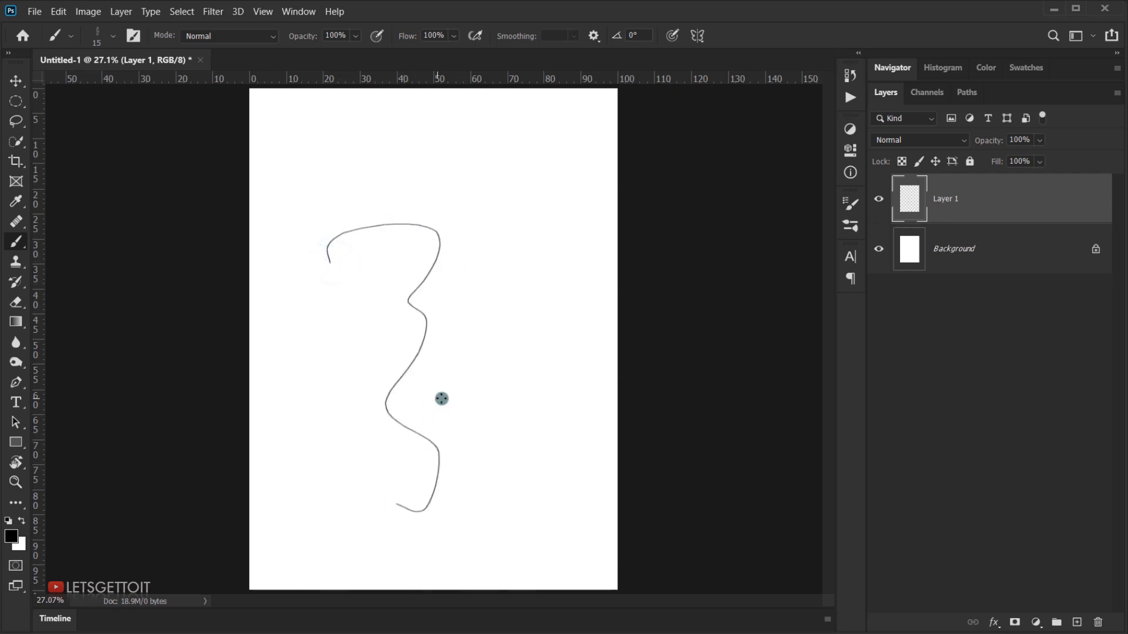
pyautogui.moveTo(323, 433)
pyautogui.mouseDown()
pyautogui.moveTo(441, 288)
pyautogui.moveTo(600, 129)
pyautogui.mouseUp()
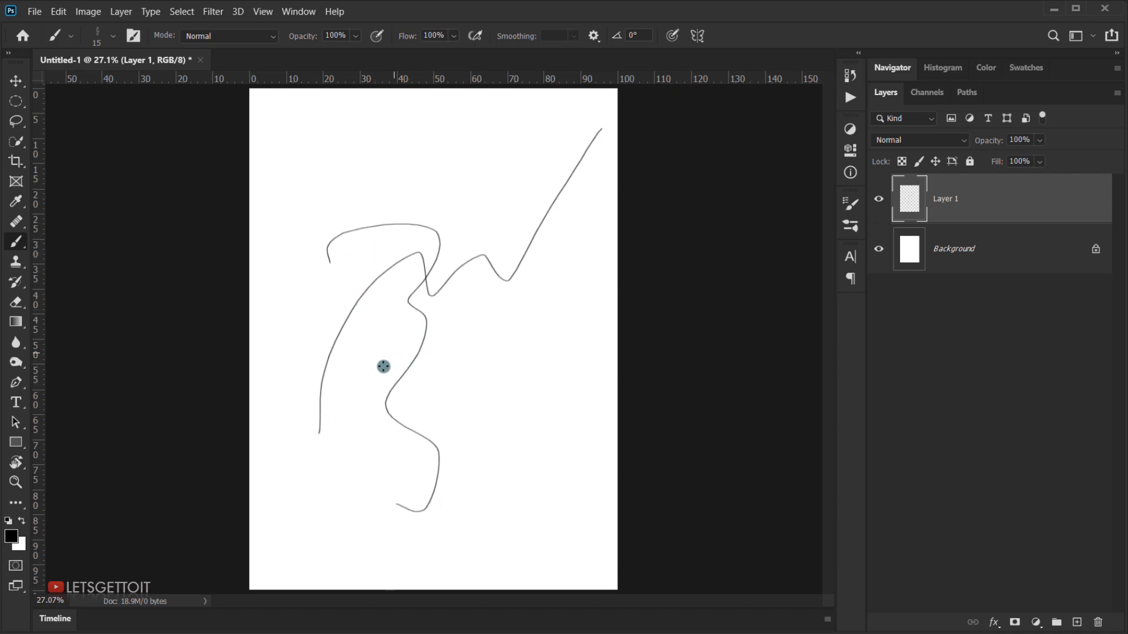
pyautogui.moveTo(372, 369)
pyautogui.mouseDown()
pyautogui.moveTo(519, 444)
pyautogui.moveTo(409, 492)
pyautogui.mouseUp()
pyautogui.moveTo(356, 464)
pyautogui.mouseDown()
pyautogui.moveTo(356, 174)
pyautogui.moveTo(459, 269)
pyautogui.mouseUp()
pyautogui.moveTo(299, 279); pyautogui.dragTo(502, 446)
pyautogui.hotkey('ctrl', 'z')
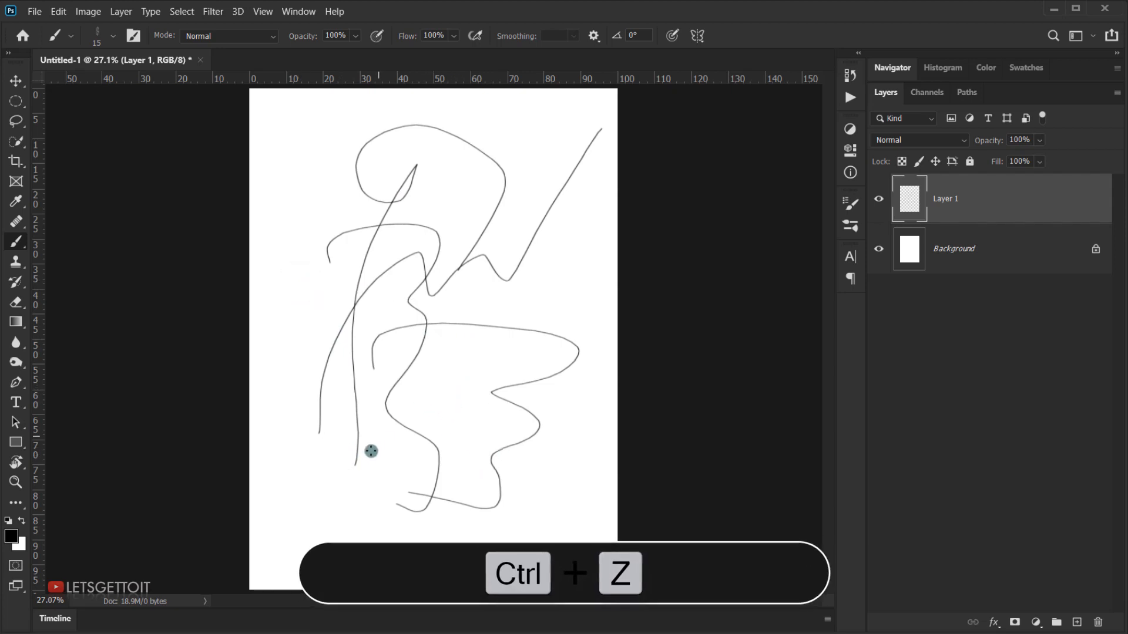
pyautogui.moveTo(336, 315)
pyautogui.mouseDown()
pyautogui.moveTo(487, 287)
pyautogui.moveTo(536, 456)
pyautogui.mouseUp()
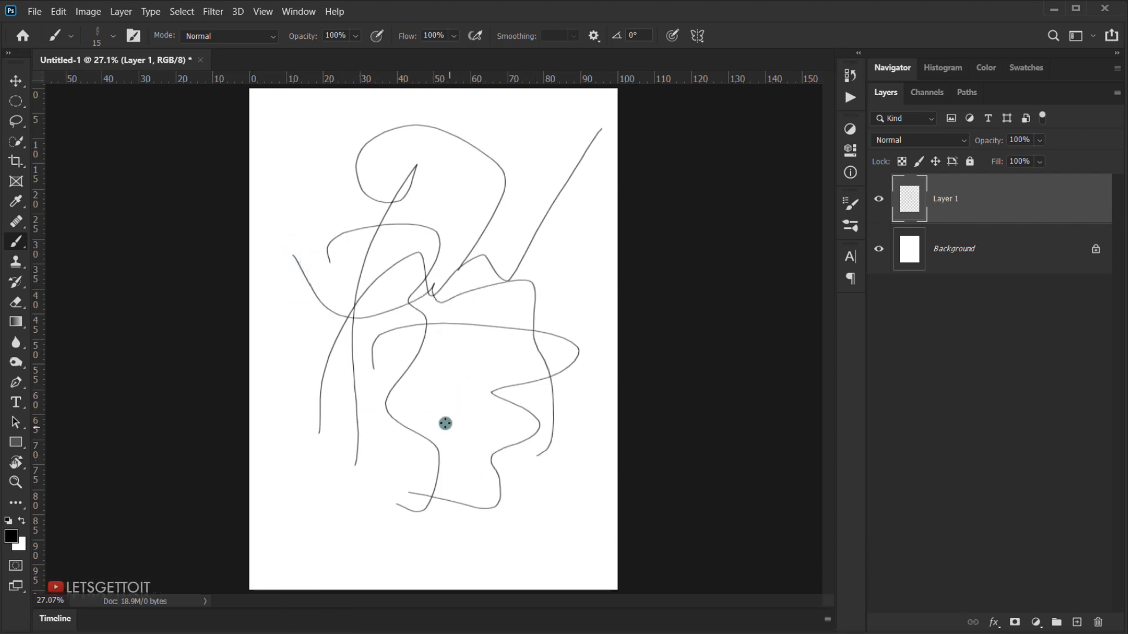
pyautogui.moveTo(339, 317)
pyautogui.mouseDown()
pyautogui.moveTo(448, 453)
pyautogui.moveTo(538, 510)
pyautogui.mouseUp()
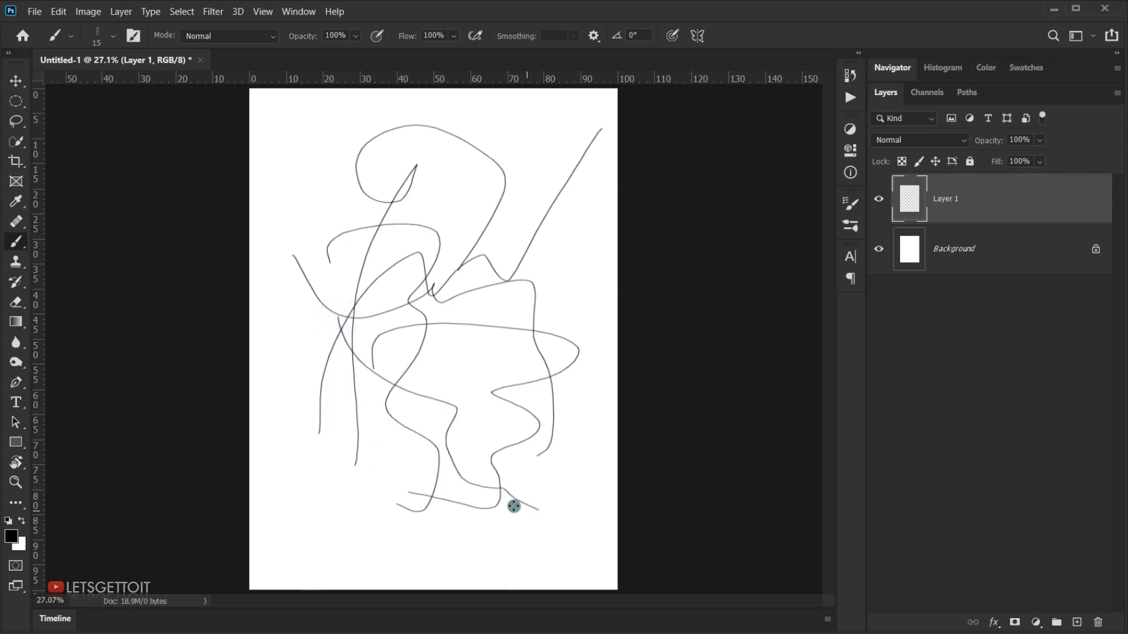
pyautogui.scroll(-2, 455, 311)
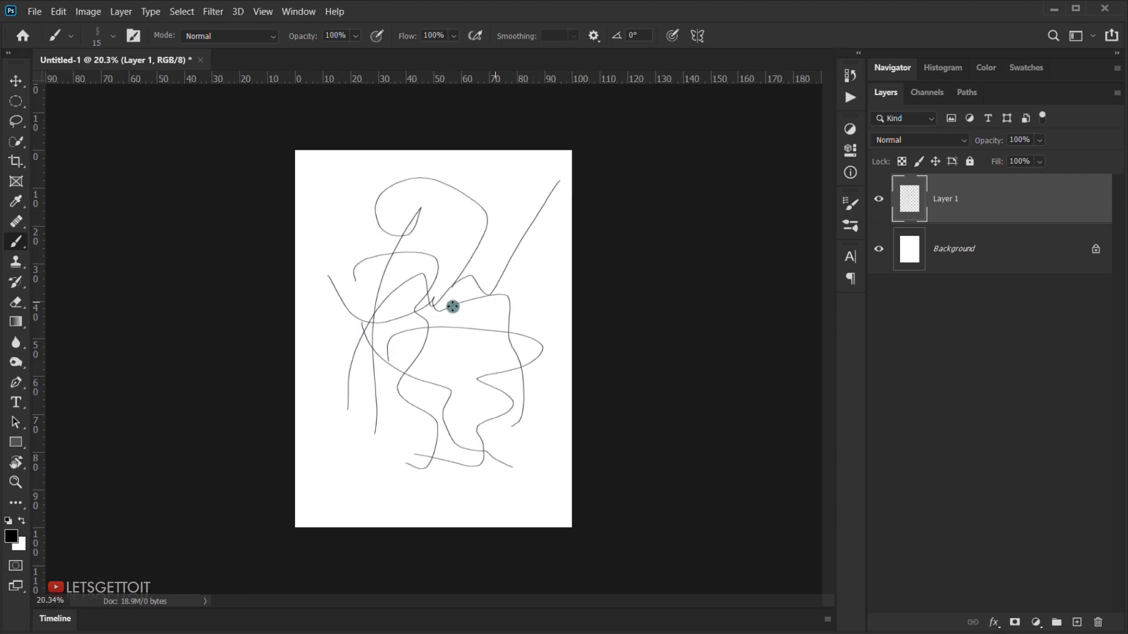
pyautogui.scroll(1, 458, 324)
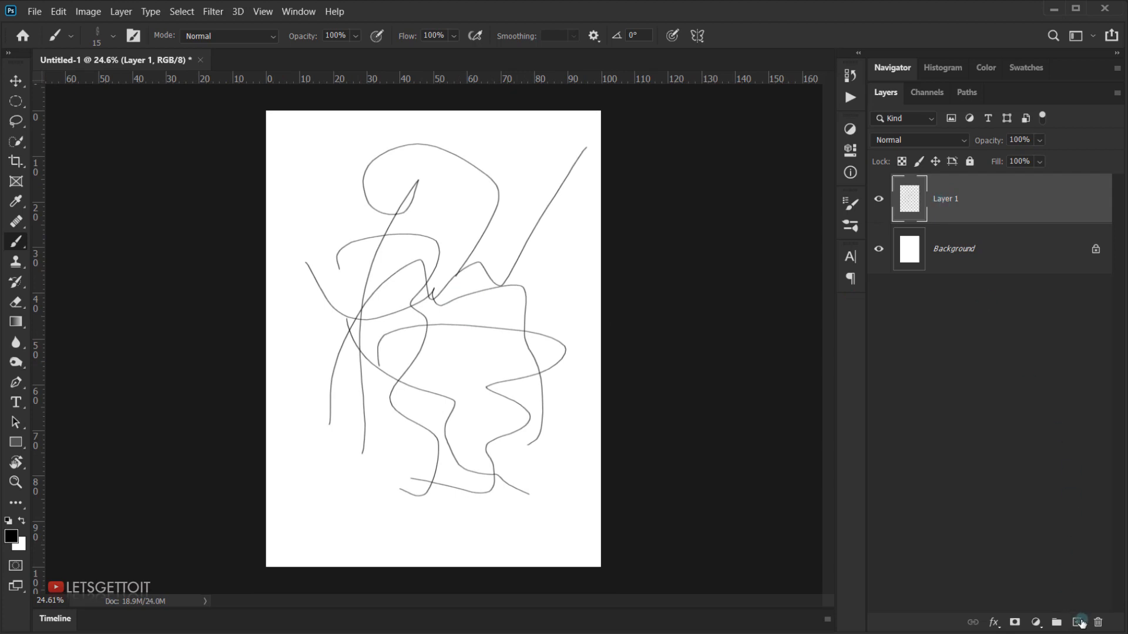
# Add a new layer, hide Layer 1, and scribble tangled, overlapping black lines over the middle of the canvas
pyautogui.click(1079, 622)
pyautogui.click(880, 250)
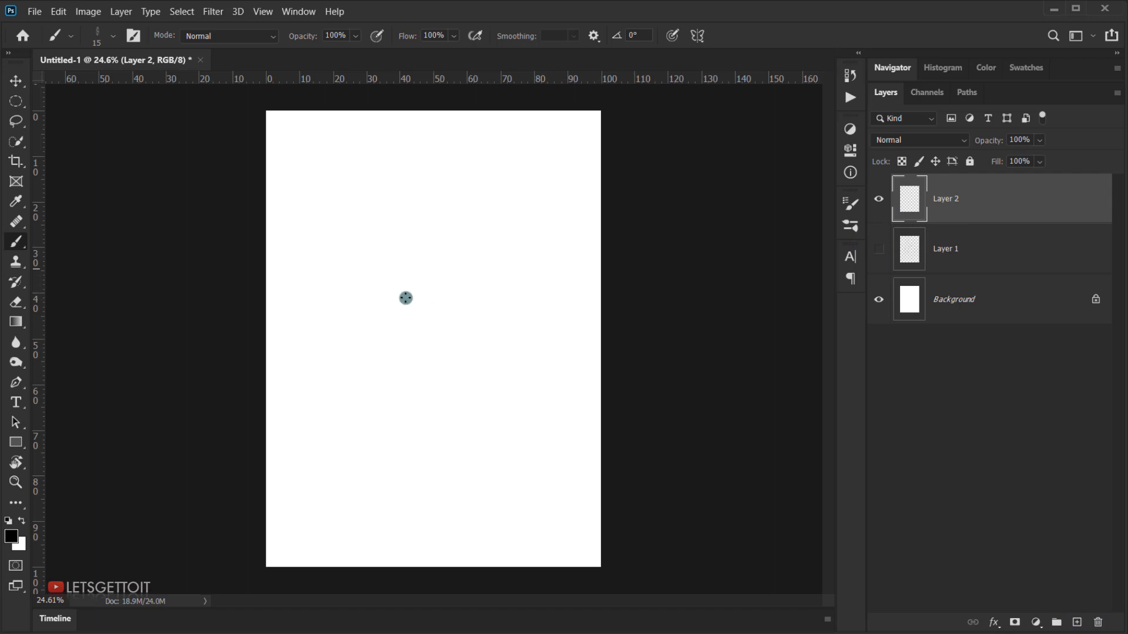
pyautogui.moveTo(353, 171)
pyautogui.mouseDown()
pyautogui.moveTo(381, 273)
pyautogui.moveTo(519, 267)
pyautogui.moveTo(460, 236)
pyautogui.mouseUp()
pyautogui.moveTo(353, 239); pyautogui.dragTo(504, 521)
pyautogui.moveTo(326, 384)
pyautogui.mouseDown()
pyautogui.moveTo(403, 229)
pyautogui.moveTo(513, 479)
pyautogui.mouseUp()
pyautogui.moveTo(314, 357)
pyautogui.mouseDown()
pyautogui.moveTo(448, 381)
pyautogui.moveTo(505, 245)
pyautogui.mouseUp()
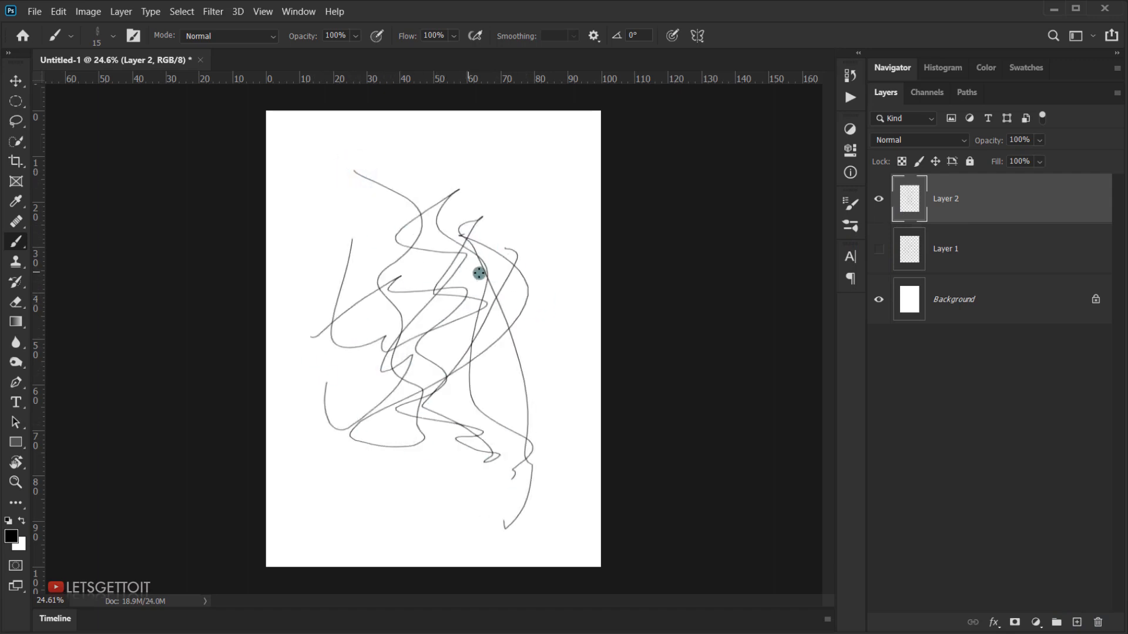
# Hide Layer 2 and draw freehand black strokes across the canvas on a new layer
pyautogui.click(880, 199)
pyautogui.click(1076, 622)
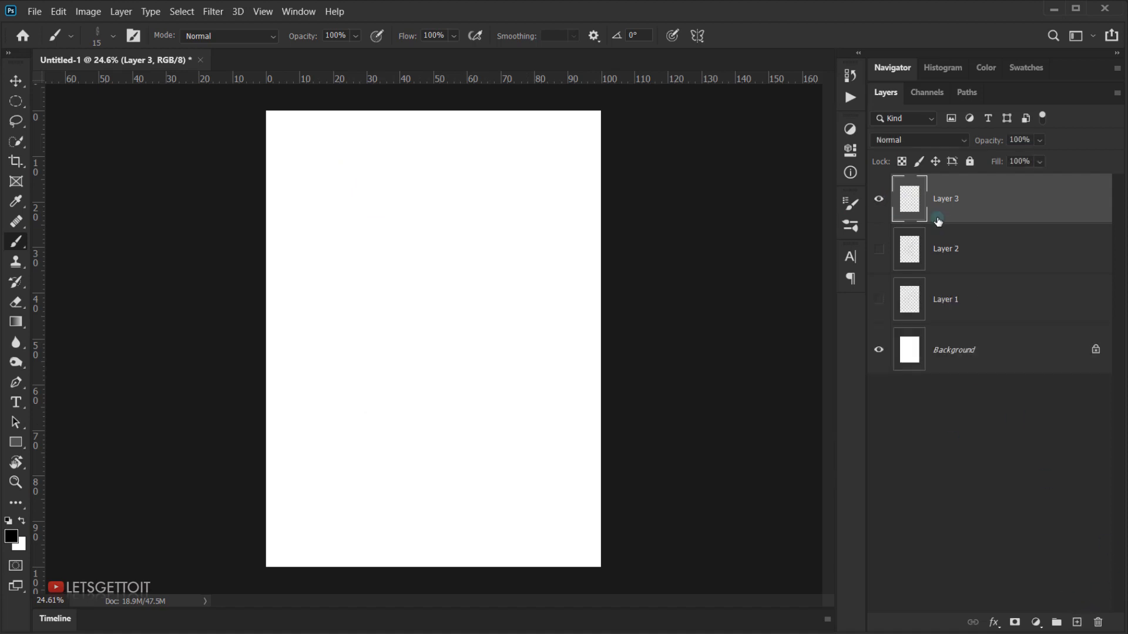
pyautogui.moveTo(315, 239)
pyautogui.mouseDown()
pyautogui.moveTo(393, 425)
pyautogui.moveTo(458, 448)
pyautogui.moveTo(469, 440)
pyautogui.moveTo(400, 407)
pyautogui.moveTo(378, 314)
pyautogui.moveTo(332, 378)
pyautogui.moveTo(377, 341)
pyautogui.moveTo(543, 436)
pyautogui.mouseUp()
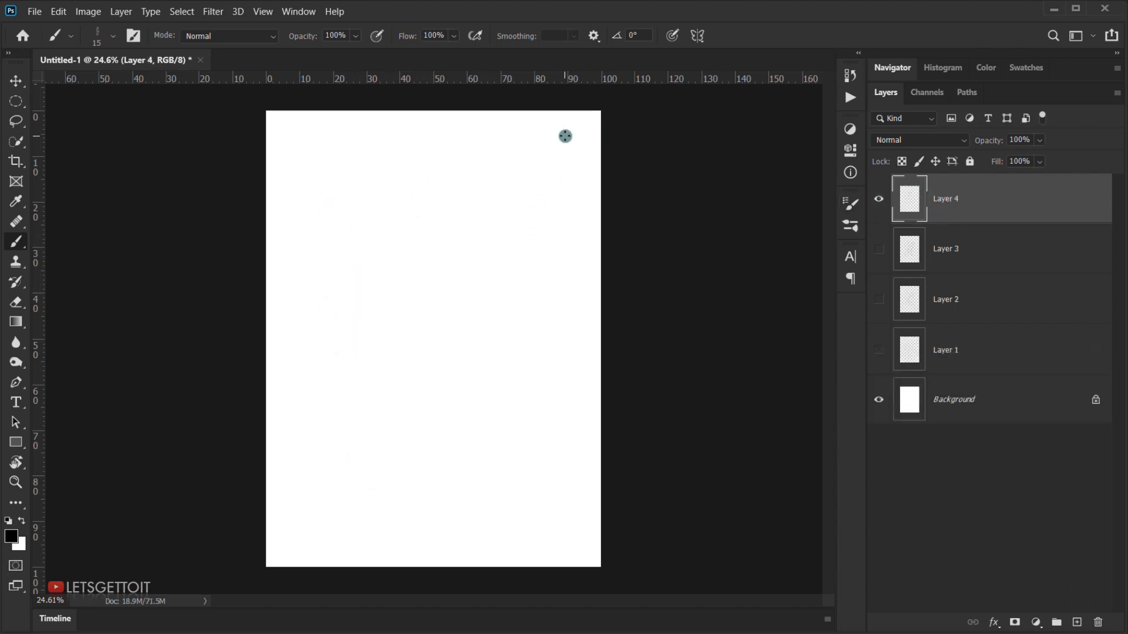
# Draw wavy black lines diagonally between the canvas's upper-right and lower-left corners on Layer 4, and hide that layer
pyautogui.moveTo(580, 130)
pyautogui.mouseDown()
pyautogui.moveTo(451, 274)
pyautogui.moveTo(403, 403)
pyautogui.moveTo(309, 516)
pyautogui.moveTo(450, 272)
pyautogui.moveTo(554, 155)
pyautogui.mouseUp()
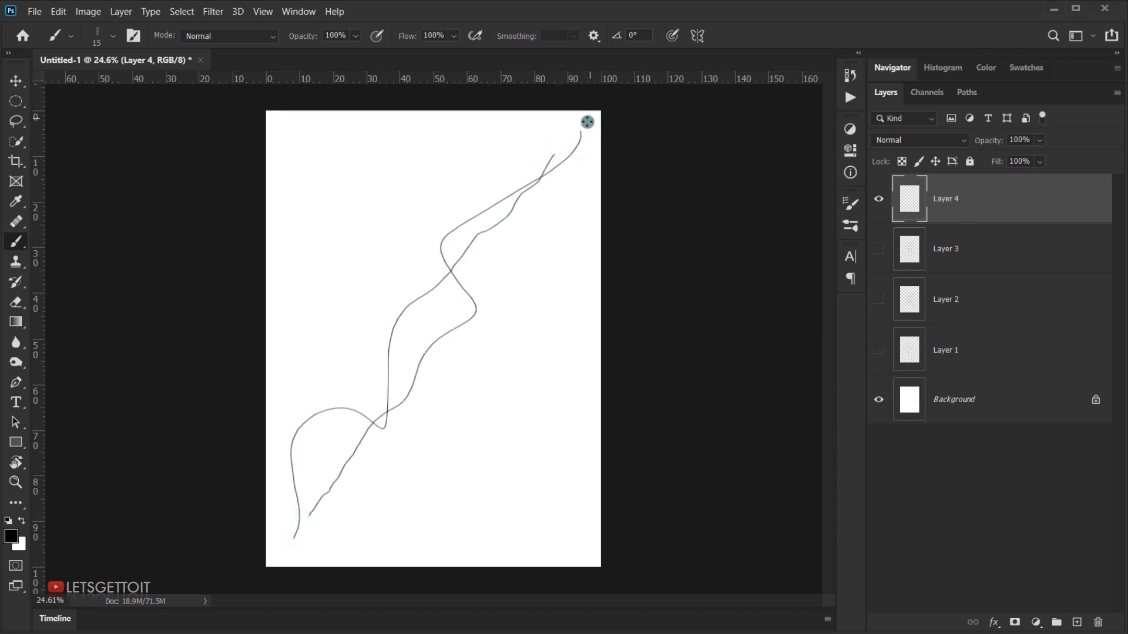
pyautogui.moveTo(587, 121)
pyautogui.mouseDown()
pyautogui.moveTo(451, 282)
pyautogui.moveTo(297, 531)
pyautogui.mouseUp()
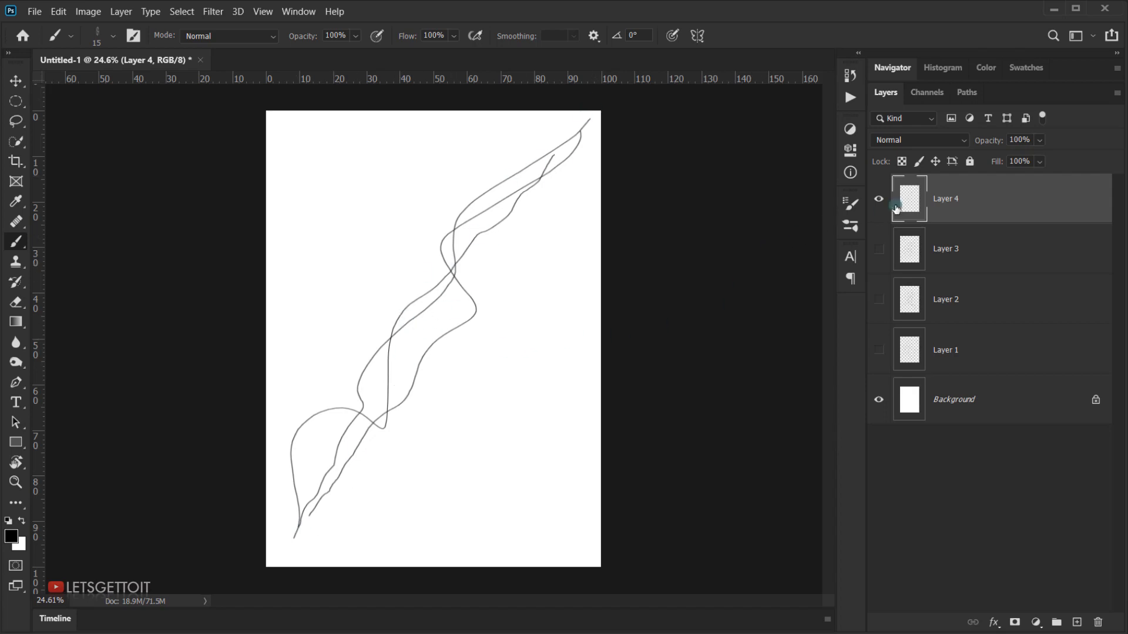
pyautogui.click(875, 201)
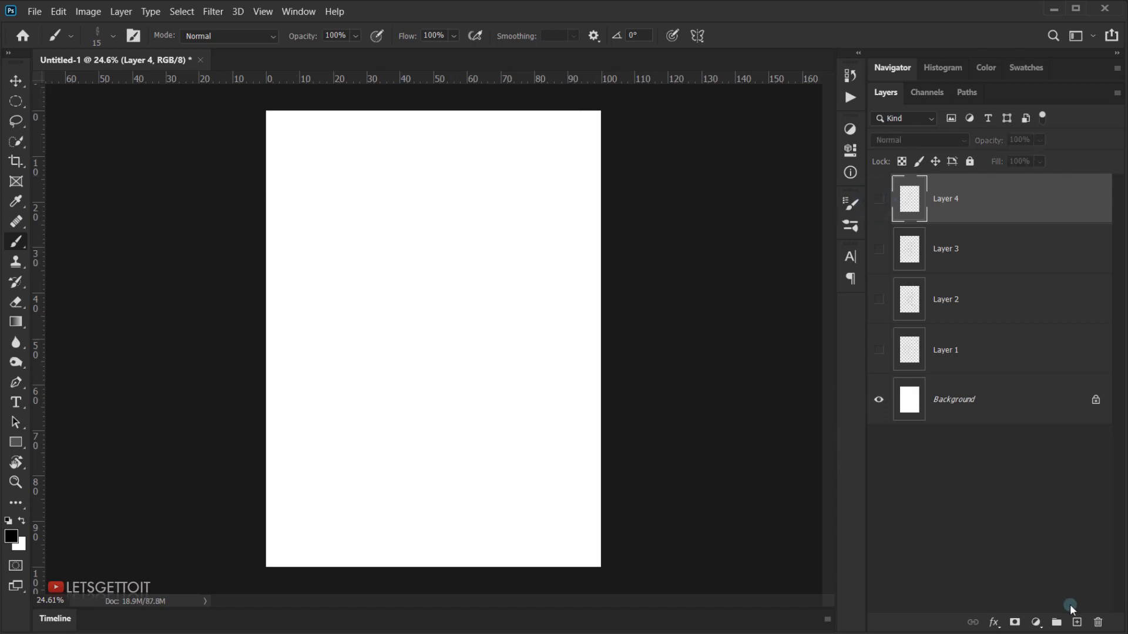
# Add a new layer and draw wavy black lines diagonally from the canvas's upper-left to lower-right corner, undoing unwanted strokes
pyautogui.click(1074, 622)
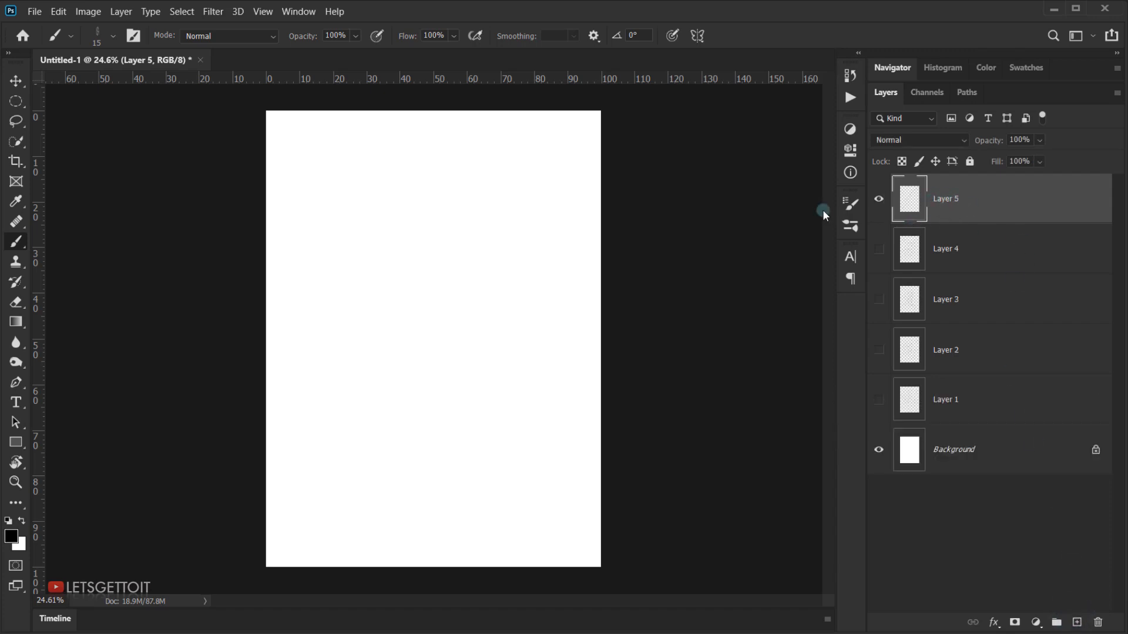
pyautogui.moveTo(284, 128)
pyautogui.mouseDown()
pyautogui.moveTo(325, 248)
pyautogui.moveTo(449, 484)
pyautogui.moveTo(492, 494)
pyautogui.moveTo(520, 516)
pyautogui.mouseUp()
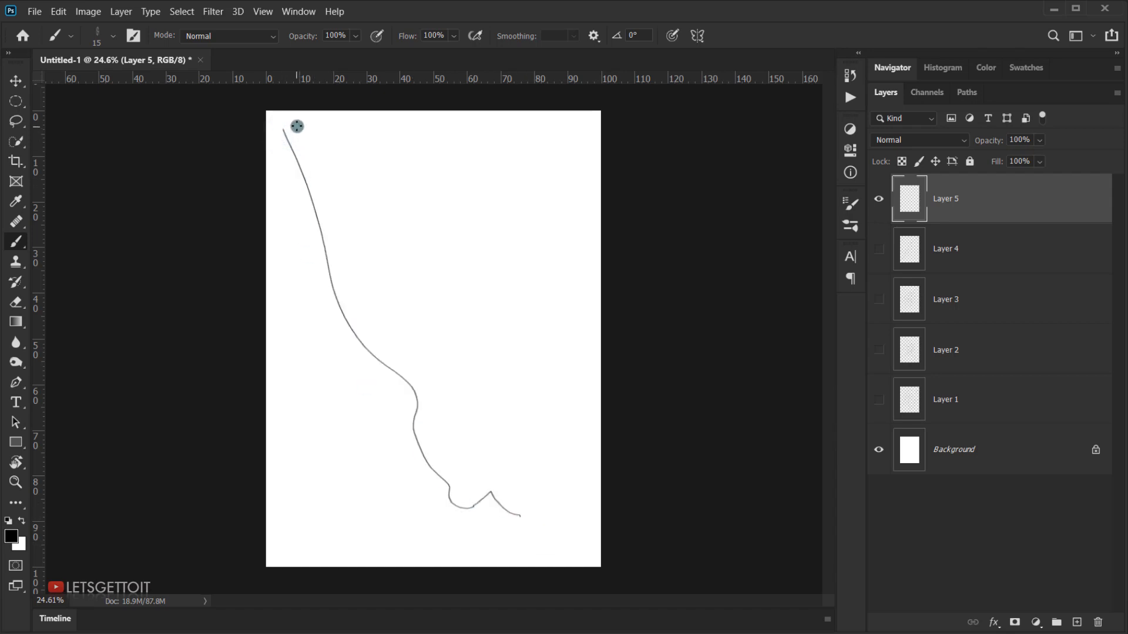
pyautogui.moveTo(297, 126)
pyautogui.mouseDown()
pyautogui.moveTo(361, 342)
pyautogui.moveTo(560, 558)
pyautogui.moveTo(514, 450)
pyautogui.moveTo(323, 203)
pyautogui.moveTo(306, 160)
pyautogui.moveTo(469, 451)
pyautogui.moveTo(561, 534)
pyautogui.mouseUp()
pyautogui.hotkey('ctrl', 'z')
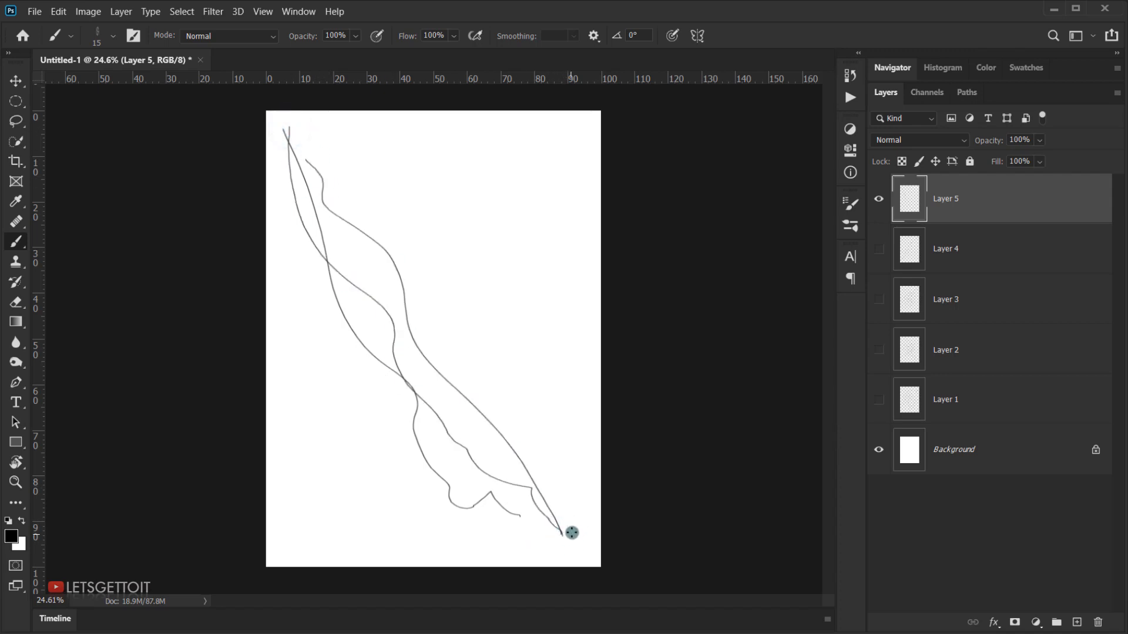
pyautogui.hotkey('ctrl', 'z')
pyautogui.moveTo(340, 120)
pyautogui.mouseDown()
pyautogui.moveTo(366, 258)
pyautogui.moveTo(562, 540)
pyautogui.mouseUp()
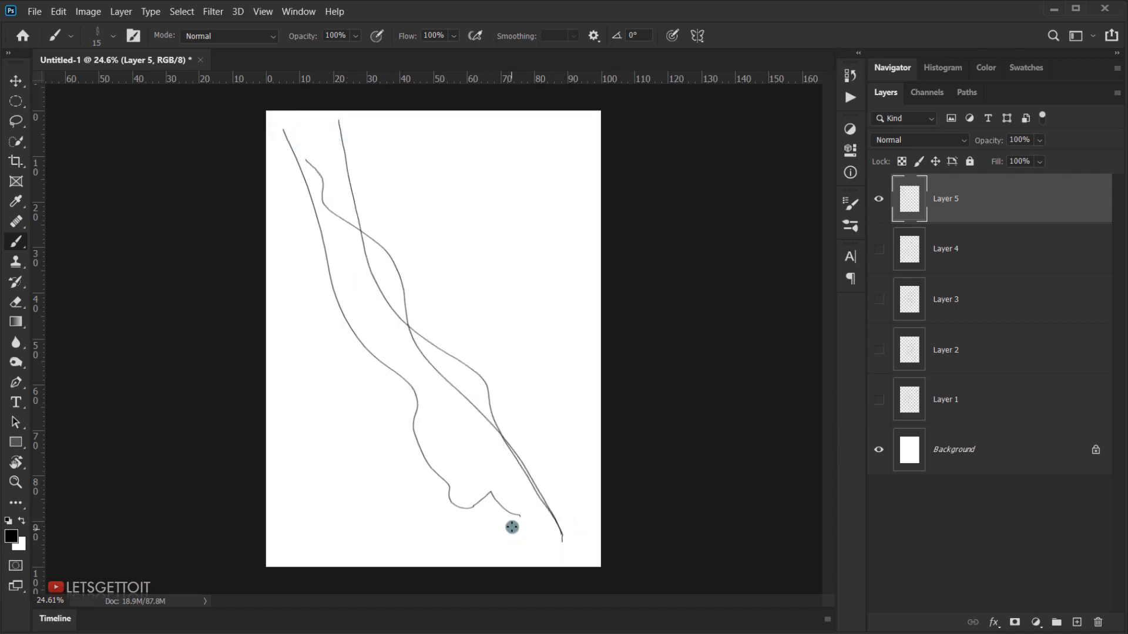
pyautogui.moveTo(305, 211)
pyautogui.mouseDown()
pyautogui.moveTo(333, 313)
pyautogui.moveTo(462, 463)
pyautogui.moveTo(596, 560)
pyautogui.mouseUp()
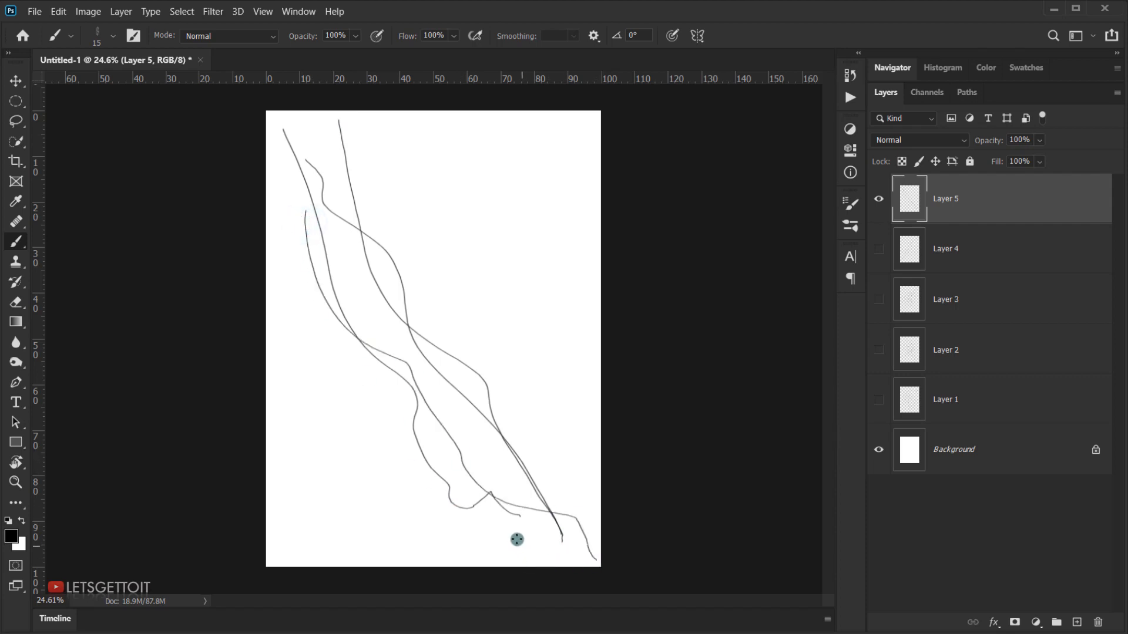
# Hide Layer 5, select Layer 1, and make its scribbled lines visible
pyautogui.scroll(-2, 521, 413)
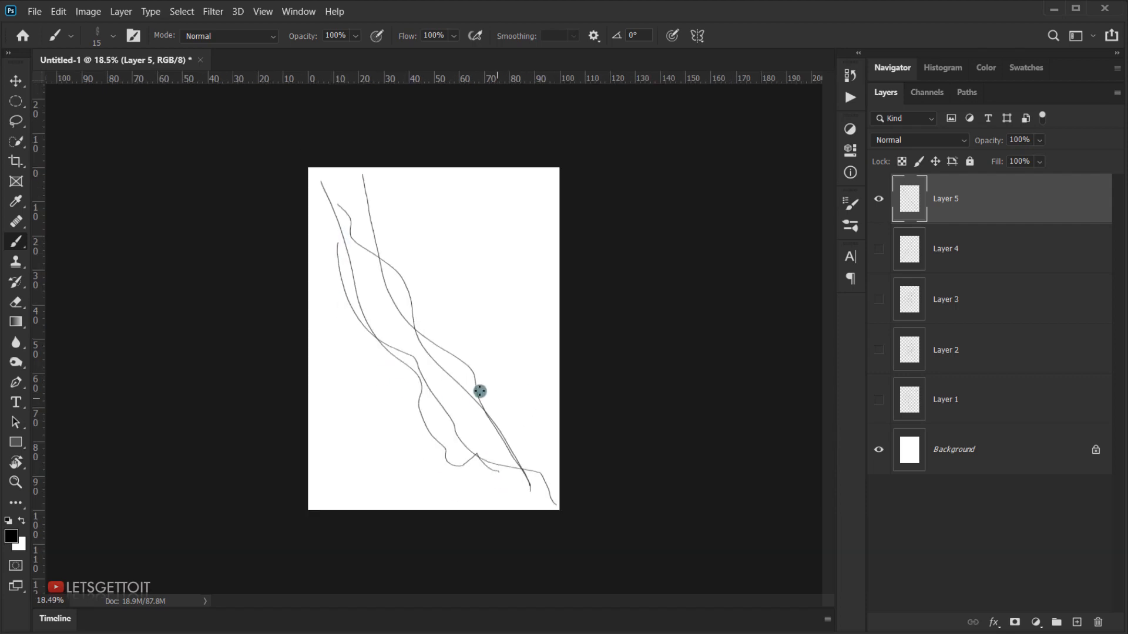
pyautogui.click(879, 200)
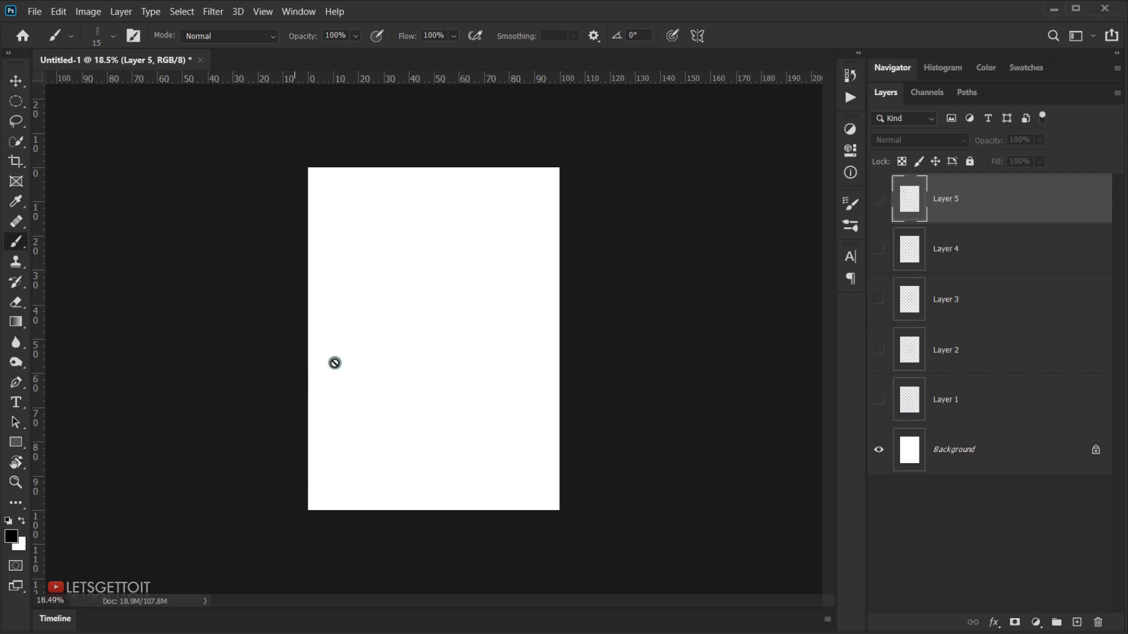
pyautogui.scroll(2, 446, 335)
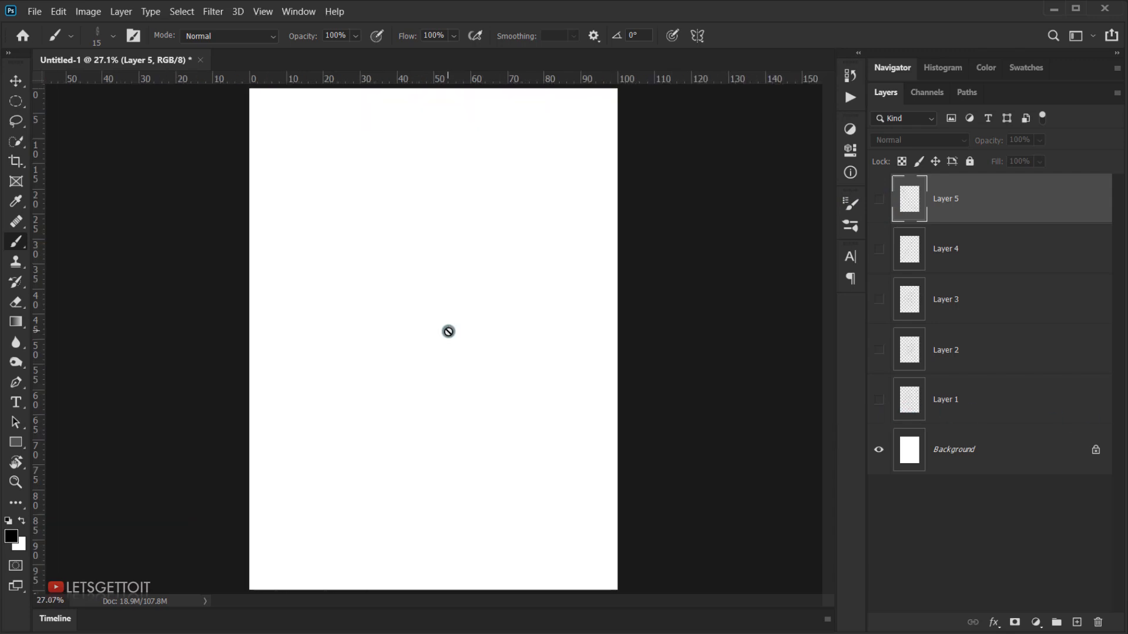
pyautogui.click(972, 398)
pyautogui.click(879, 399)
pyautogui.scroll(-1, 492, 324)
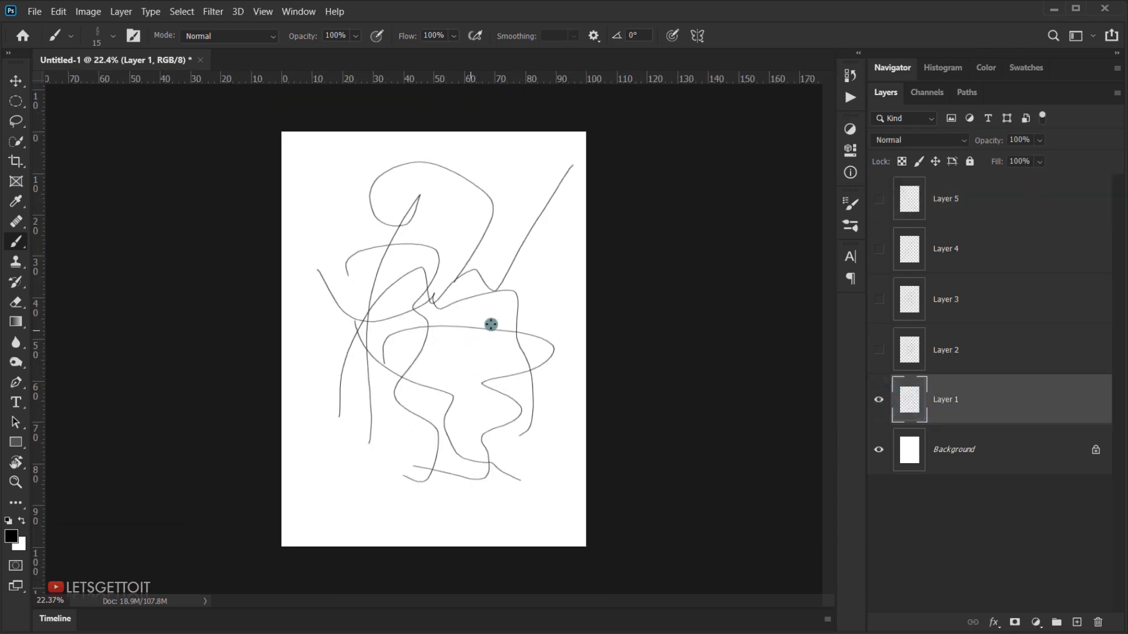
pyautogui.scroll(1, 500, 322)
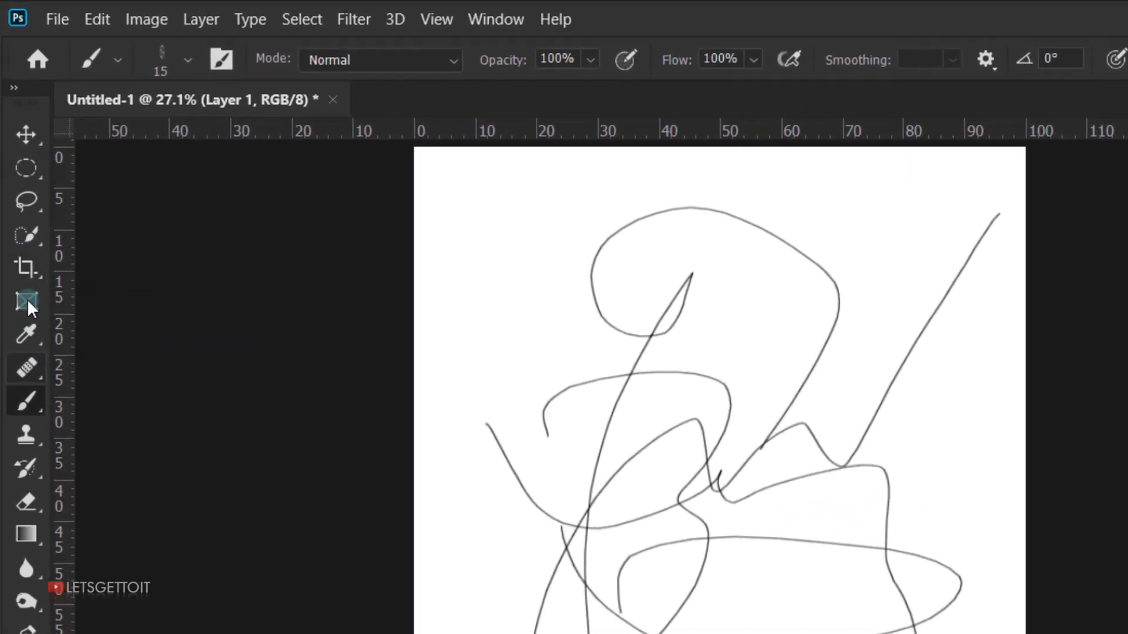
# Define Layer 1's scribble as a brush preset named "Brush lines 1"
pyautogui.click(107, 16)
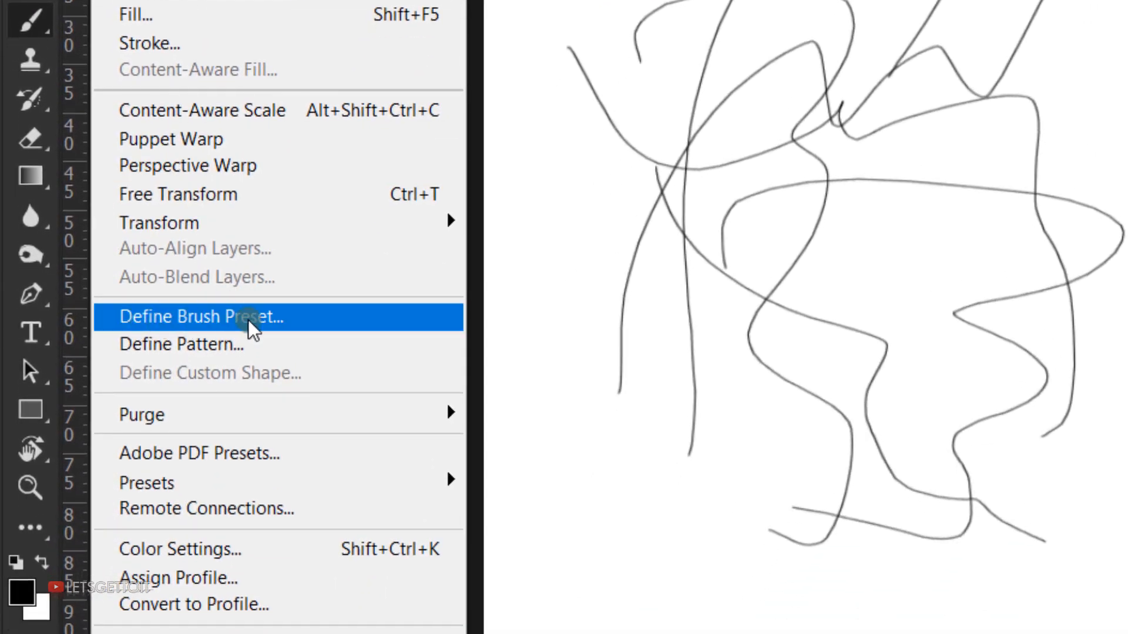
pyautogui.click(227, 552)
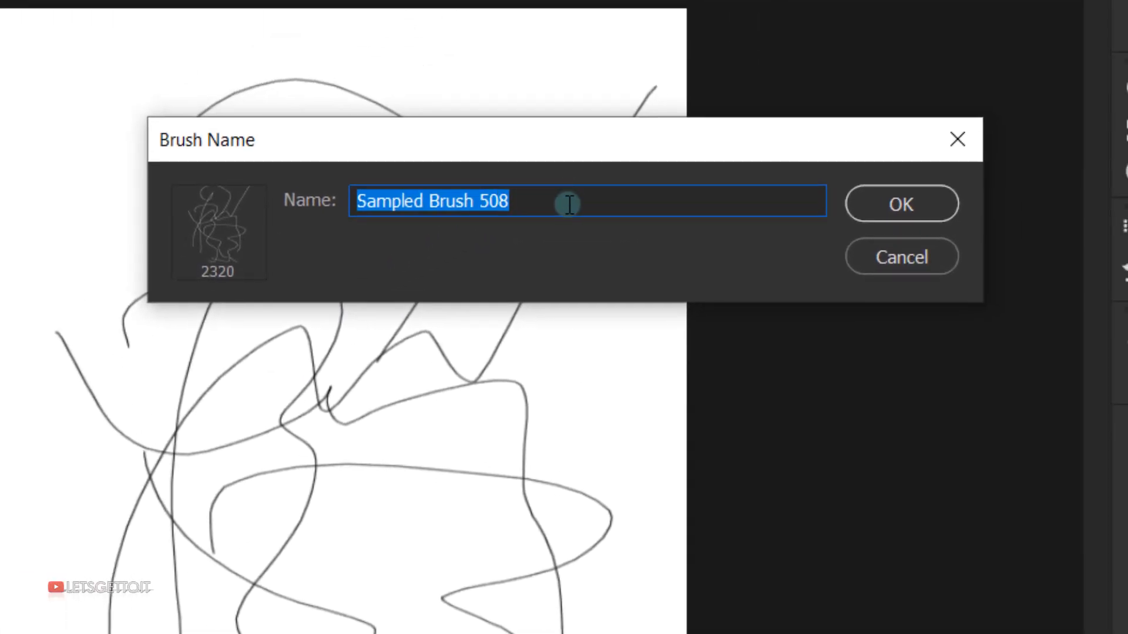
pyautogui.write('Bru')
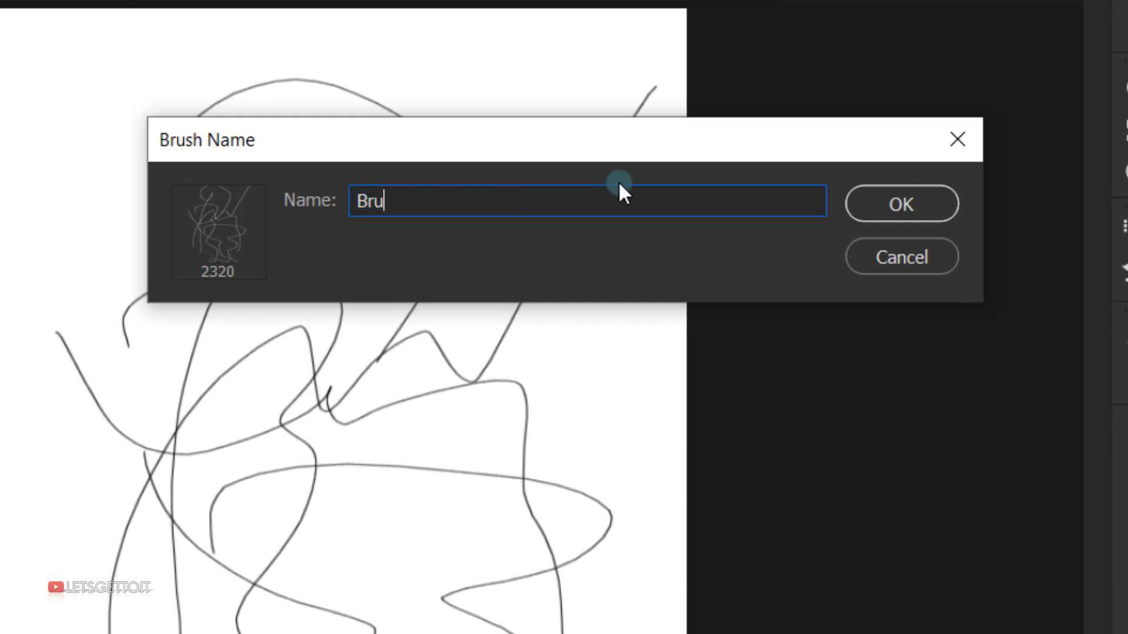
pyautogui.write('sh lines 1')
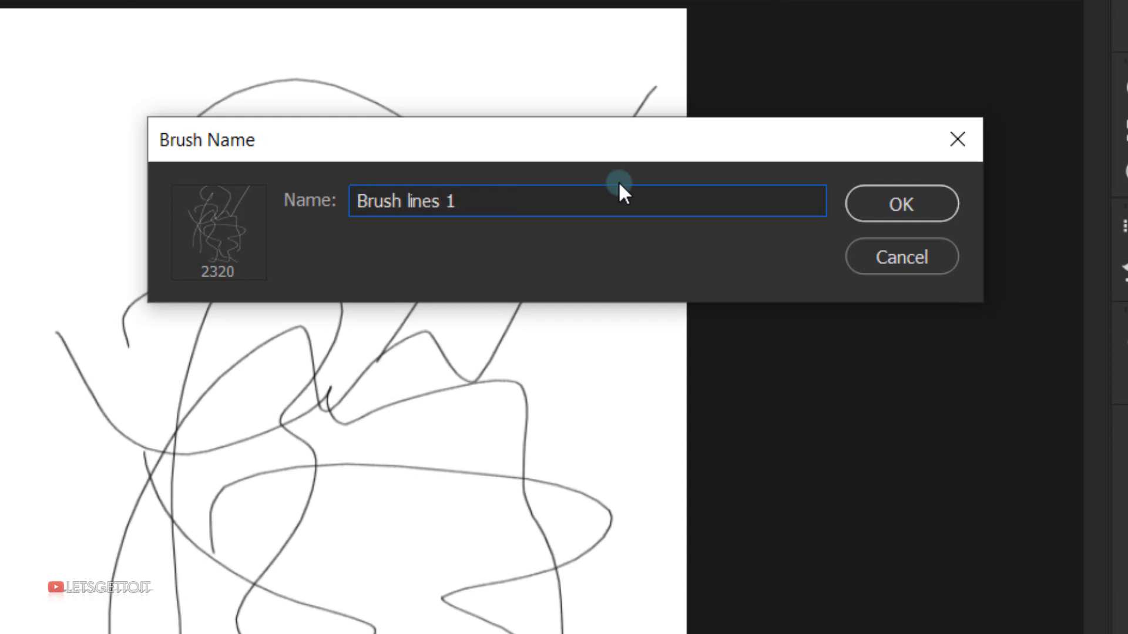
pyautogui.click(890, 218)
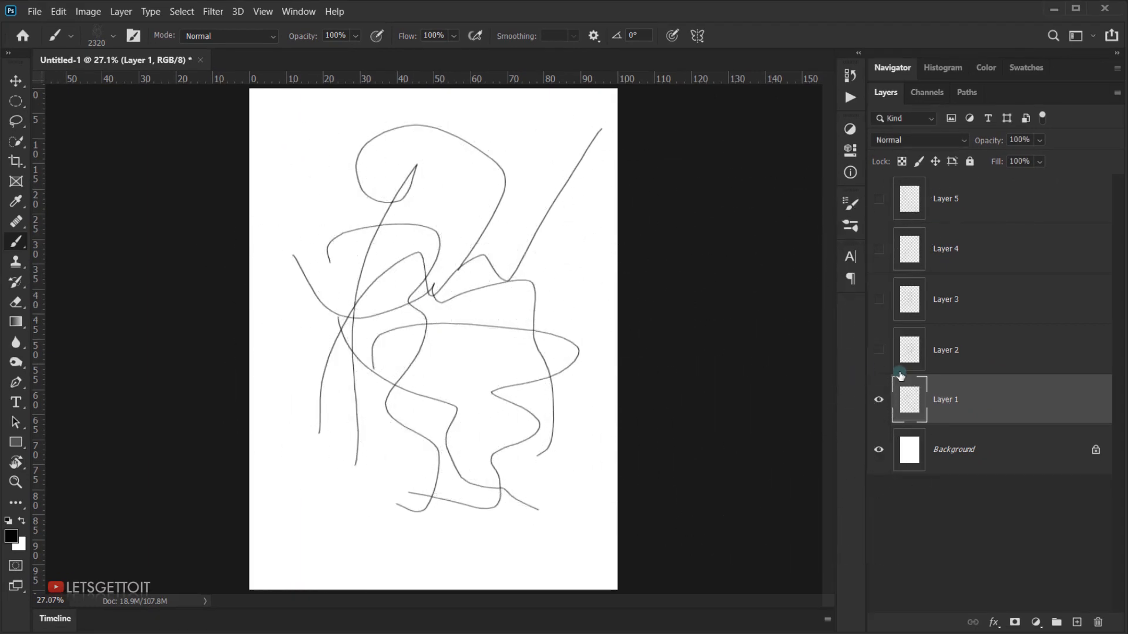
# Hide Layer 1, show Layer 2, and define its scribble as a brush preset named "Brush lines 2"
pyautogui.click(877, 401)
pyautogui.click(918, 359)
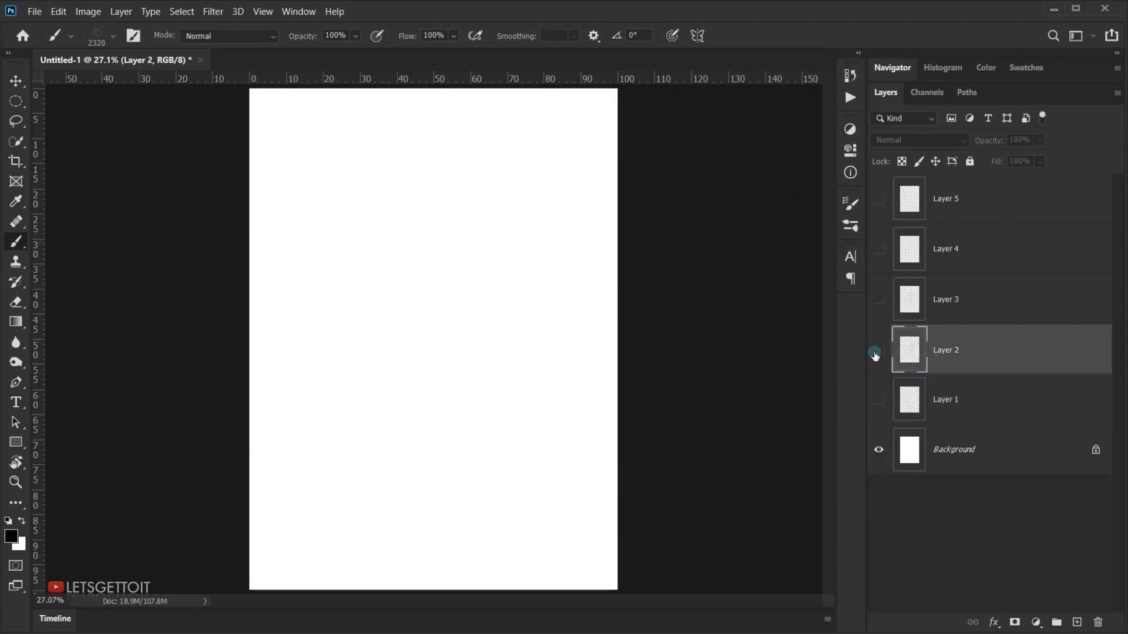
pyautogui.click(880, 350)
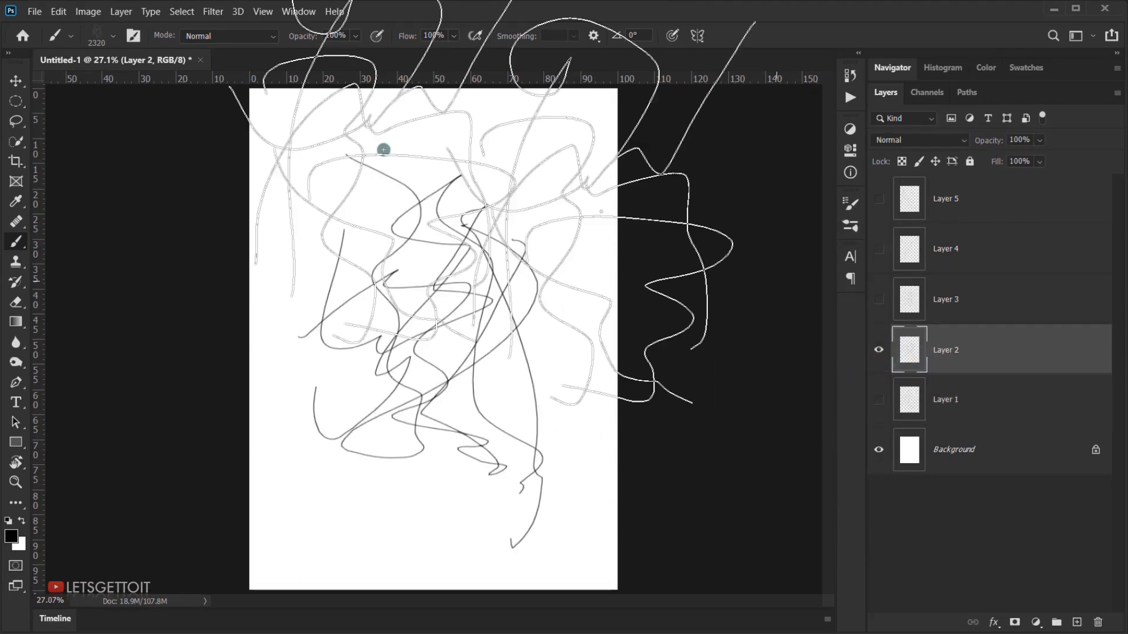
pyautogui.click(59, 11)
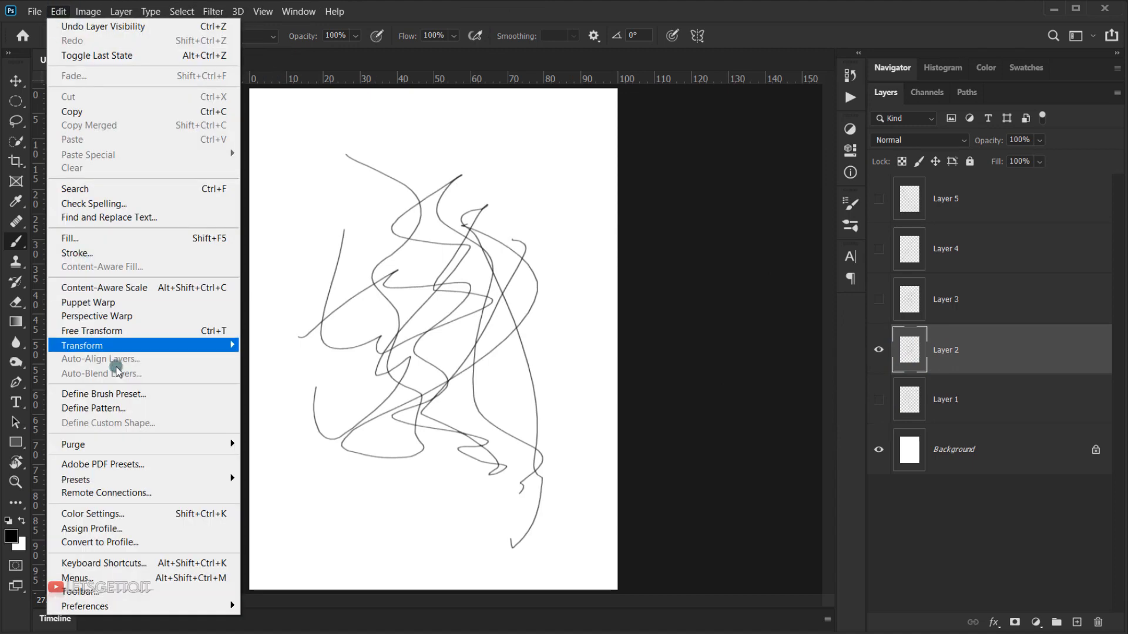
pyautogui.click(148, 395)
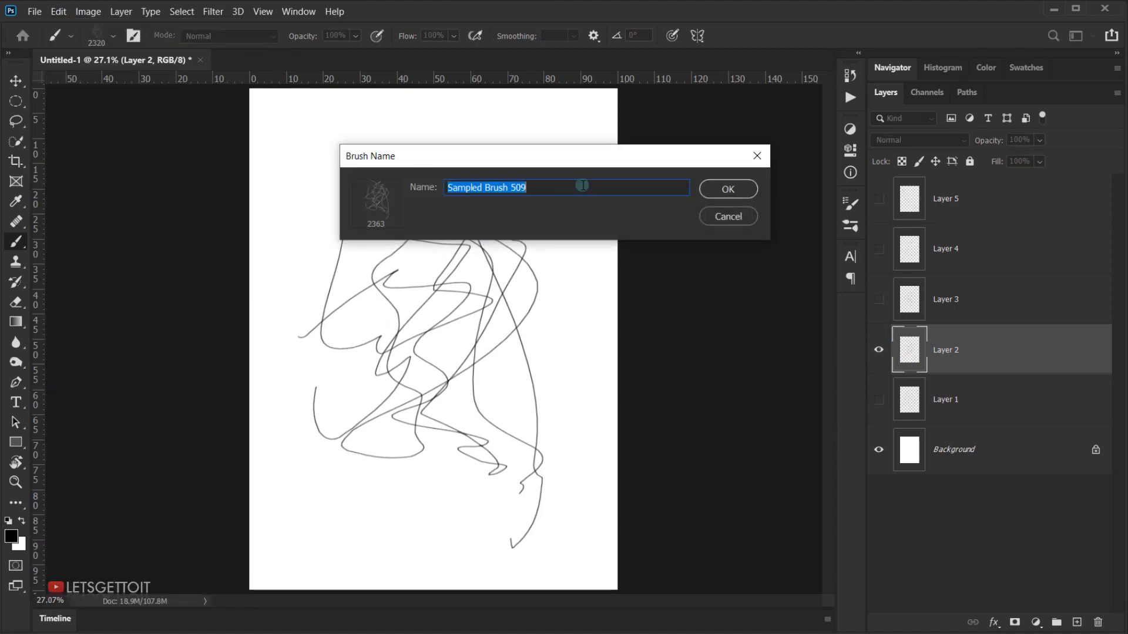
pyautogui.write('Brush lnes 2')
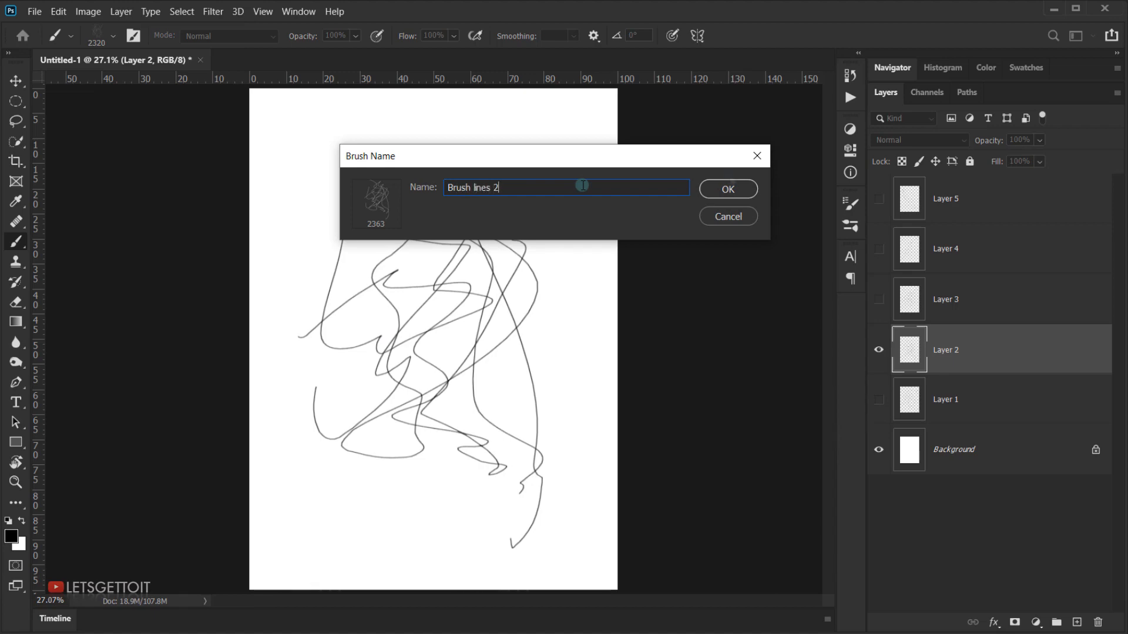
pyautogui.click(736, 189)
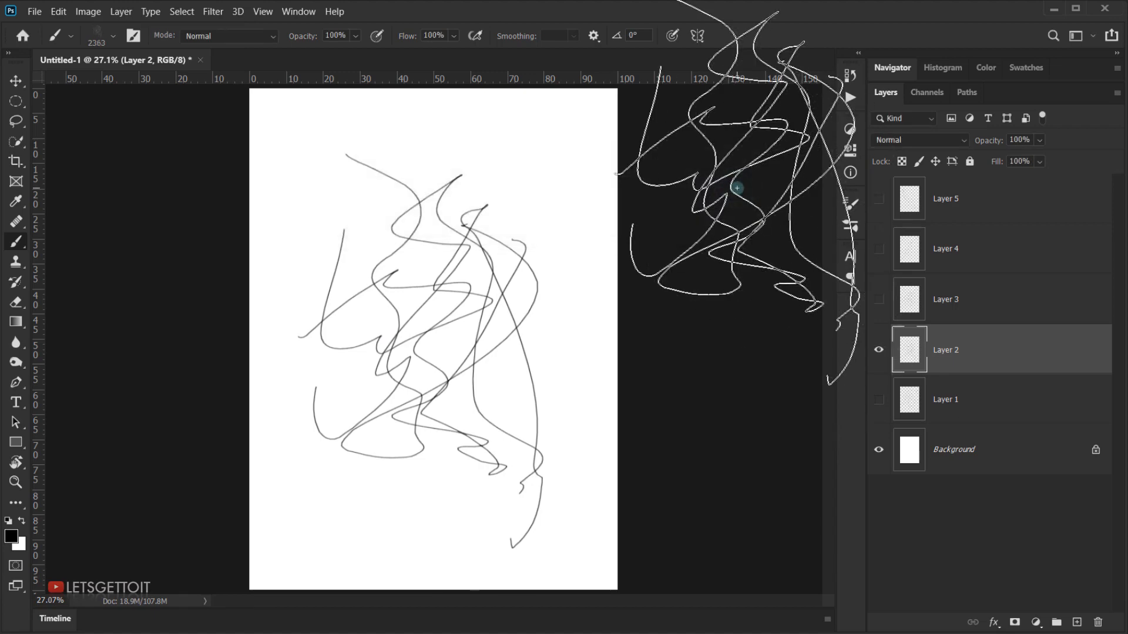
# Hide Layer 2, show Layer 3, and define its scribble as a brush preset named "Brush lines 3"
pyautogui.click(881, 350)
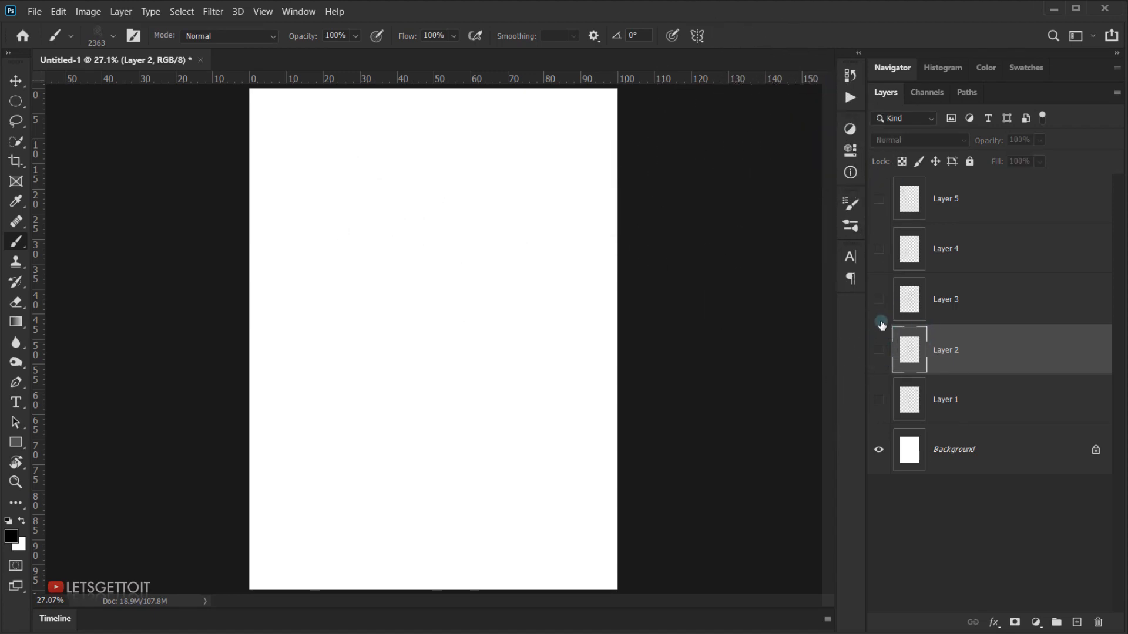
pyautogui.click(878, 302)
pyautogui.click(961, 306)
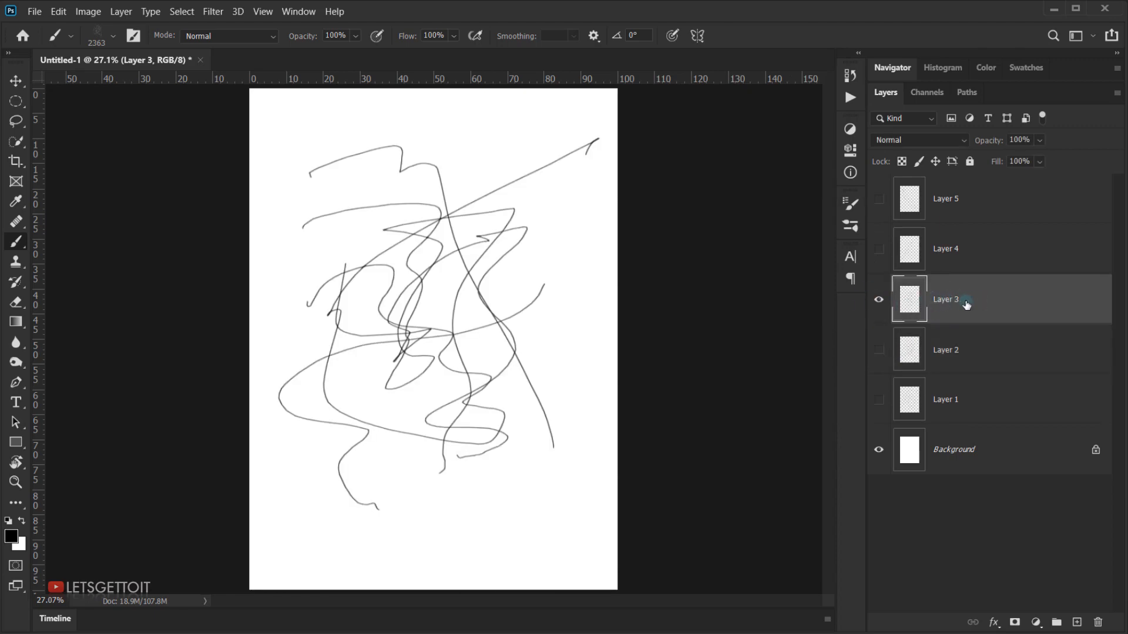
pyautogui.click(59, 12)
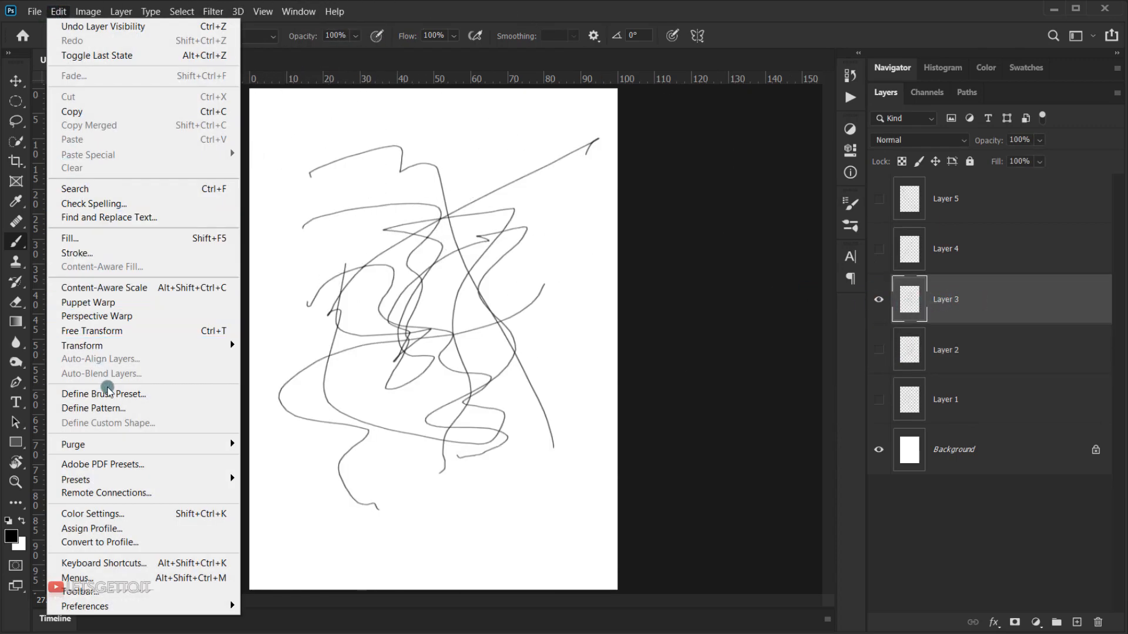
pyautogui.click(146, 399)
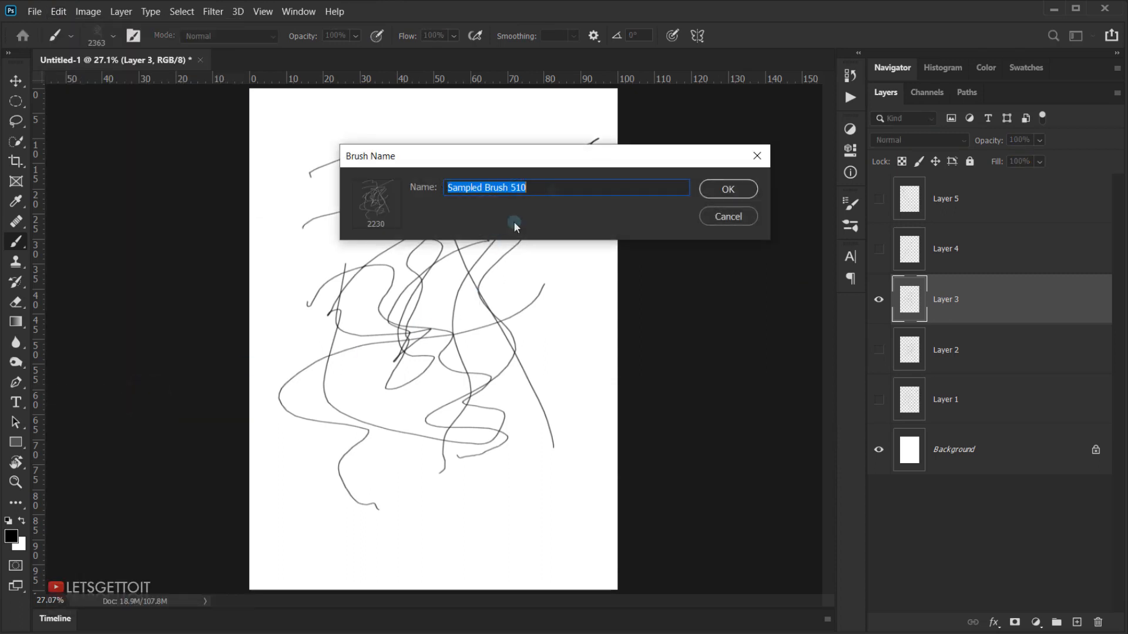
pyautogui.write('Brush lines 3')
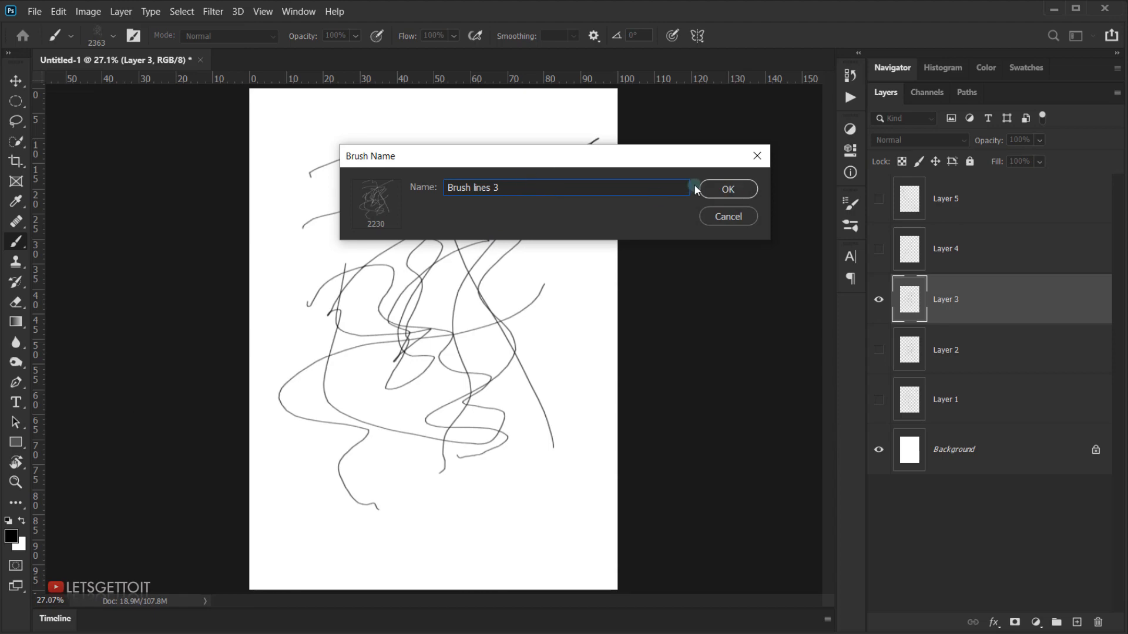
pyautogui.click(727, 189)
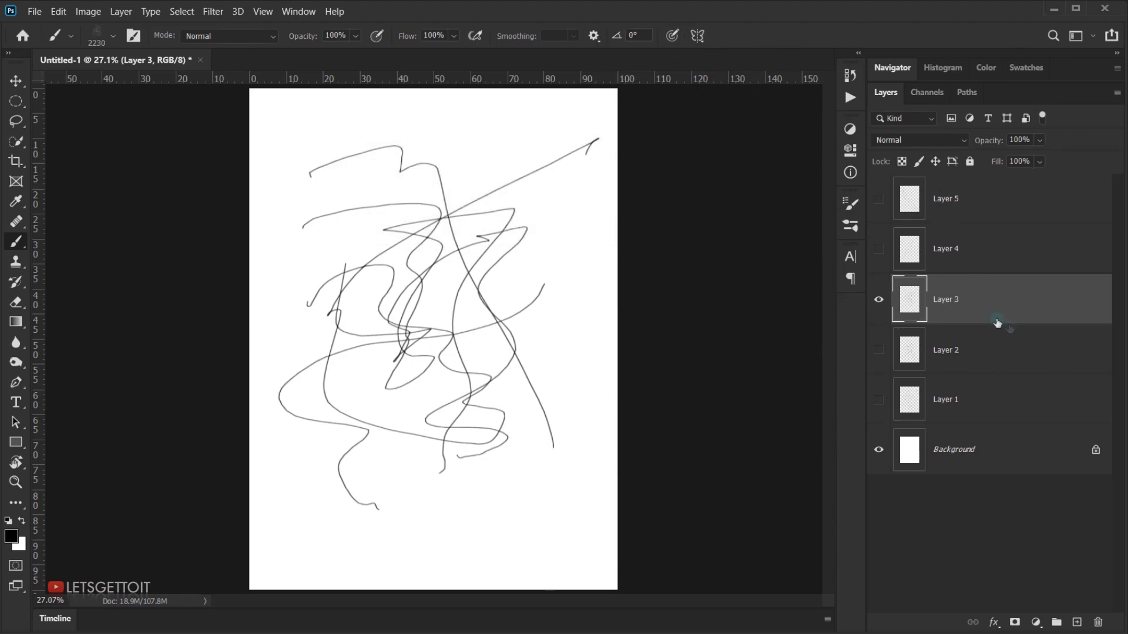
# Show Layers 1 and 2 together with Layer 3 to overlap the three scribbles
pyautogui.click(880, 401)
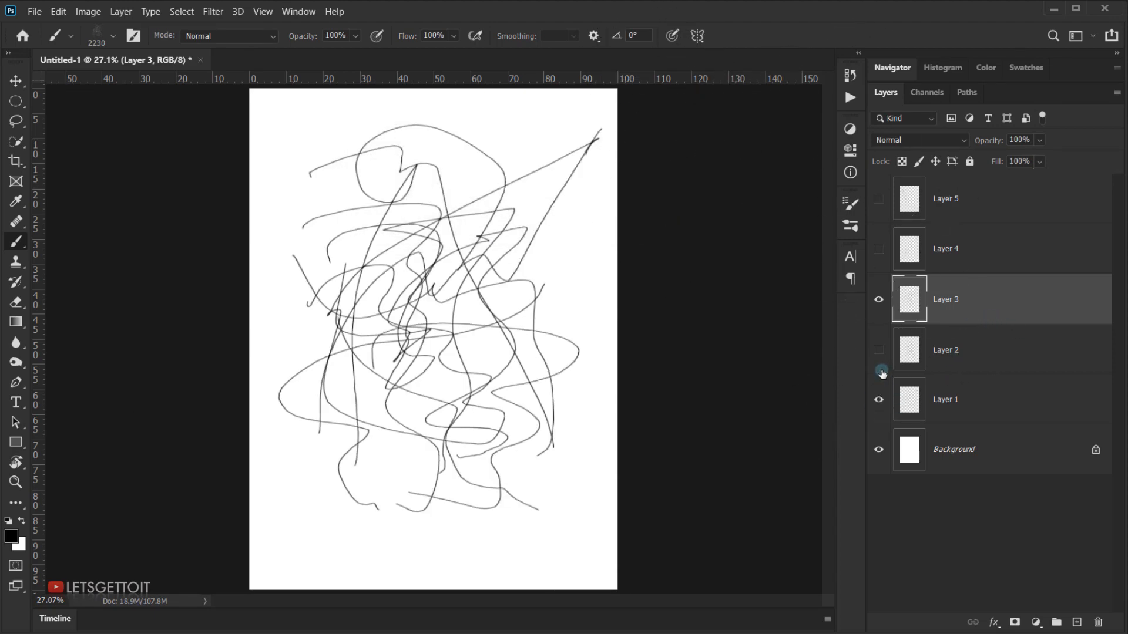
pyautogui.click(879, 351)
pyautogui.click(950, 356)
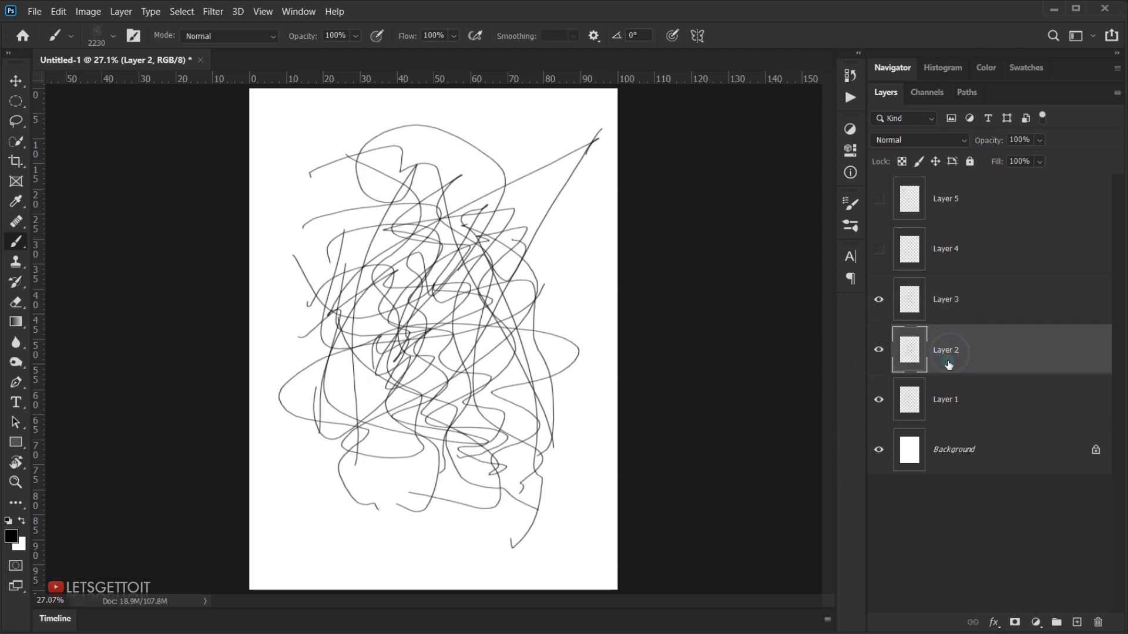
# Free-transform Layer 1's scribble: scale it to about 85%, rotate it about 21.5° clockwise, and reposition it near the canvas's middle
pyautogui.click(963, 403)
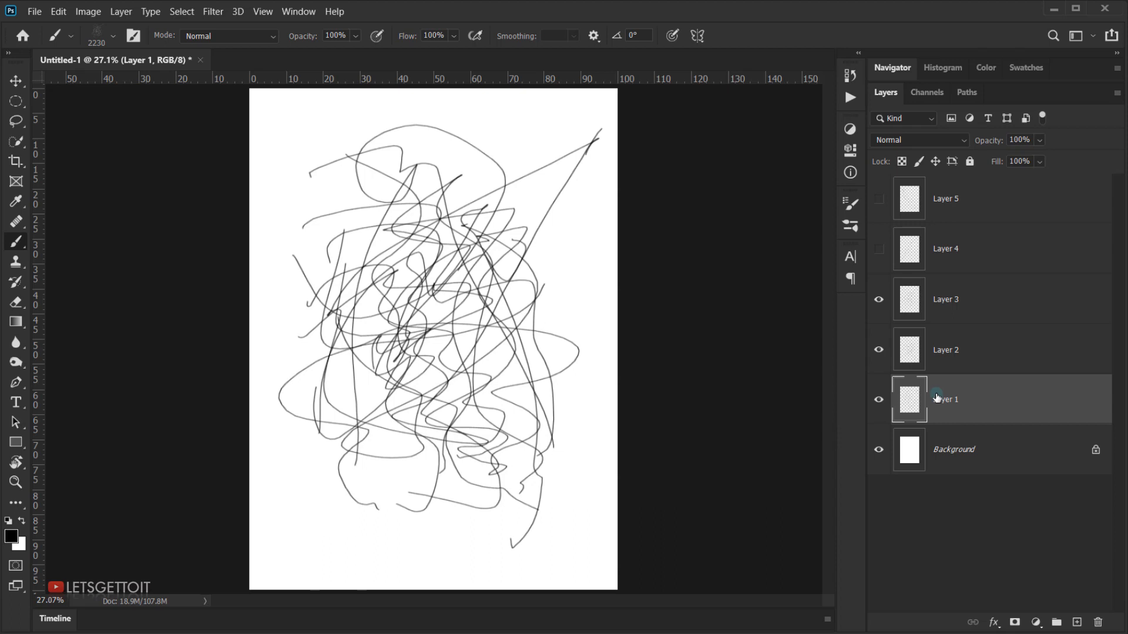
pyautogui.hotkey('ctrl', 't')
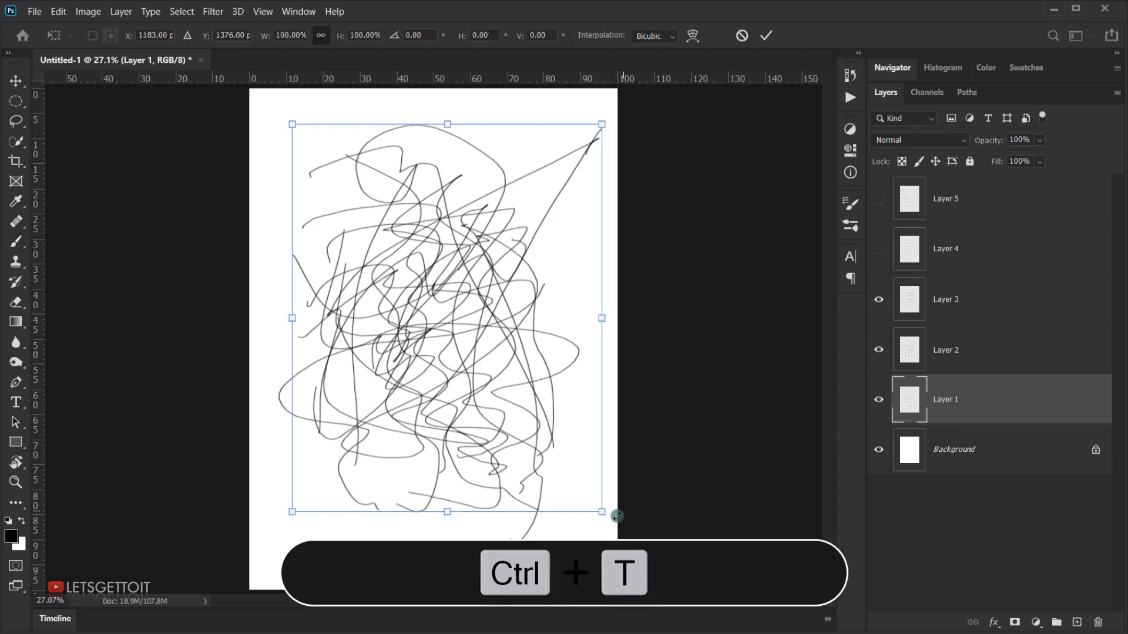
pyautogui.moveTo(609, 516); pyautogui.dragTo(593, 517)
pyautogui.hotkey('ctrl', 'z')
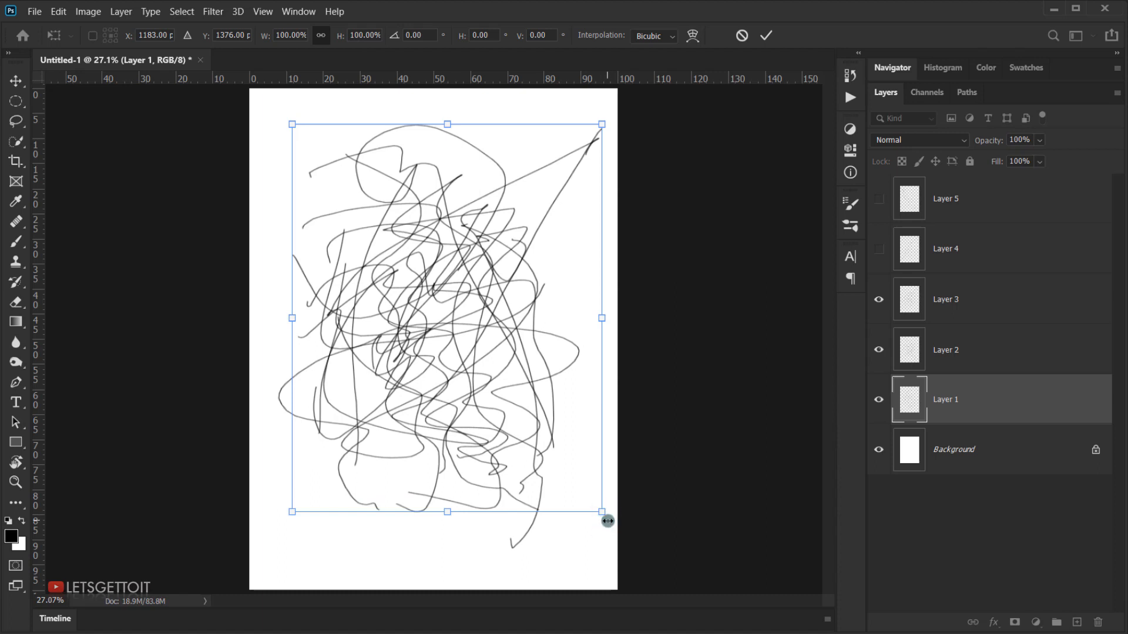
pyautogui.moveTo(608, 523)
pyautogui.mouseDown()
pyautogui.moveTo(574, 546)
pyautogui.moveTo(429, 579)
pyautogui.mouseUp()
pyautogui.moveTo(510, 380)
pyautogui.mouseDown()
pyautogui.moveTo(507, 423)
pyautogui.moveTo(528, 403)
pyautogui.moveTo(527, 390)
pyautogui.moveTo(521, 407)
pyautogui.moveTo(501, 405)
pyautogui.mouseUp()
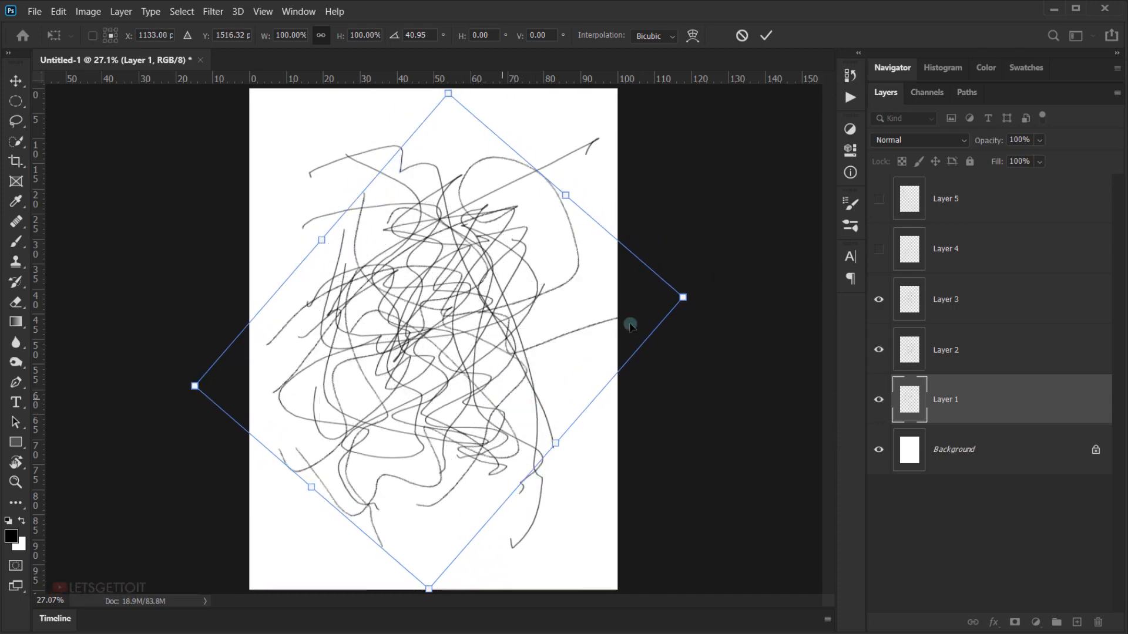
pyautogui.moveTo(686, 296); pyautogui.dragTo(608, 318)
pyautogui.moveTo(462, 380); pyautogui.dragTo(480, 395)
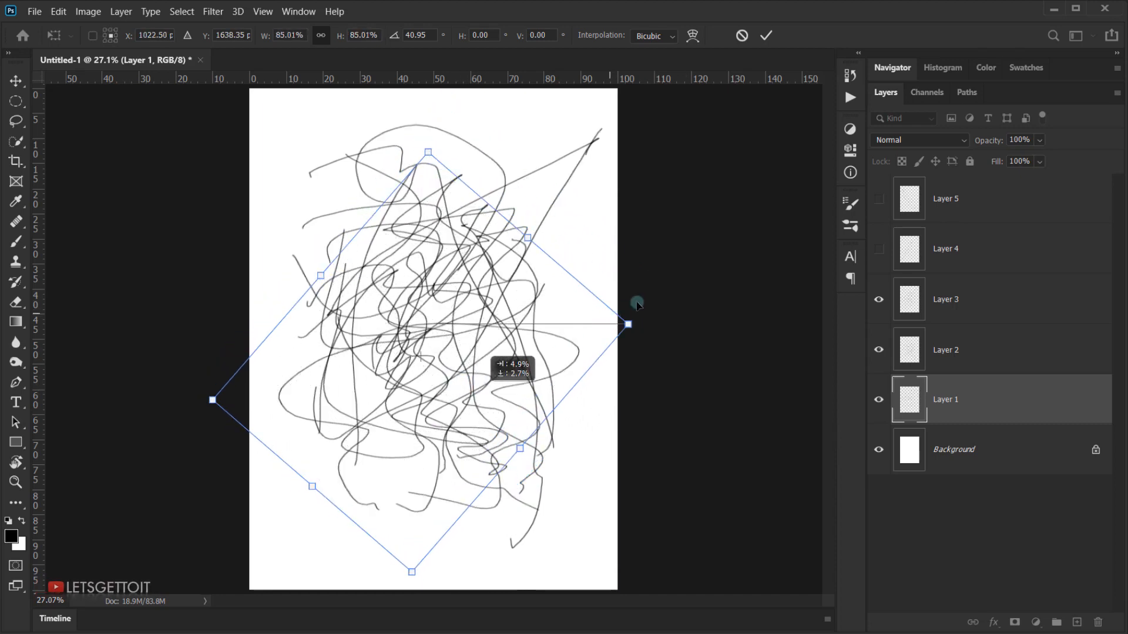
pyautogui.moveTo(640, 322); pyautogui.dragTo(616, 253)
pyautogui.moveTo(499, 378)
pyautogui.mouseDown()
pyautogui.moveTo(525, 390)
pyautogui.moveTo(505, 389)
pyautogui.mouseUp()
pyautogui.press('Return')
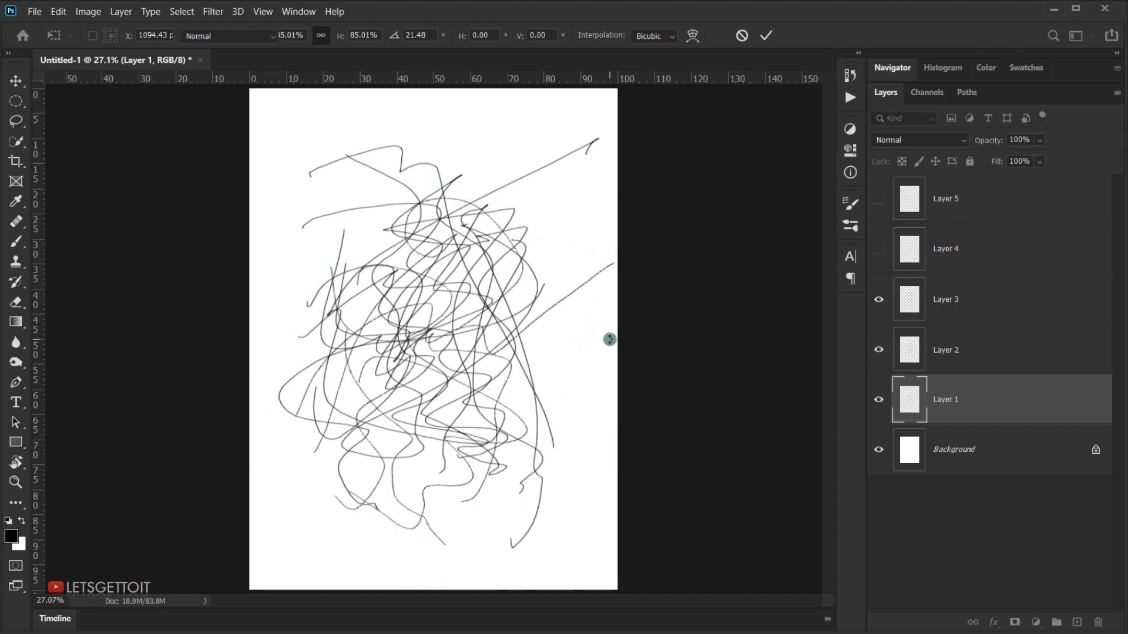
pyautogui.press('b')
# Rotate Layer 2's scribble about 23° counterclockwise with Free Transform and move it down into the canvas's lower part
pyautogui.click(941, 350)
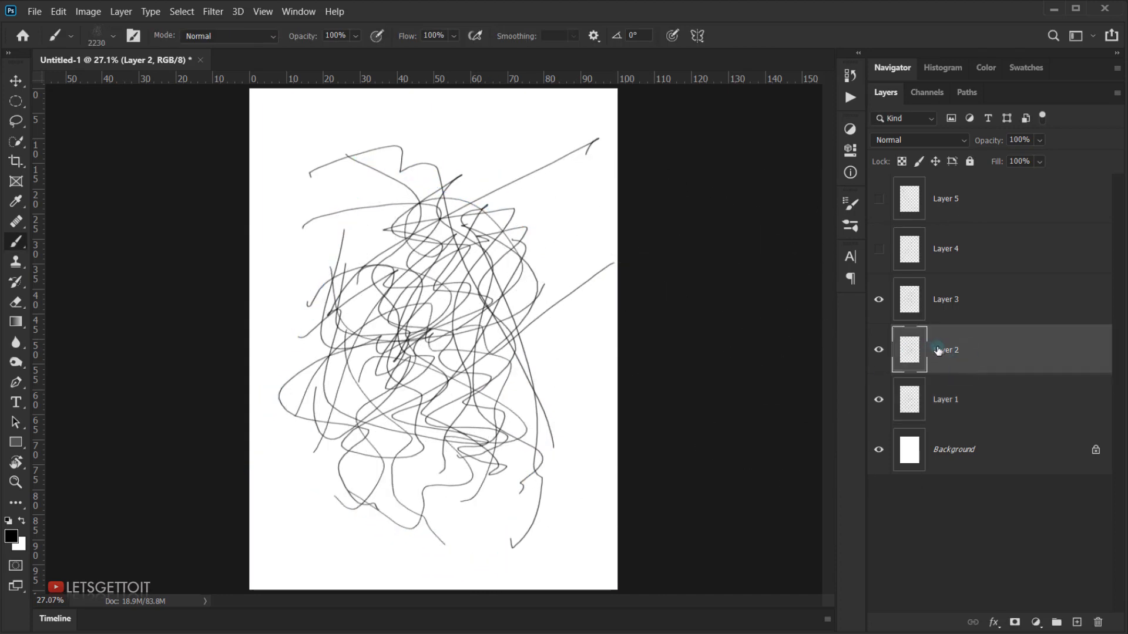
pyautogui.hotkey('ctrl', 't')
pyautogui.moveTo(538, 124); pyautogui.dragTo(441, 101)
pyautogui.moveTo(500, 417); pyautogui.dragTo(507, 487)
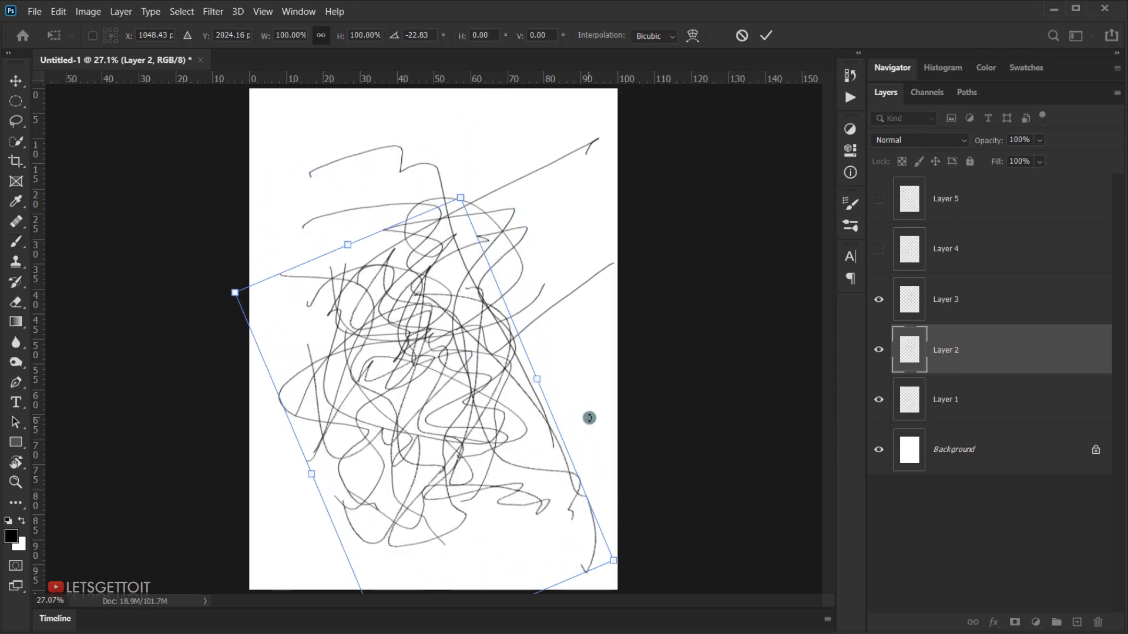
pyautogui.press('Return')
pyautogui.press('b')
# Free-transform Layer 3's scribble: scale it to about 93.5%, rotate it about 88.5° counterclockwise, and reposition it over the canvas's upper part
pyautogui.click(943, 316)
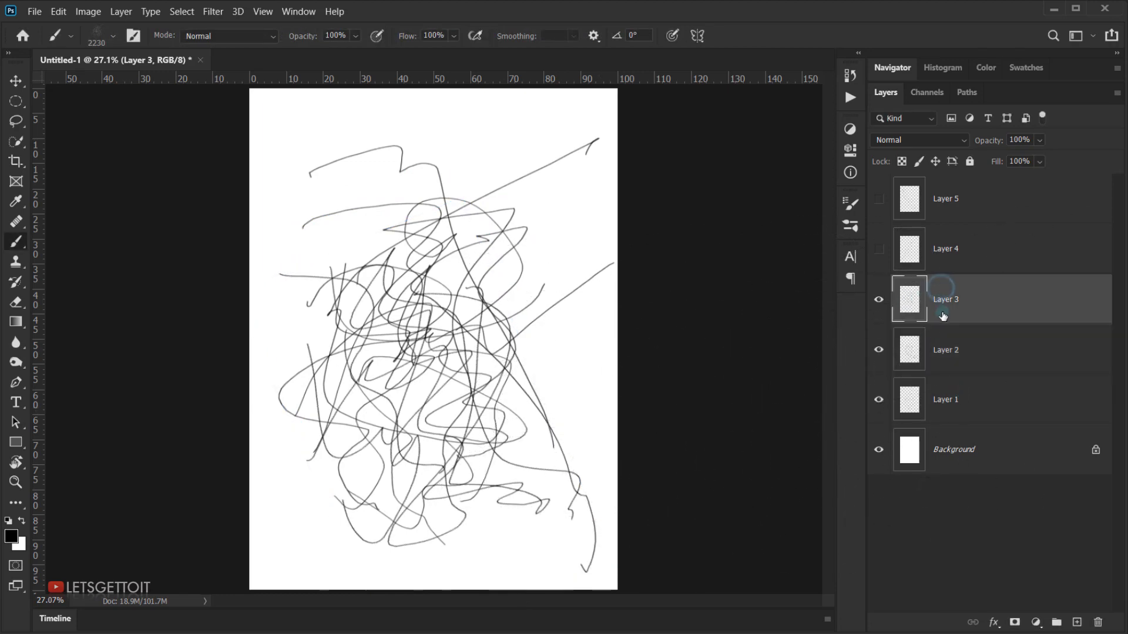
pyautogui.hotkey('ctrl', 't')
pyautogui.moveTo(544, 101)
pyautogui.mouseDown()
pyautogui.moveTo(411, 114)
pyautogui.moveTo(294, 193)
pyautogui.moveTo(260, 255)
pyautogui.mouseUp()
pyautogui.moveTo(407, 344); pyautogui.dragTo(405, 301)
pyautogui.moveTo(635, 429); pyautogui.dragTo(611, 412)
pyautogui.moveTo(440, 365); pyautogui.dragTo(457, 365)
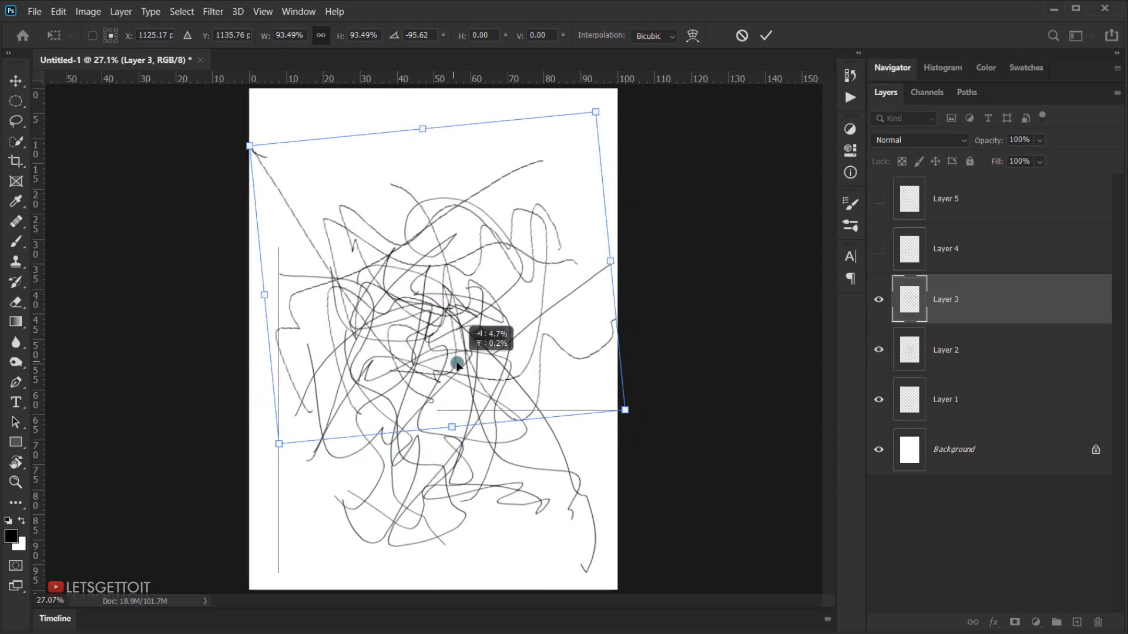
pyautogui.moveTo(641, 401); pyautogui.dragTo(614, 433)
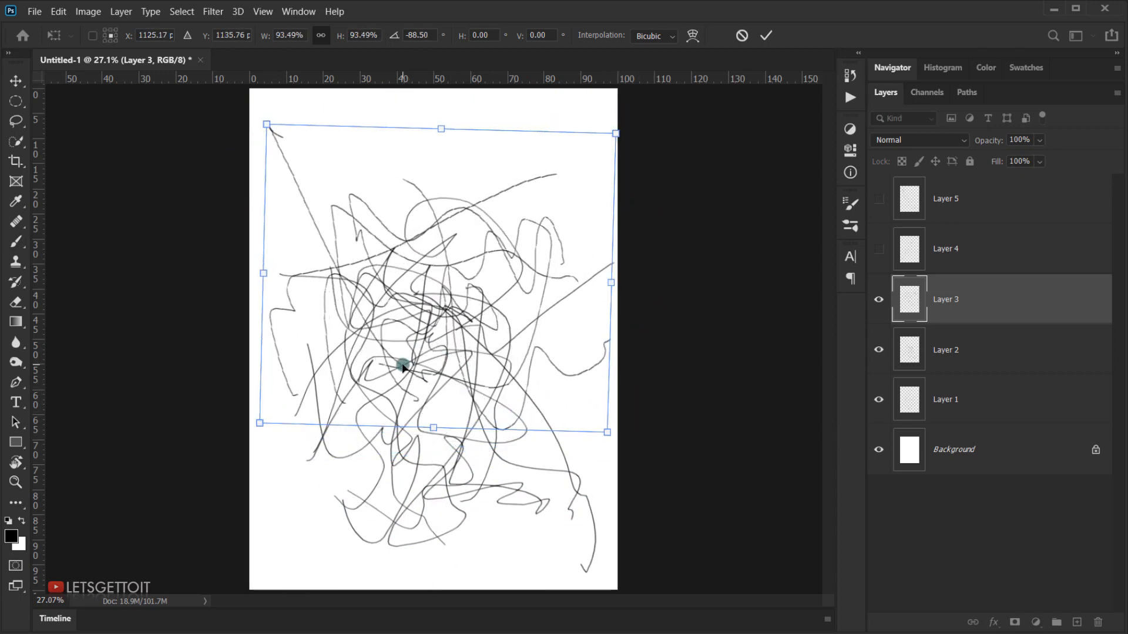
pyautogui.moveTo(398, 368); pyautogui.dragTo(401, 368)
pyautogui.press('Return')
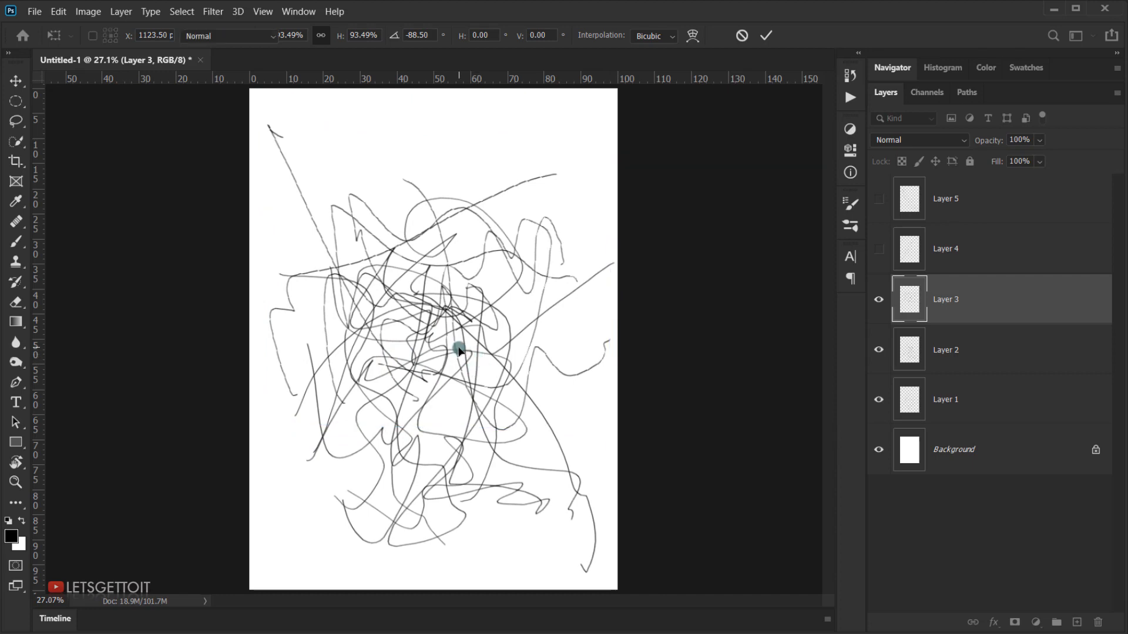
# Merge Layers 1, 2 and 3 into a single scribble layer
pyautogui.scroll(-3, 558, 300)
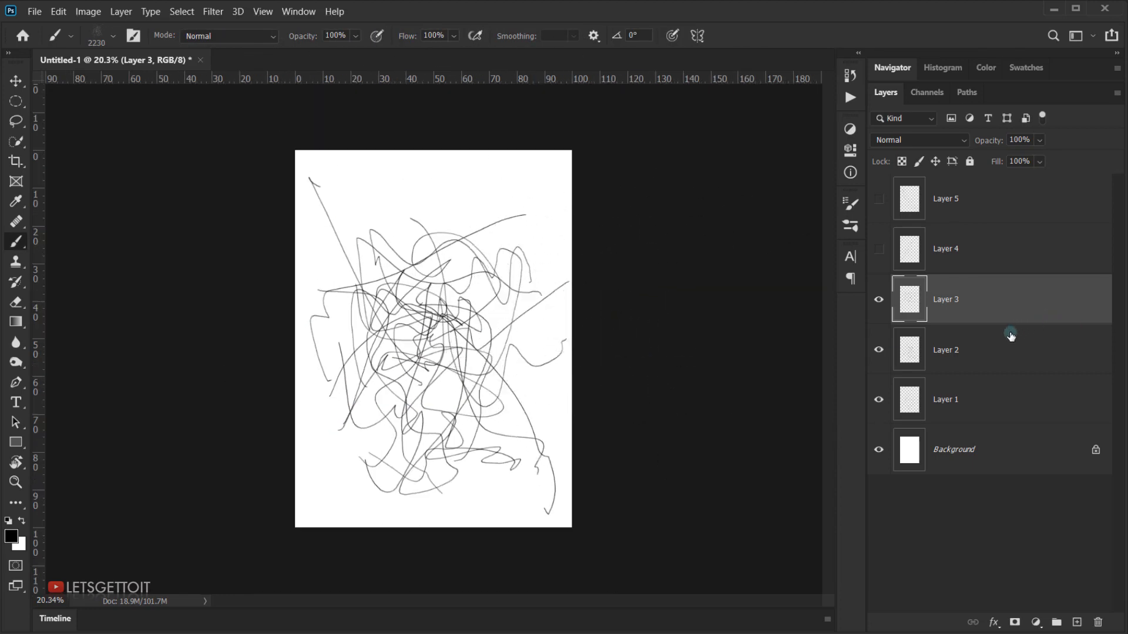
pyautogui.click(982, 407)
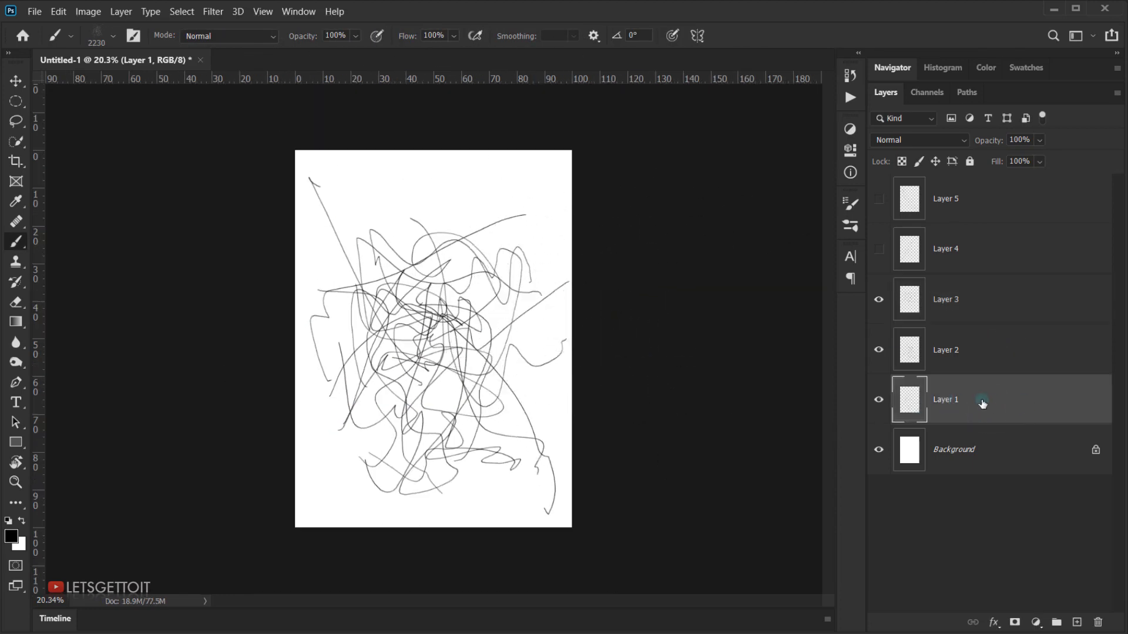
pyautogui.keyDown('shift'); pyautogui.click(960, 316); pyautogui.keyUp('shift')
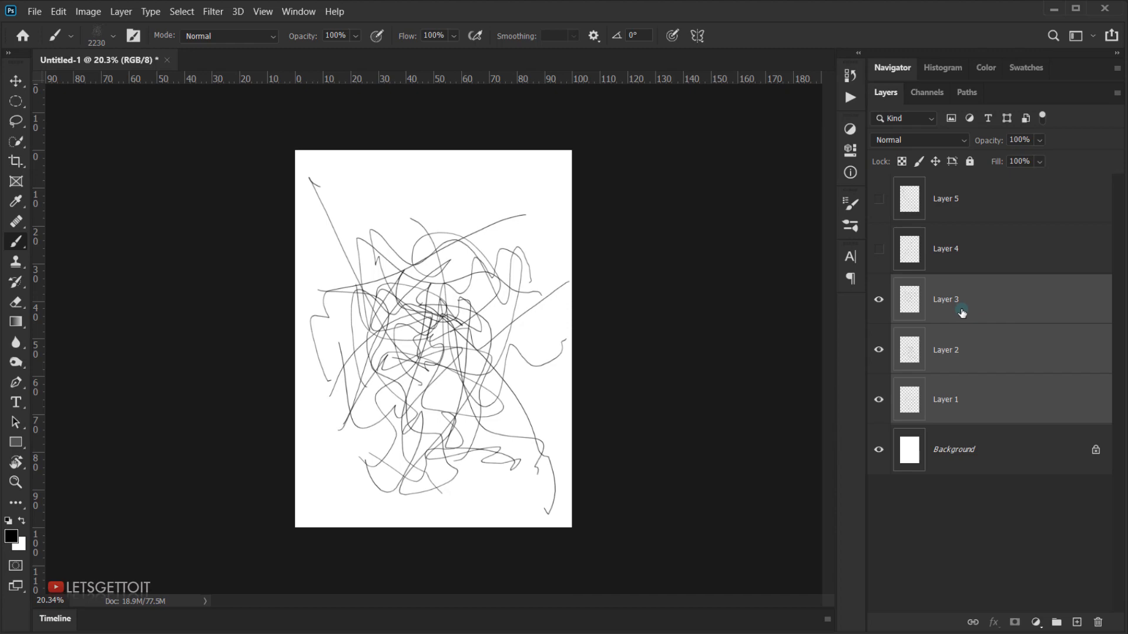
pyautogui.rightClick(962, 311)
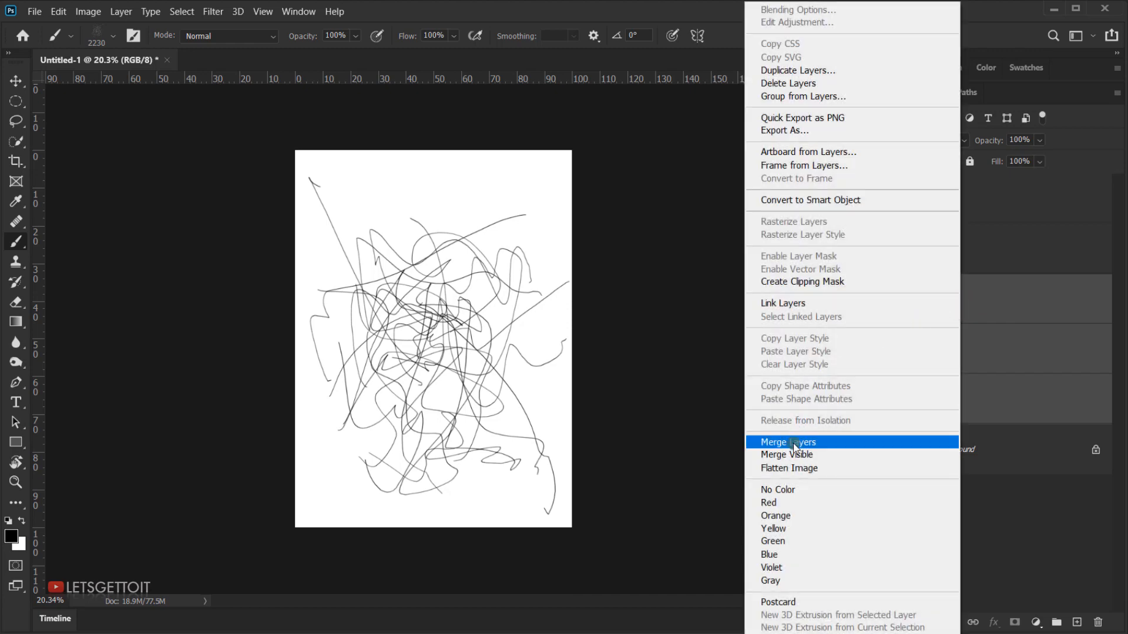
pyautogui.click(813, 445)
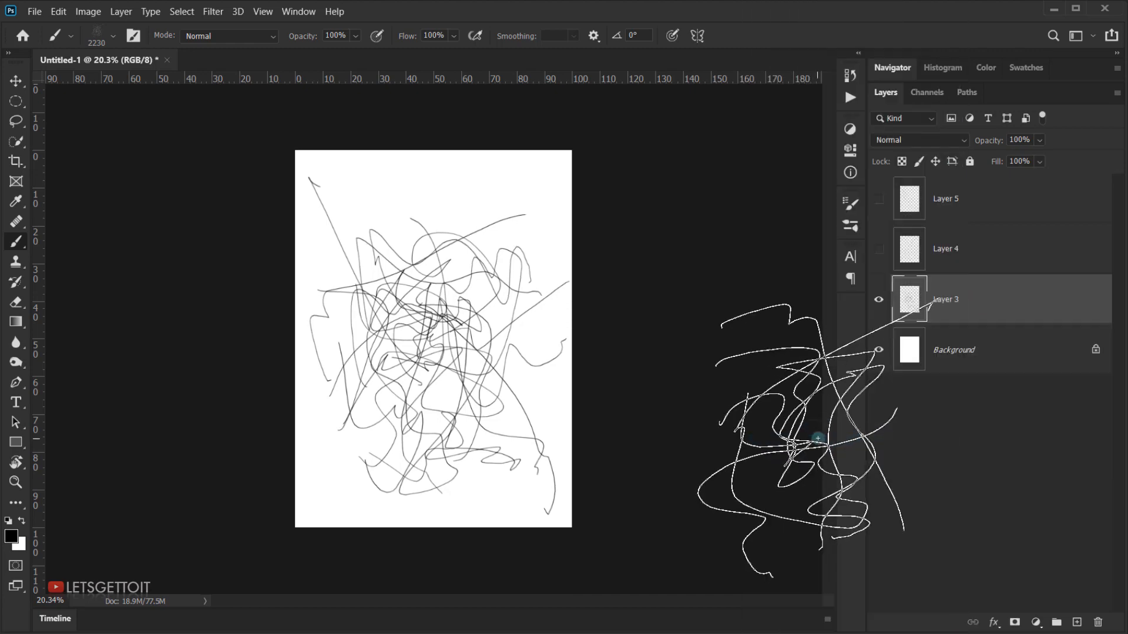
# Define the merged scribble as a brush preset named "Brush lines 4"
pyautogui.hotkey('ctrl', '0')
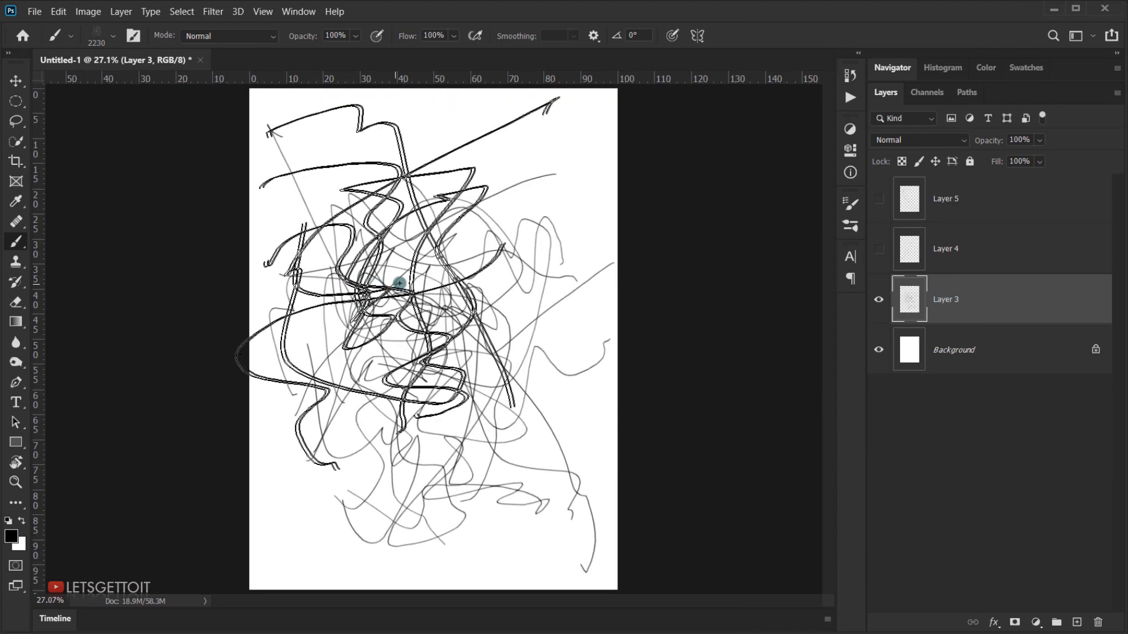
pyautogui.click(57, 13)
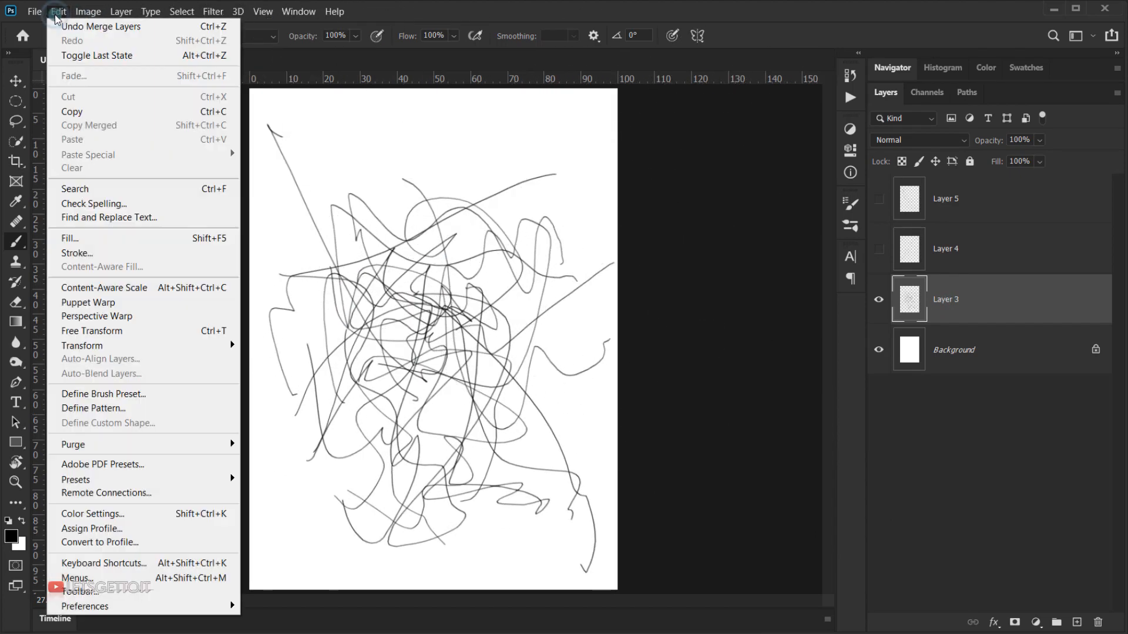
pyautogui.click(103, 394)
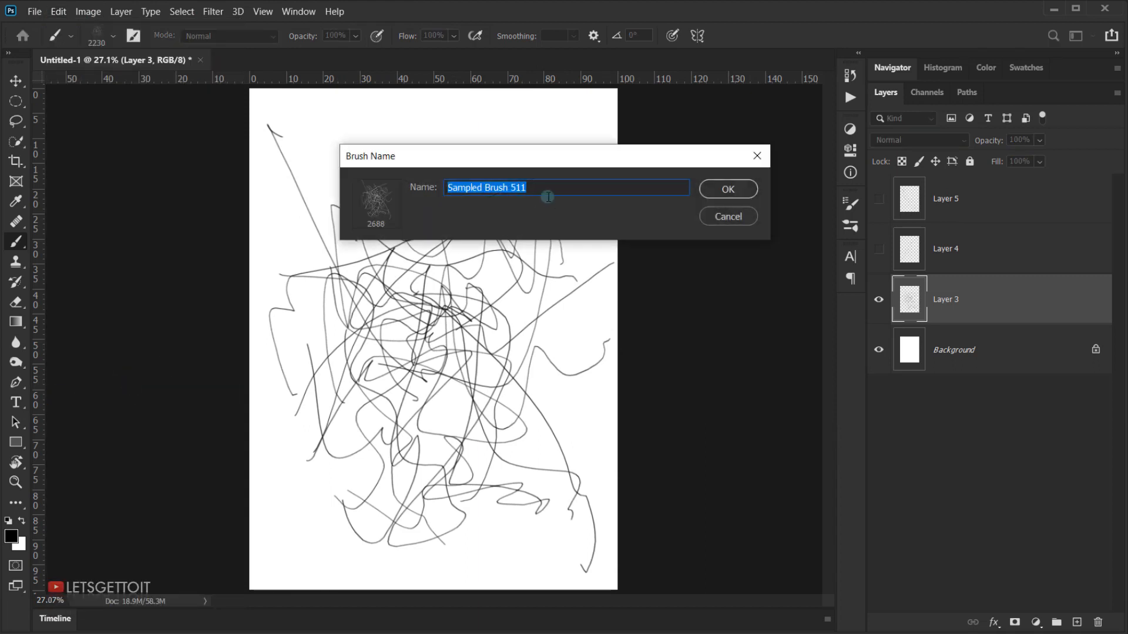
pyautogui.write('B')
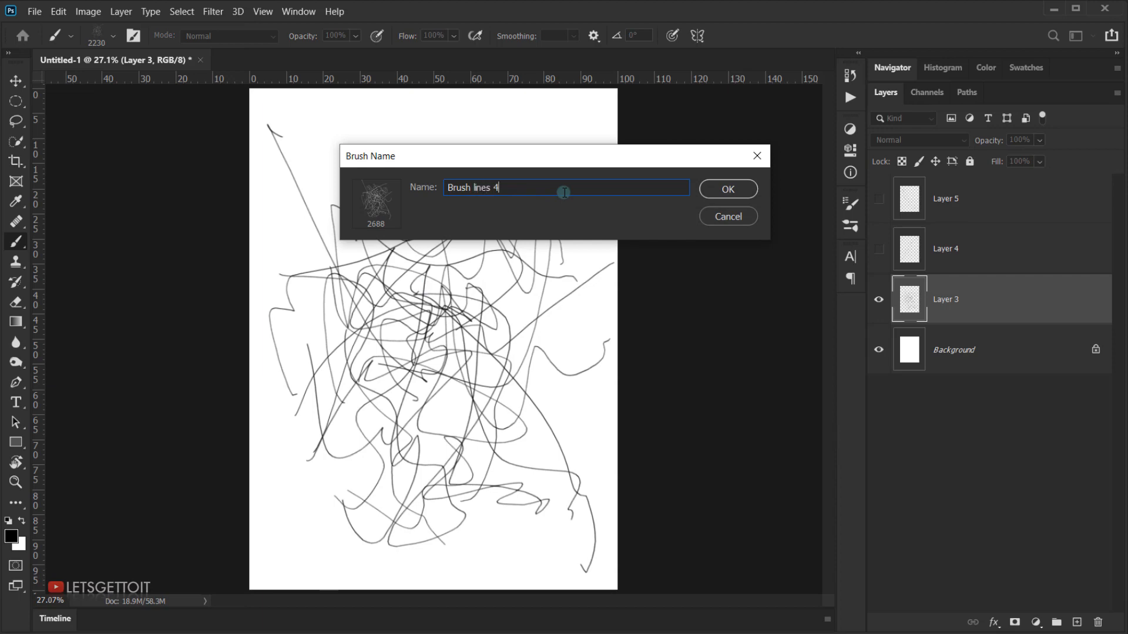
pyautogui.write('rush lines 4')
pyautogui.click(735, 191)
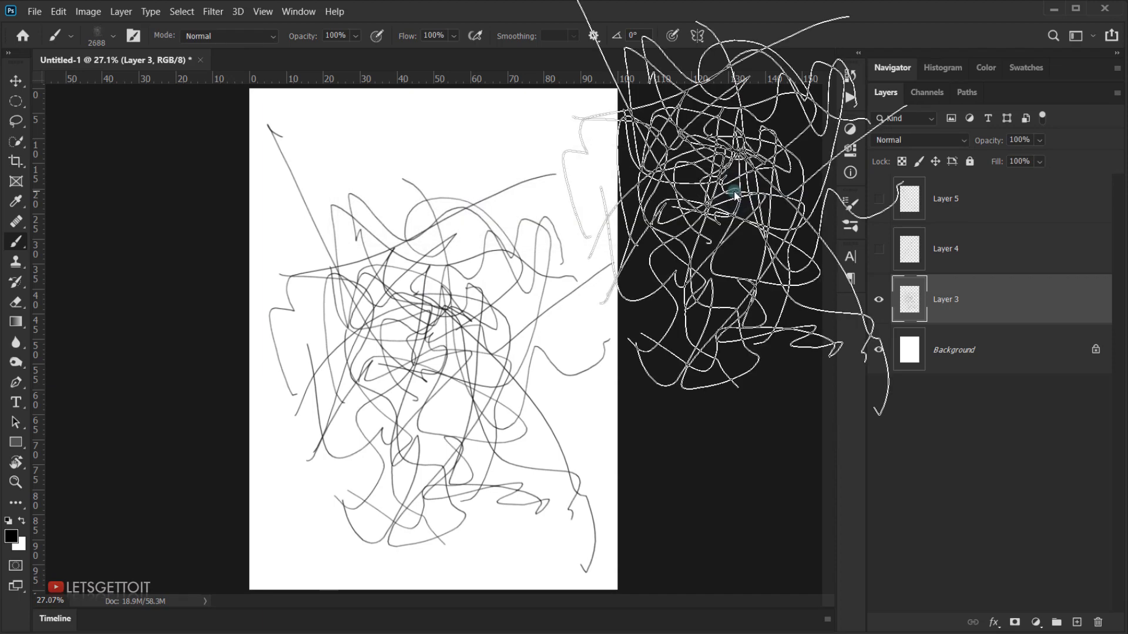
# Delete the merged scribble layer, then select Layer 4 and make it visible
pyautogui.click(874, 201)
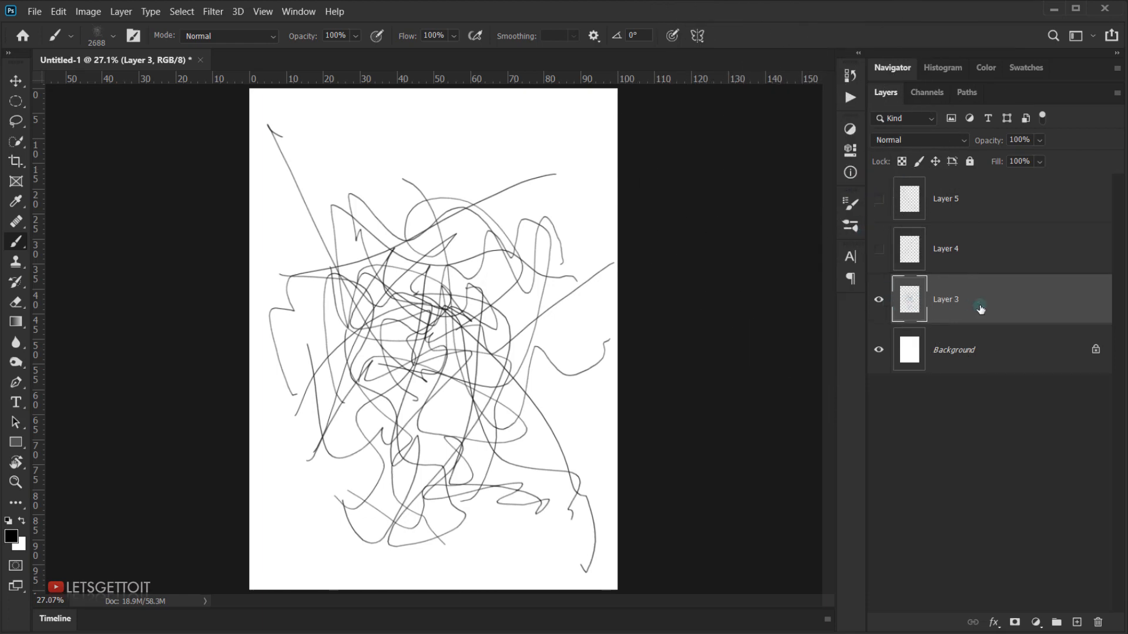
pyautogui.moveTo(980, 309)
pyautogui.mouseDown()
pyautogui.moveTo(1070, 521)
pyautogui.moveTo(1098, 622)
pyautogui.mouseUp()
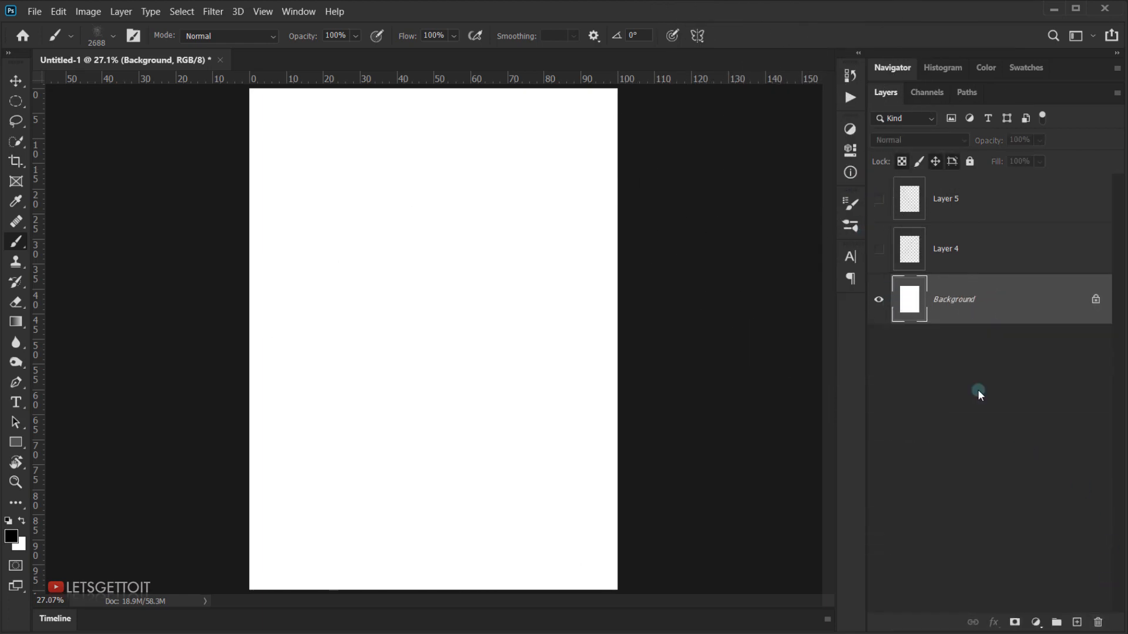
pyautogui.click(962, 262)
pyautogui.click(879, 249)
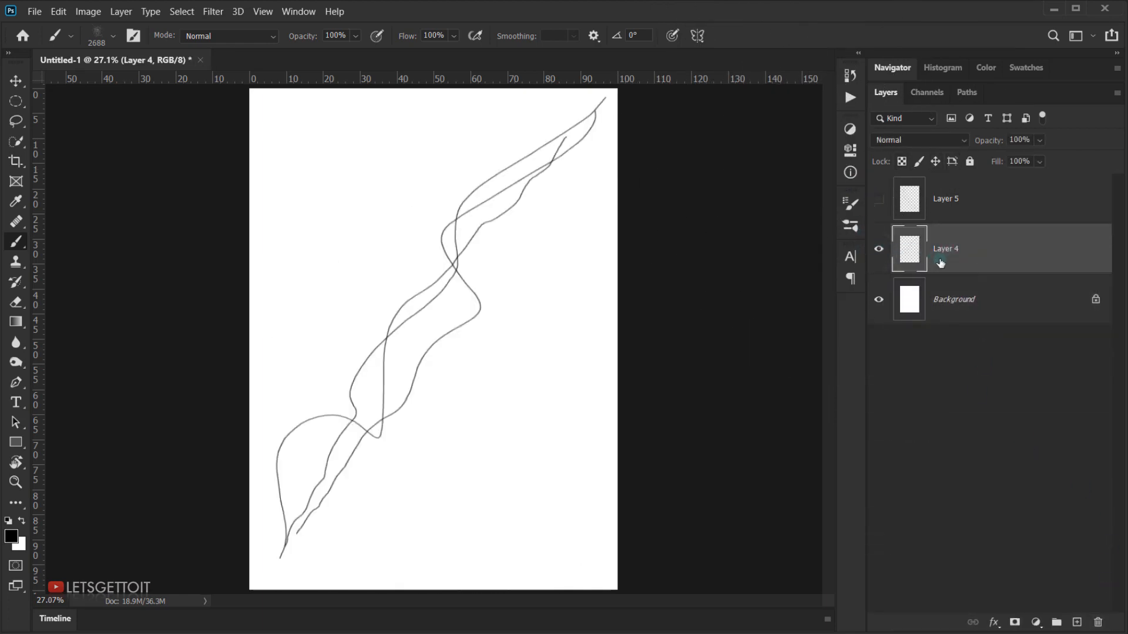
# Define Layer 4's wavy lines as a brush preset named "Brush line 5"
pyautogui.click(58, 12)
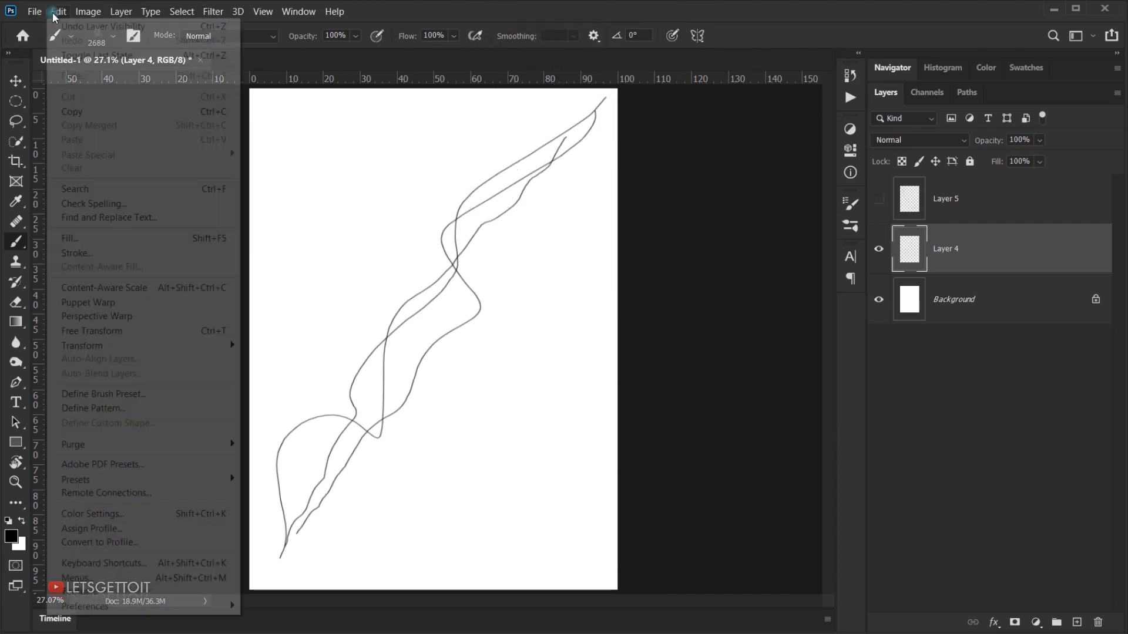
pyautogui.click(88, 395)
pyautogui.write('B')
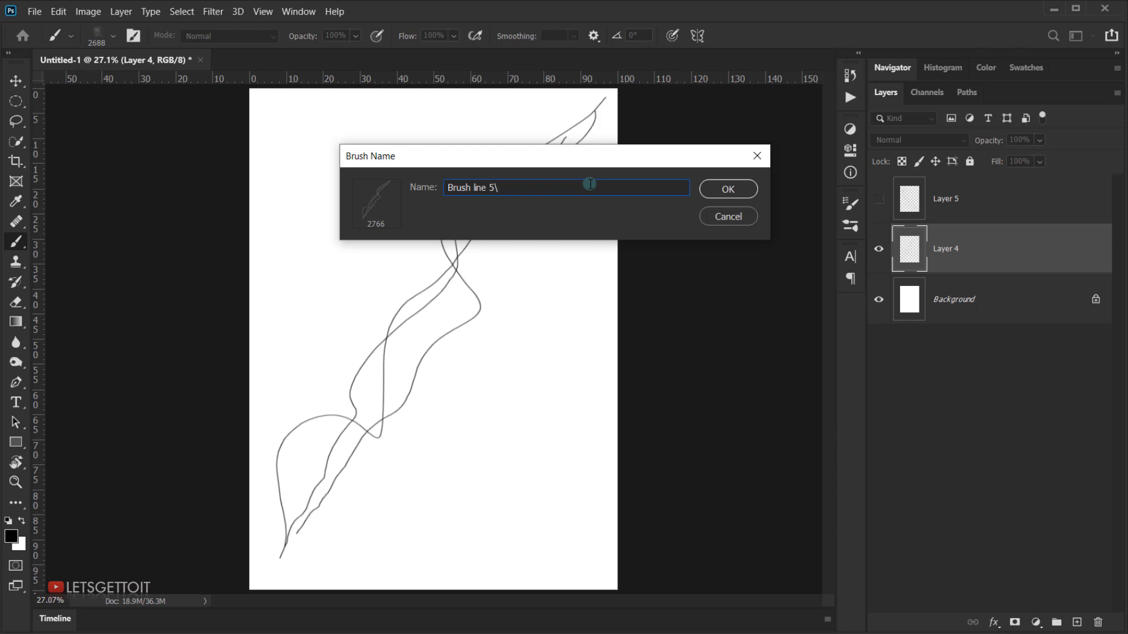
pyautogui.write('rush line 5\\')
pyautogui.press('BackSpace')
pyautogui.press('Return')
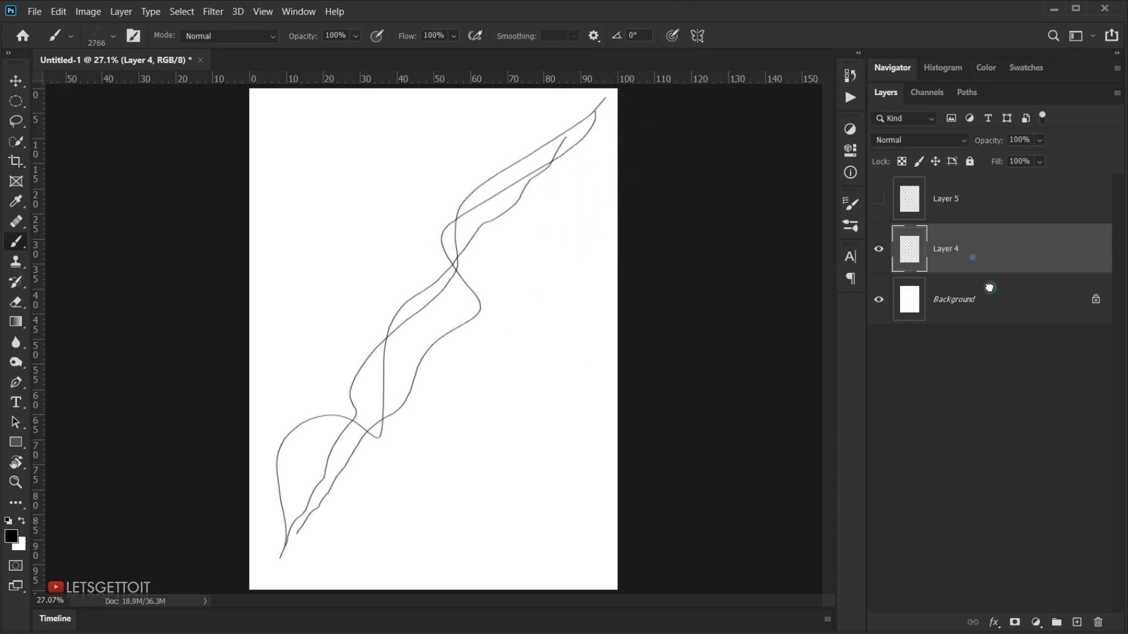
# Delete Layer 4, then select Layer 5 and make it visible
pyautogui.moveTo(990, 287)
pyautogui.mouseDown()
pyautogui.moveTo(1058, 614)
pyautogui.moveTo(1098, 623)
pyautogui.mouseUp()
pyautogui.click(932, 209)
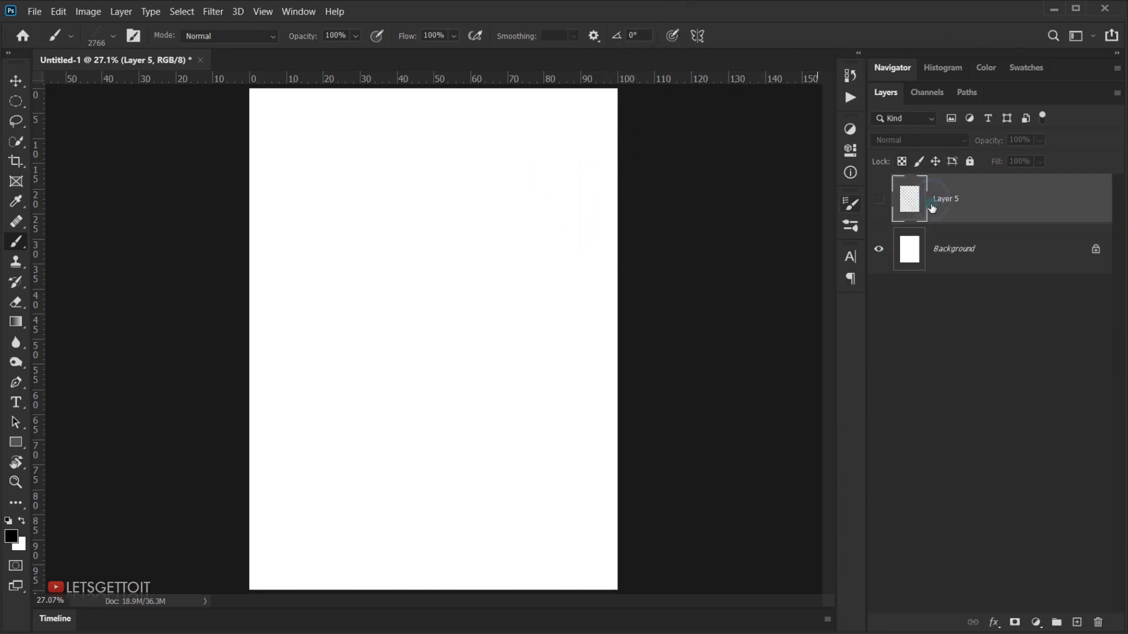
pyautogui.click(879, 199)
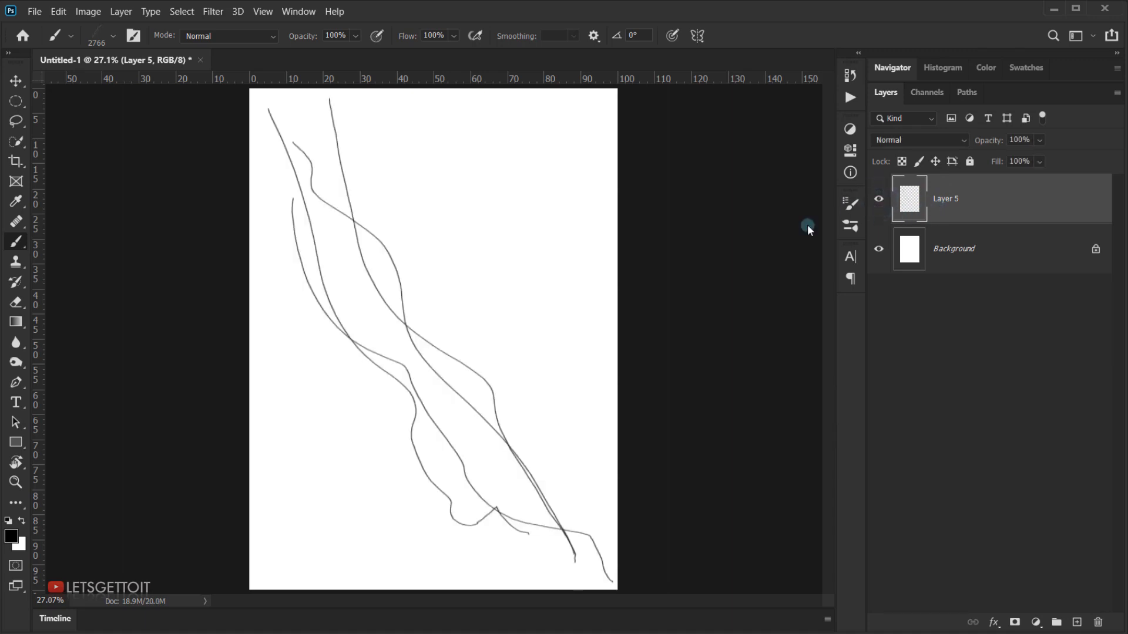
# Define Layer 5's wavy lines as a brush preset named "Brush lines 6" and delete the layer
pyautogui.click(61, 12)
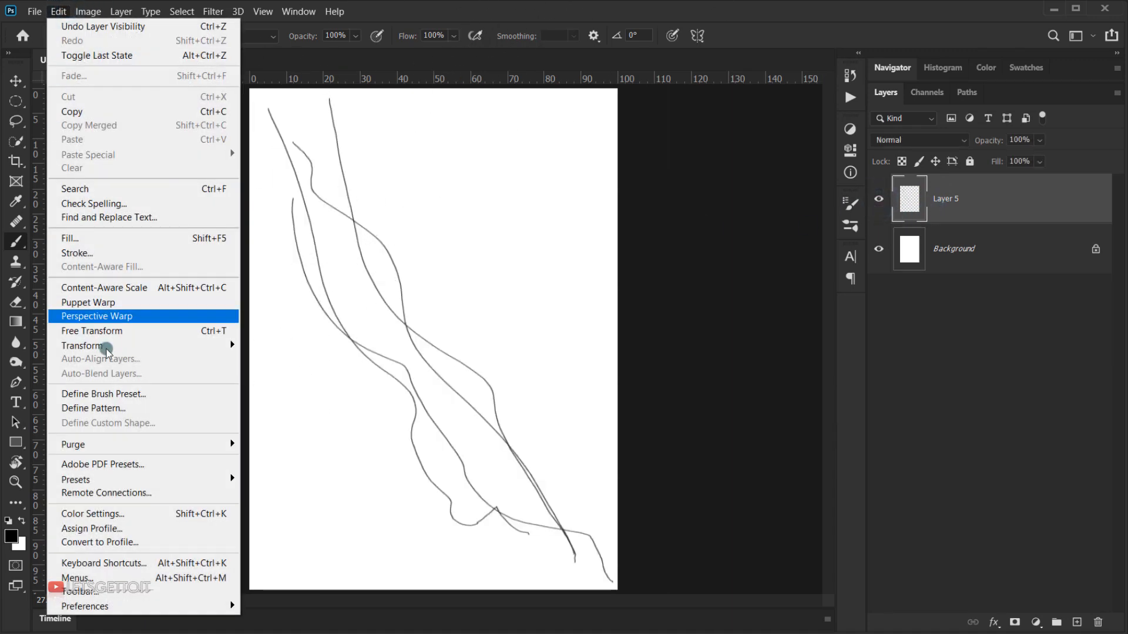
pyautogui.click(116, 395)
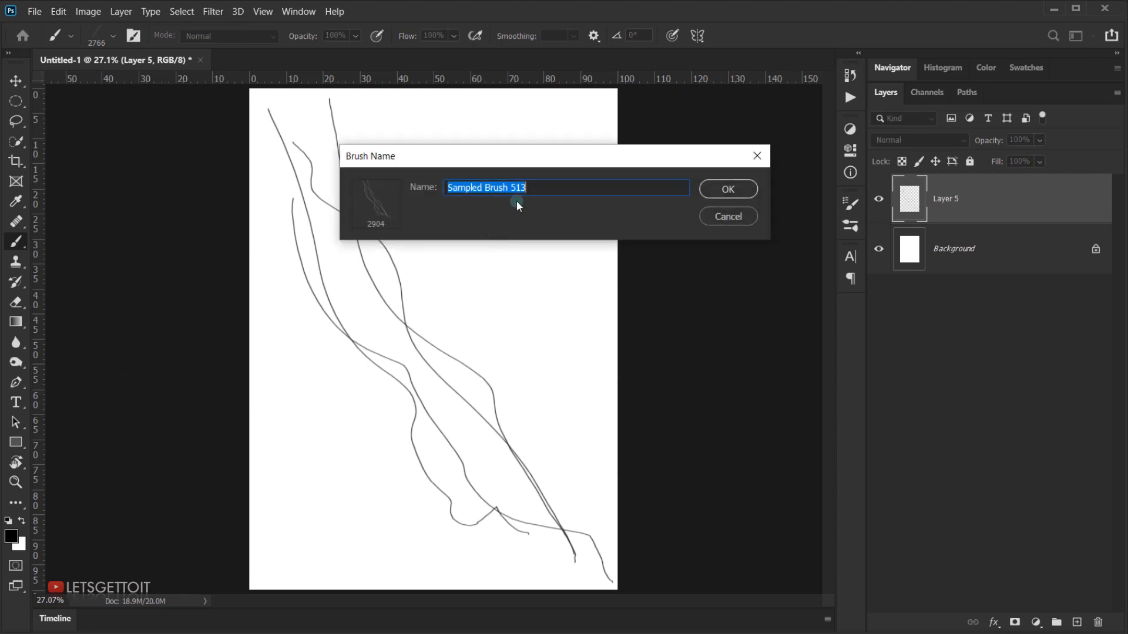
pyautogui.write('Brush lines 6')
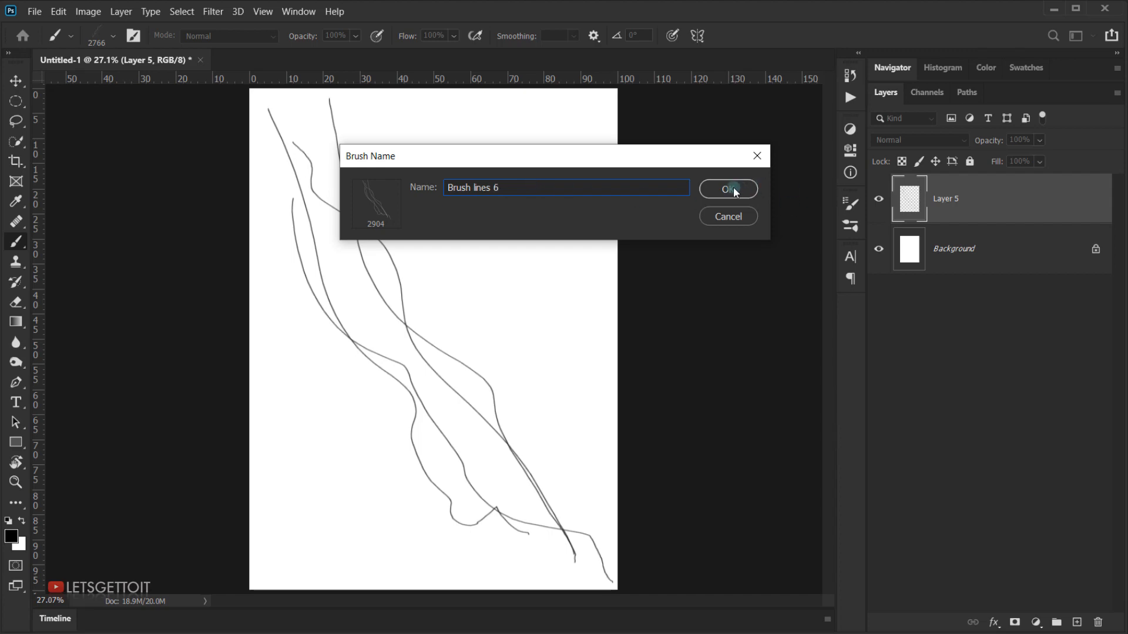
pyautogui.click(728, 189)
pyautogui.moveTo(987, 201)
pyautogui.mouseDown()
pyautogui.moveTo(1022, 426)
pyautogui.moveTo(1113, 607)
pyautogui.moveTo(1098, 621)
pyautogui.mouseUp()
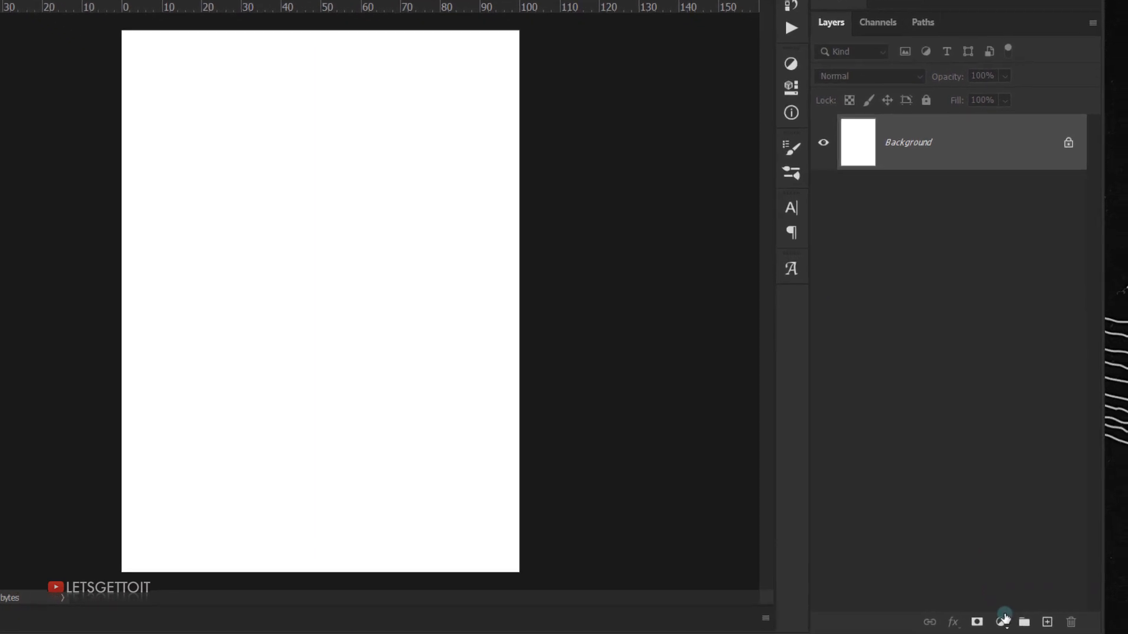
# Add a Gradient Fill layer above the Background and set its gradient's starting colour stop to light grey #d4d3d3
pyautogui.click(1003, 622)
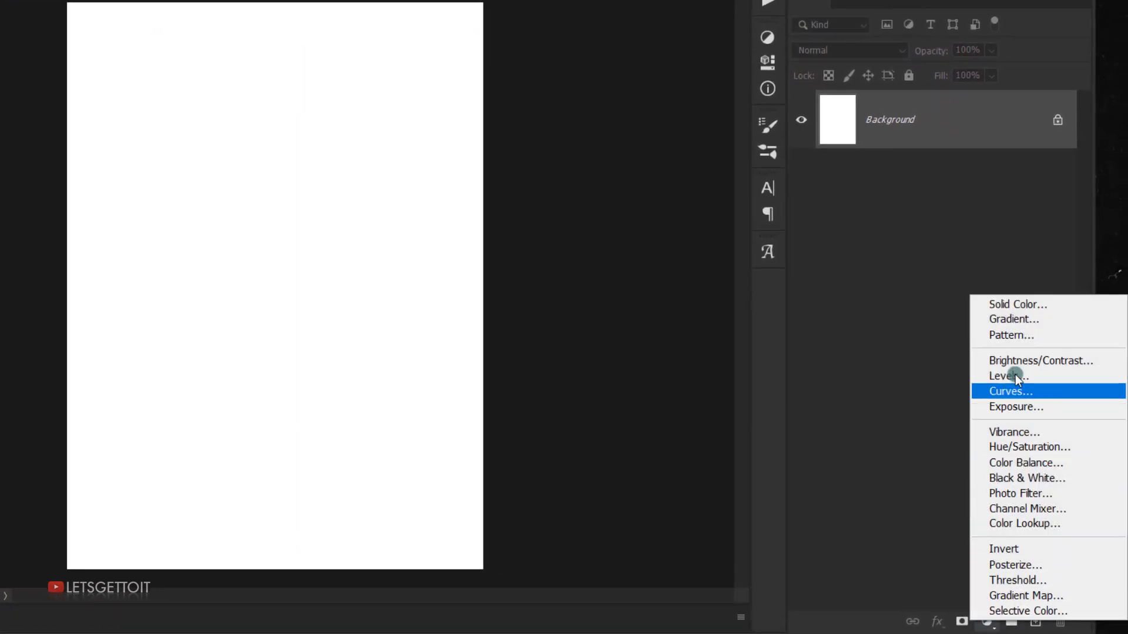
pyautogui.click(1002, 319)
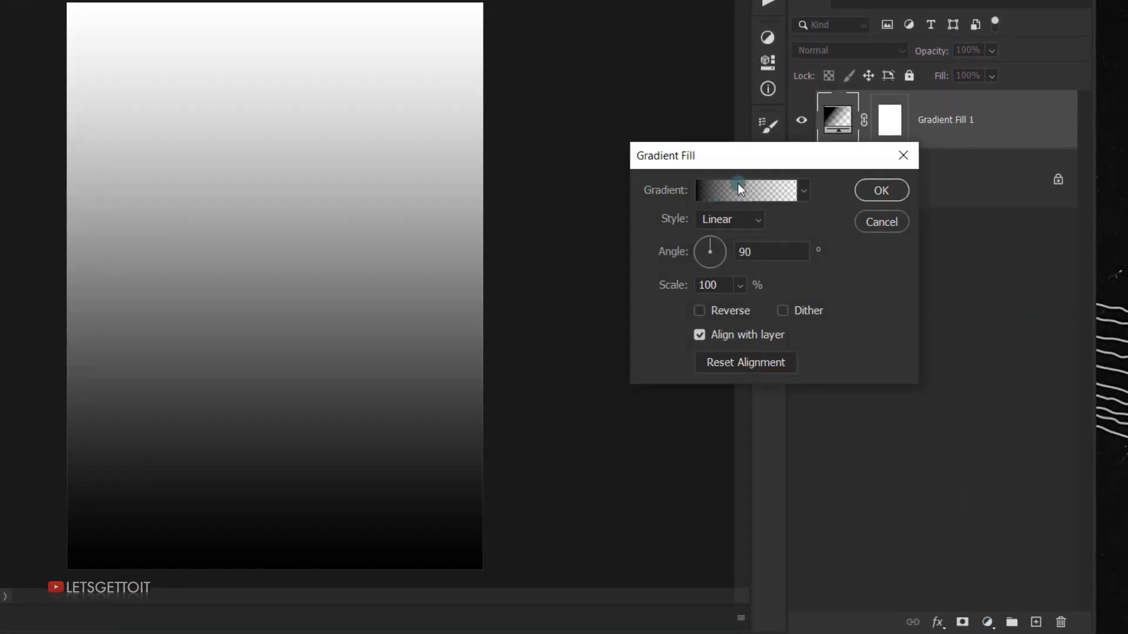
pyautogui.click(738, 188)
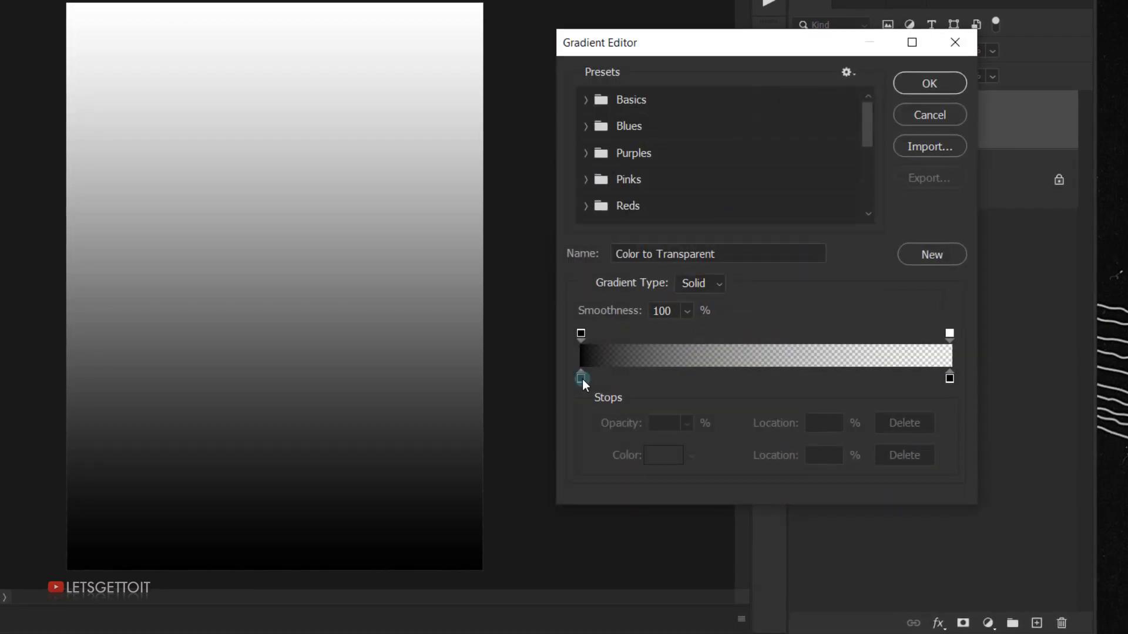
pyautogui.doubleClick(581, 379)
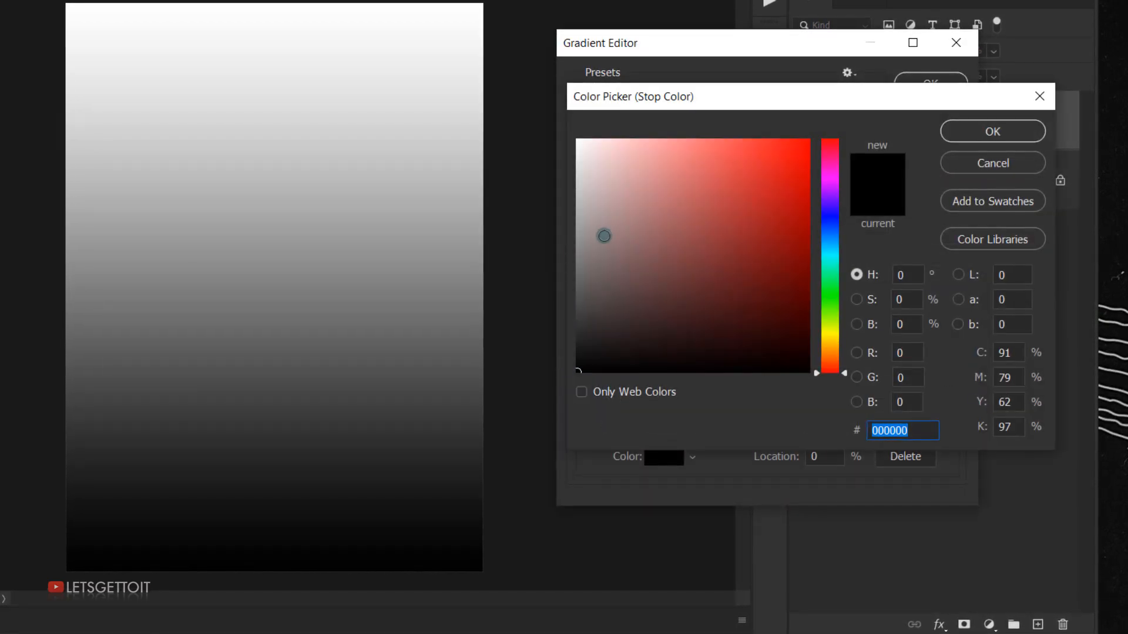
pyautogui.moveTo(581, 176)
pyautogui.mouseDown()
pyautogui.moveTo(578, 166)
pyautogui.moveTo(580, 184)
pyautogui.mouseUp()
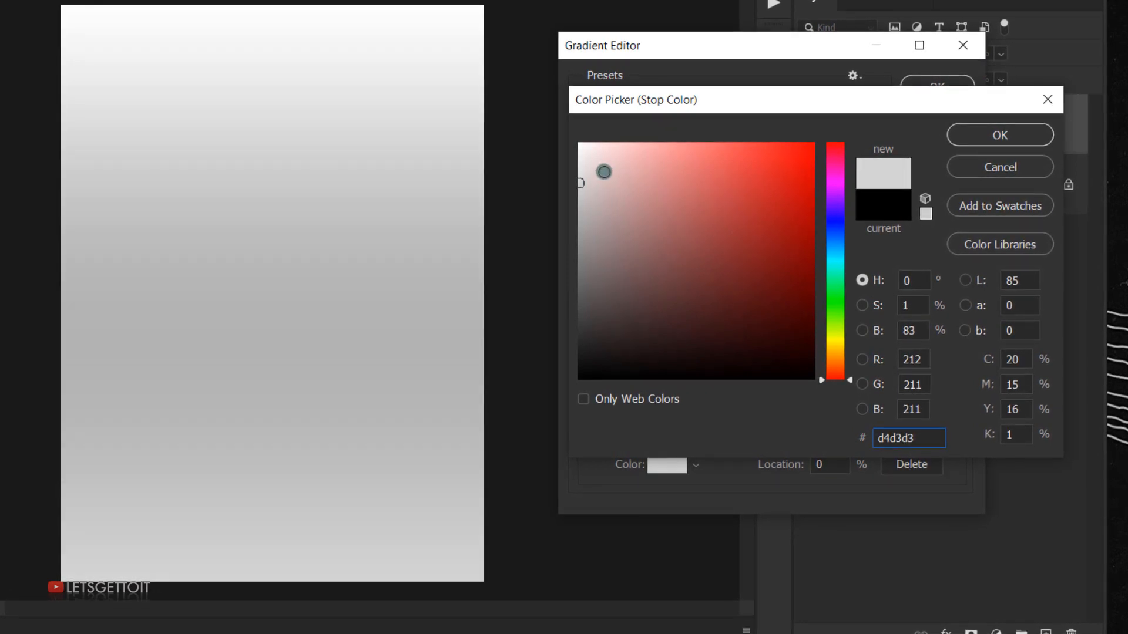
pyautogui.click(1000, 135)
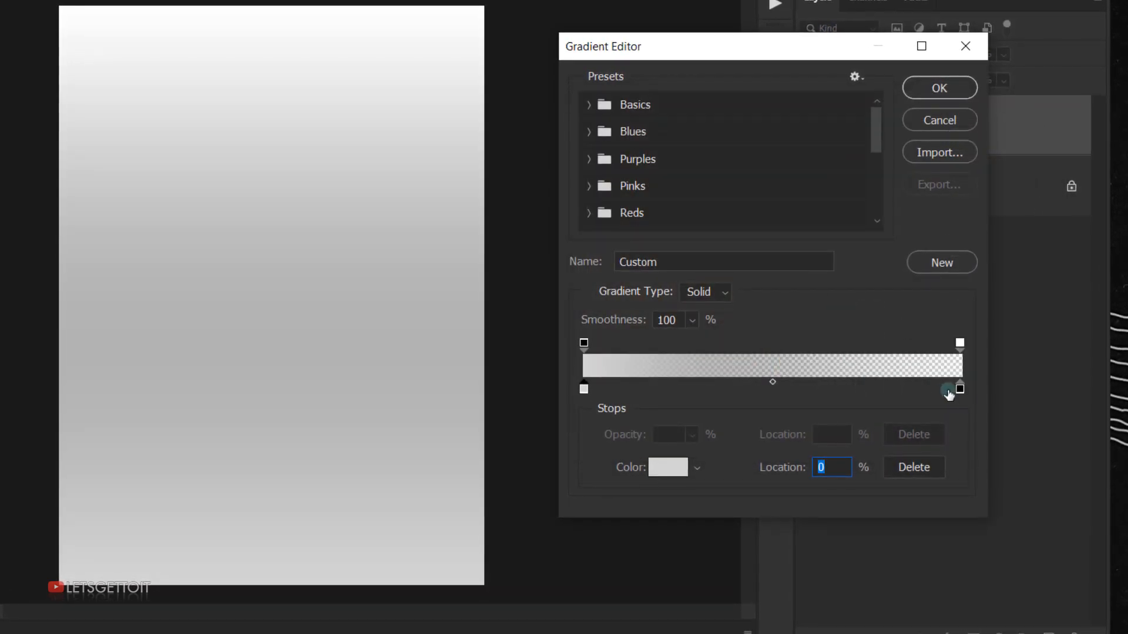
# Set the gradient's end colour stop to dark grey #414141
pyautogui.doubleClick(961, 390)
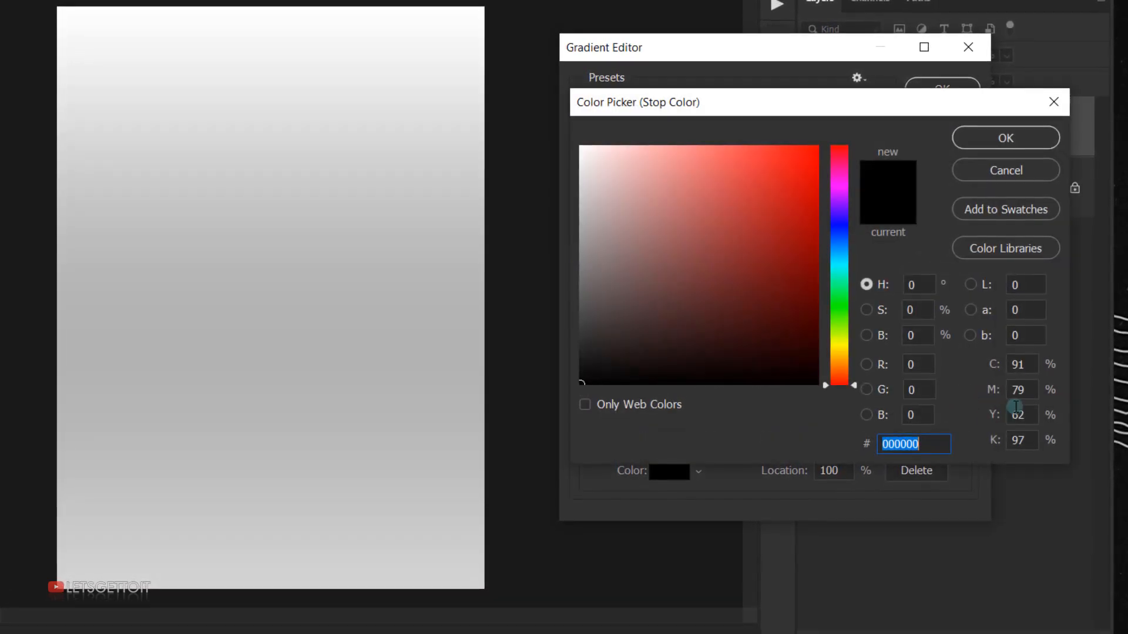
pyautogui.moveTo(592, 335)
pyautogui.mouseDown()
pyautogui.moveTo(581, 344)
pyautogui.moveTo(578, 329)
pyautogui.mouseUp()
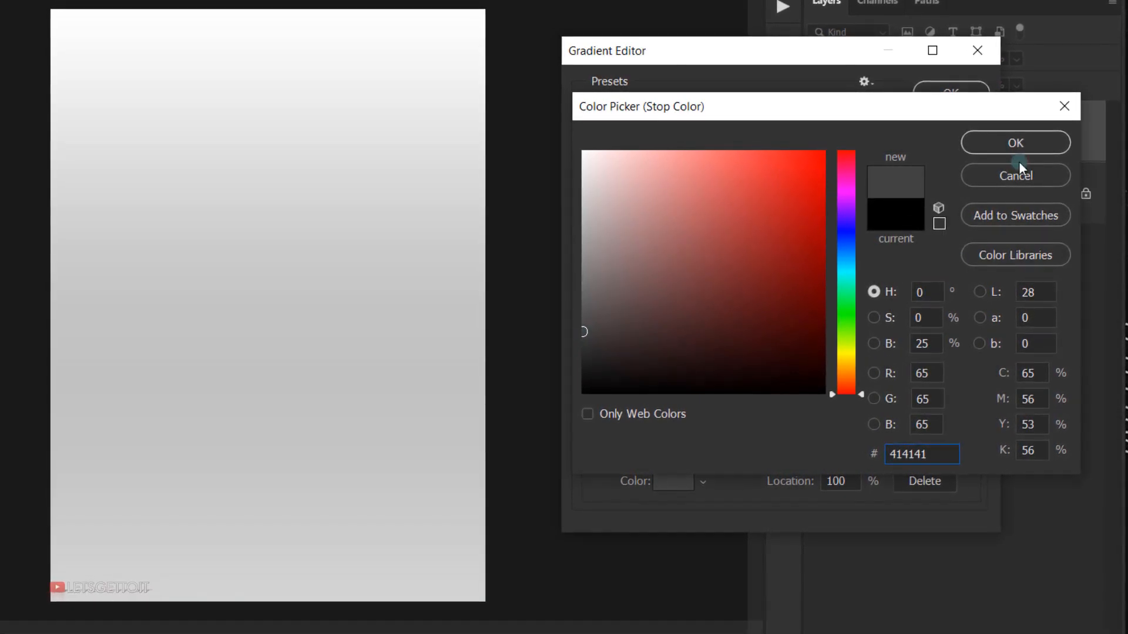
pyautogui.click(1016, 143)
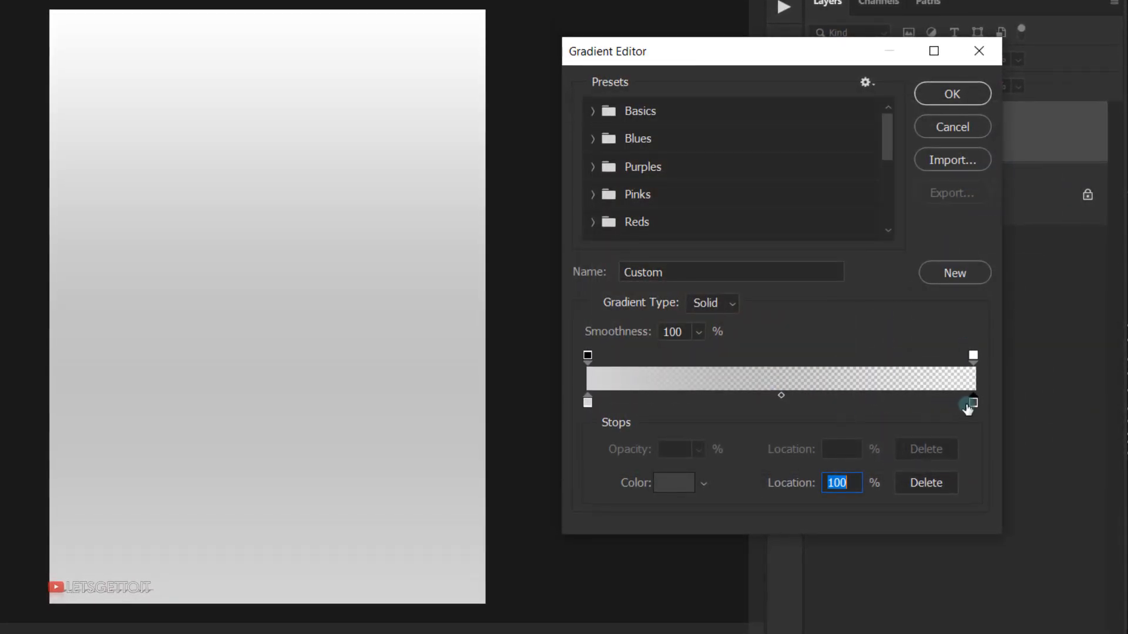
# Set the gradient's end opacity stop to 100% and accept the edited gradient
pyautogui.click(976, 356)
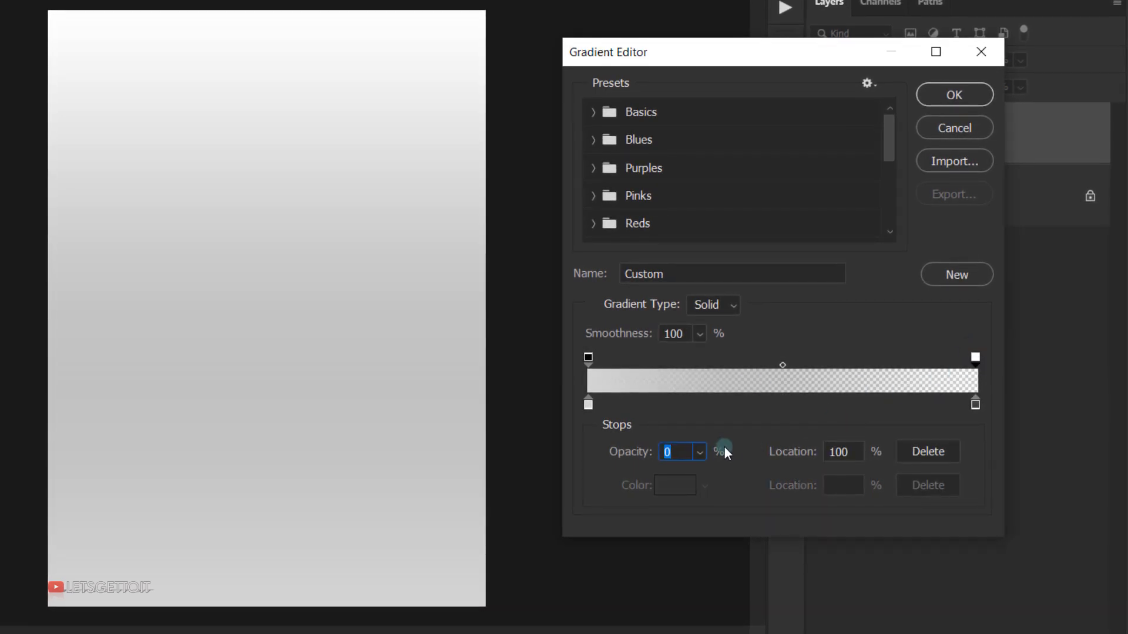
pyautogui.click(691, 453)
pyautogui.moveTo(711, 478); pyautogui.dragTo(851, 475)
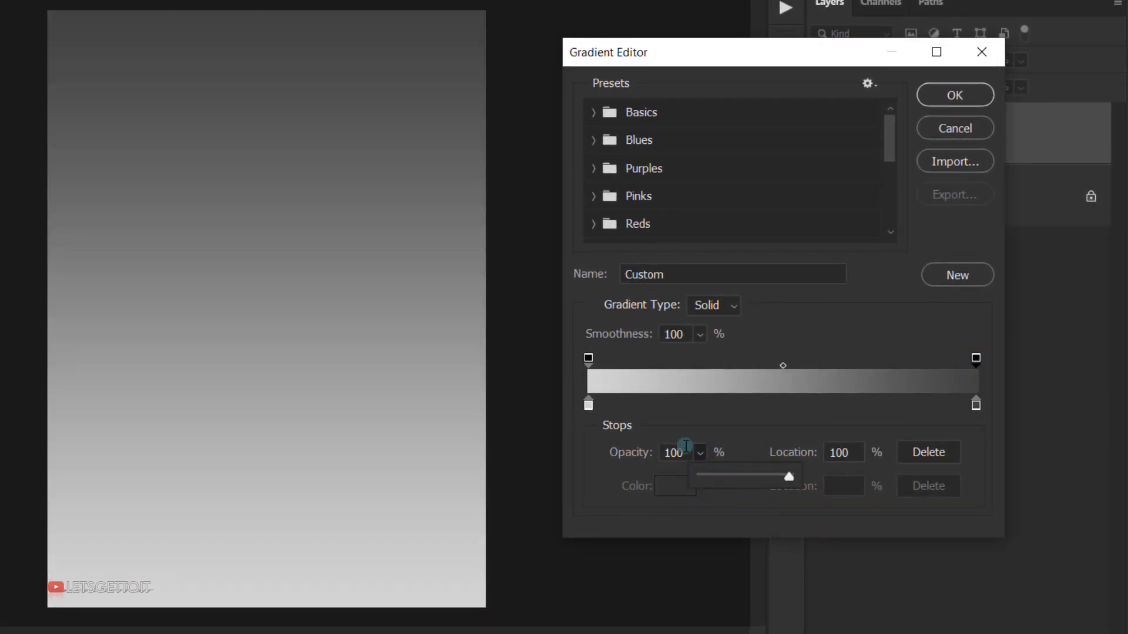
pyautogui.click(759, 437)
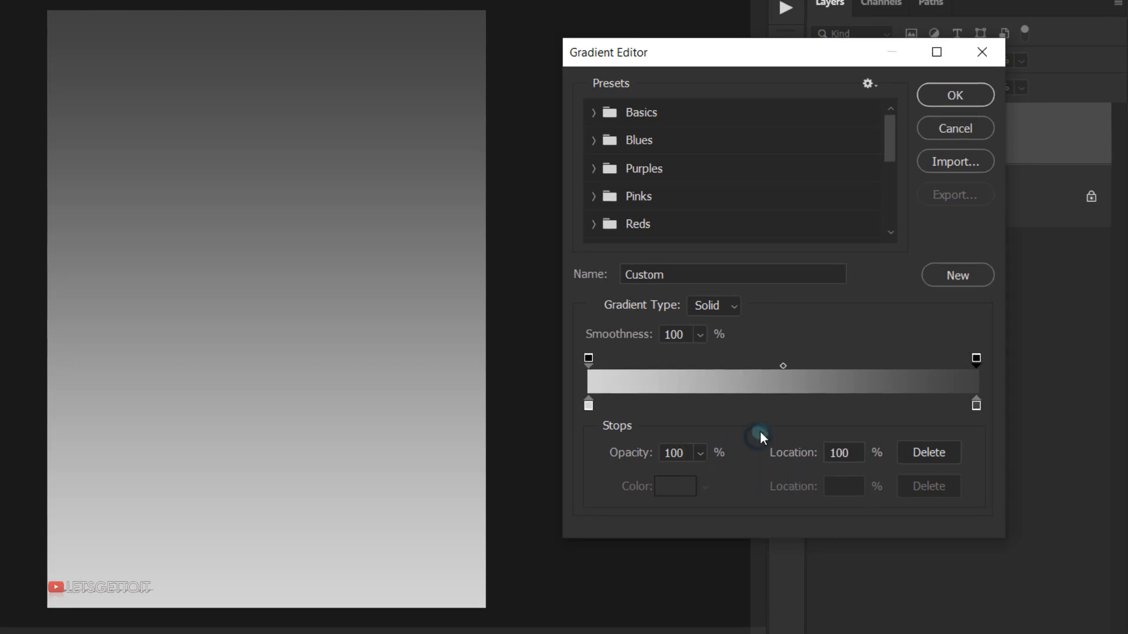
pyautogui.click(953, 96)
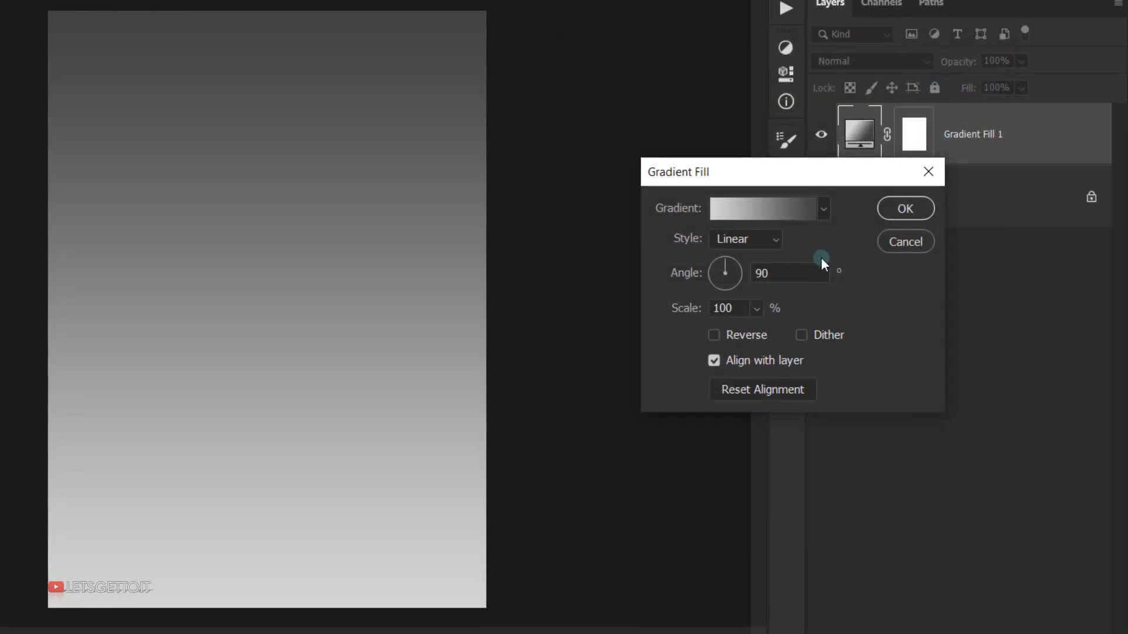
# Make the gradient fill Radial with a scale of 240% and apply it
pyautogui.click(757, 239)
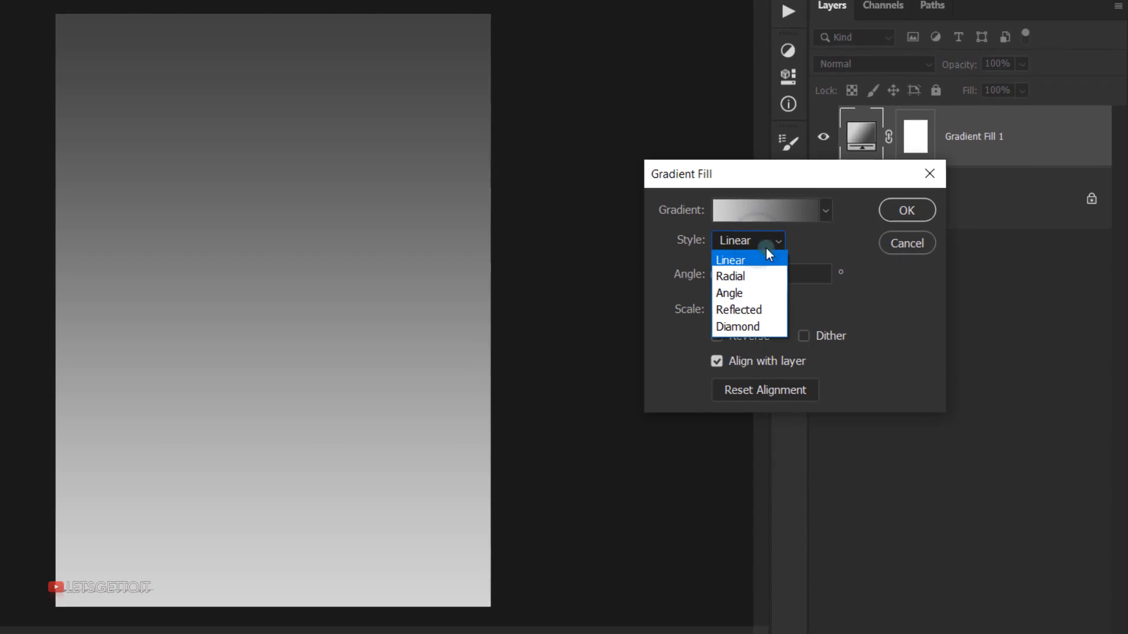
pyautogui.click(770, 281)
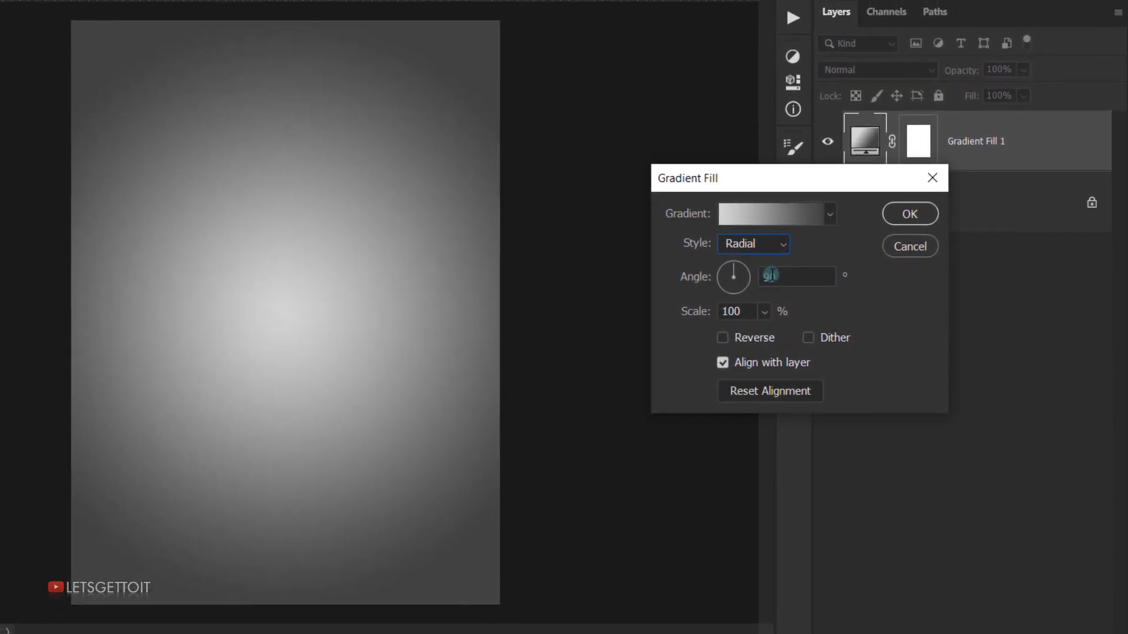
pyautogui.press('Tab')
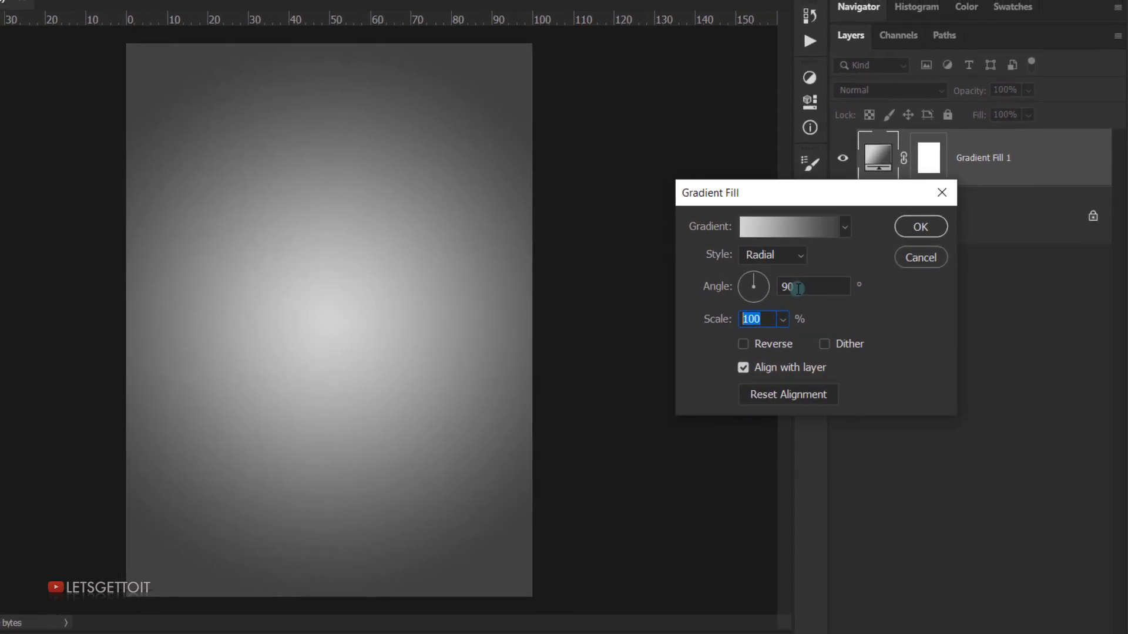
pyautogui.write('240')
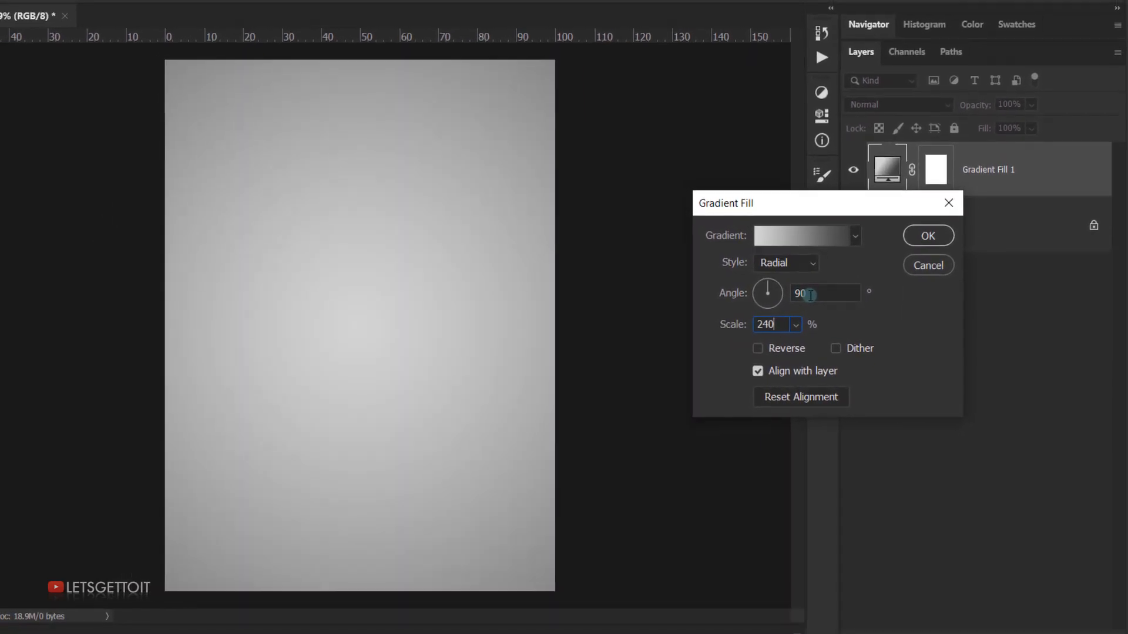
pyautogui.click(933, 238)
# Delete the Background layer and rename the gradient fill layer as BG
pyautogui.click(982, 242)
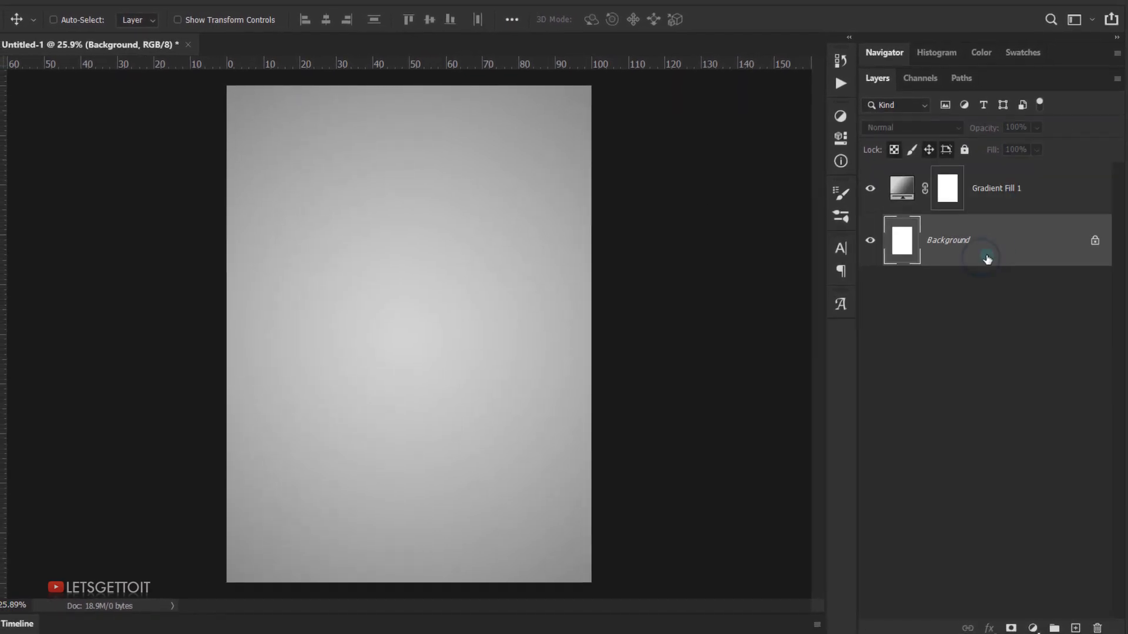
pyautogui.press('Delete')
pyautogui.doubleClick(1007, 190)
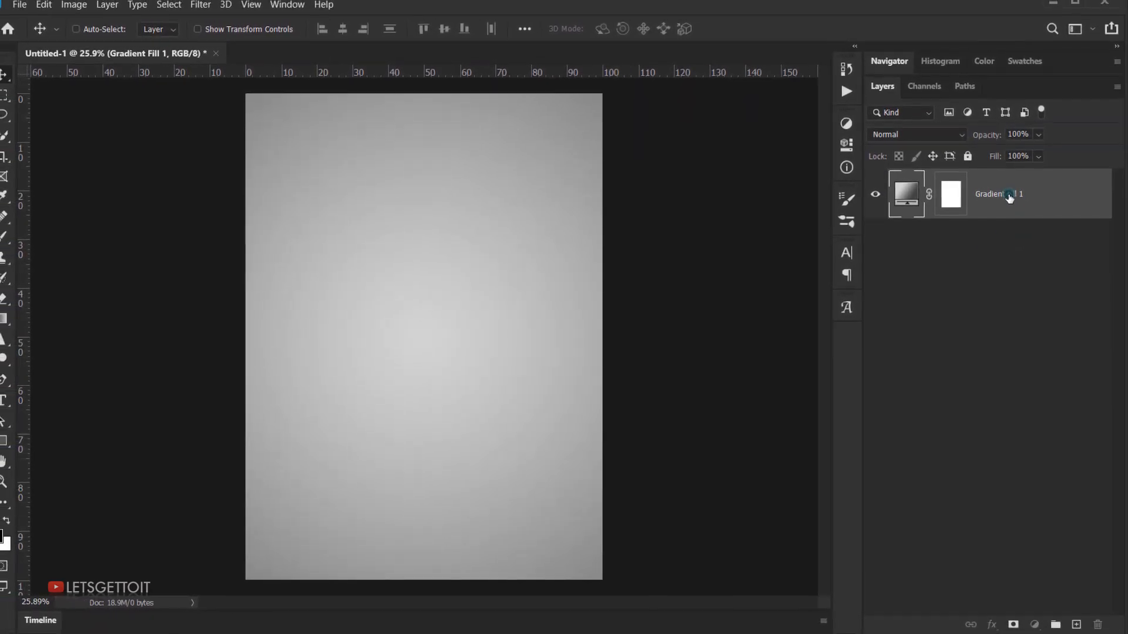
pyautogui.write('BG')
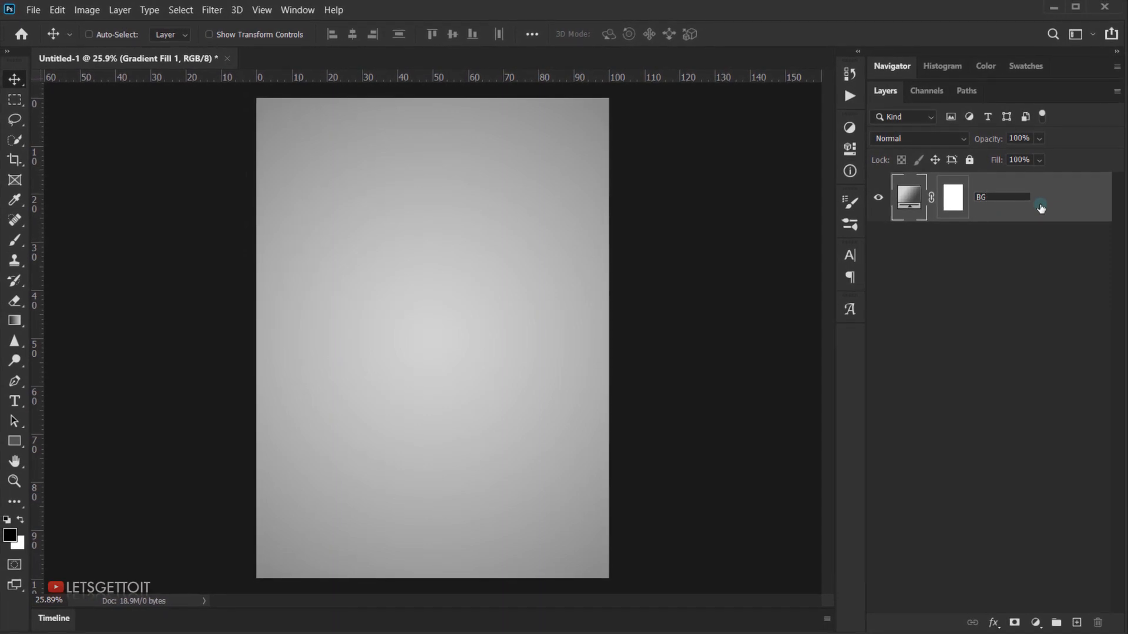
pyautogui.press('Return')
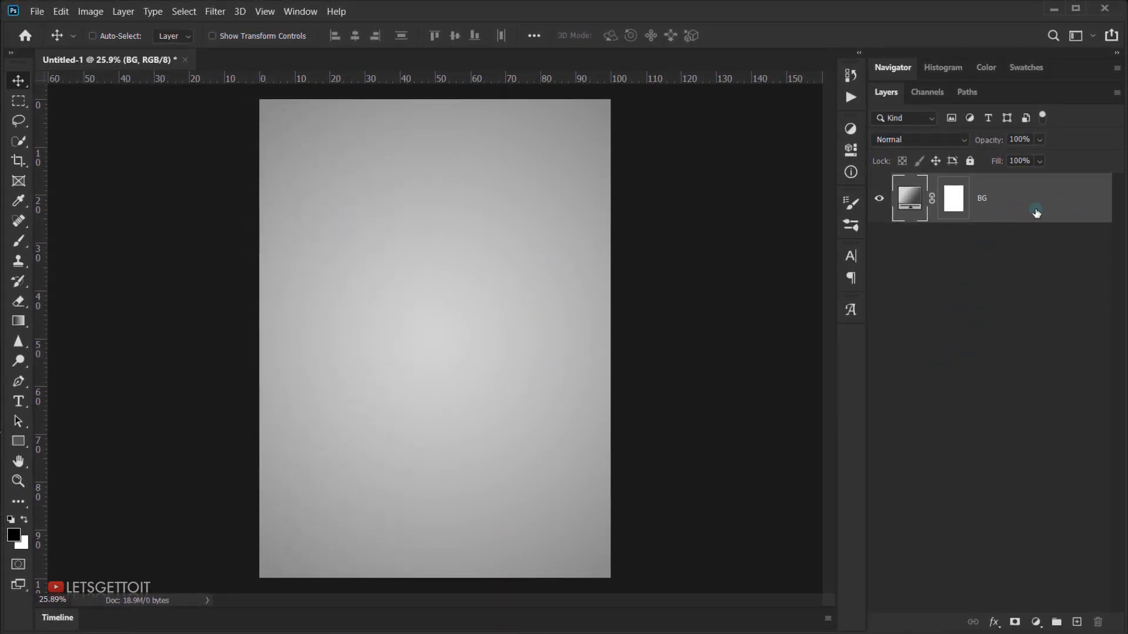
# Switch to File Explorer and place Texture.jpg from the chaotic lines folder into the document above BG at its original size
pyautogui.hotkey('alt', 'Tab')
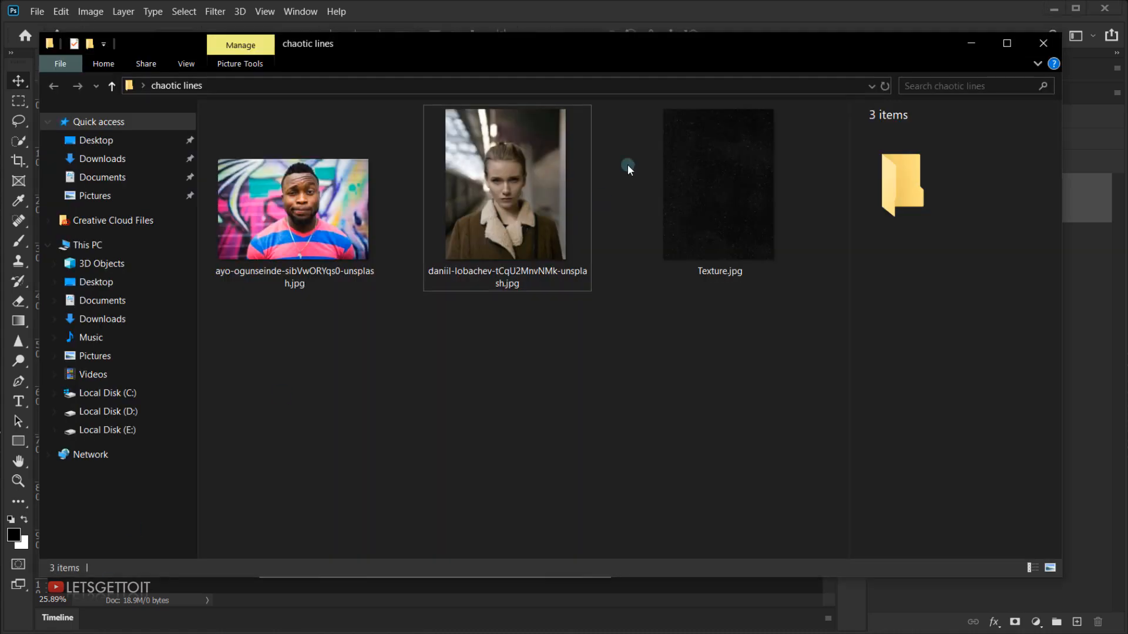
pyautogui.moveTo(720, 197); pyautogui.dragTo(466, 590)
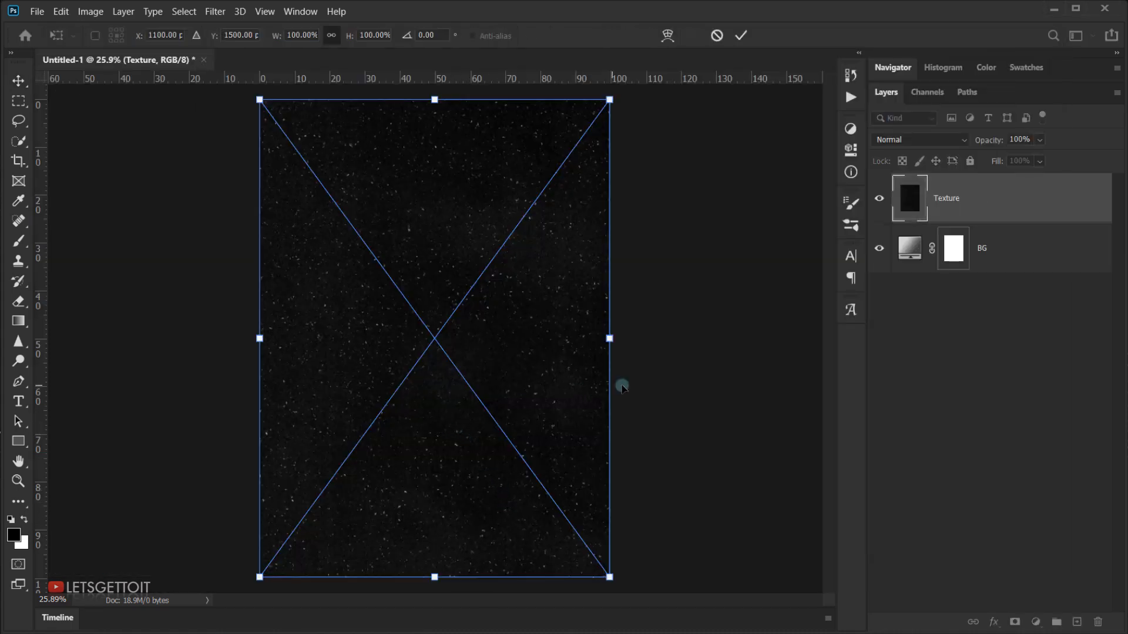
pyautogui.press('Return')
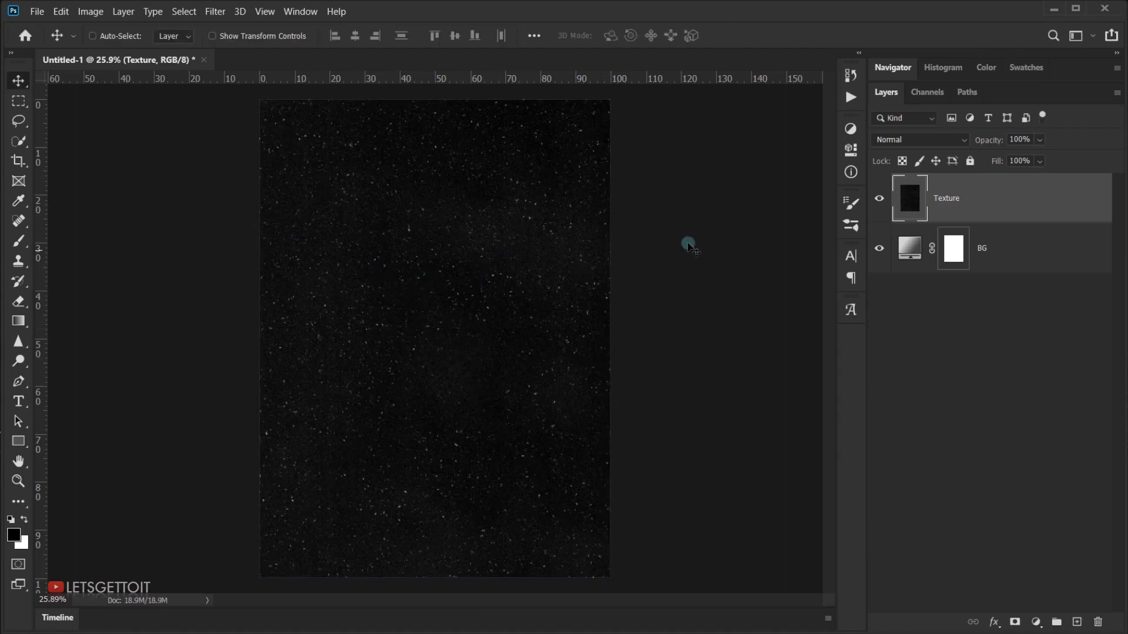
# Set the Texture layer's blend mode to Subtract and its opacity to 60%
pyautogui.click(896, 139)
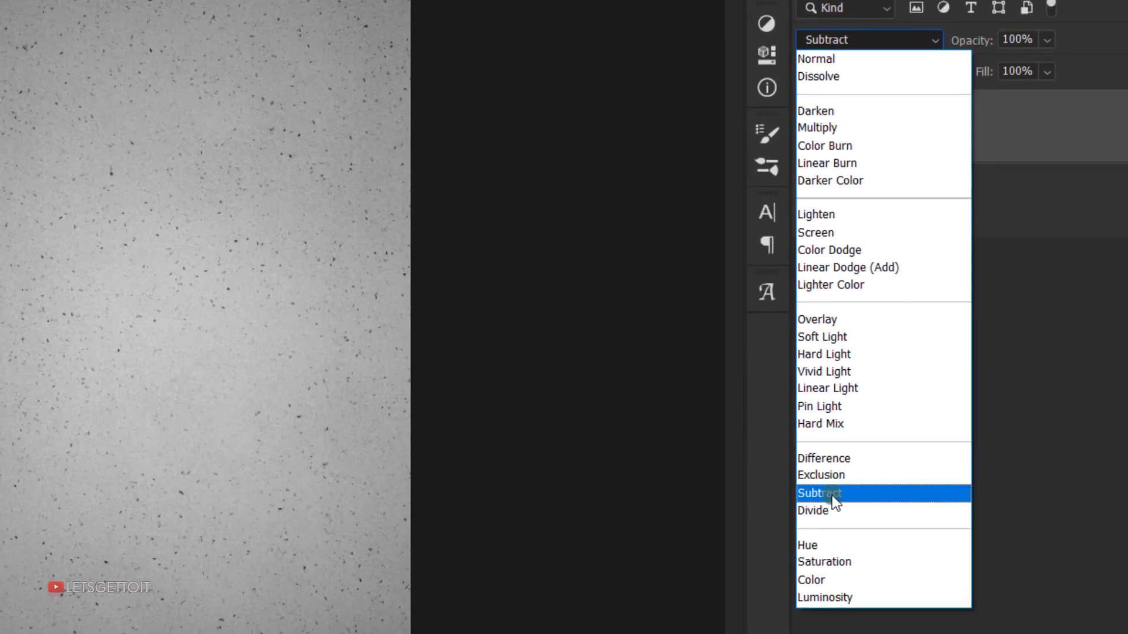
pyautogui.click(833, 494)
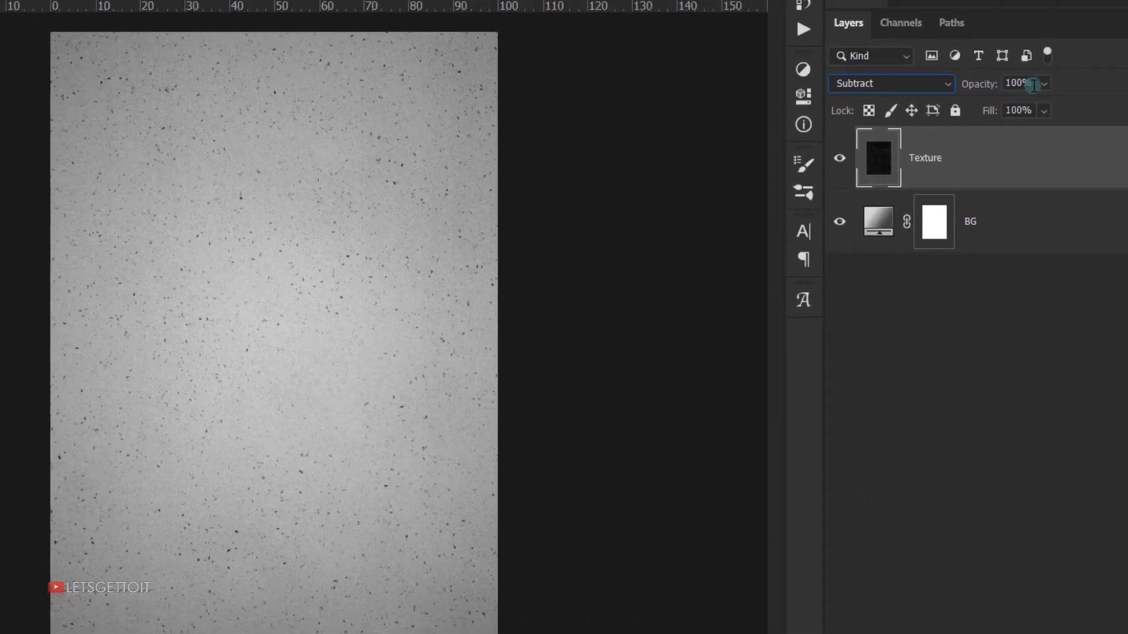
pyautogui.click(1018, 65)
pyautogui.write('60')
pyautogui.press('Return')
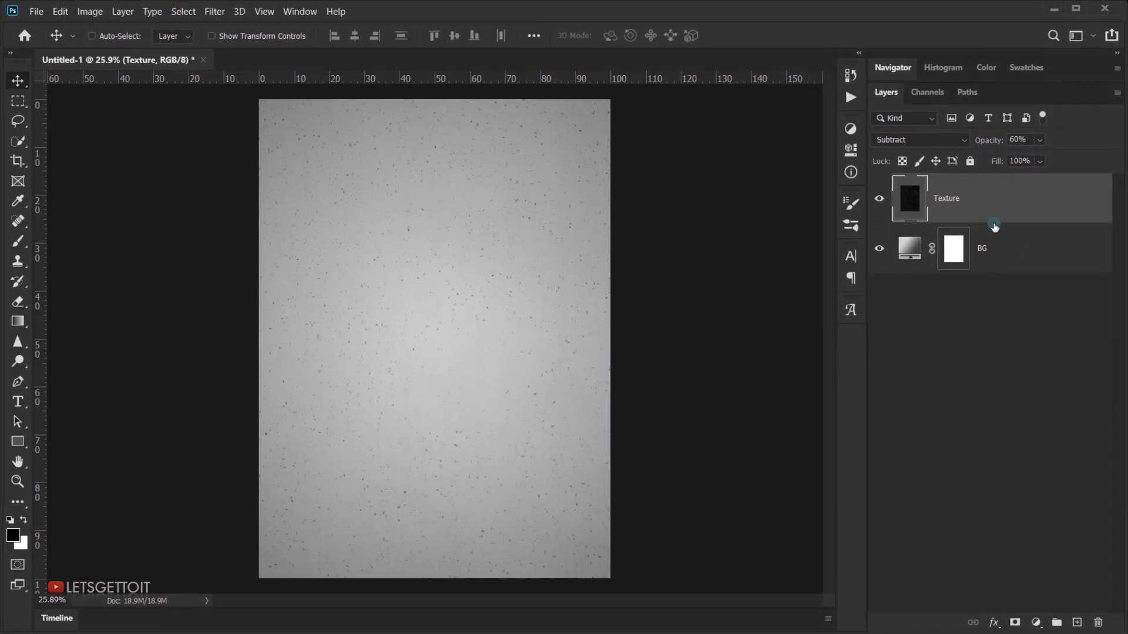
# Add a new layer named Image above Texture and convert it to a smart object
pyautogui.click(1074, 624)
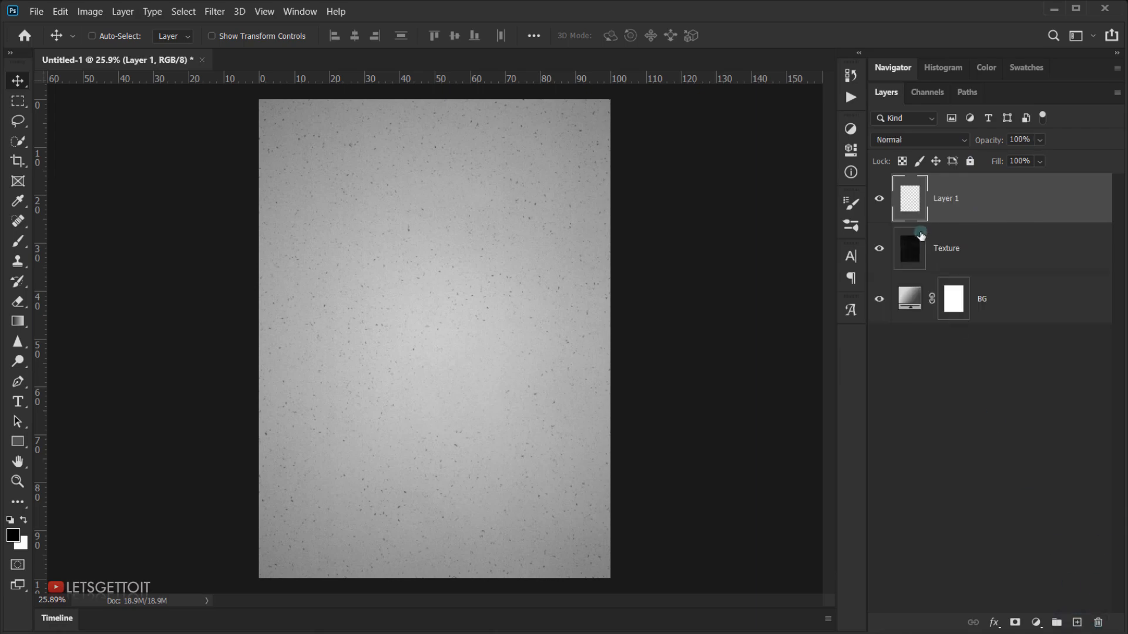
pyautogui.doubleClick(943, 200)
pyautogui.press('Return')
pyautogui.rightClick(948, 204)
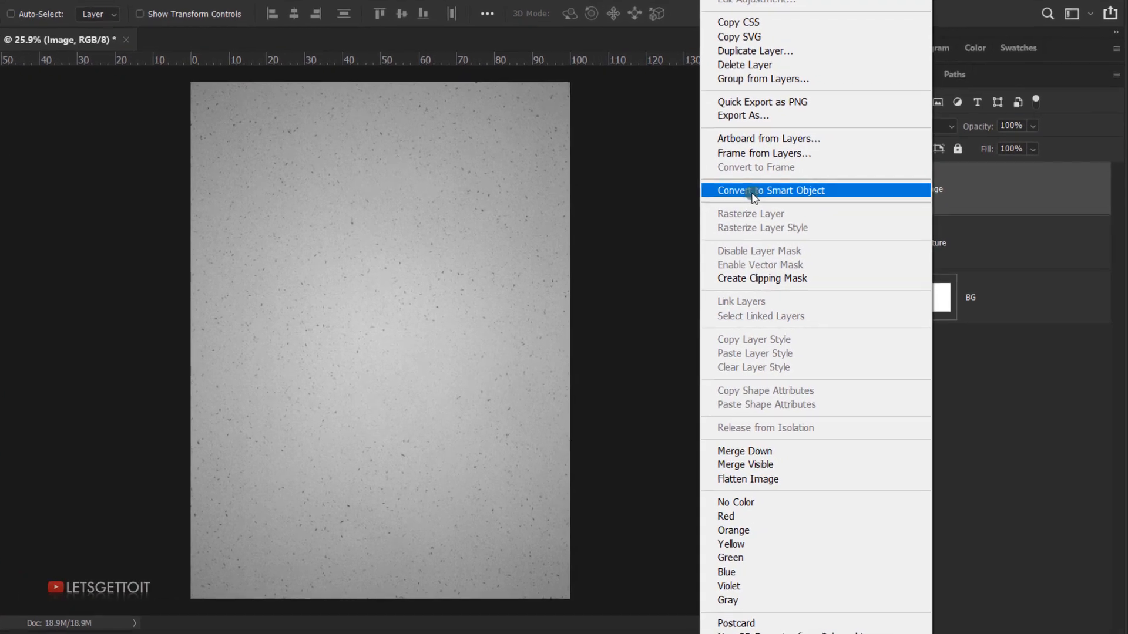
pyautogui.click(755, 192)
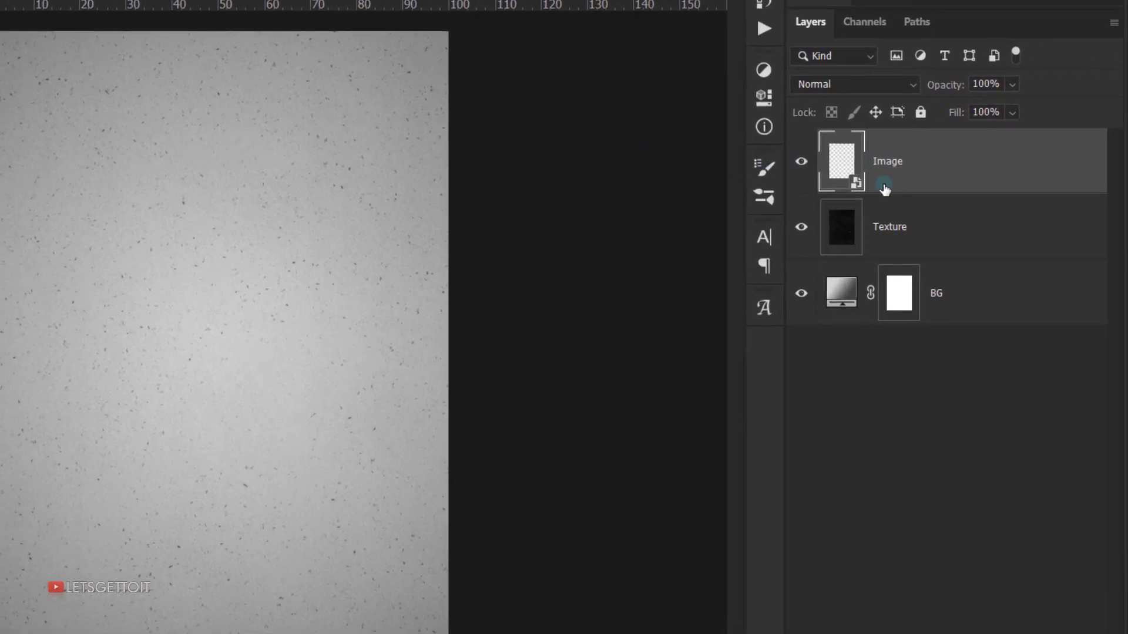
# Open the Image smart object's contents and place the portrait of the woman in the brown coat from the chaotic lines folder
pyautogui.rightClick(888, 168)
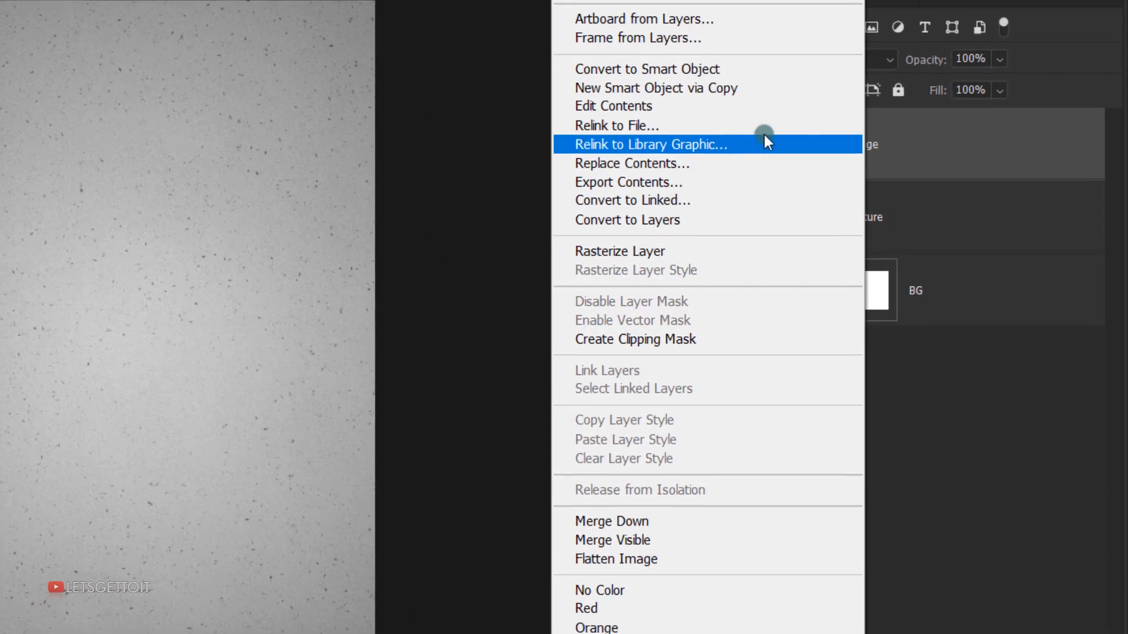
pyautogui.click(630, 106)
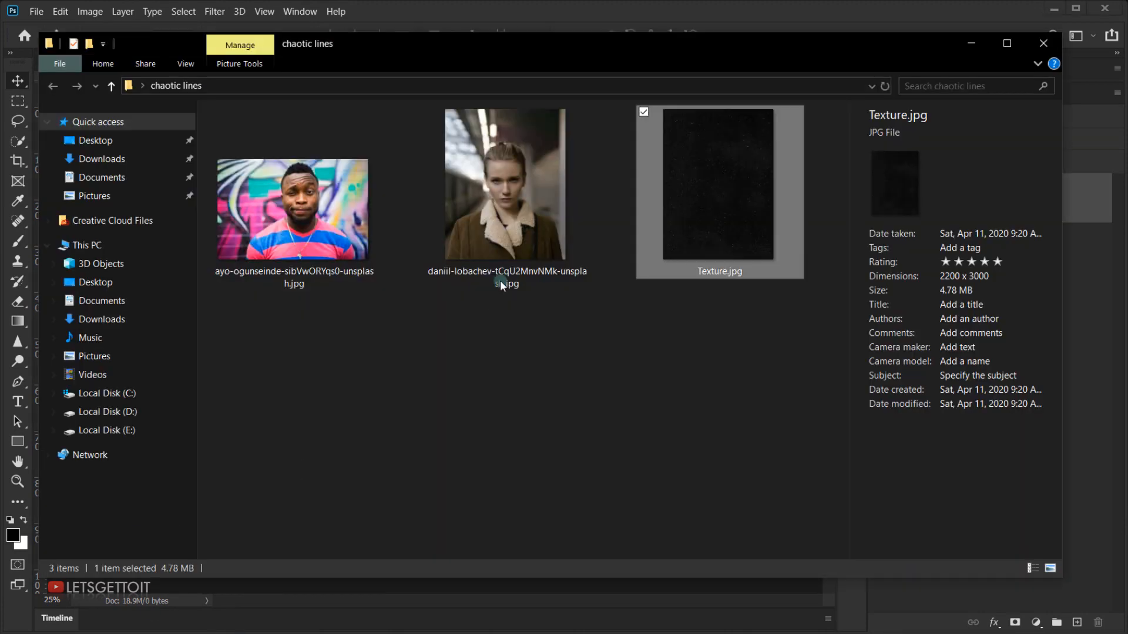
pyautogui.click(524, 181)
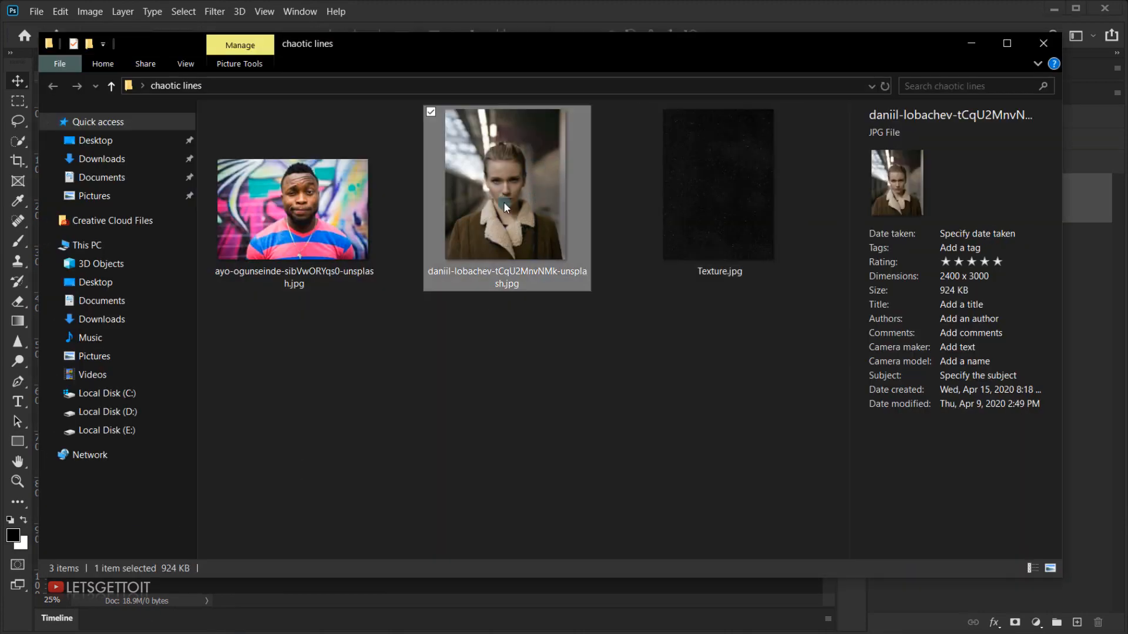
pyautogui.moveTo(503, 202); pyautogui.dragTo(387, 591)
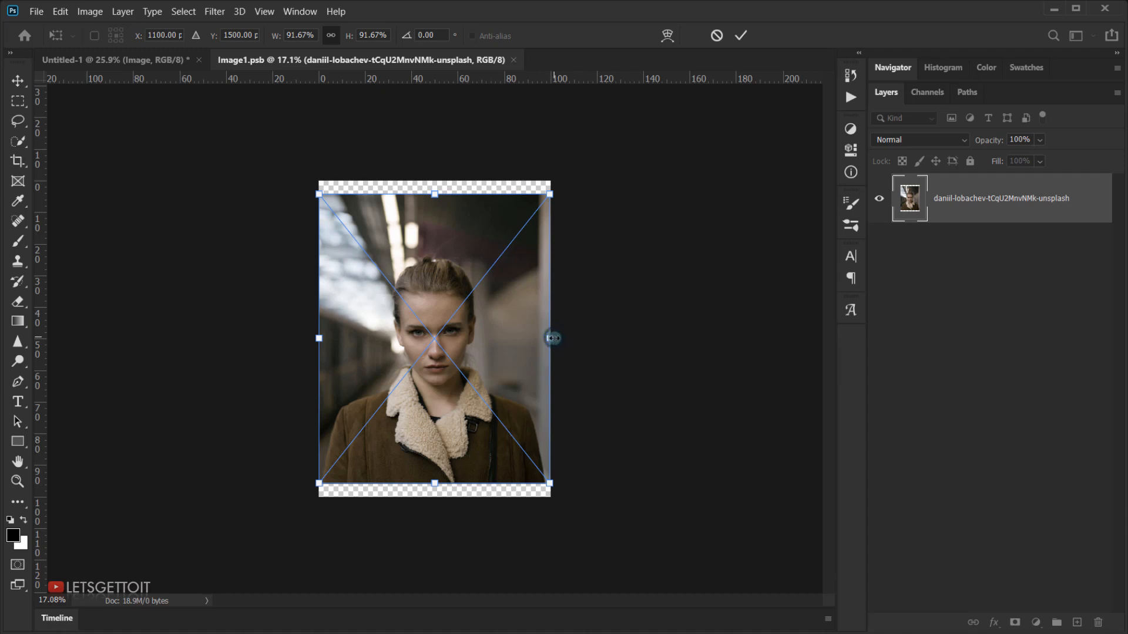
# Enlarge the placed portrait to about 249% and shift it up slightly so the face fills the canvas
pyautogui.moveTo(552, 339); pyautogui.dragTo(751, 335)
pyautogui.moveTo(358, 366); pyautogui.dragTo(133, 339)
pyautogui.moveTo(401, 392); pyautogui.dragTo(427, 399)
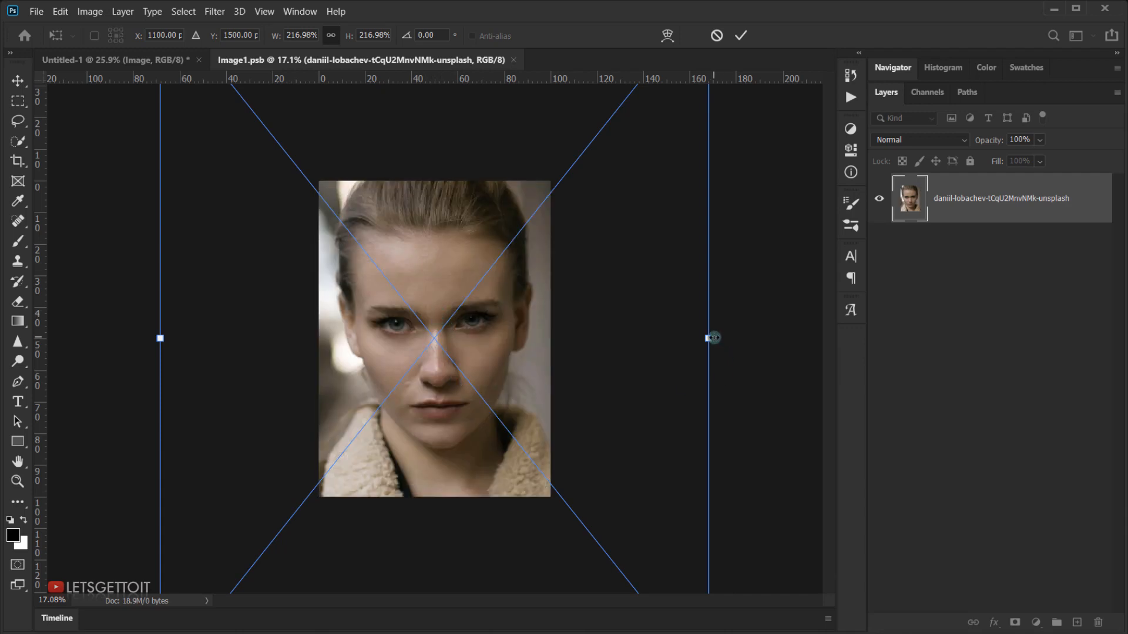
pyautogui.moveTo(709, 339); pyautogui.dragTo(790, 322)
pyautogui.moveTo(506, 371); pyautogui.dragTo(474, 348)
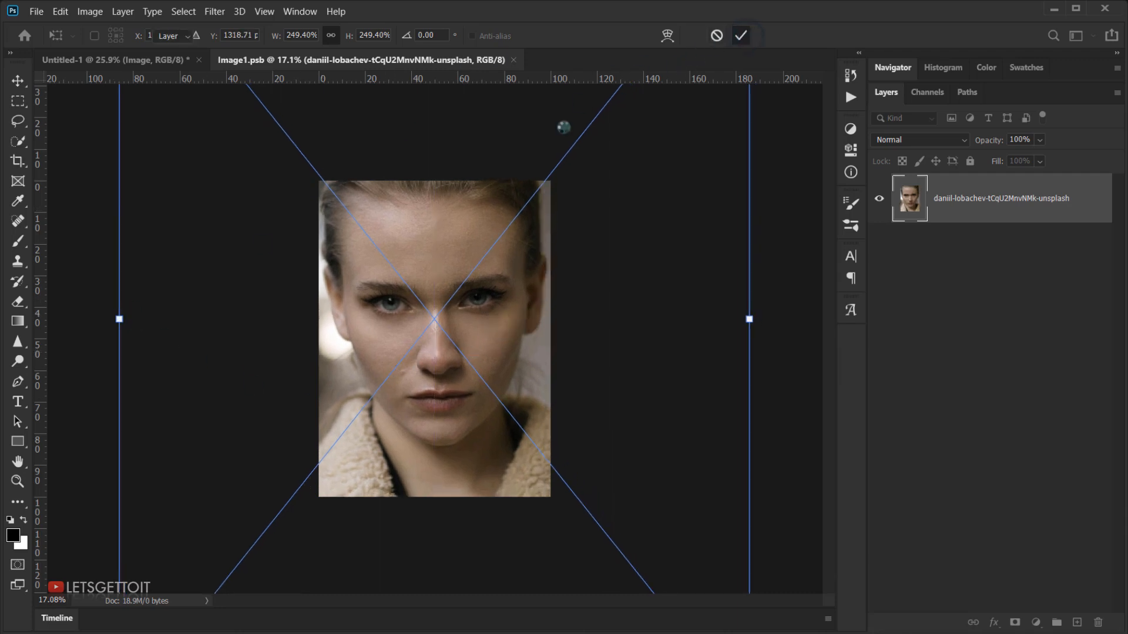
pyautogui.doubleClick(401, 353)
# Close the smart object document and save its changes back to the Image layer
pyautogui.hotkey('ctrl', '+')
pyautogui.moveTo(448, 317); pyautogui.dragTo(449, 329)
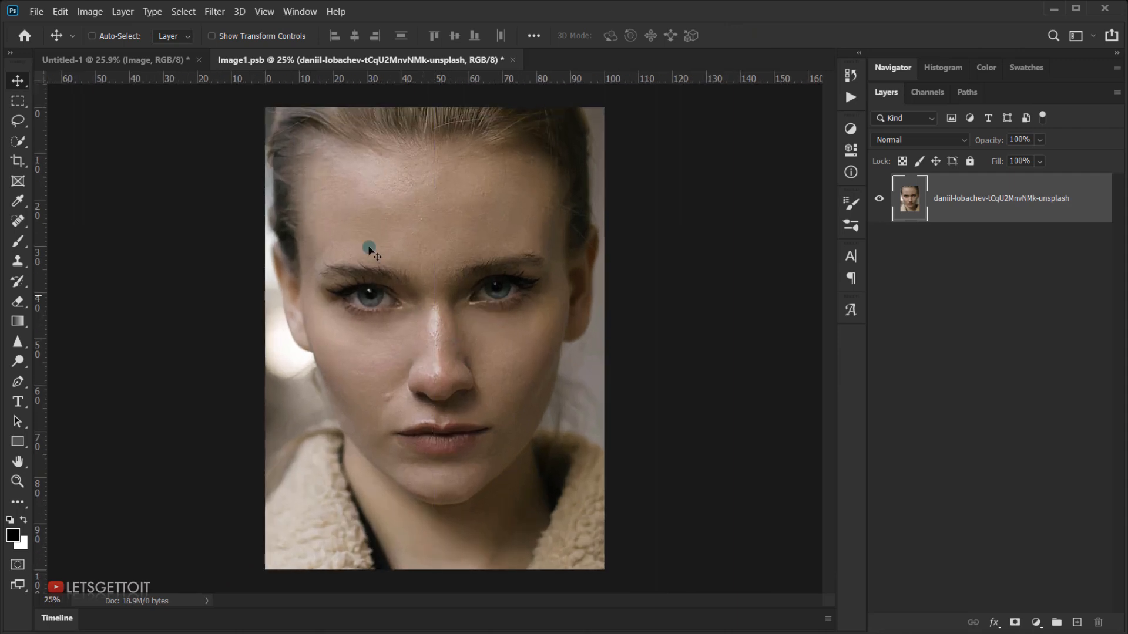
pyautogui.click(513, 59)
pyautogui.click(531, 257)
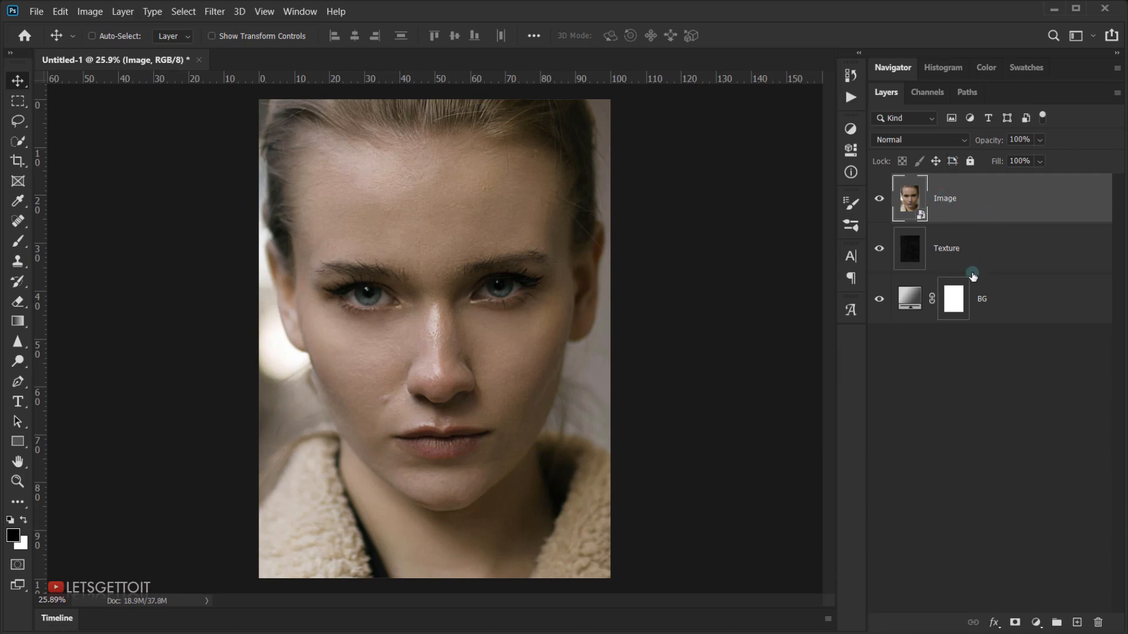
# Create a group named Brushes above the Texture layer and add a new empty layer inside it
pyautogui.click(955, 246)
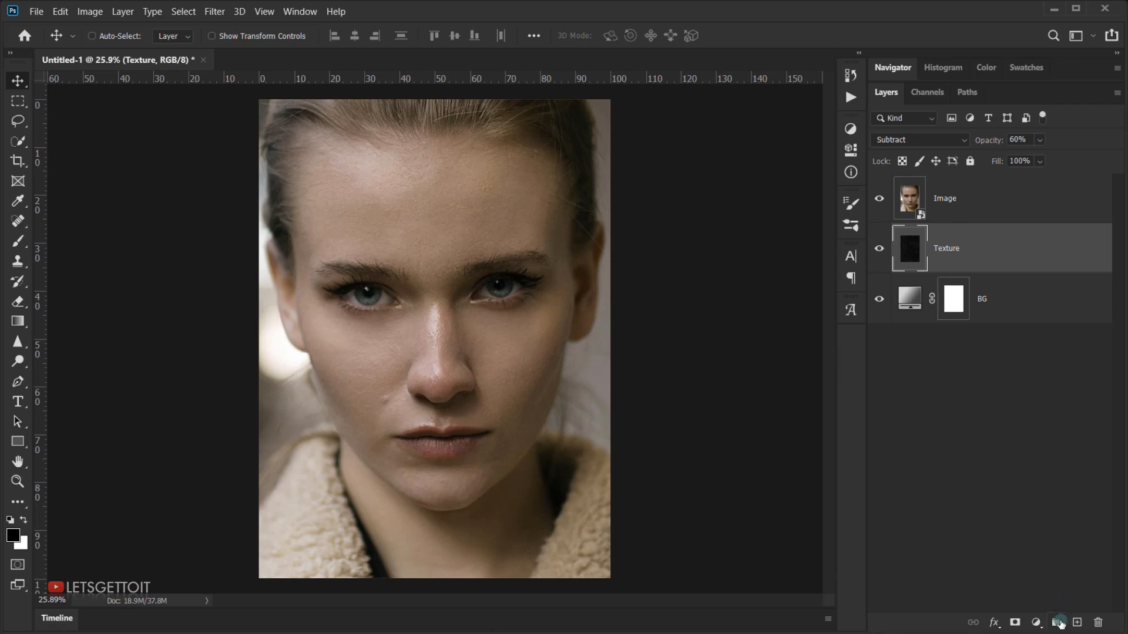
pyautogui.click(1058, 623)
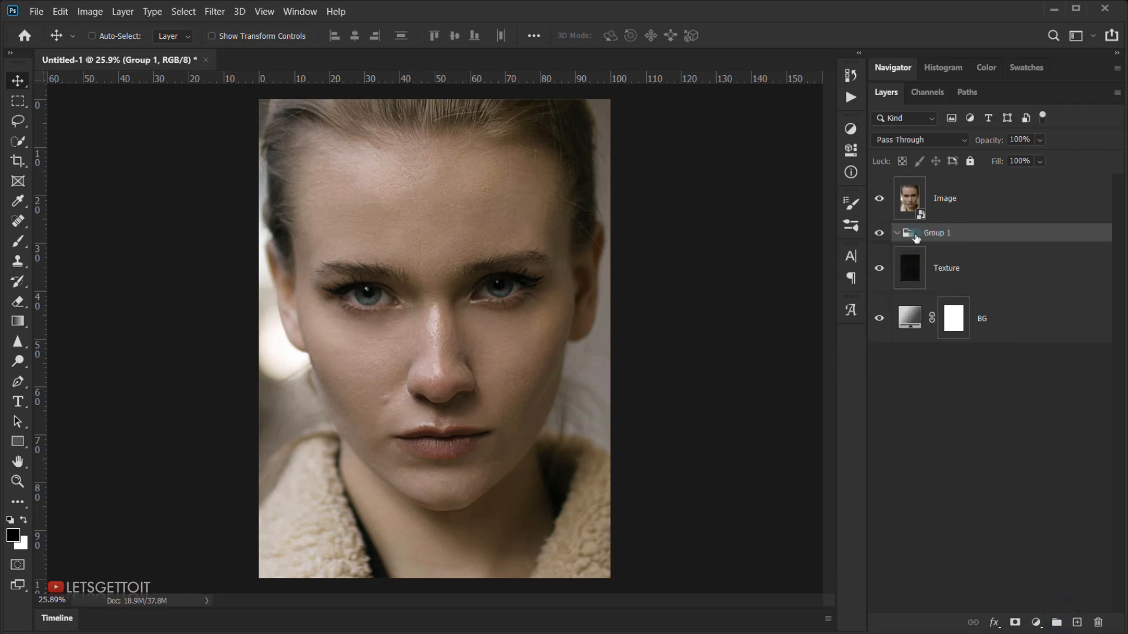
pyautogui.doubleClick(935, 234)
pyautogui.write('Brushes')
pyautogui.press('Return')
pyautogui.click(1078, 623)
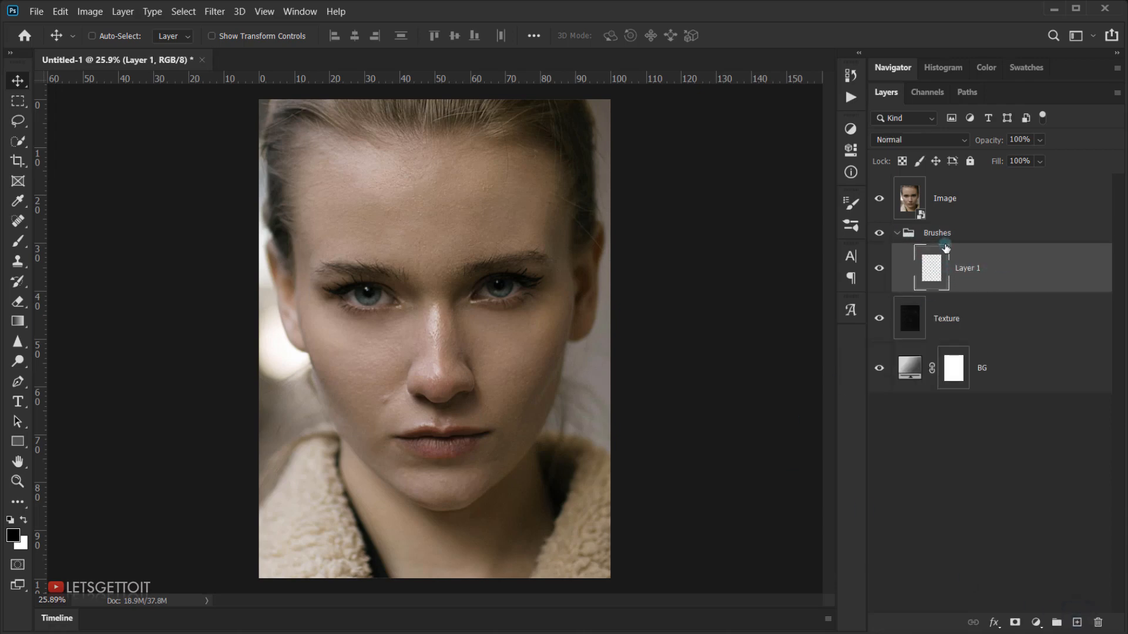
# Lower the Image layer's opacity to 50% and select Layer 1 in the Brushes group
pyautogui.click(969, 207)
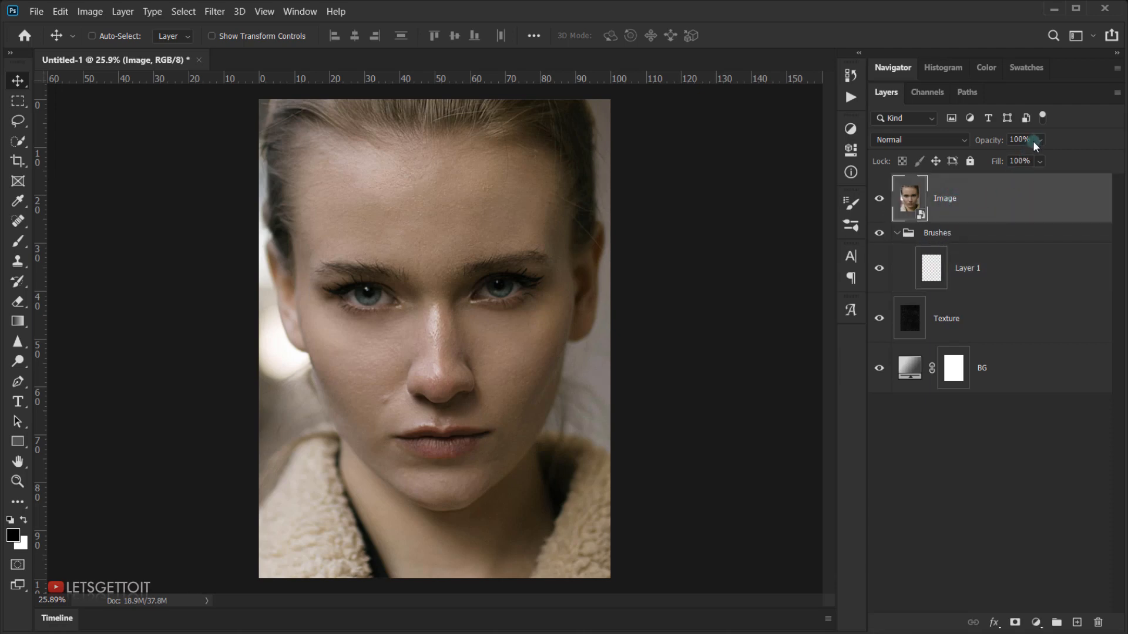
pyautogui.moveTo(1021, 157); pyautogui.dragTo(1019, 156)
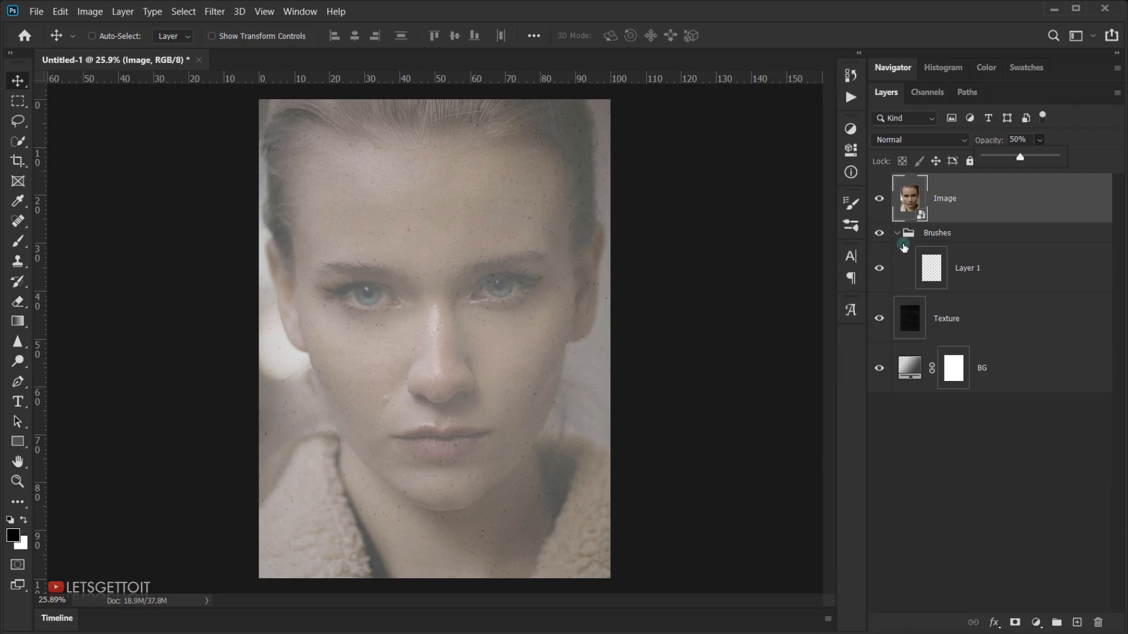
pyautogui.click(975, 275)
pyautogui.click(915, 266)
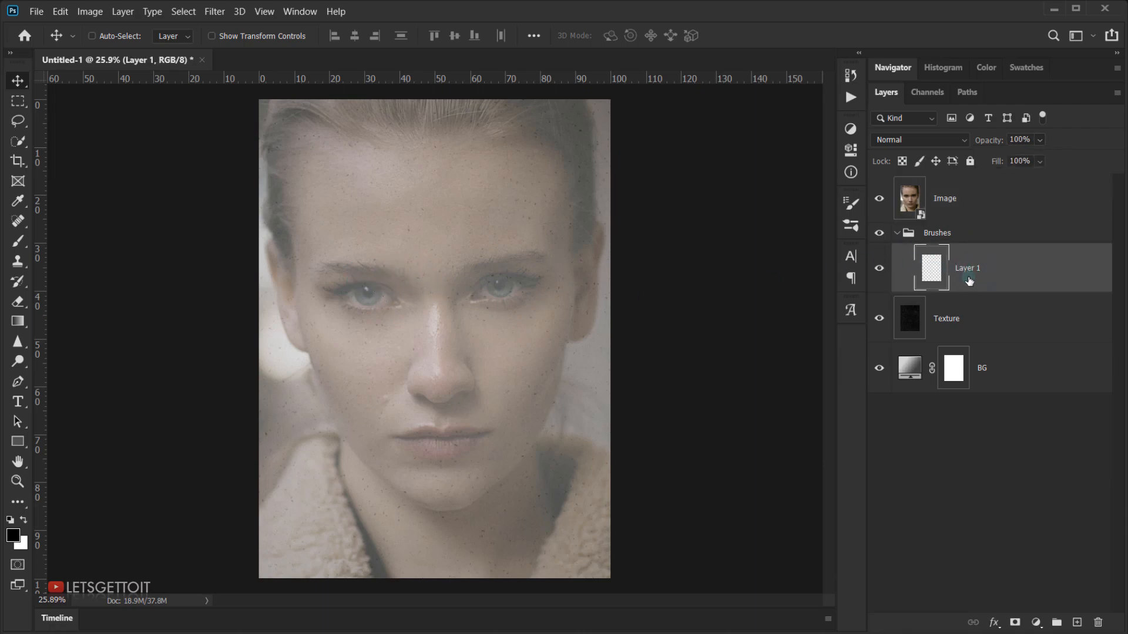
# Activate the Brush tool and choose the 2688 px scribble line preset as the brush tip
pyautogui.click(17, 242)
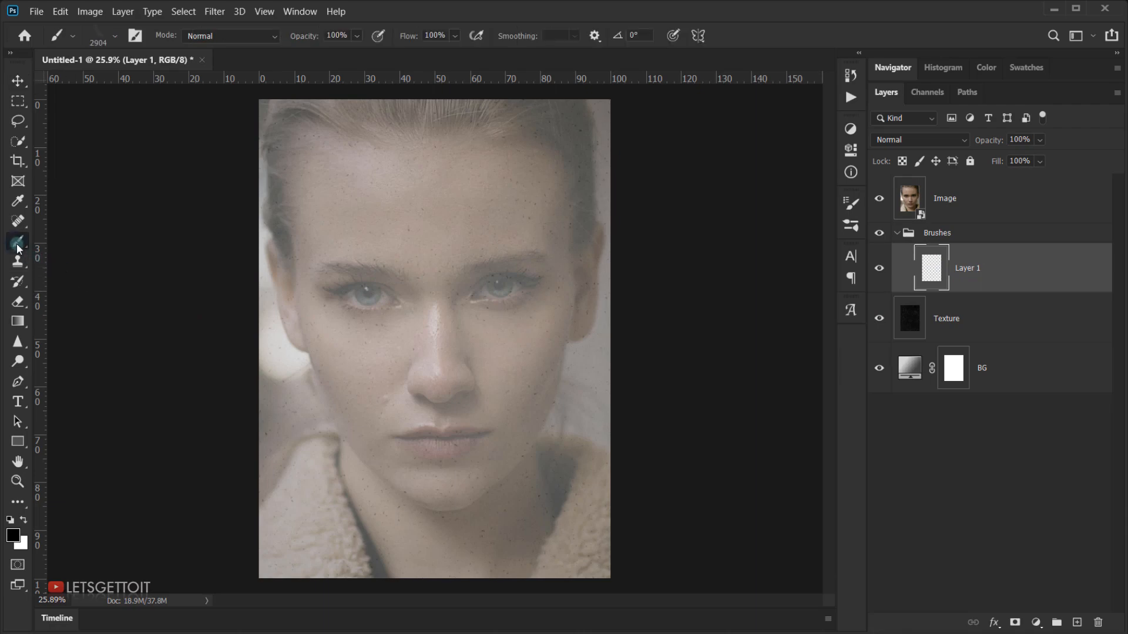
pyautogui.rightClick(437, 240)
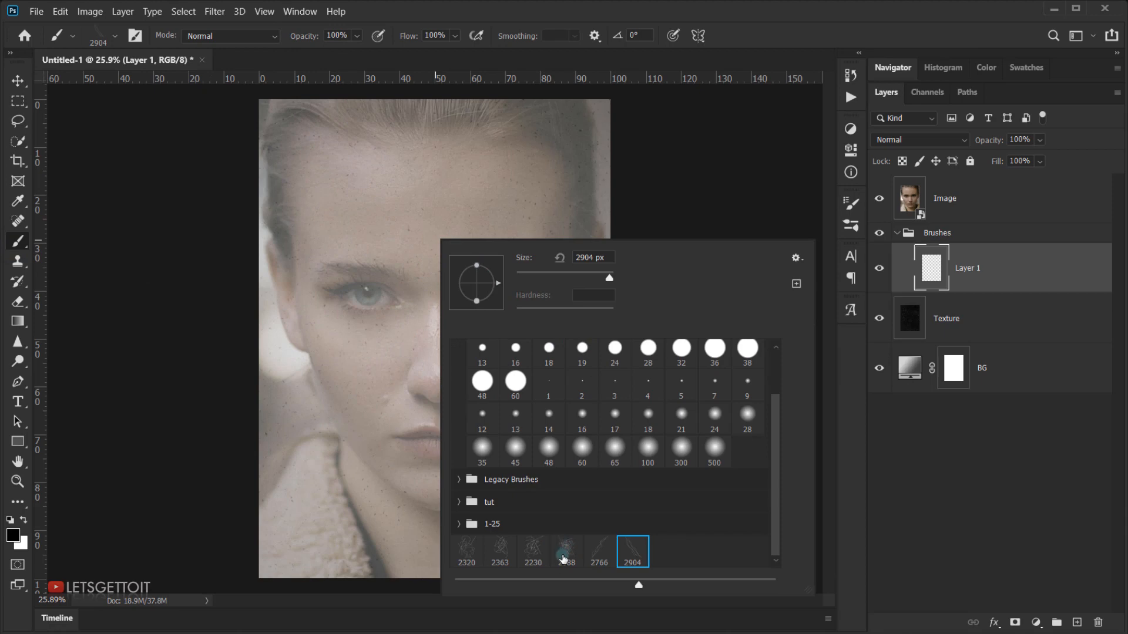
pyautogui.click(561, 554)
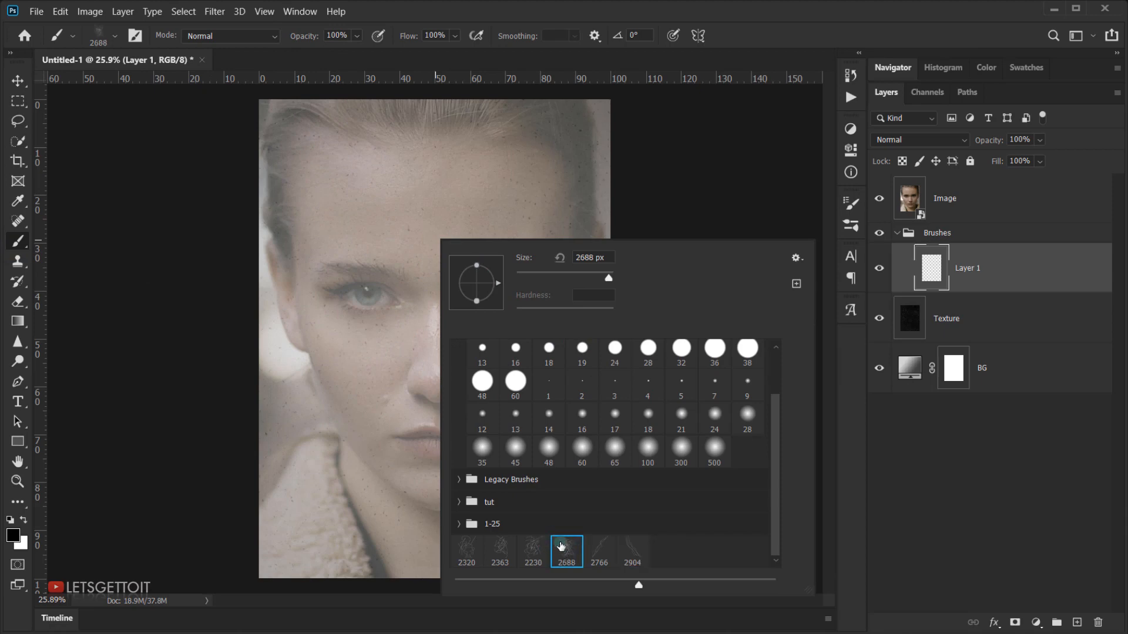
pyautogui.click(797, 21)
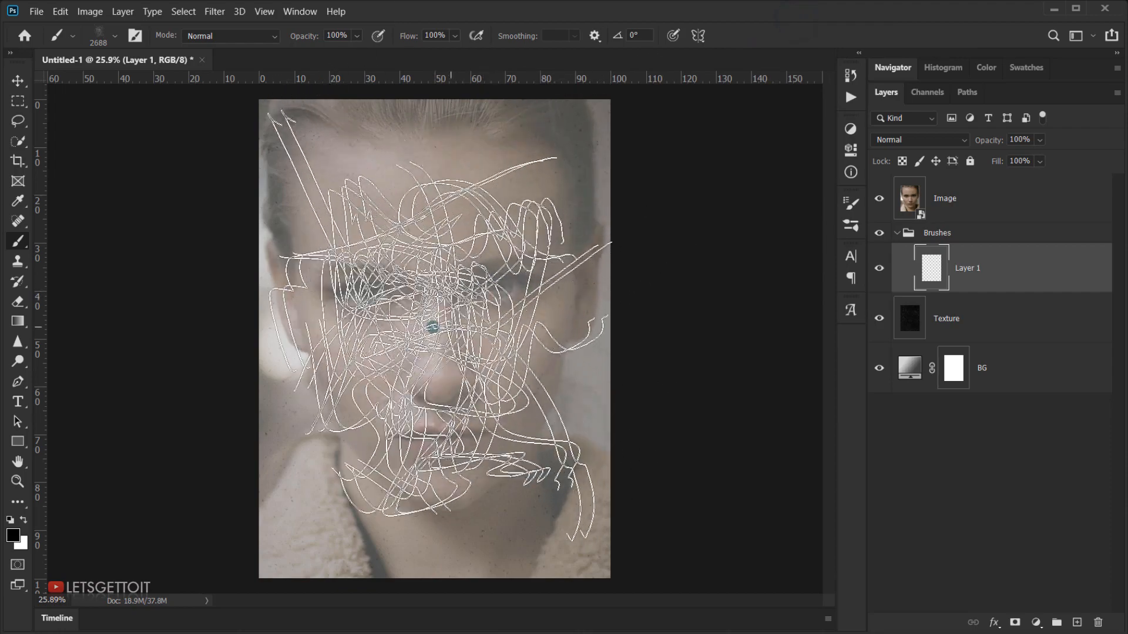
# Reduce the scribble brush to 2045 px and stamp it once in black over the centre of the face on Layer 1
pyautogui.click(457, 344)
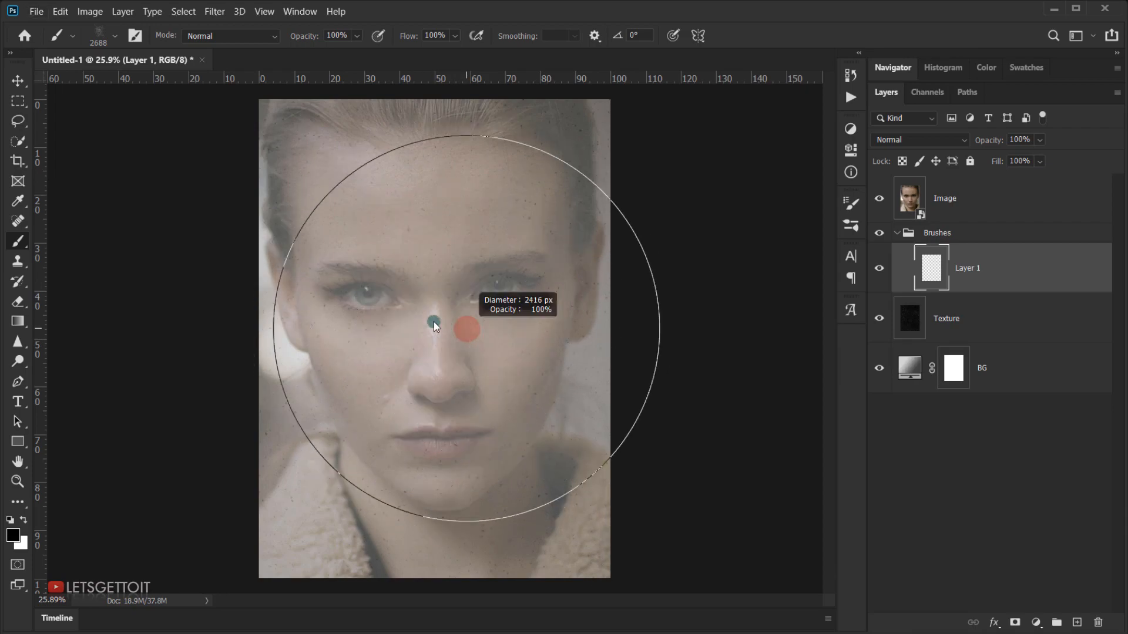
pyautogui.moveTo(439, 322)
pyautogui.mouseDown()
pyautogui.moveTo(391, 318)
pyautogui.moveTo(412, 302)
pyautogui.mouseUp()
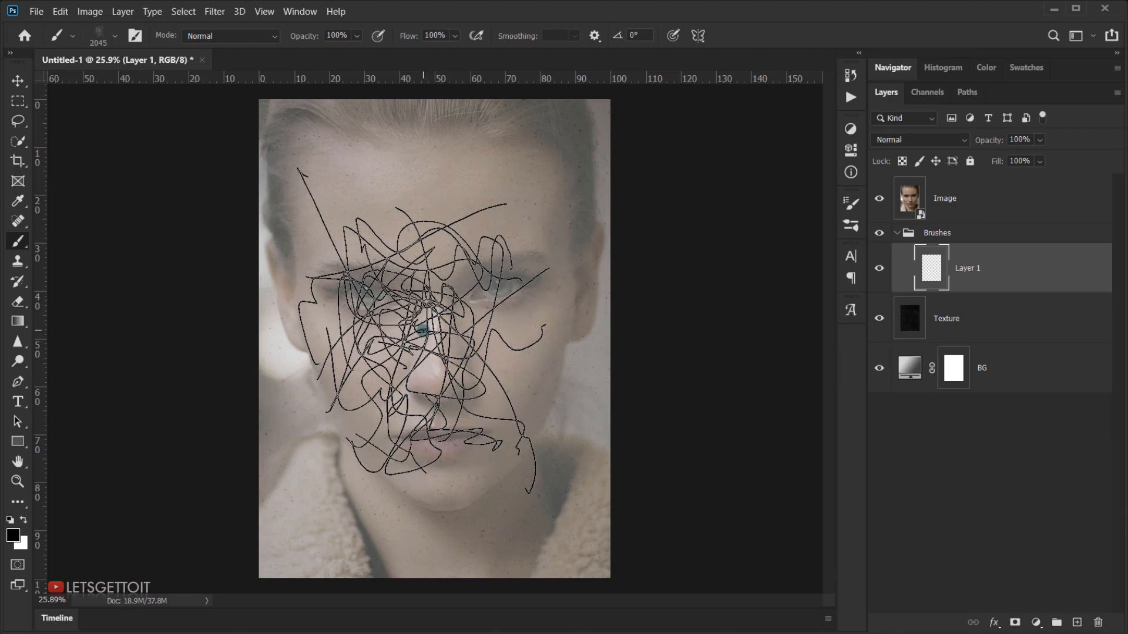
pyautogui.click(422, 329)
# Set the brush to 1495 px at a -90° angle and stamp a scribble over the eye on the image's right side
pyautogui.scroll(1, 448, 401)
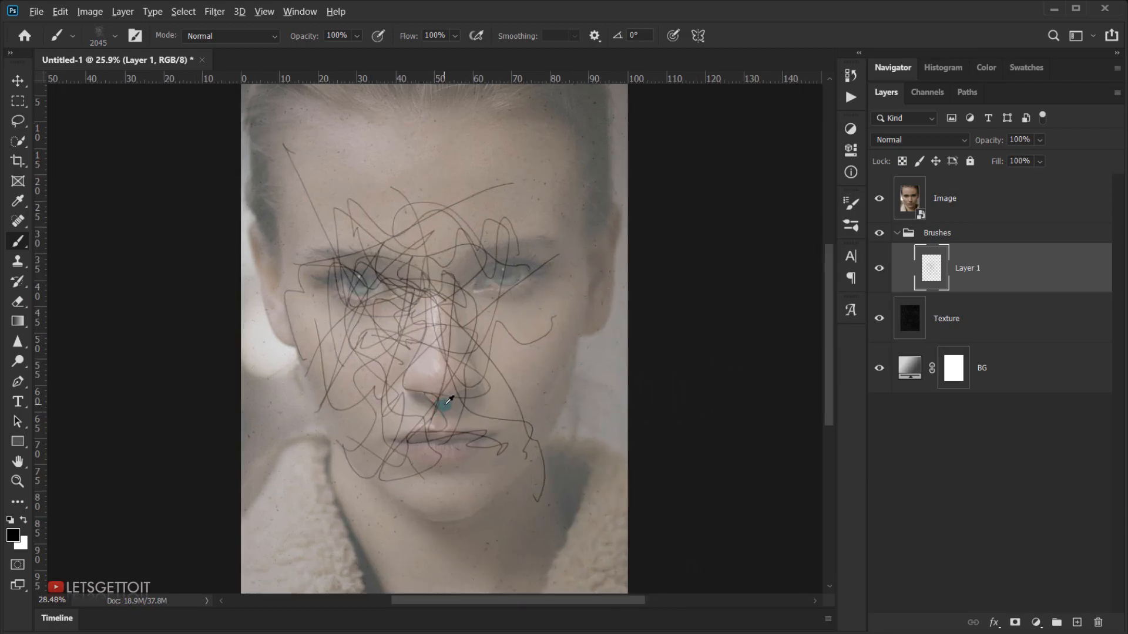
pyautogui.moveTo(478, 352)
pyautogui.mouseDown()
pyautogui.moveTo(441, 370)
pyautogui.moveTo(459, 384)
pyautogui.moveTo(443, 390)
pyautogui.mouseUp()
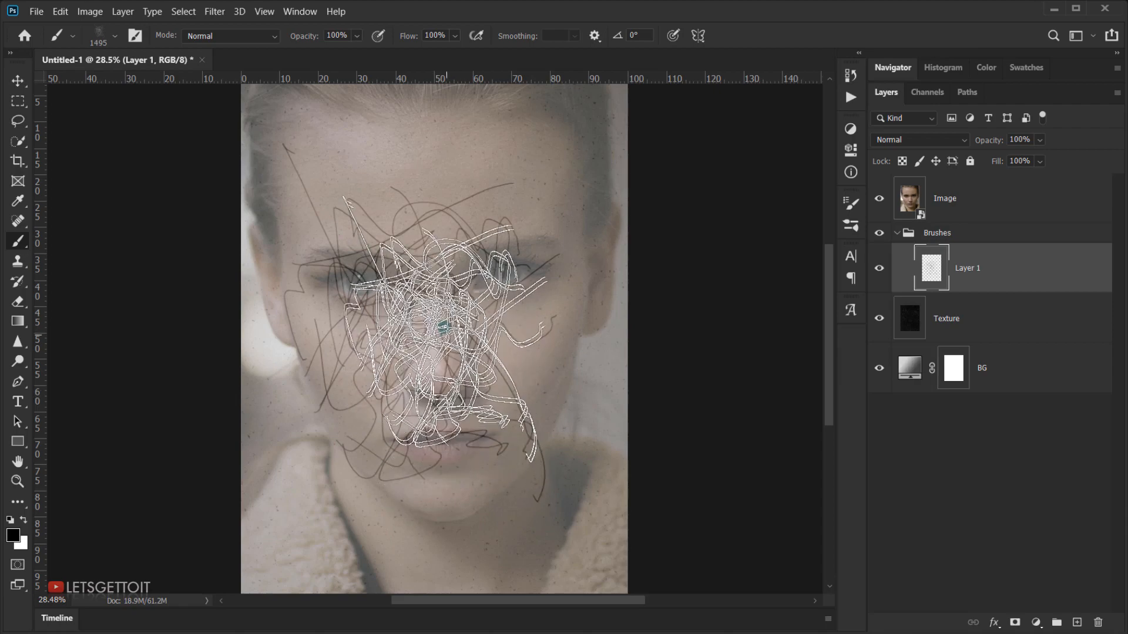
pyautogui.rightClick(418, 249)
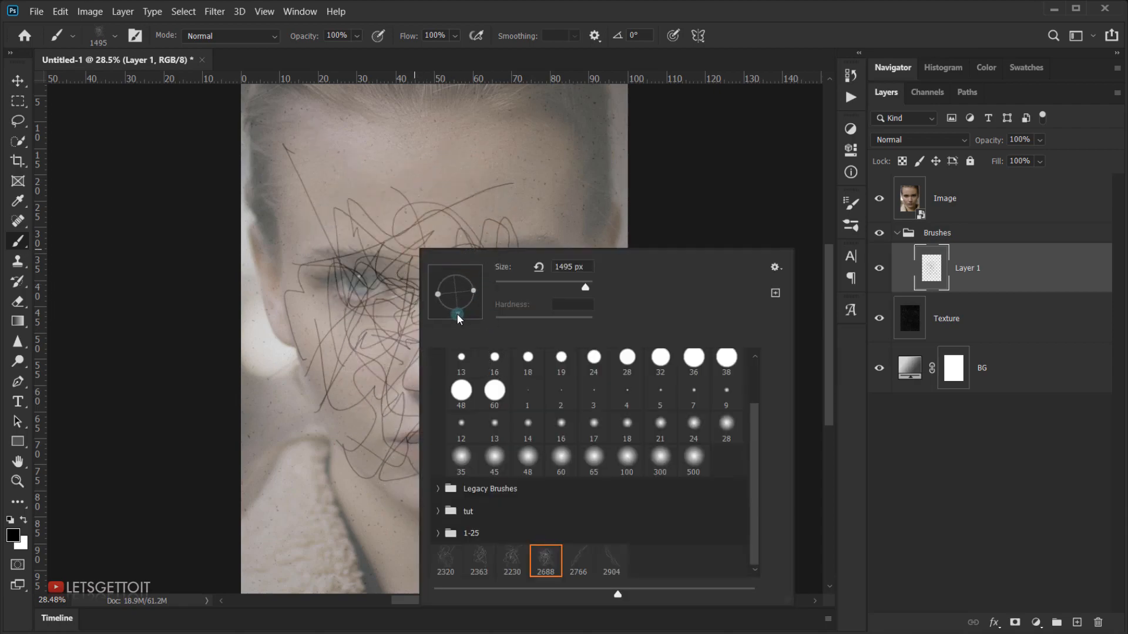
pyautogui.moveTo(457, 316); pyautogui.dragTo(453, 317)
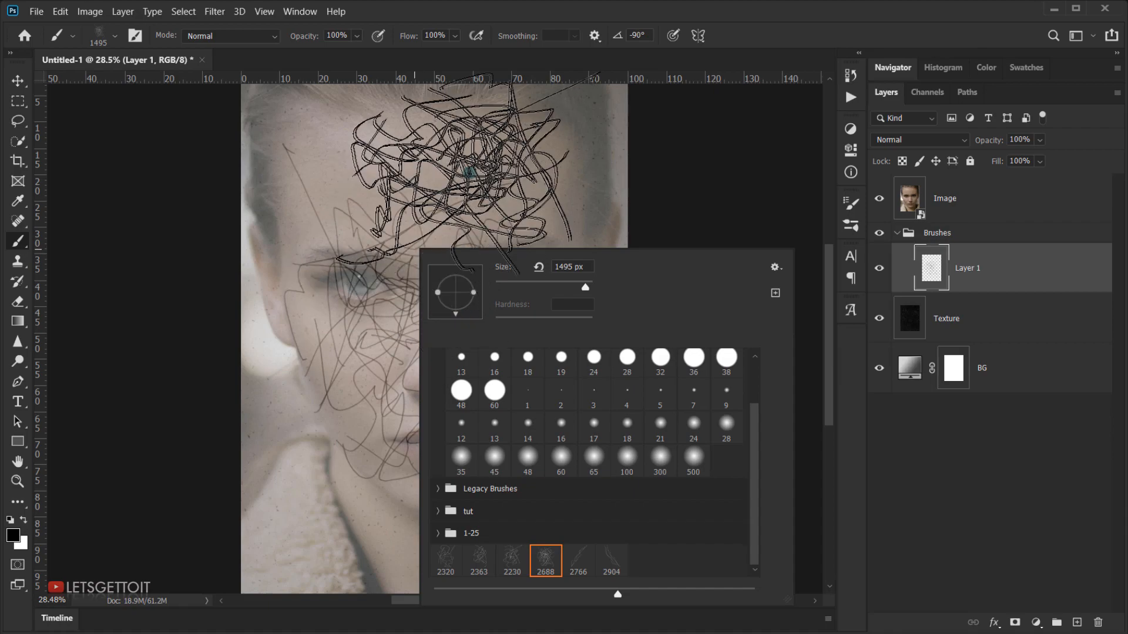
pyautogui.click(730, 56)
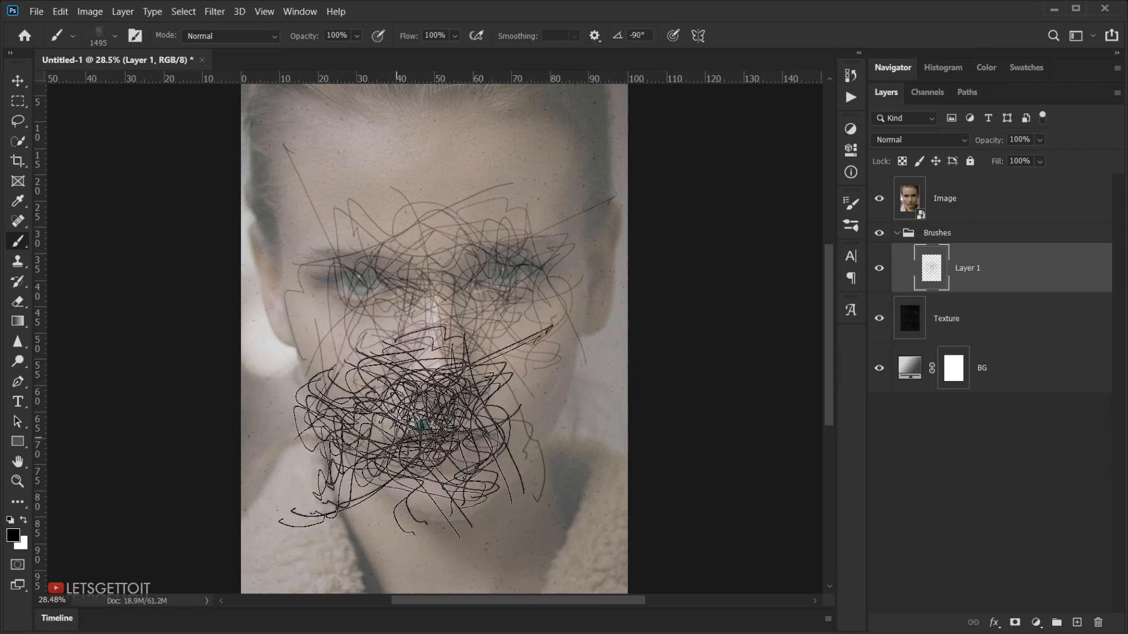
# Rotate the brush tip to 180°, reduce it to 1231 px, and stamp a scribble over the mouth and chin
pyautogui.rightClick(541, 409)
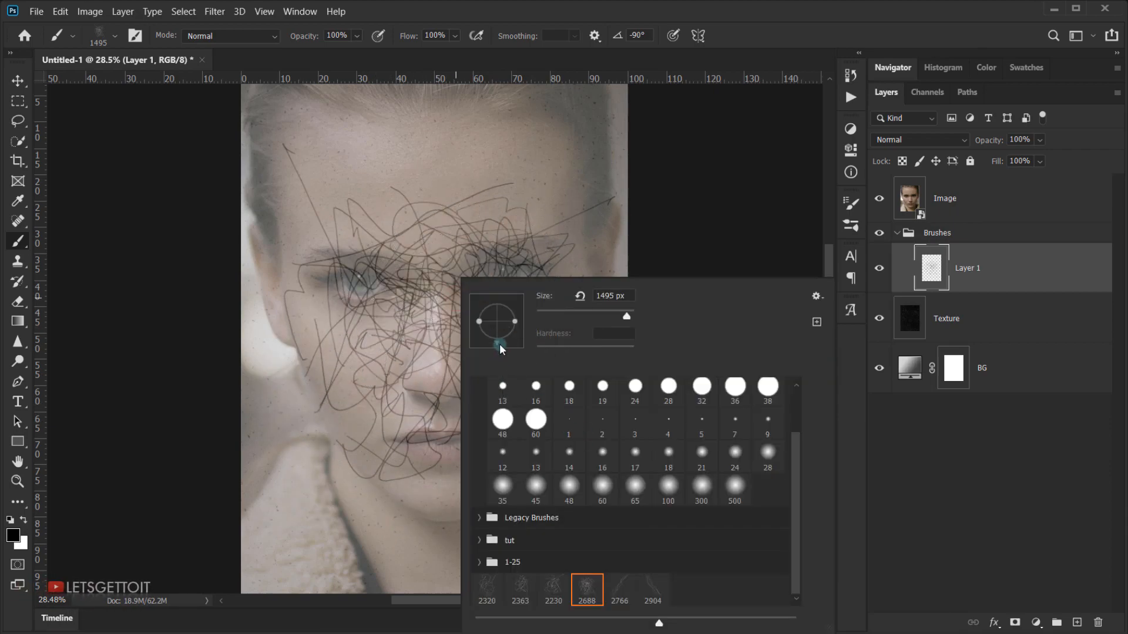
pyautogui.moveTo(498, 342); pyautogui.dragTo(466, 327)
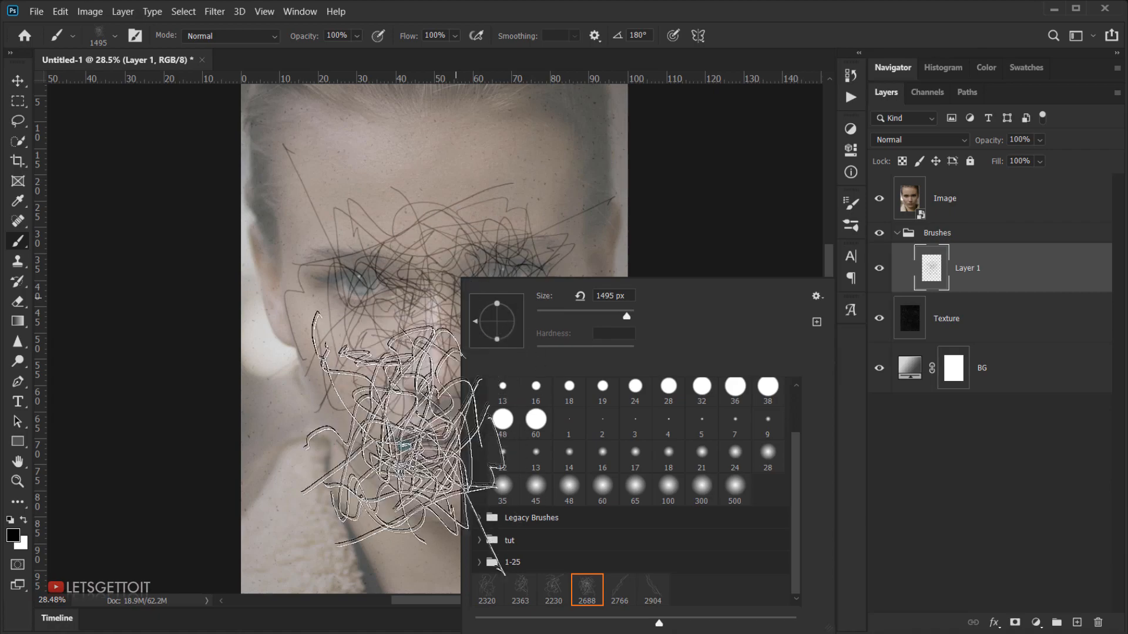
pyautogui.click(790, 44)
pyautogui.keyDown('alt'); pyautogui.rightClick(415, 430); pyautogui.keyUp('alt')
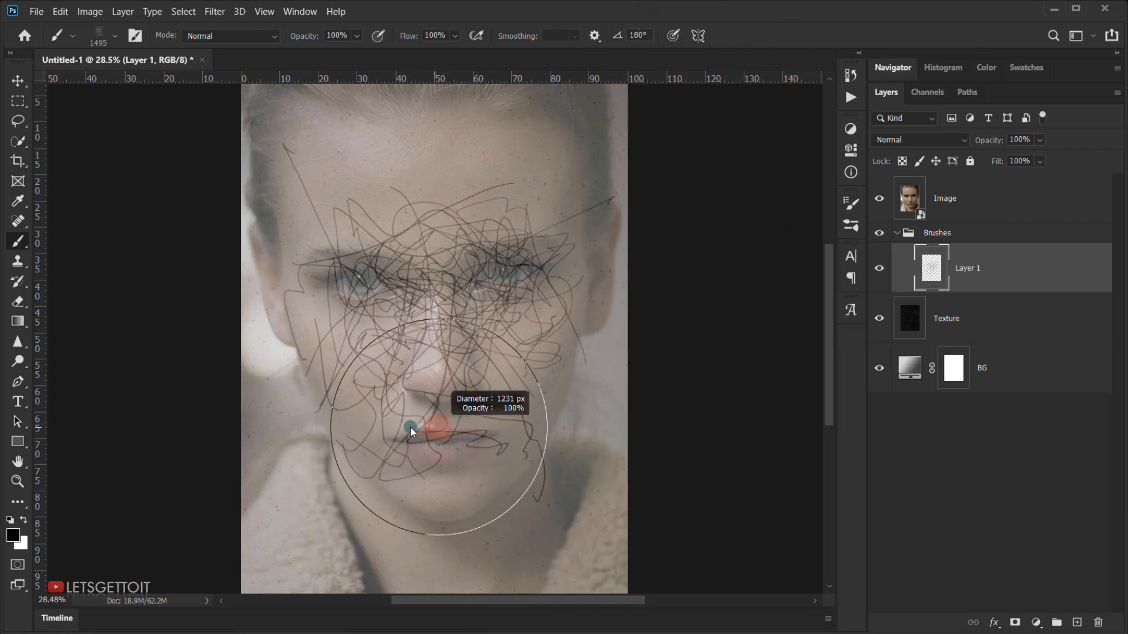
pyautogui.click(446, 447)
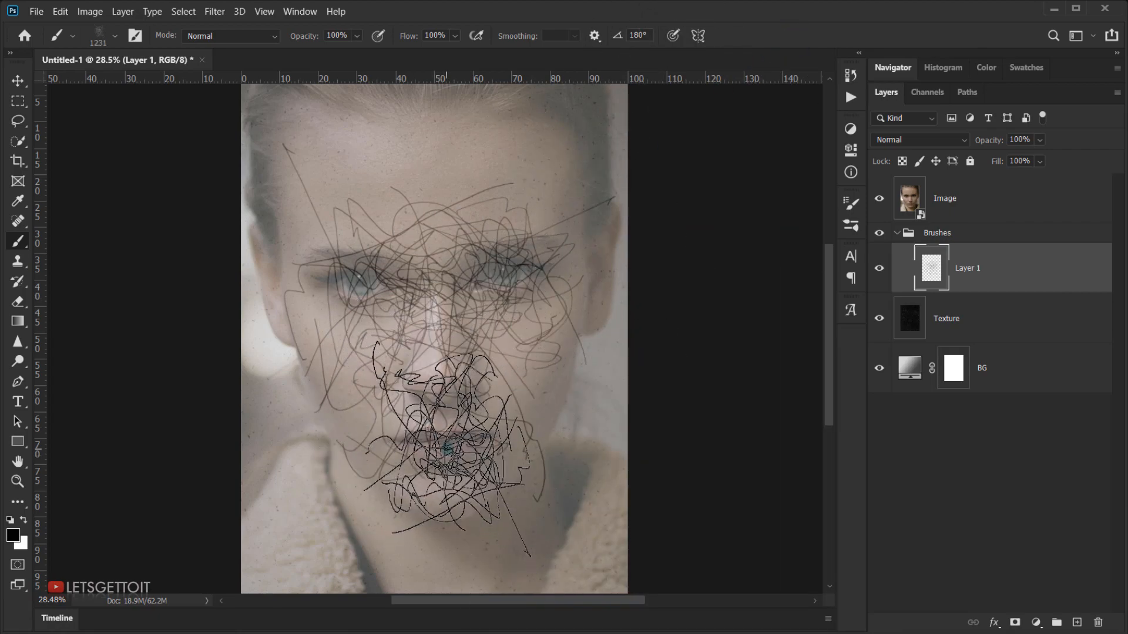
pyautogui.hotkey('ctrl', 'z')
pyautogui.hotkey('ctrl', '-')
pyautogui.hotkey('ctrl', '-')
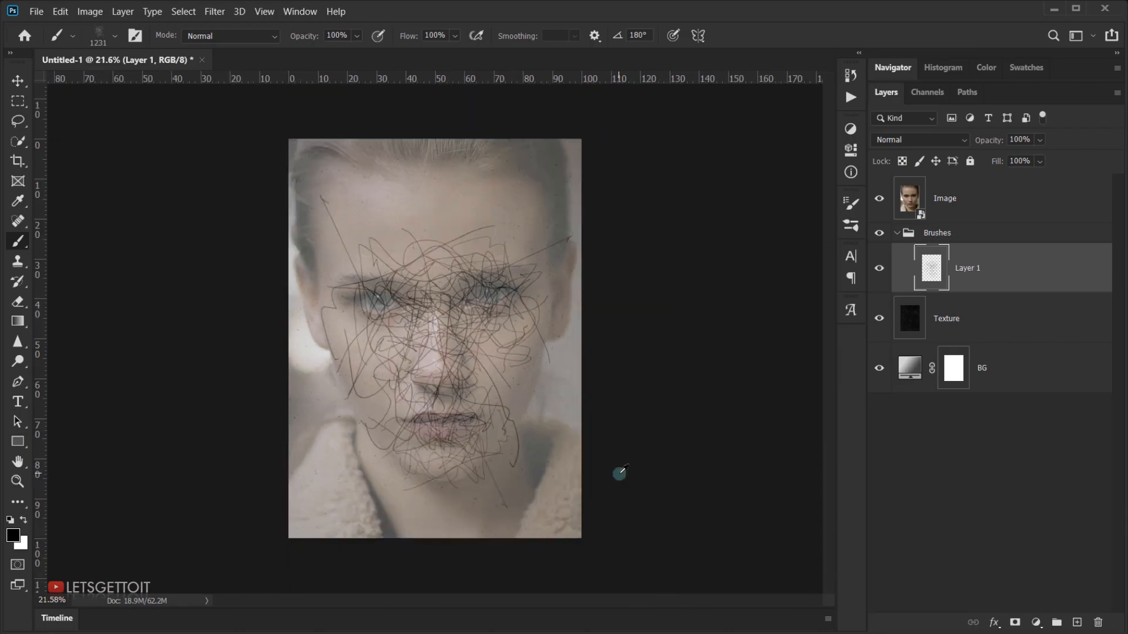
# Open the Brush Settings and set the brush tip's spacing to 62%
pyautogui.hotkey('ctrl', '+')
pyautogui.hotkey('ctrl', '+')
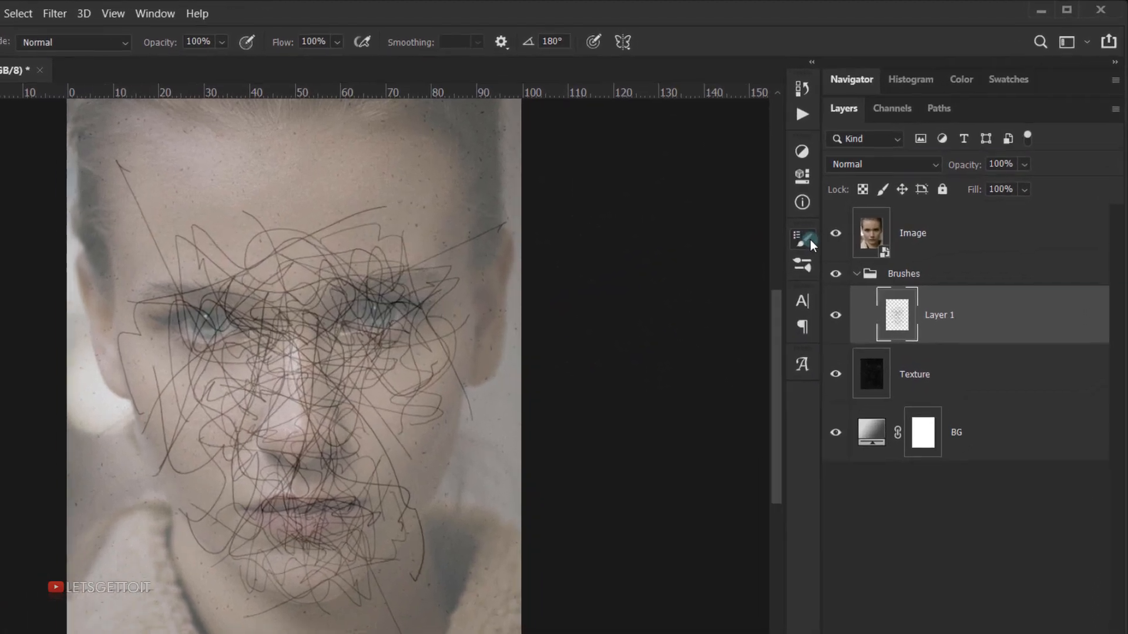
pyautogui.click(851, 204)
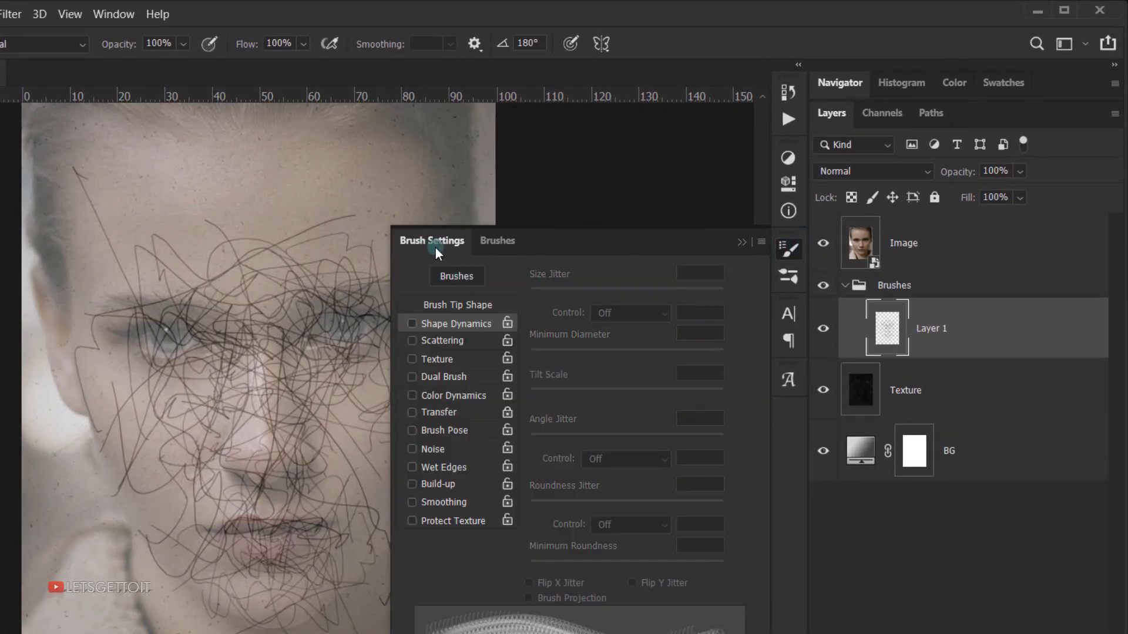
pyautogui.click(114, 13)
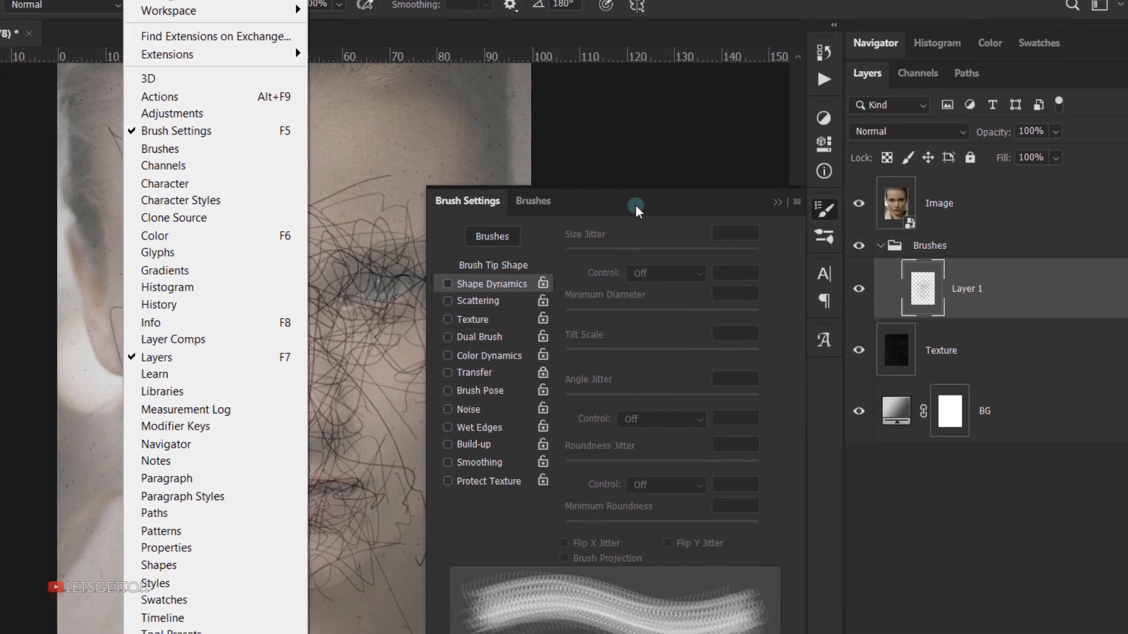
pyautogui.click(600, 244)
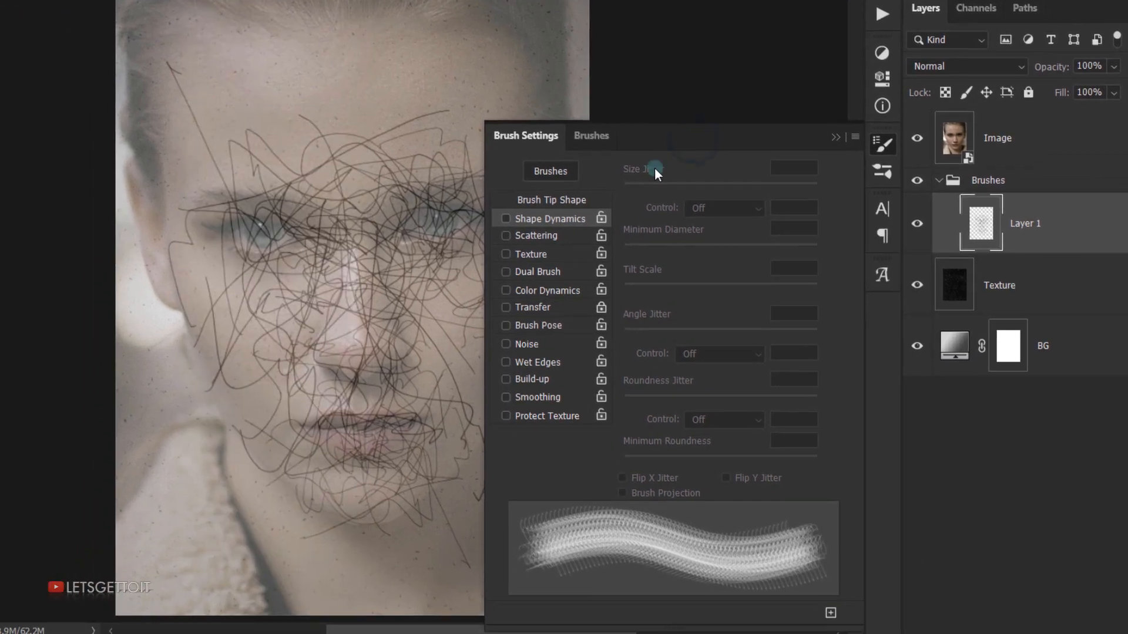
pyautogui.click(547, 201)
pyautogui.click(651, 460)
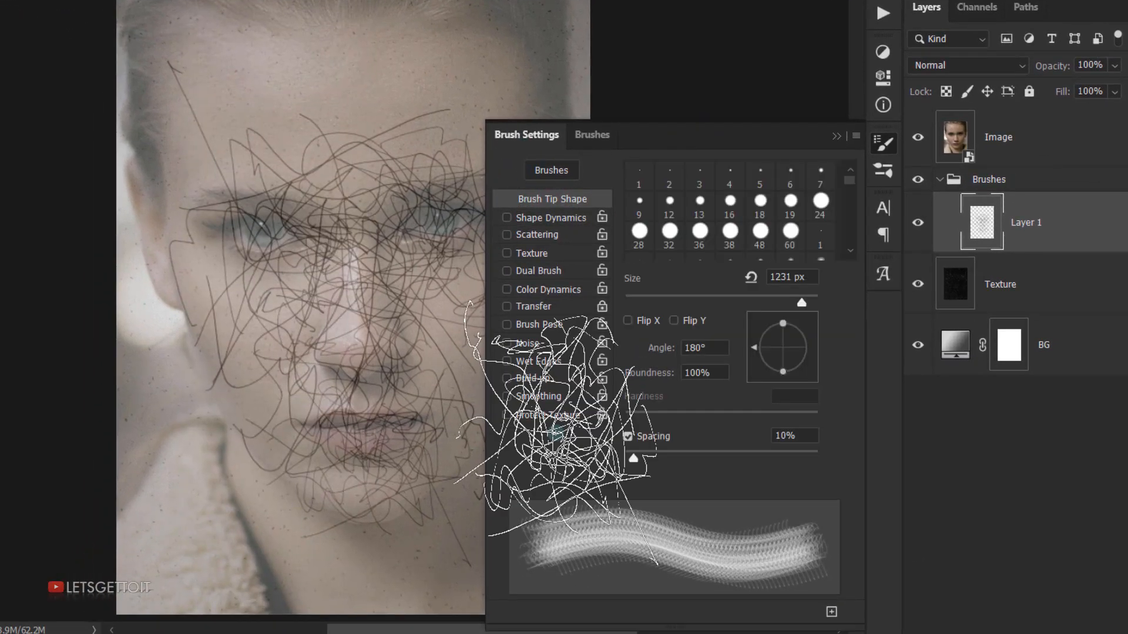
pyautogui.moveTo(634, 460)
pyautogui.mouseDown()
pyautogui.moveTo(704, 466)
pyautogui.moveTo(683, 457)
pyautogui.mouseUp()
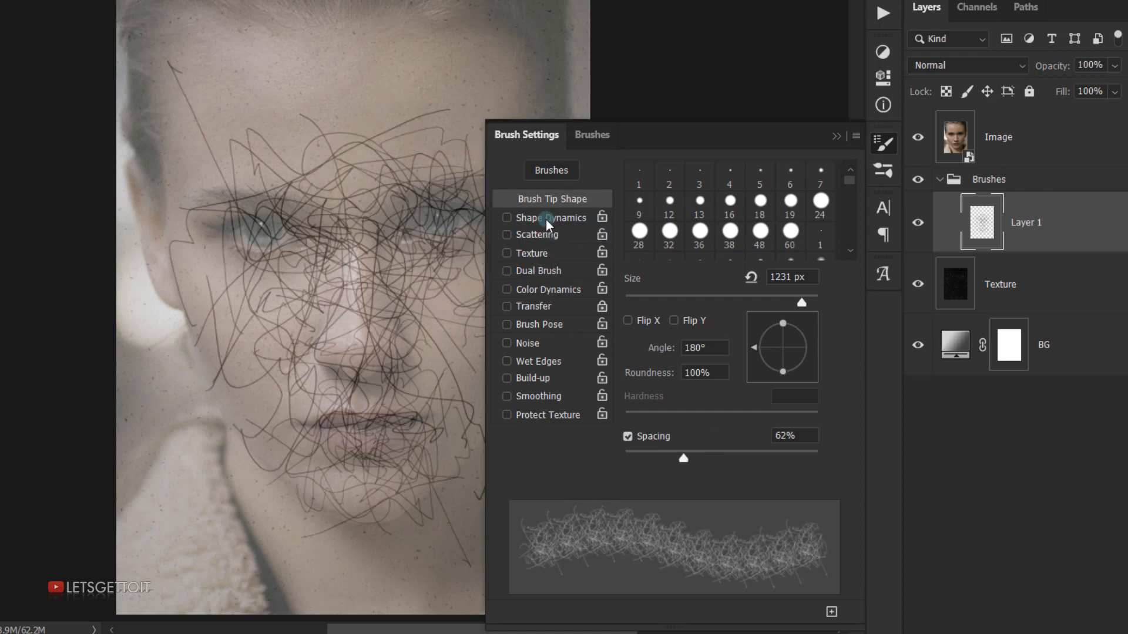
# Enable Shape Dynamics with Size Jitter 58%, Minimum Diameter 17%, Angle Jitter 56% and Roundness Jitter 40%
pyautogui.click(528, 218)
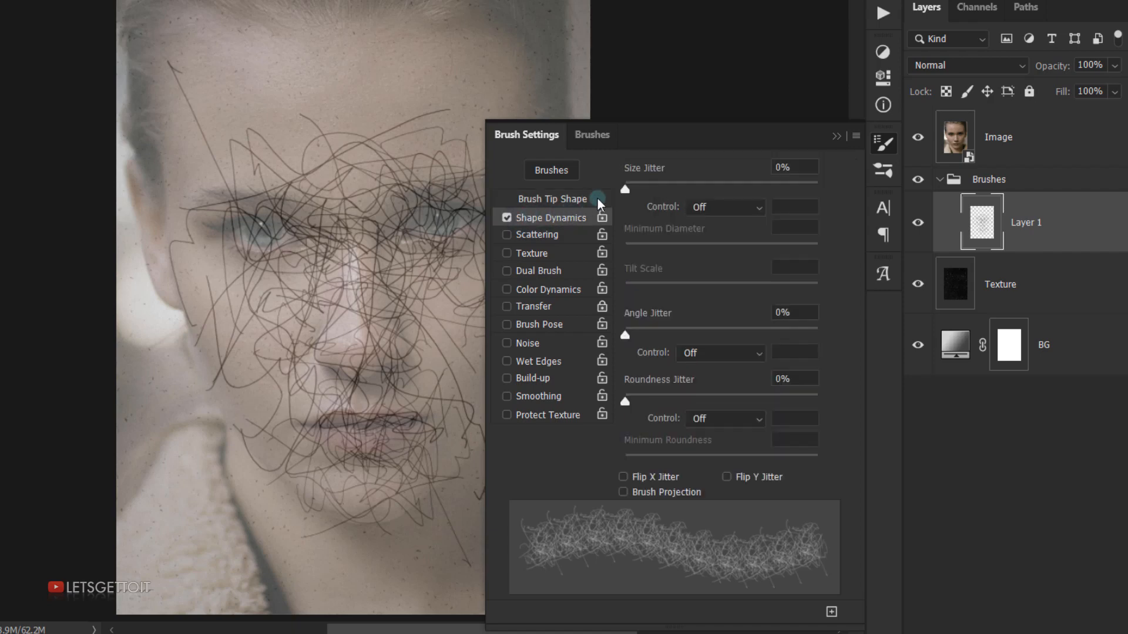
pyautogui.moveTo(629, 189); pyautogui.dragTo(738, 193)
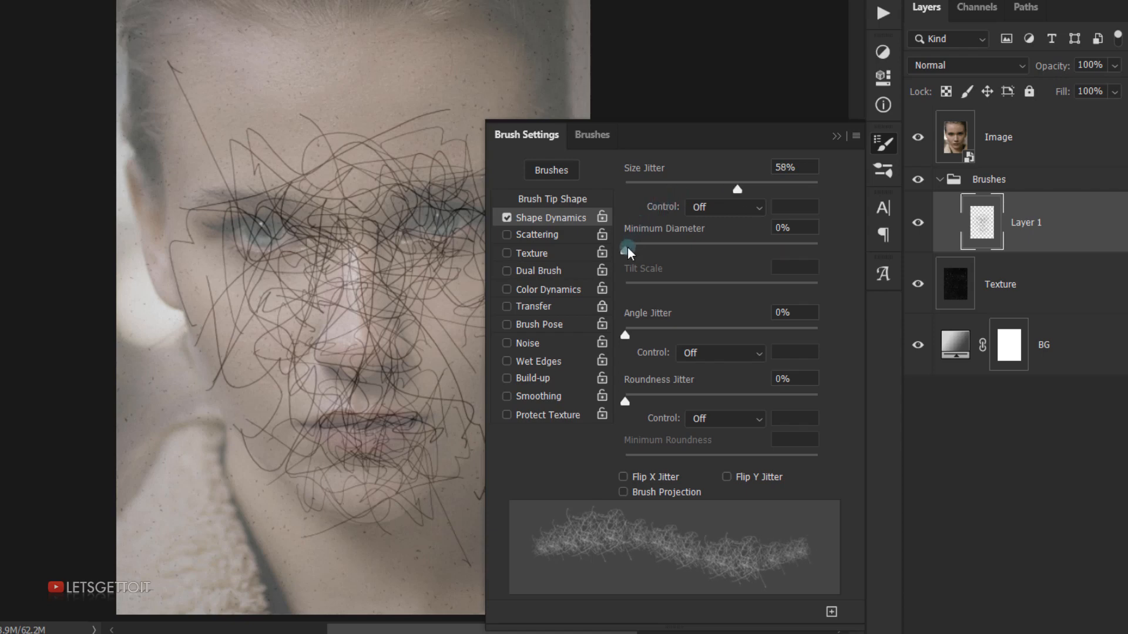
pyautogui.moveTo(626, 250); pyautogui.dragTo(657, 253)
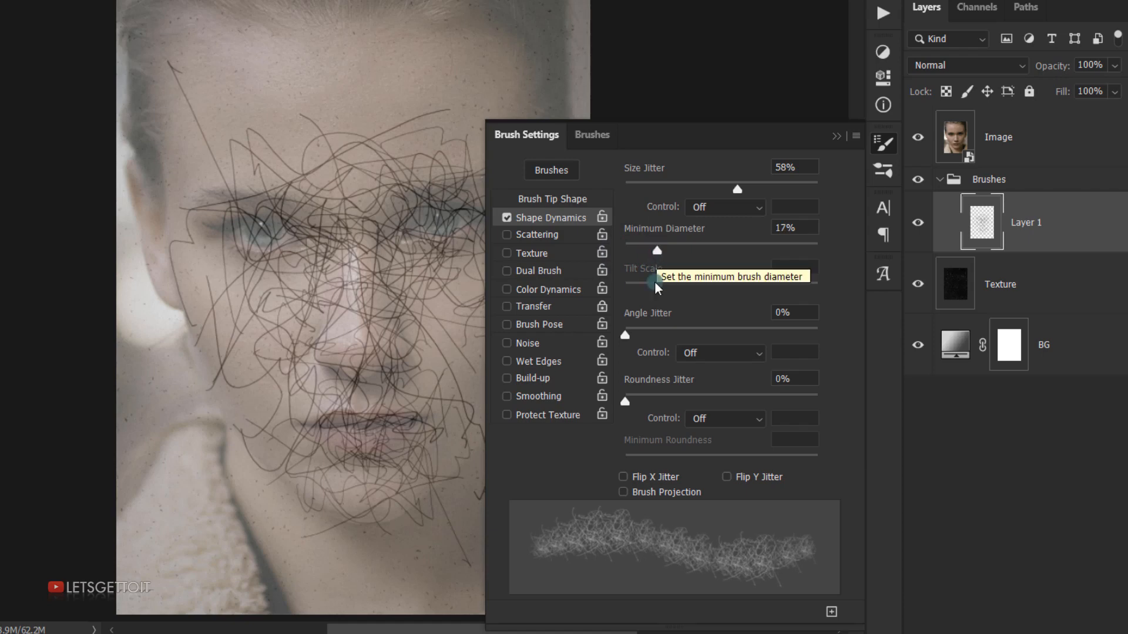
pyautogui.moveTo(625, 339)
pyautogui.mouseDown()
pyautogui.moveTo(703, 322)
pyautogui.moveTo(786, 331)
pyautogui.moveTo(594, 333)
pyautogui.moveTo(694, 346)
pyautogui.moveTo(734, 334)
pyautogui.mouseUp()
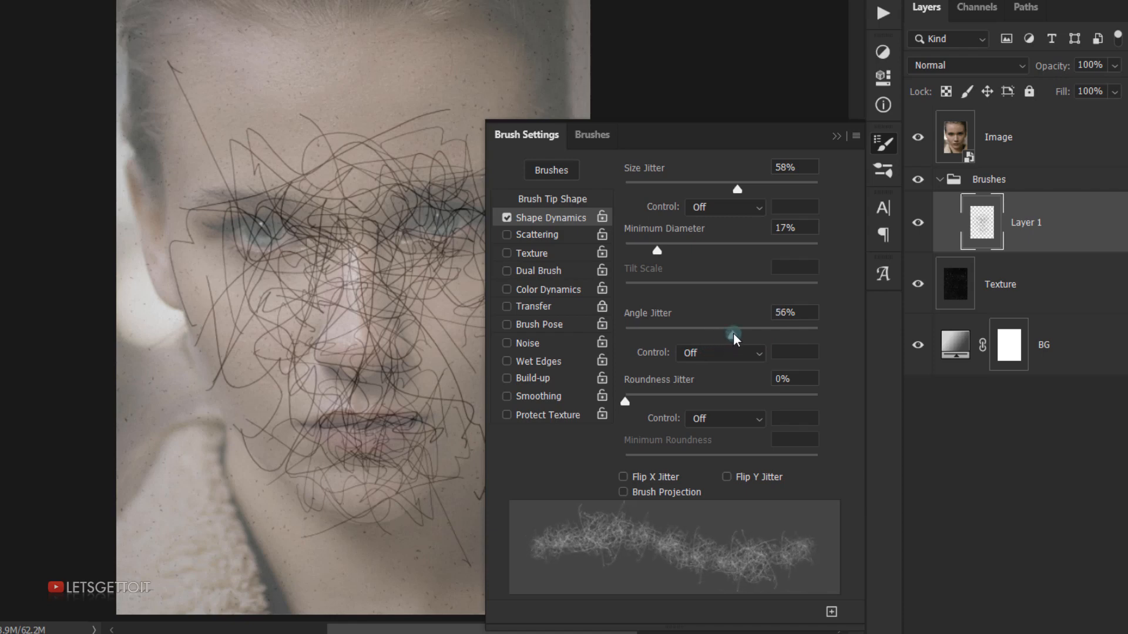
pyautogui.click(776, 315)
pyautogui.moveTo(624, 404); pyautogui.dragTo(696, 409)
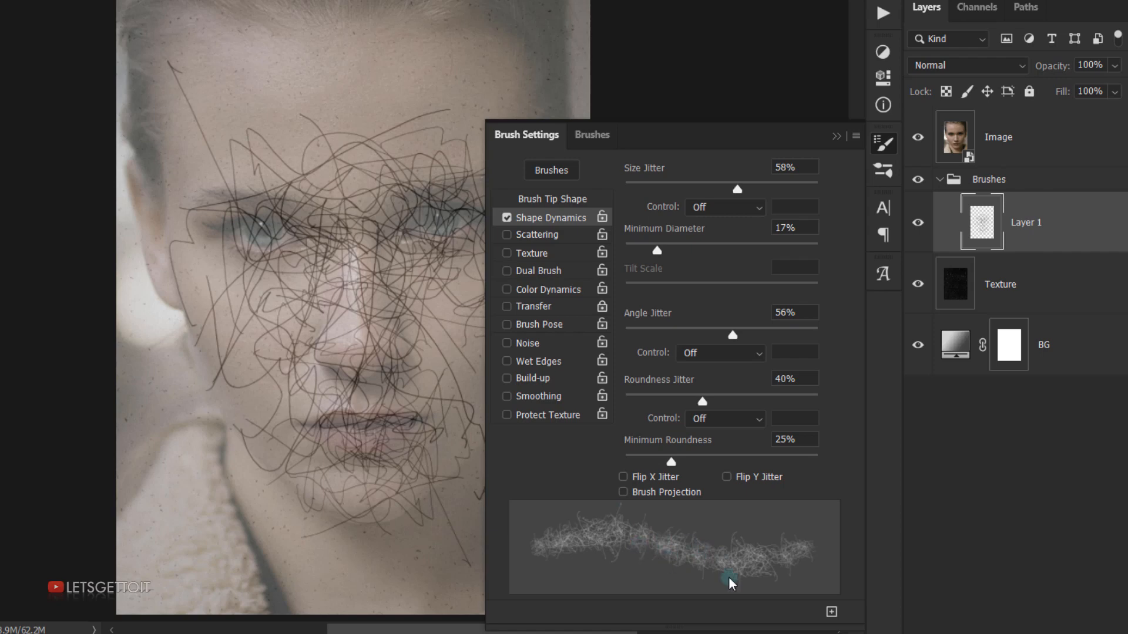
# Save the adjusted brush as a new preset named Brush lines 4 Custom and close the brush settings
pyautogui.click(831, 614)
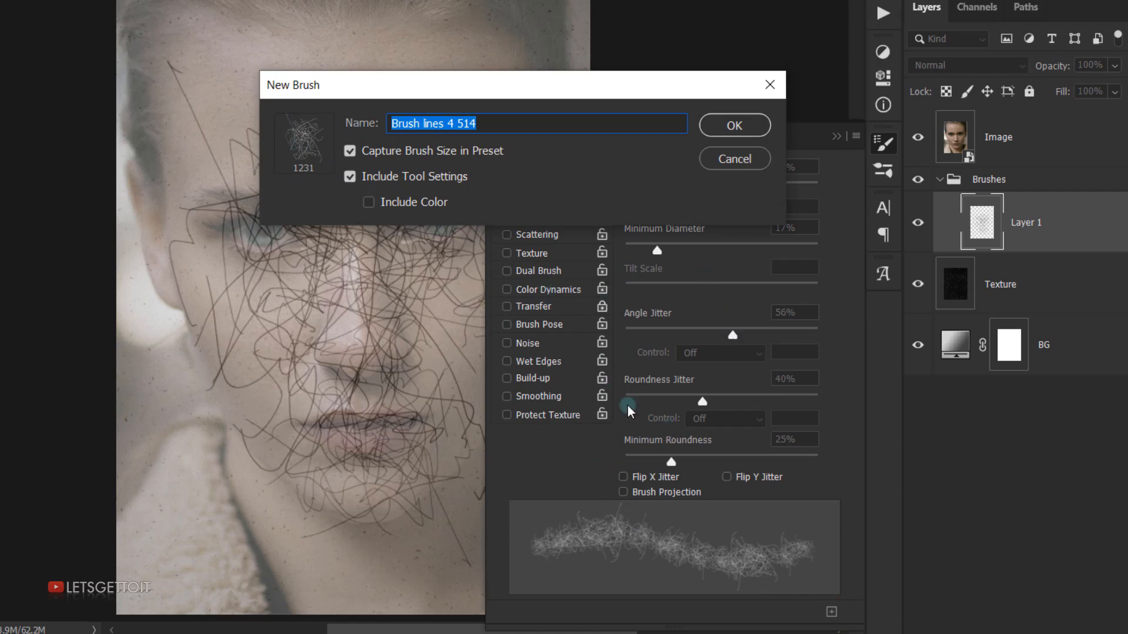
pyautogui.click(513, 126)
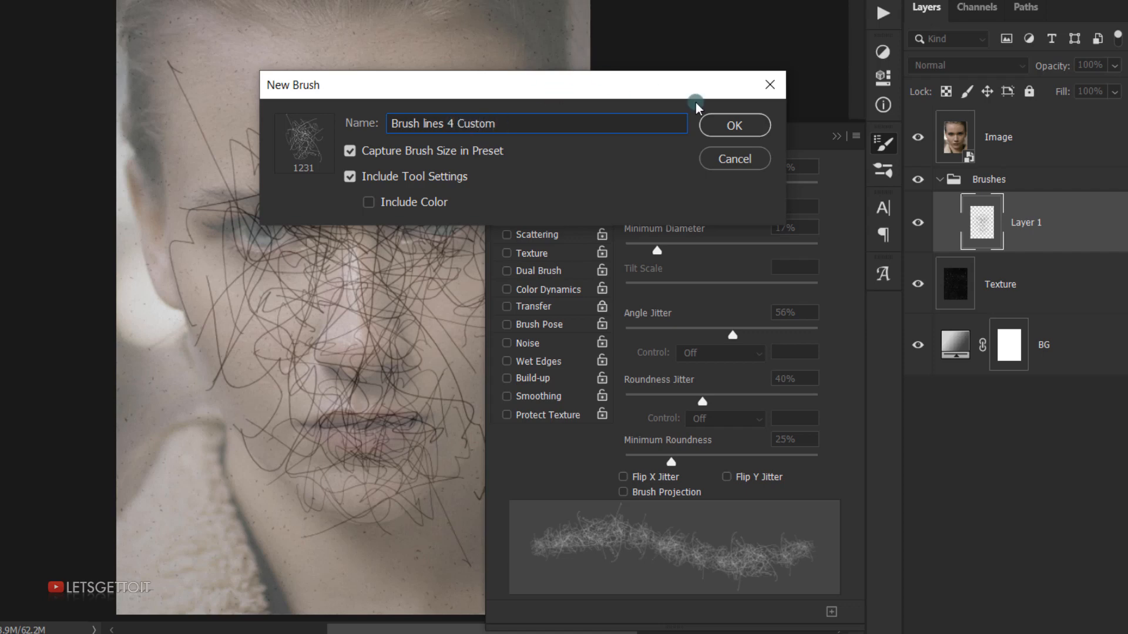
pyautogui.click(724, 122)
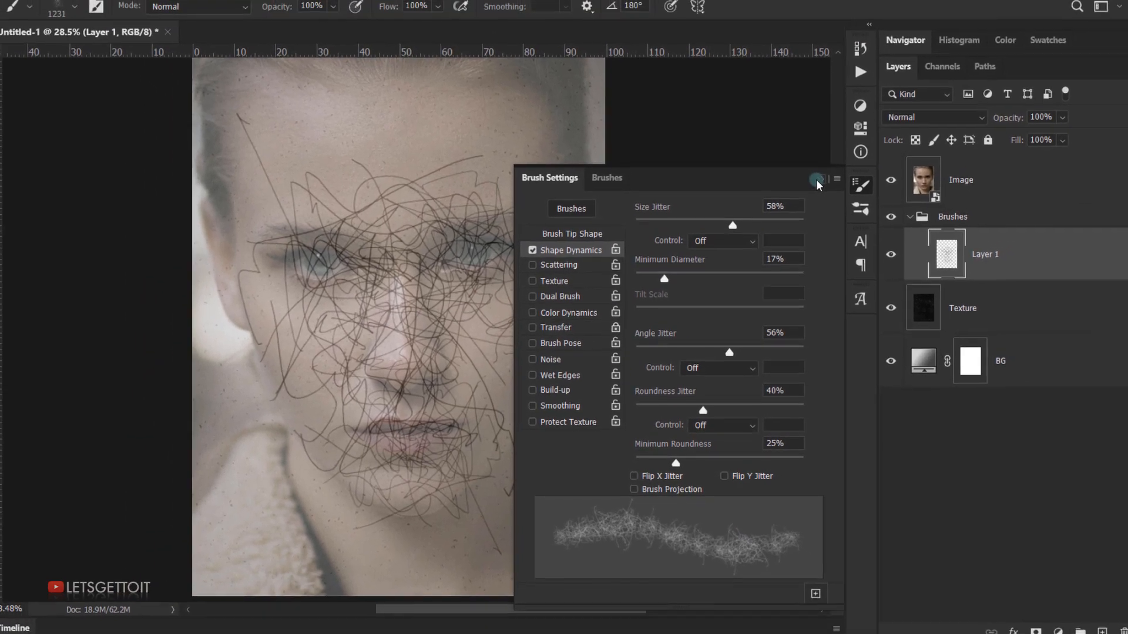
pyautogui.click(829, 156)
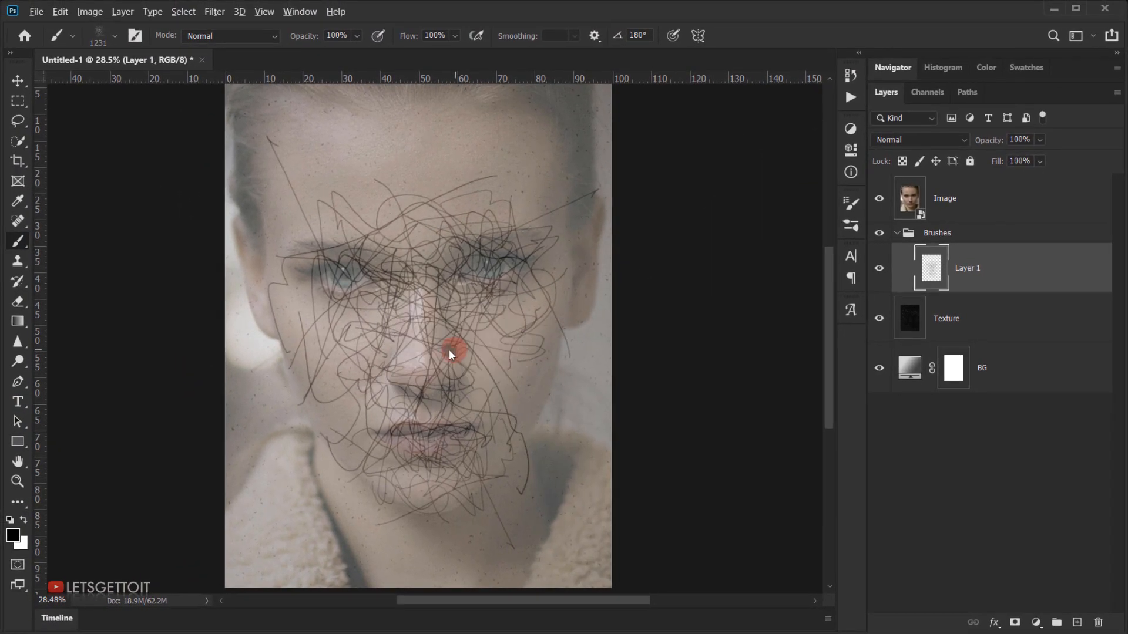
# Reduce the custom brush to 1029 px and build up dense scribbles over both eyes on Layer 1
pyautogui.moveTo(447, 350); pyautogui.dragTo(434, 349)
pyautogui.keyDown('ctrl'); pyautogui.click(945, 272); pyautogui.keyUp('ctrl')
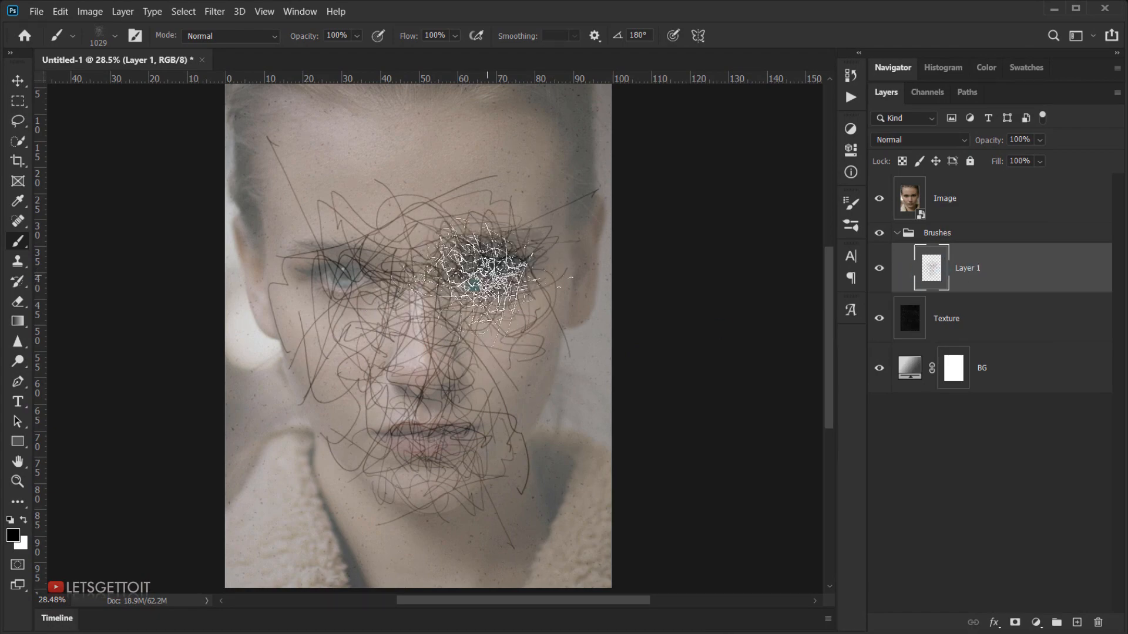
pyautogui.scroll(3, 453, 317)
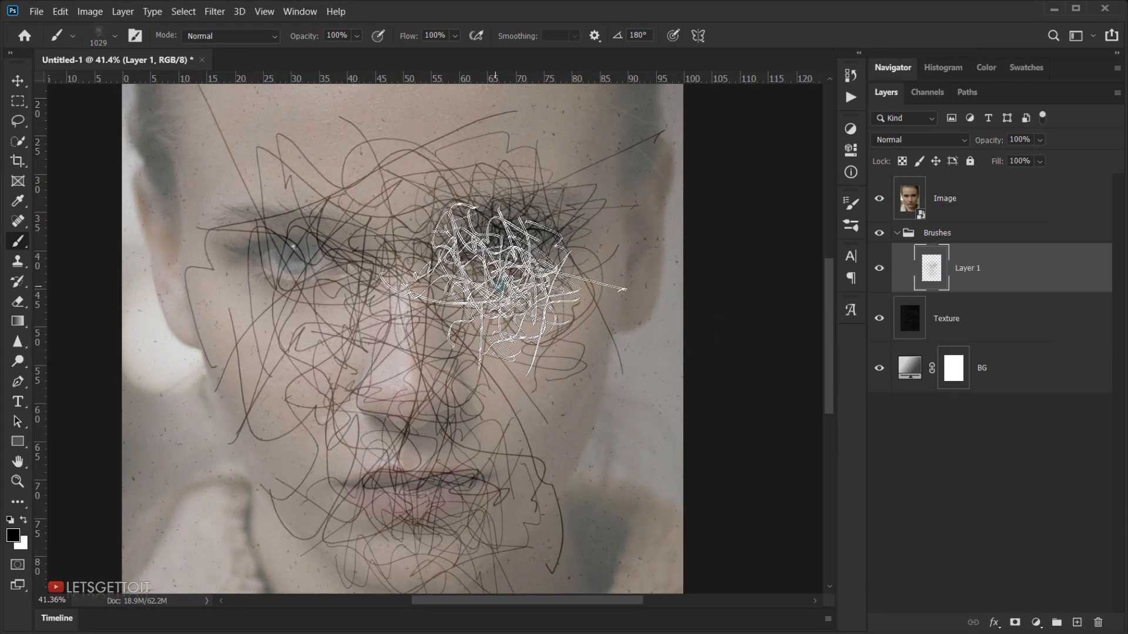
pyautogui.click(501, 285)
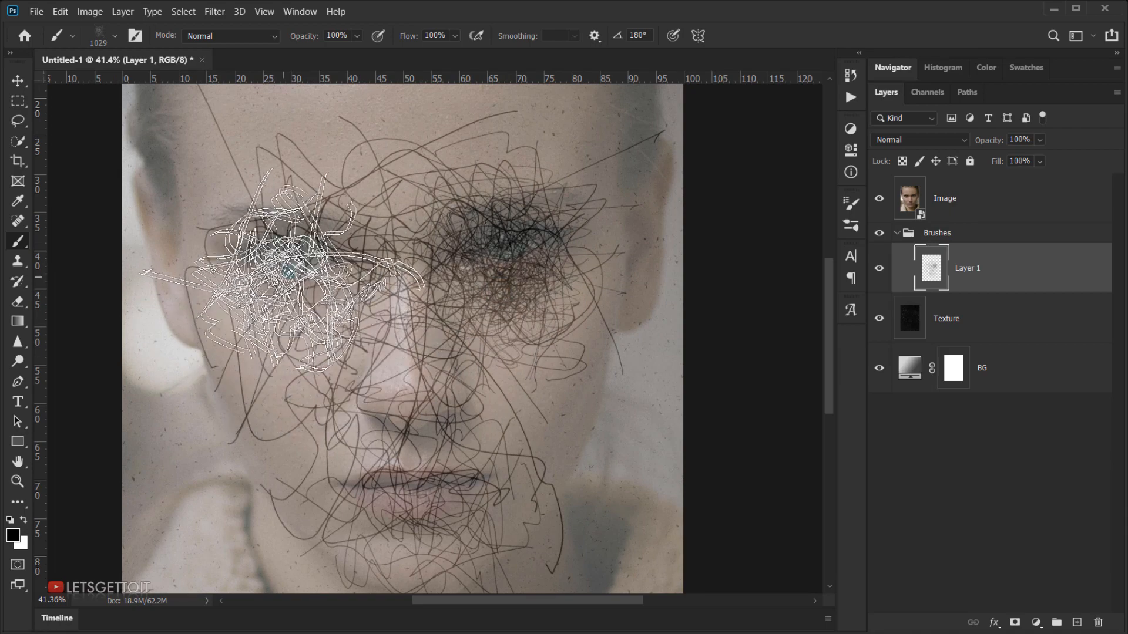
pyautogui.click(284, 267)
pyautogui.scroll(-3, 429, 376)
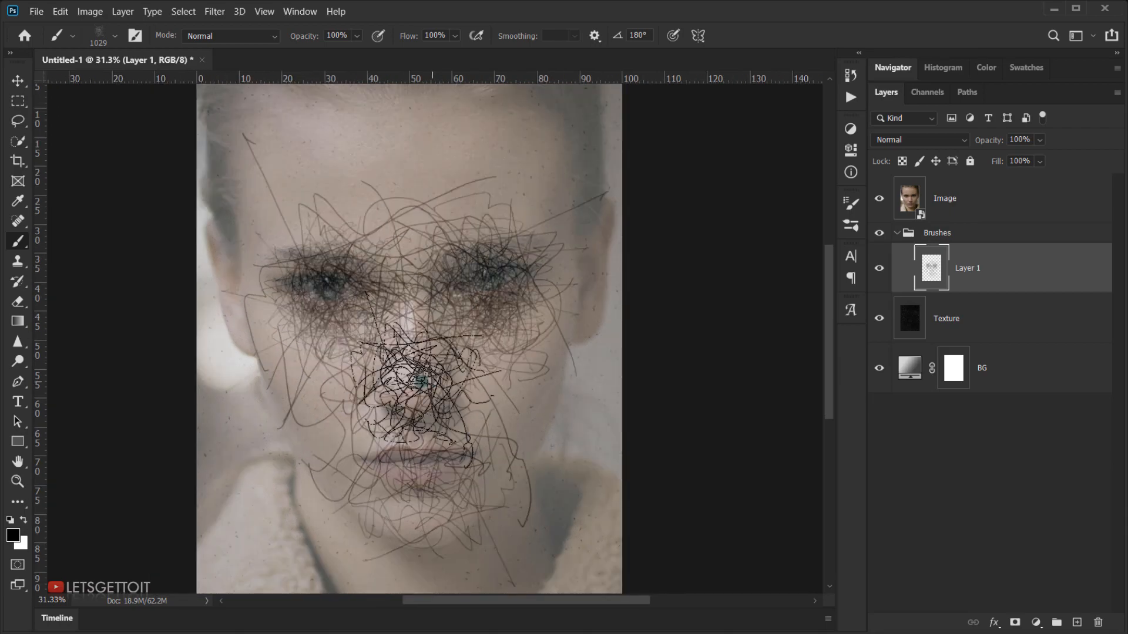
# Build up scribbles over the nose, cheeks and mouth on Layer 1 with the custom brush enlarged to 1391 px
pyautogui.moveTo(413, 381); pyautogui.dragTo(453, 386)
pyautogui.click(424, 418)
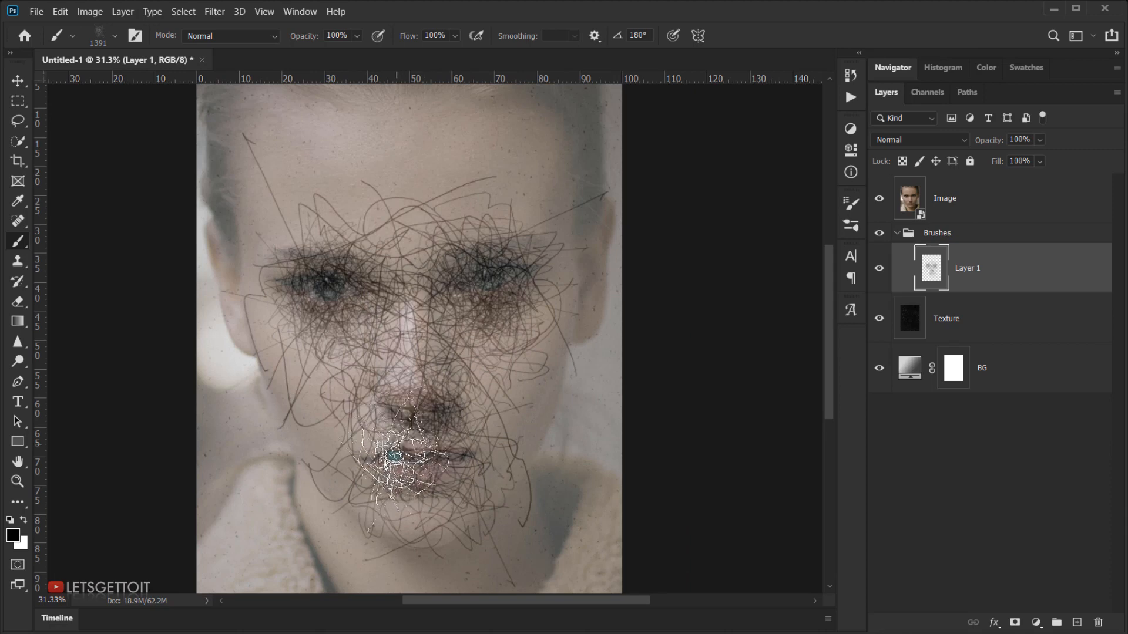
pyautogui.click(335, 356)
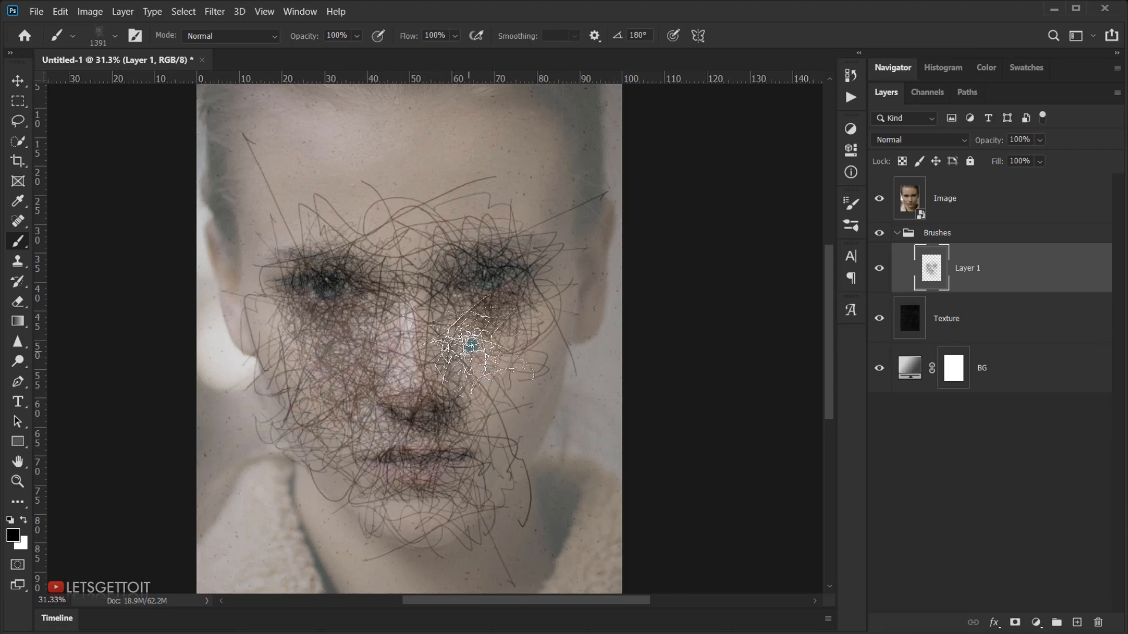
pyautogui.click(468, 338)
pyautogui.click(447, 449)
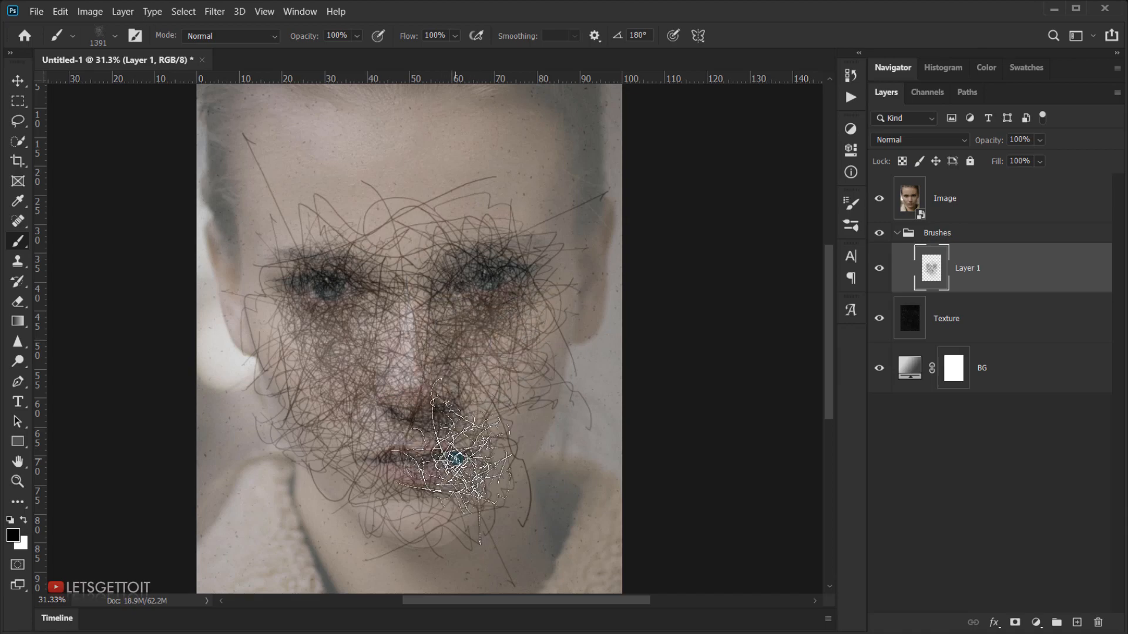
pyautogui.click(418, 404)
pyautogui.click(427, 360)
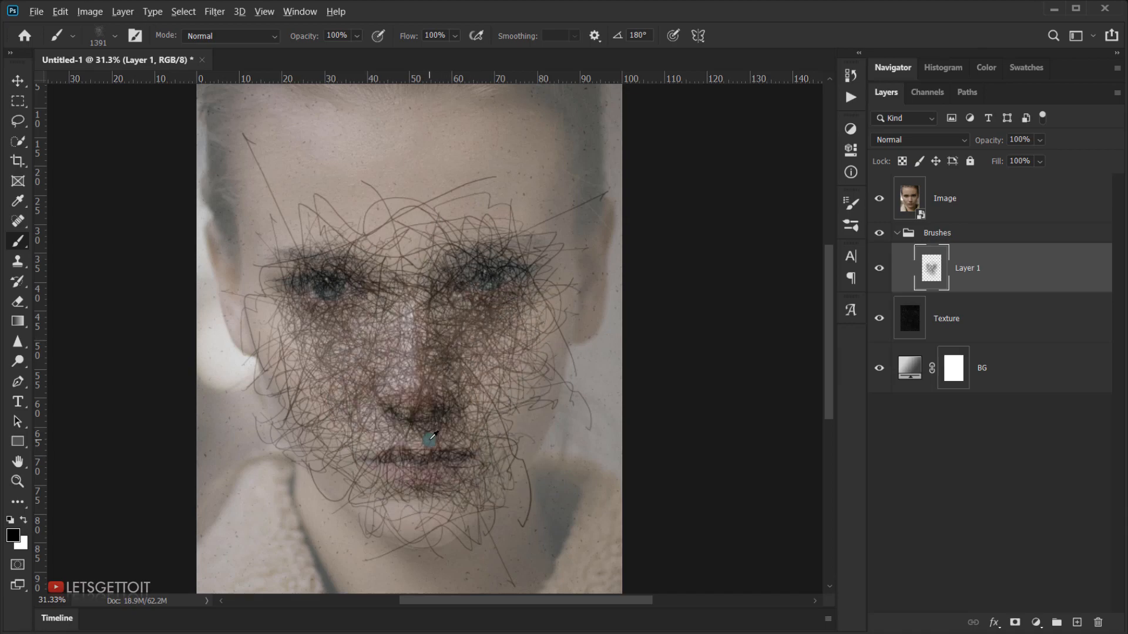
# Reduce the brush to 1189 px, stamp more scribbles around the eyes and brow, and preview the result without the Image layer
pyautogui.scroll(-2, 430, 437)
pyautogui.scroll(2, 427, 423)
pyautogui.moveTo(487, 287); pyautogui.dragTo(466, 288)
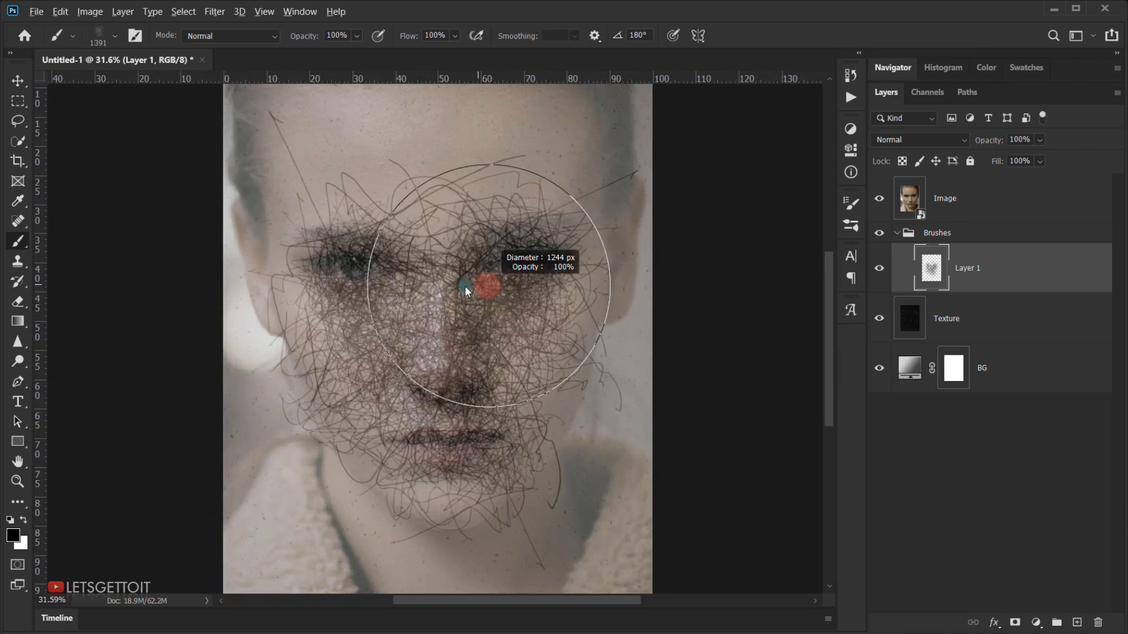
pyautogui.click(387, 280)
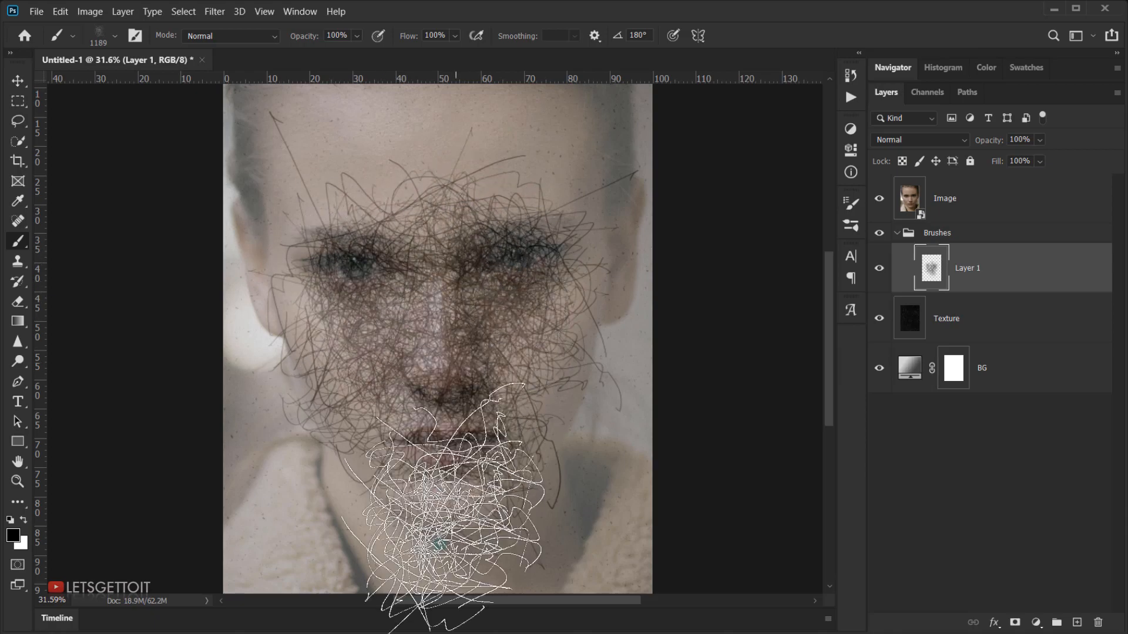
pyautogui.scroll(-3, 461, 496)
pyautogui.scroll(2, 328, 467)
pyautogui.scroll(1, 405, 437)
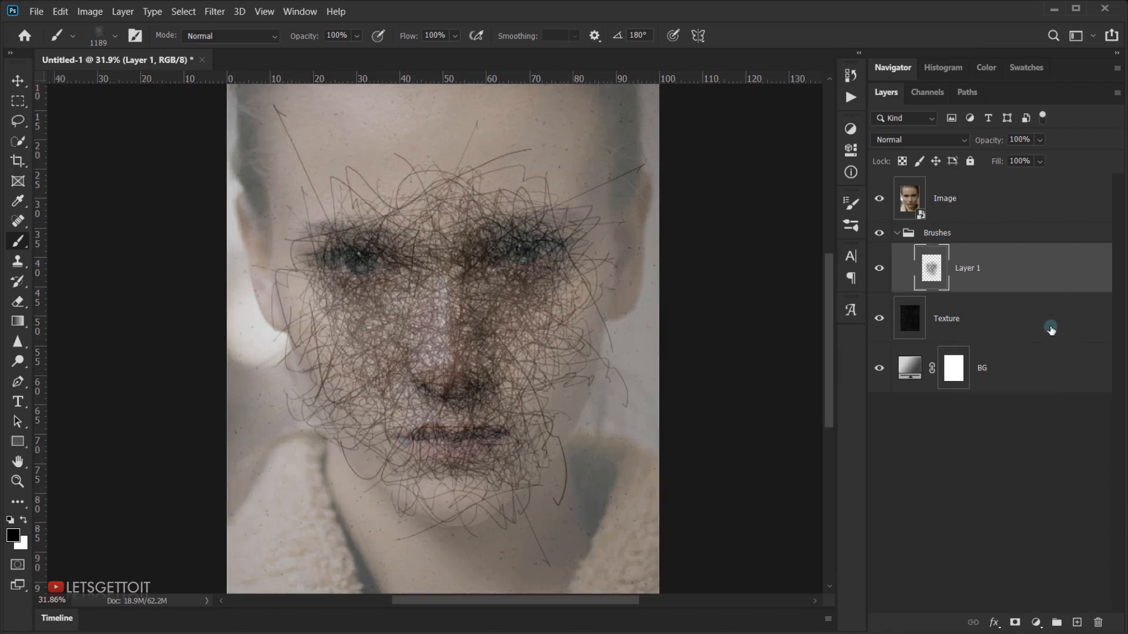
pyautogui.click(880, 200)
pyautogui.click(881, 202)
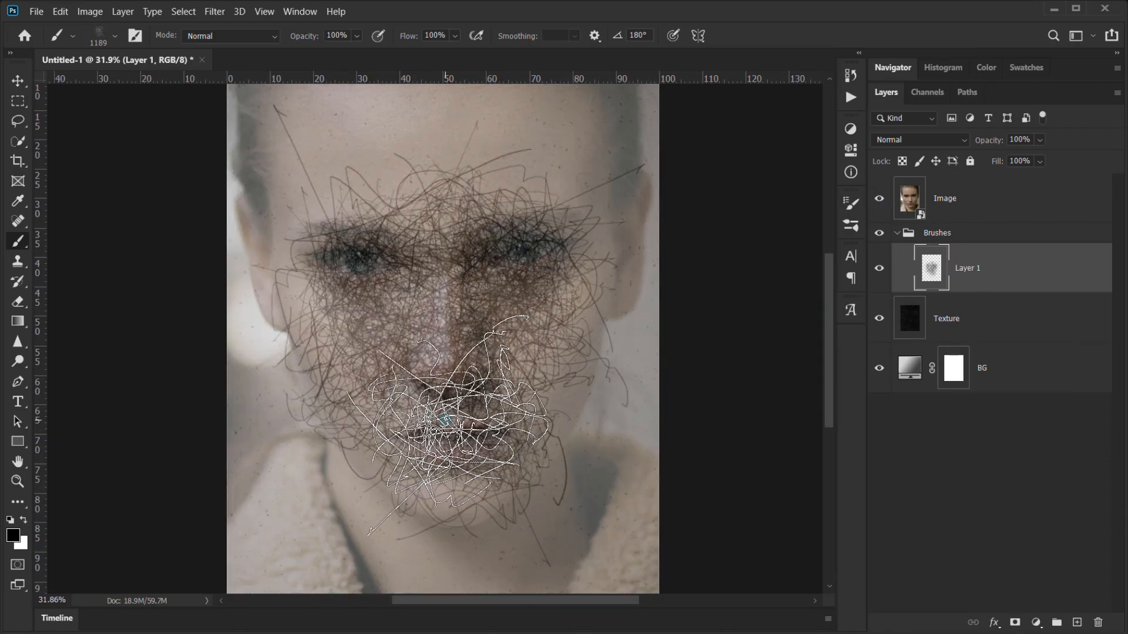
# Add scribbles over the lips with the brush at 882 px and over the lower face at 1309 px
pyautogui.moveTo(449, 438); pyautogui.dragTo(419, 439)
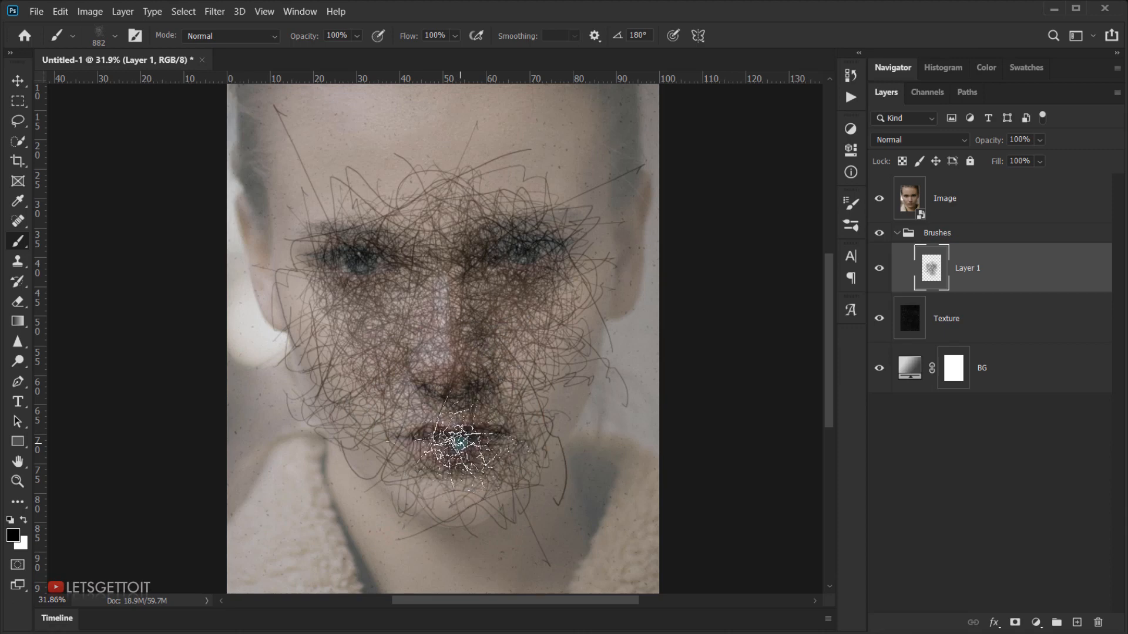
pyautogui.moveTo(503, 458); pyautogui.dragTo(529, 453)
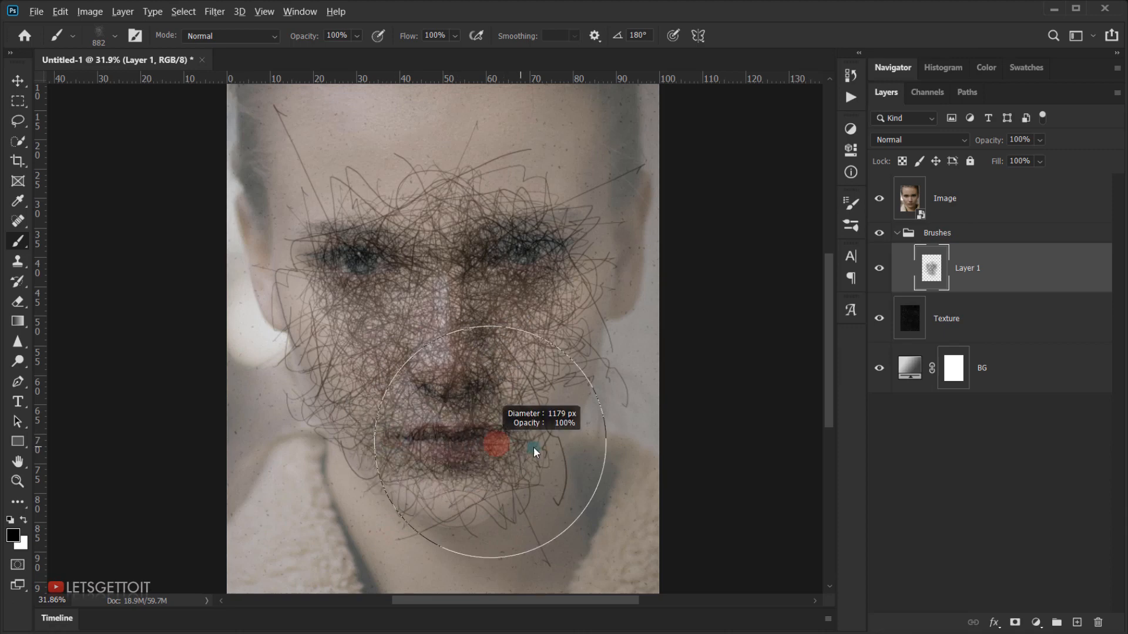
pyautogui.scroll(-3, 470, 411)
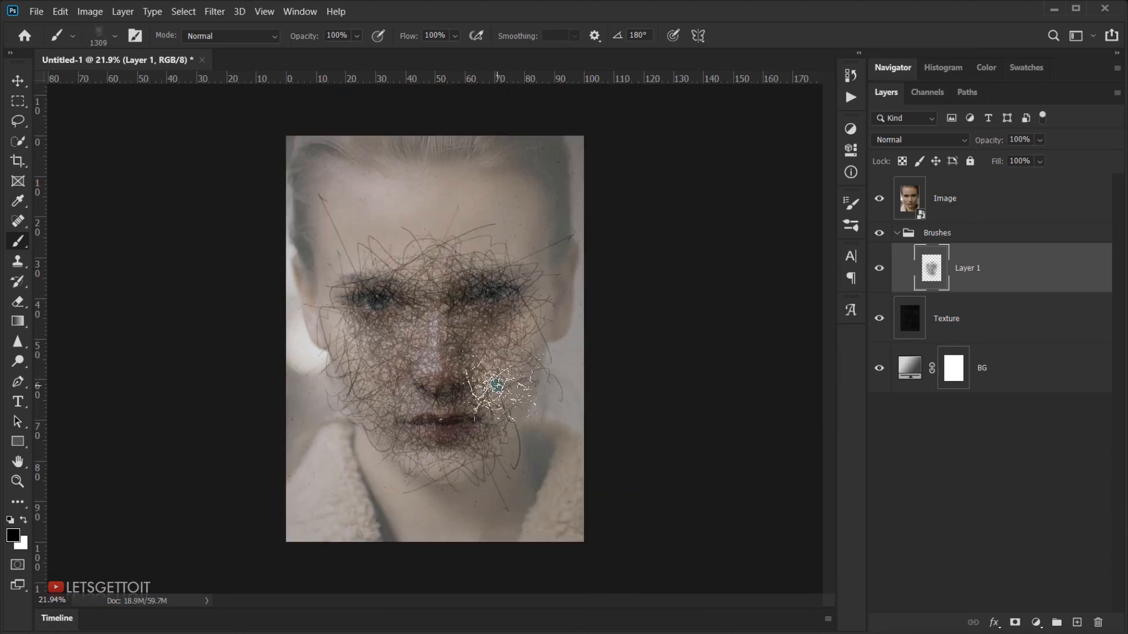
pyautogui.scroll(2, 490, 417)
pyautogui.scroll(1, 492, 415)
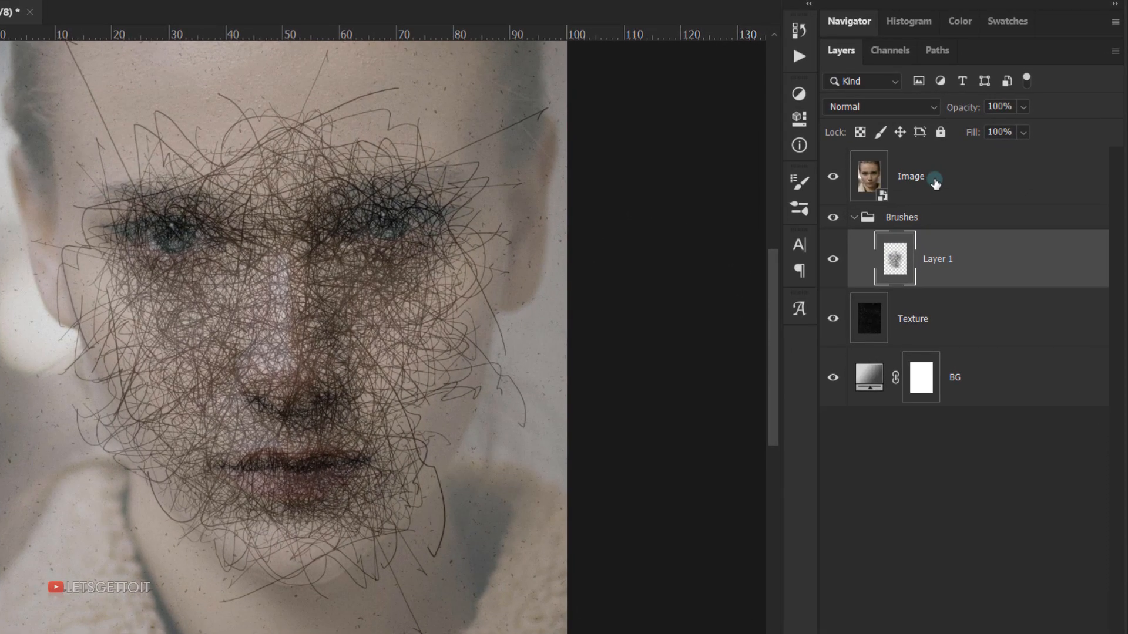
# Raise the Image layer's opacity to 100%
pyautogui.click(906, 174)
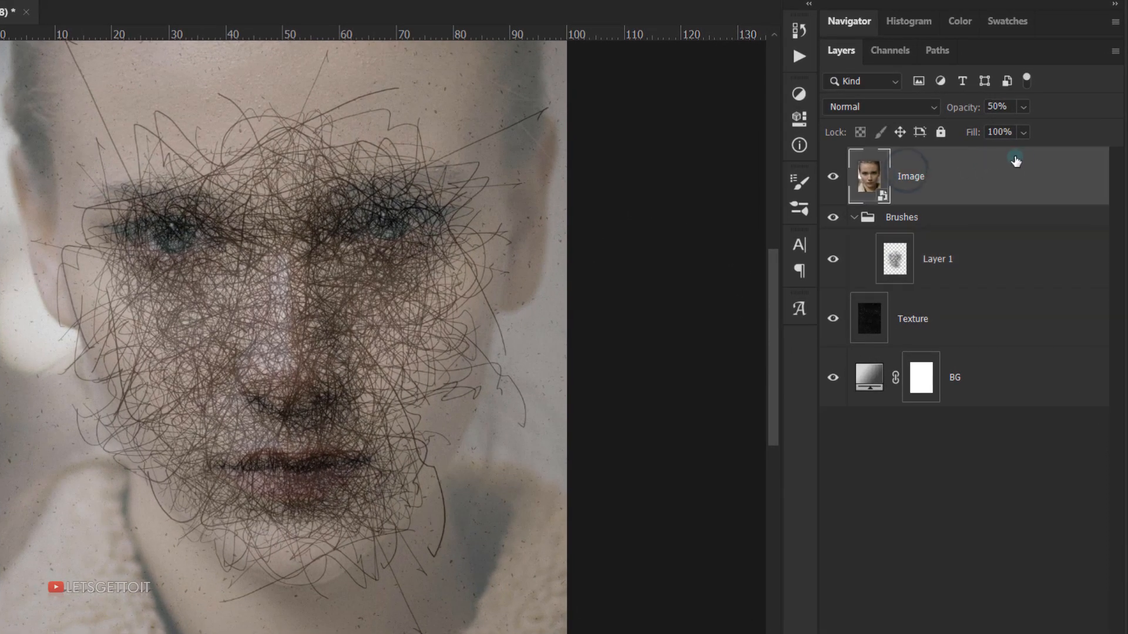
pyautogui.click(1022, 107)
pyautogui.moveTo(1038, 127); pyautogui.dragTo(1112, 124)
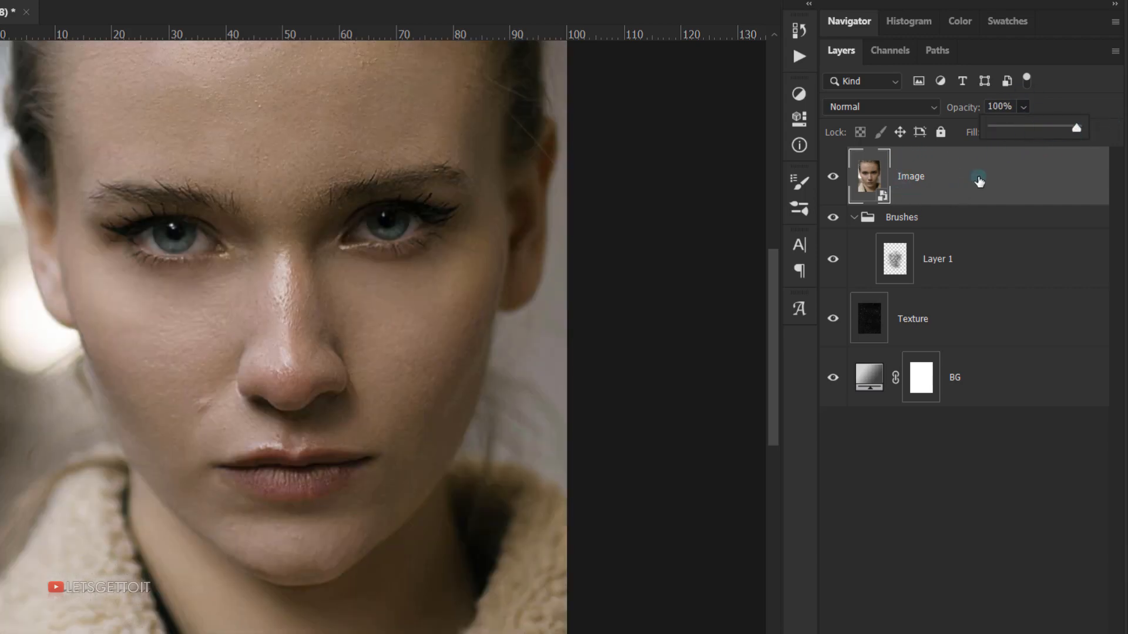
# Clip the Image layer to the Brushes group with a clipping mask
pyautogui.click(910, 219)
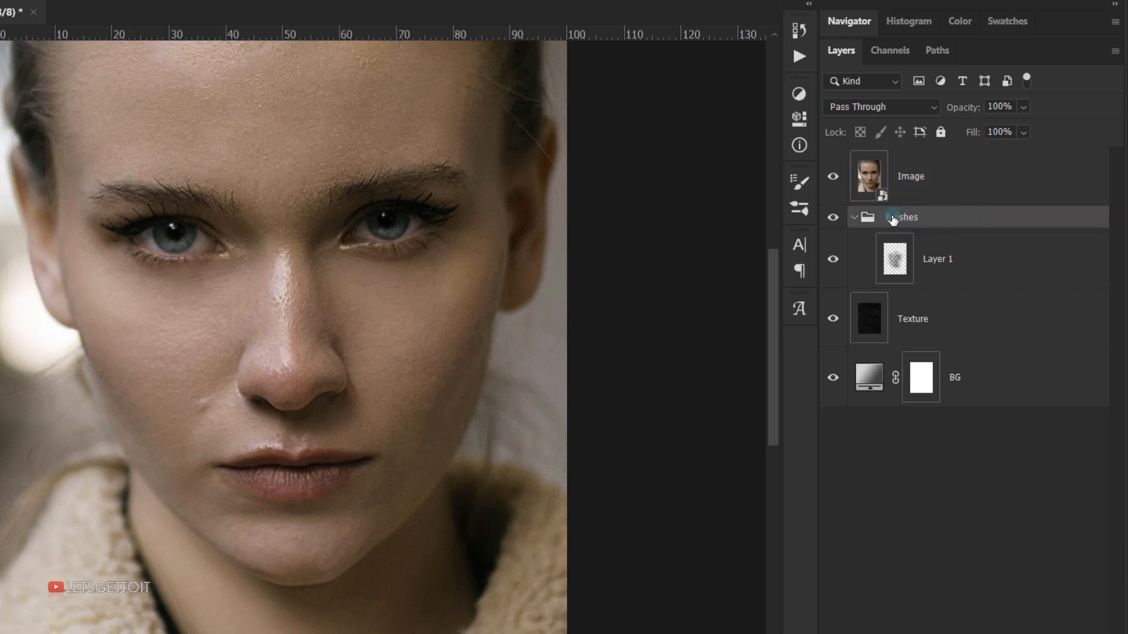
pyautogui.click(941, 187)
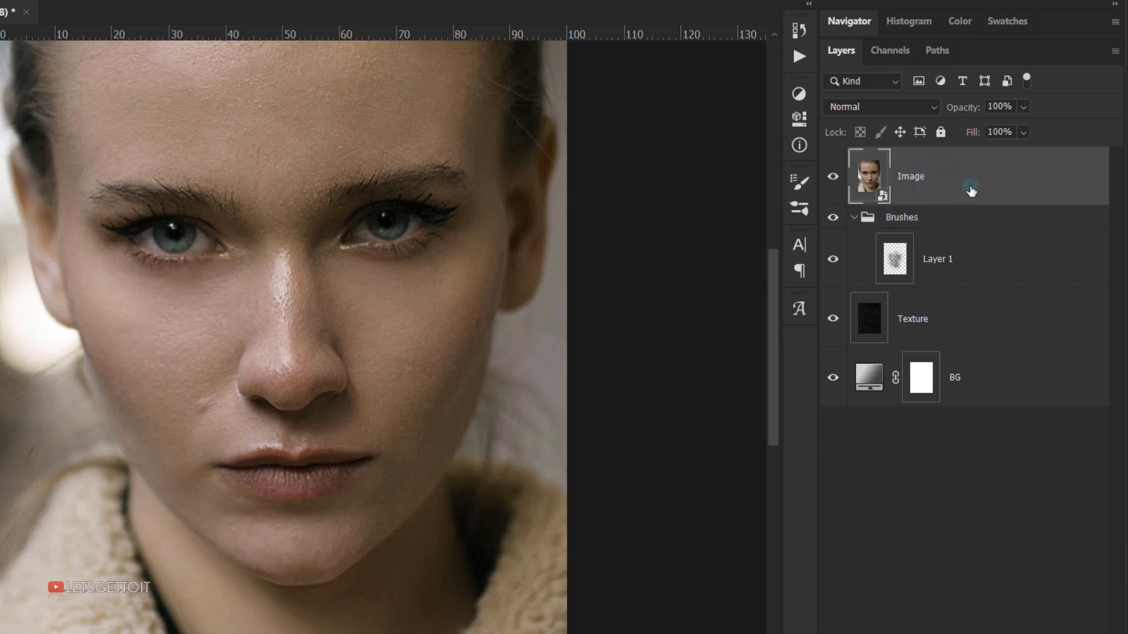
pyautogui.press('alt')
pyautogui.rightClick(951, 174)
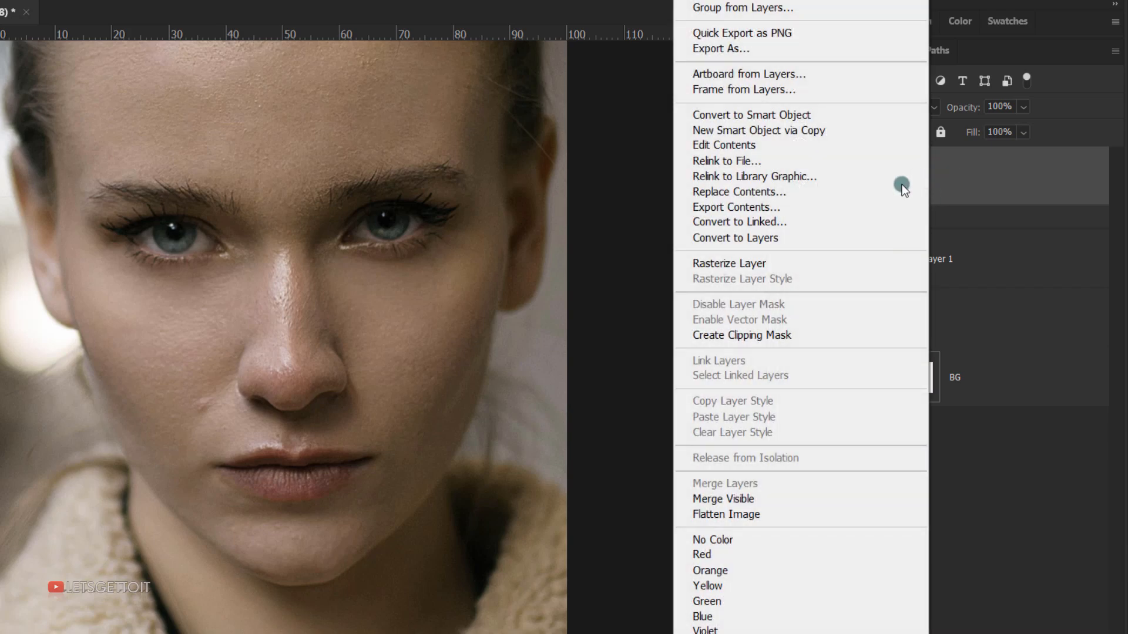
pyautogui.click(727, 336)
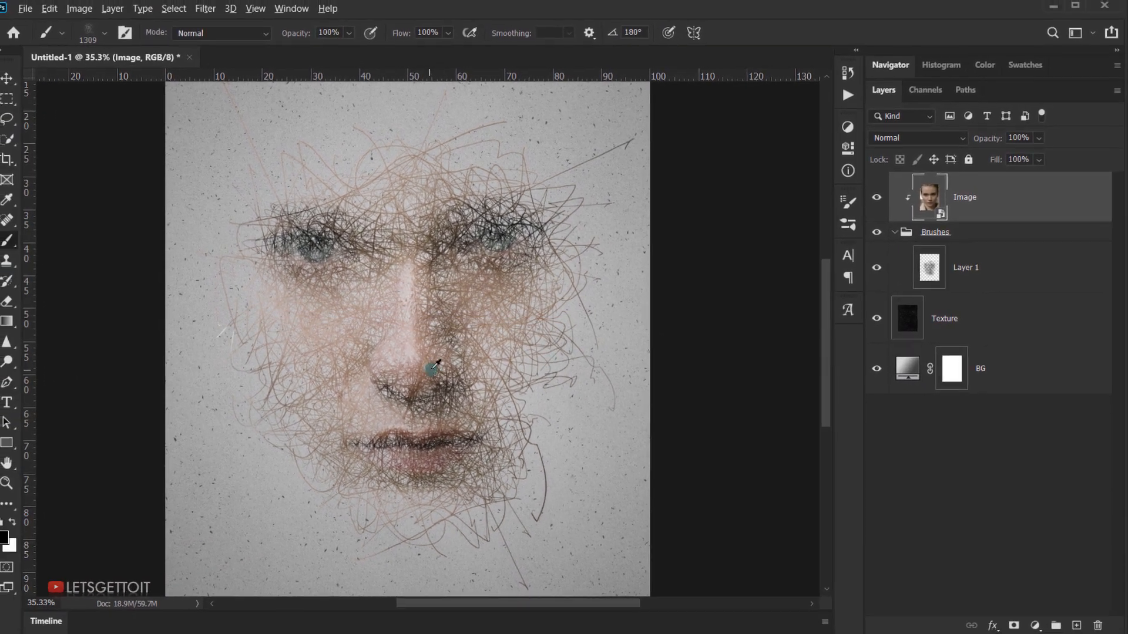
# Reinforce both eyes on Layer 1 with scribble stamps, using the brush reduced to 665 px
pyautogui.scroll(5, 433, 369)
pyautogui.moveTo(497, 268); pyautogui.dragTo(506, 300)
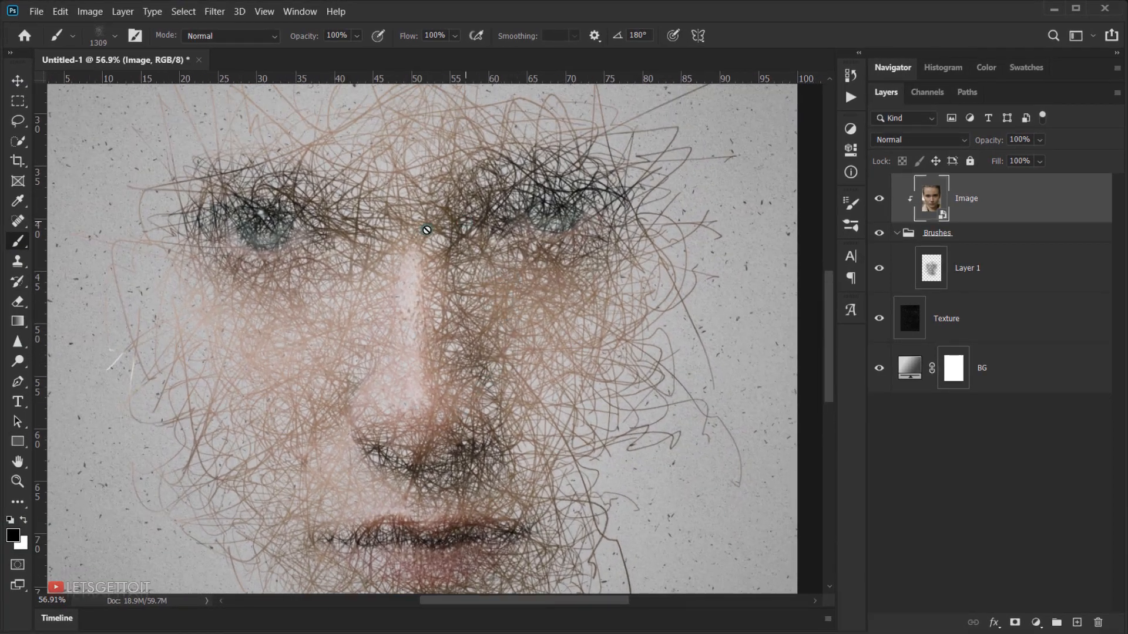
pyautogui.scroll(-4, 411, 279)
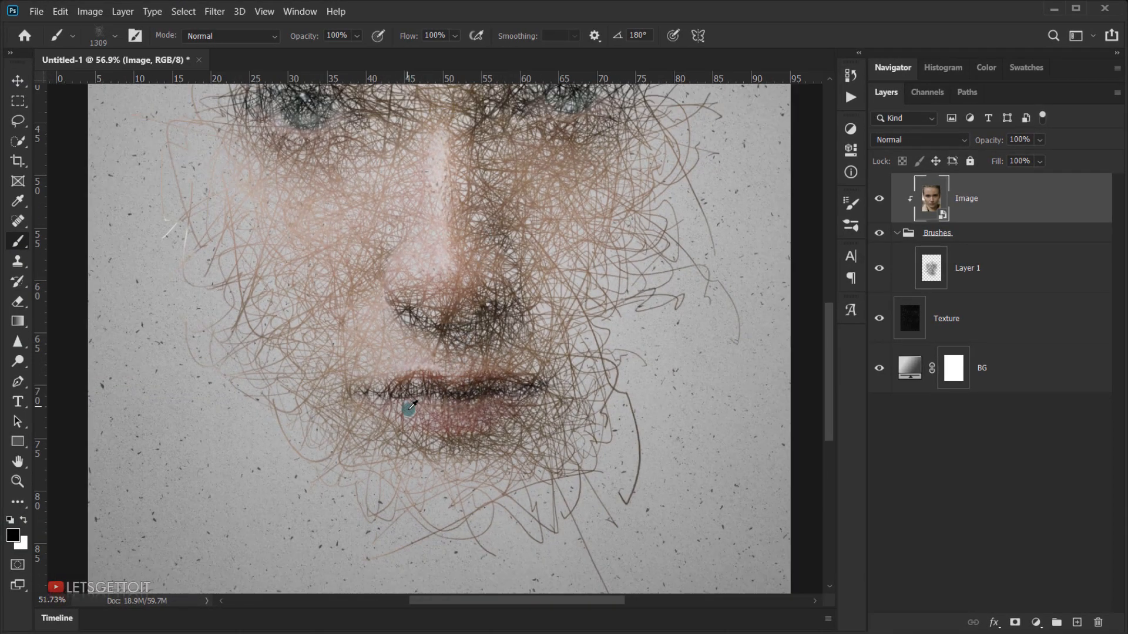
pyautogui.click(968, 269)
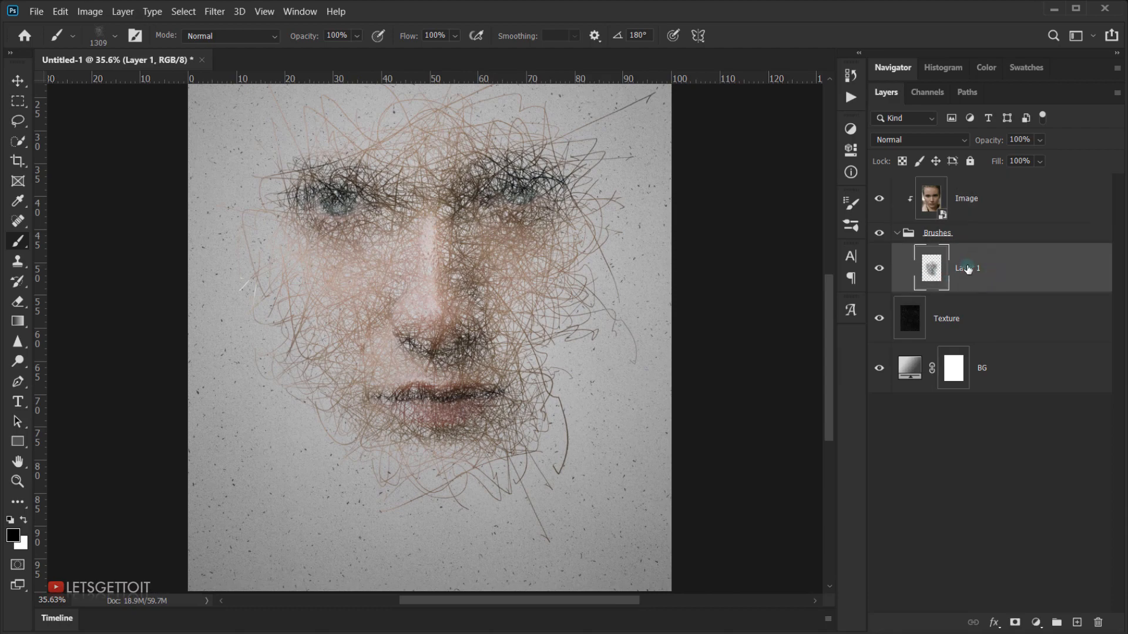
pyautogui.scroll(3, 397, 261)
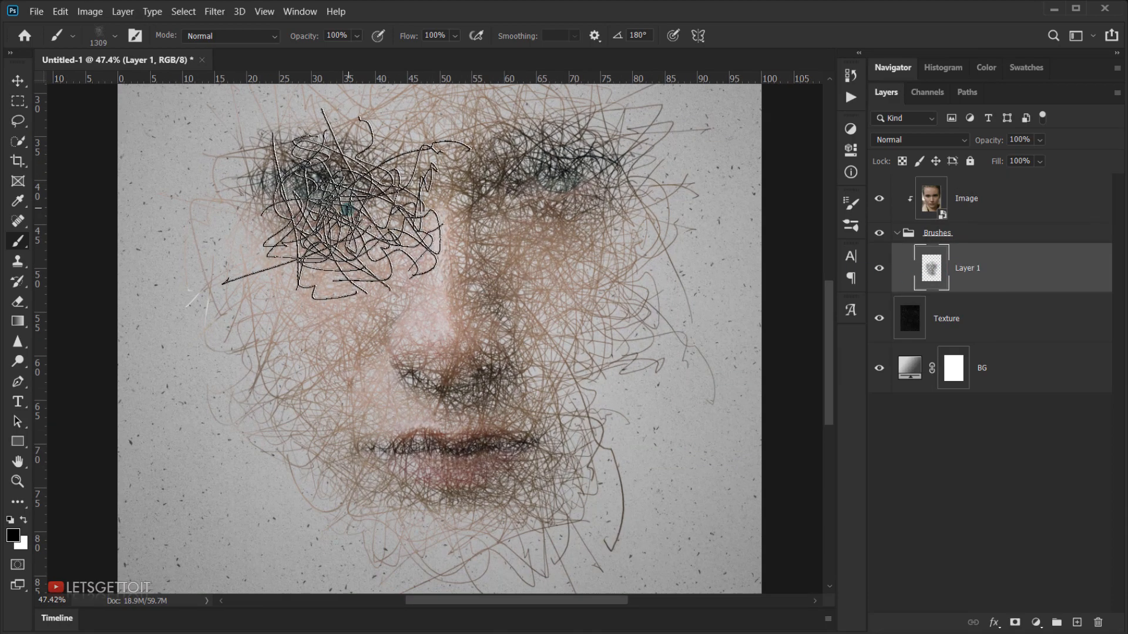
pyautogui.moveTo(341, 216)
pyautogui.mouseDown()
pyautogui.moveTo(301, 215)
pyautogui.moveTo(317, 209)
pyautogui.mouseUp()
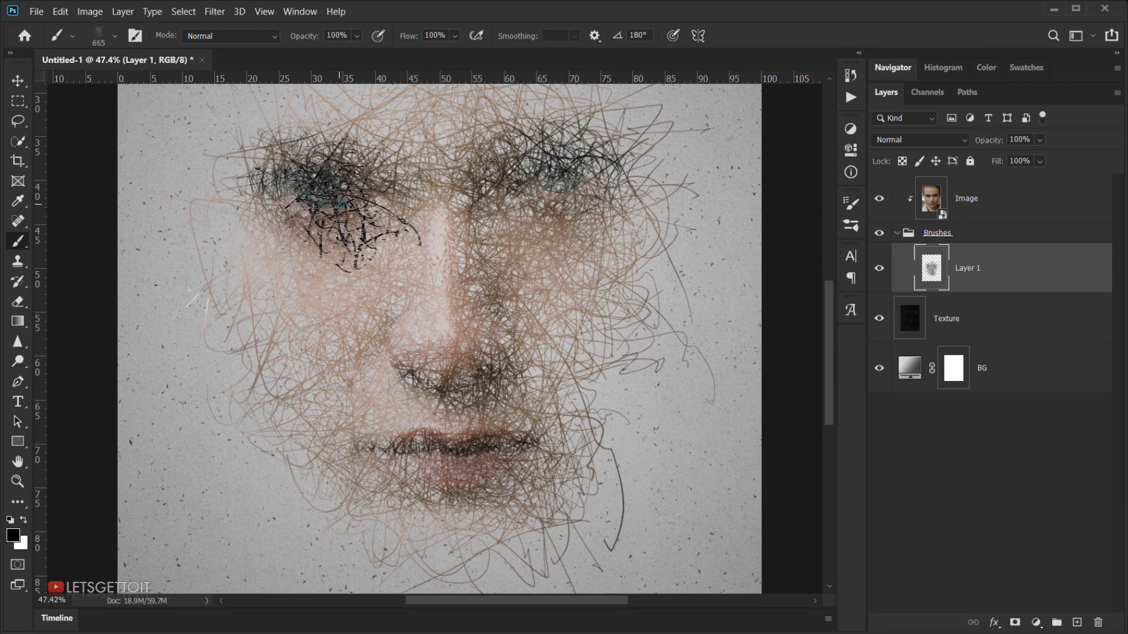
pyautogui.click(353, 206)
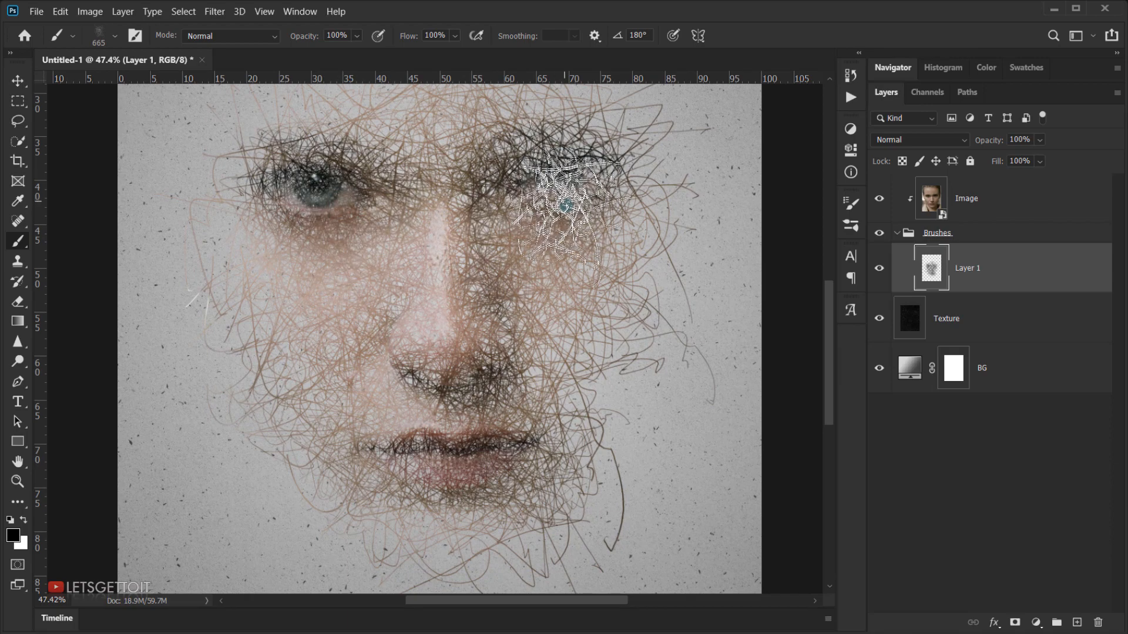
pyautogui.click(564, 206)
pyautogui.scroll(-1, 487, 260)
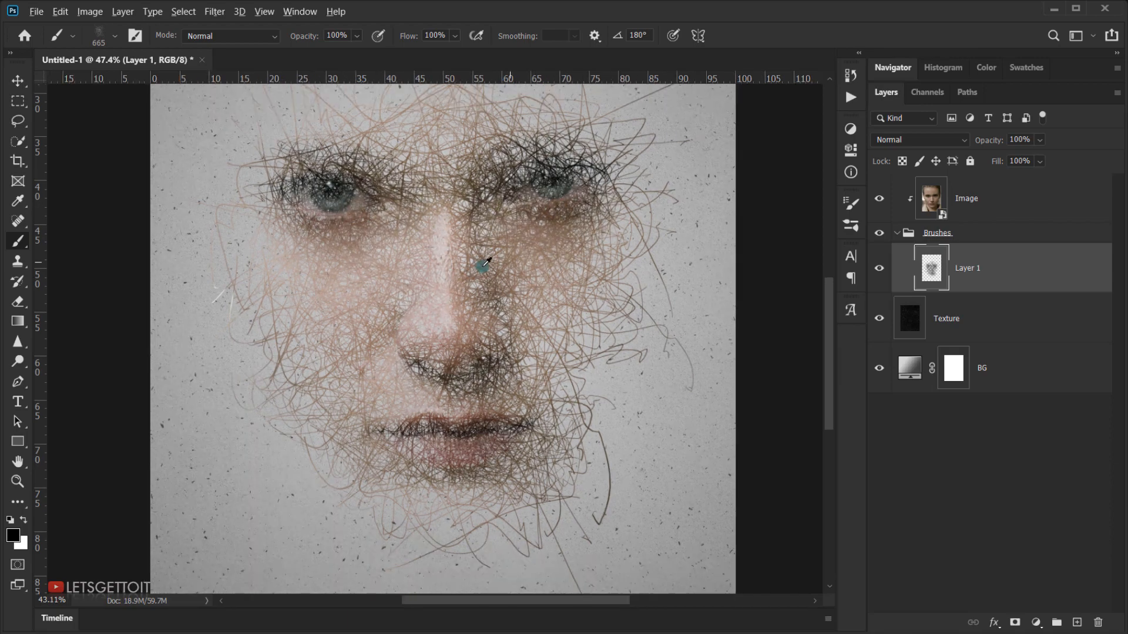
# Fill in the nose and mouth area on Layer 1 with denser scribbles, using the brush at 1031 px and 1150 px
pyautogui.scroll(-4, 482, 266)
pyautogui.moveTo(464, 266); pyautogui.dragTo(490, 264)
pyautogui.click(522, 200)
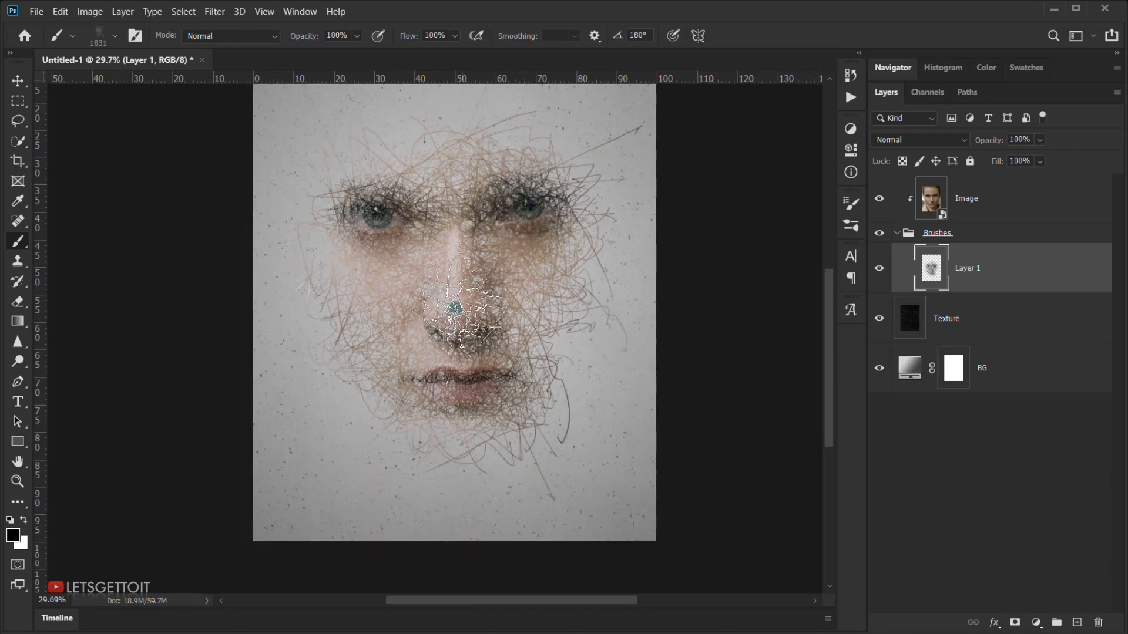
pyautogui.click(460, 311)
pyautogui.press('.')
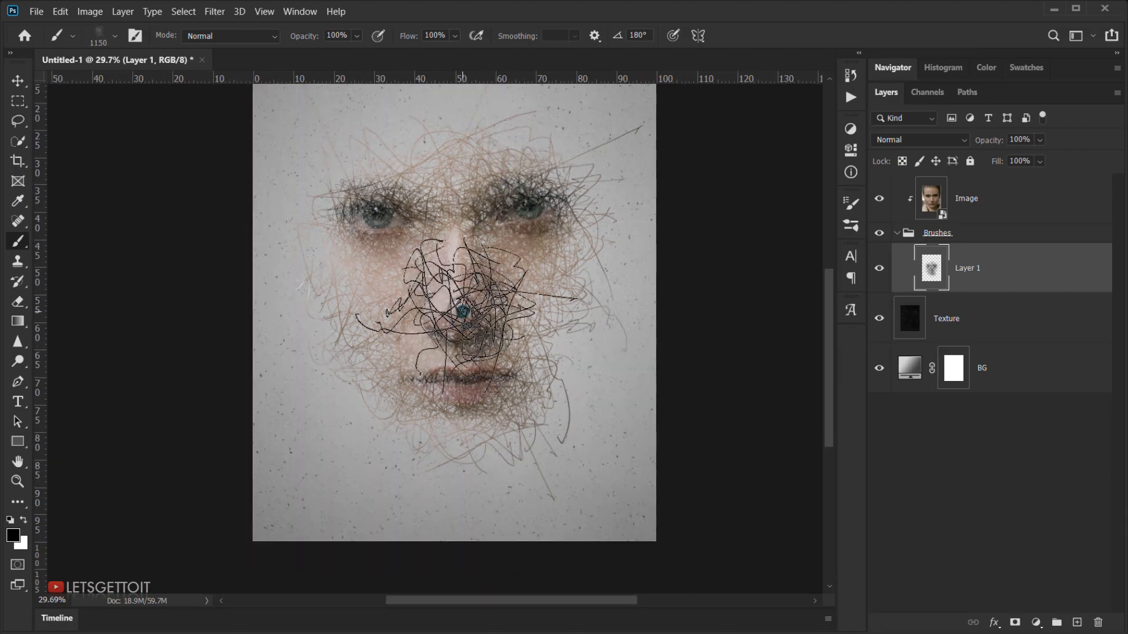
pyautogui.scroll(2, 461, 367)
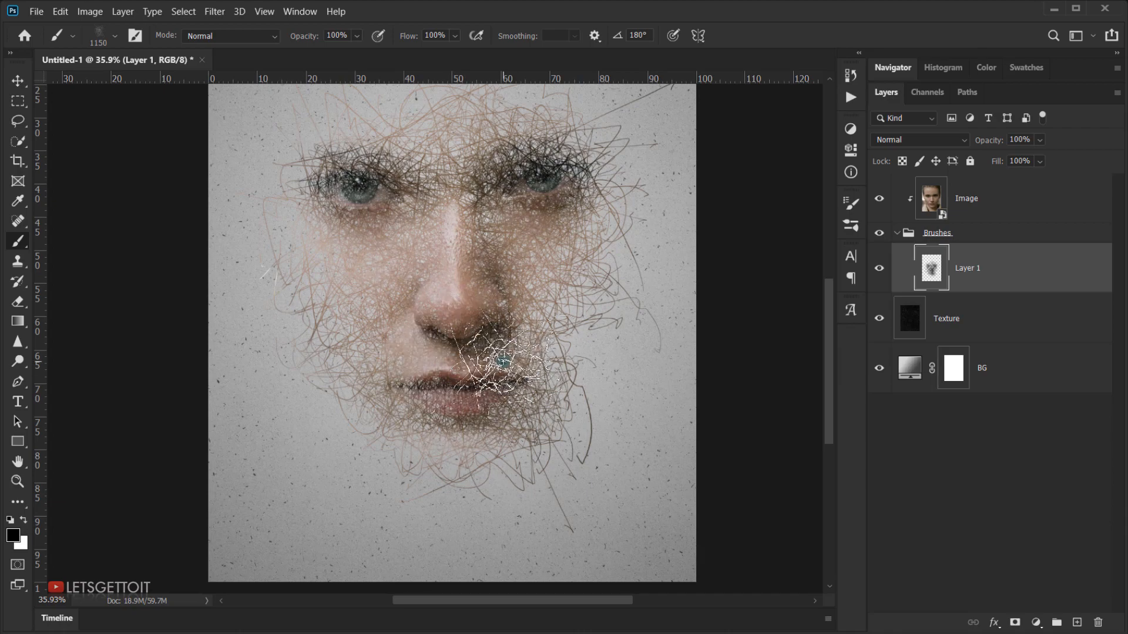
pyautogui.scroll(-6, 403, 365)
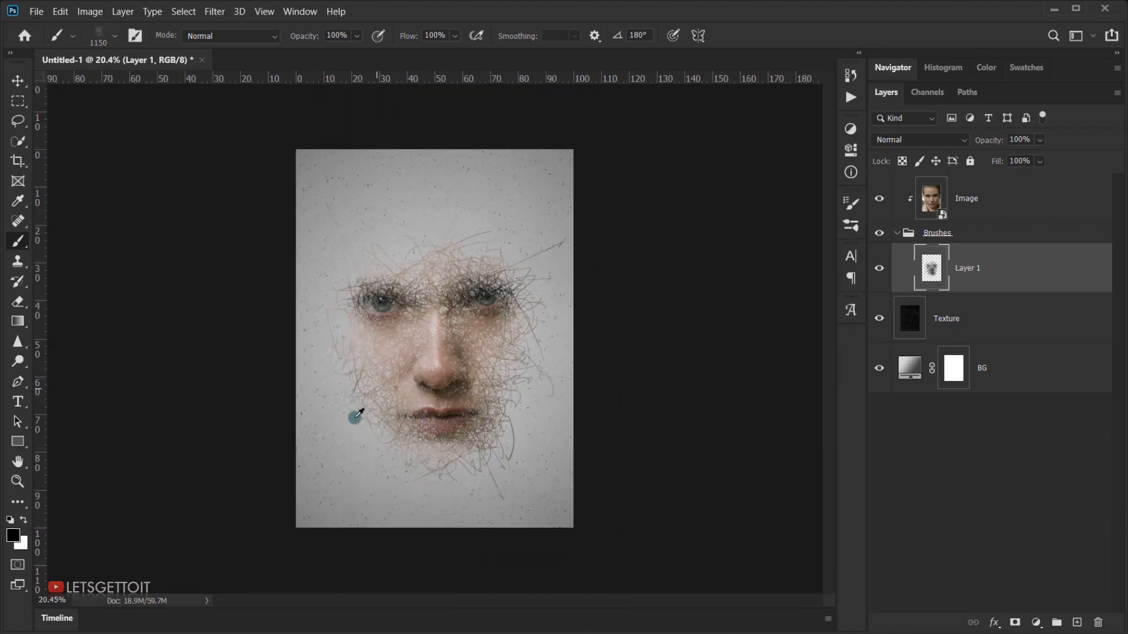
pyautogui.scroll(6, 357, 416)
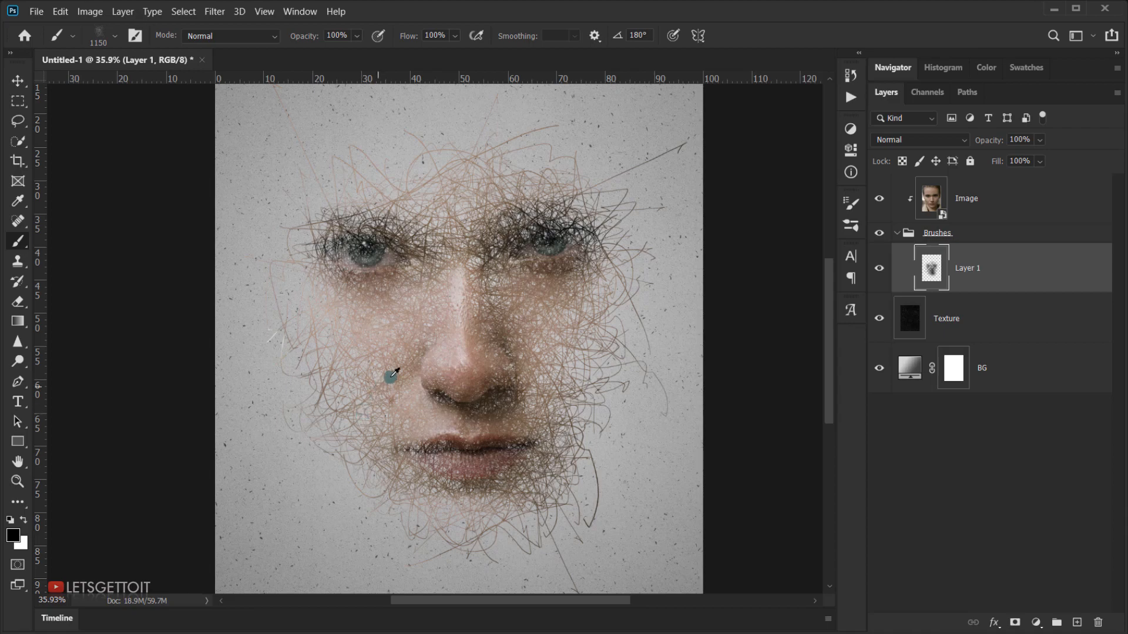
pyautogui.scroll(-6, 610, 383)
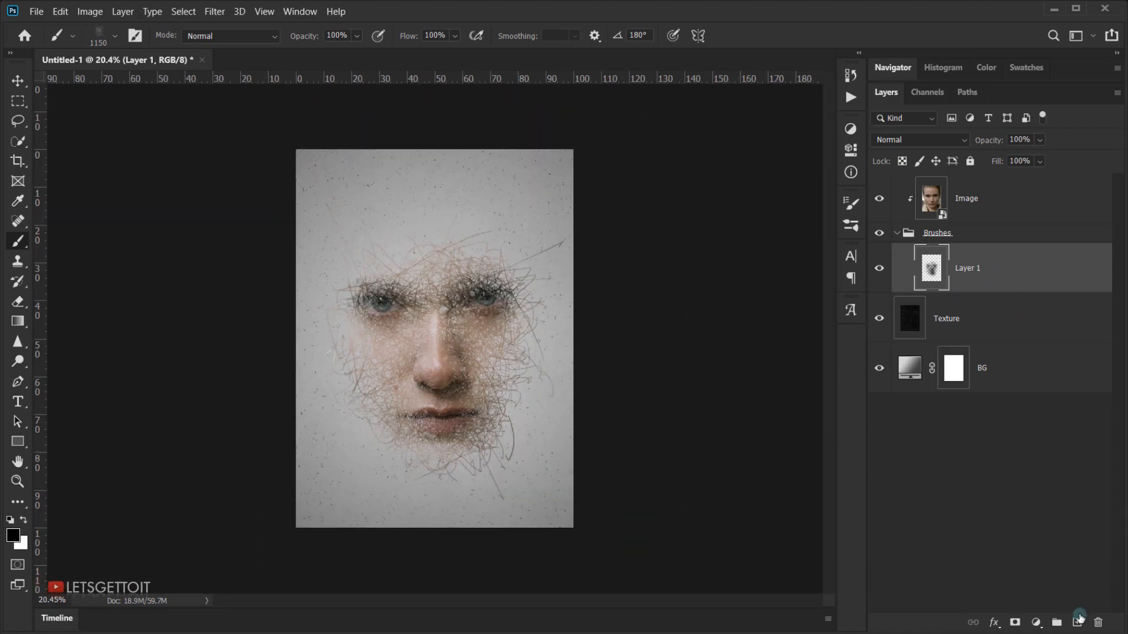
# Add a new layer above Layer 1 in the Brushes group and stamp scribbles over the face and forehead with the 2320 brush at 2016 px
pyautogui.click(1079, 622)
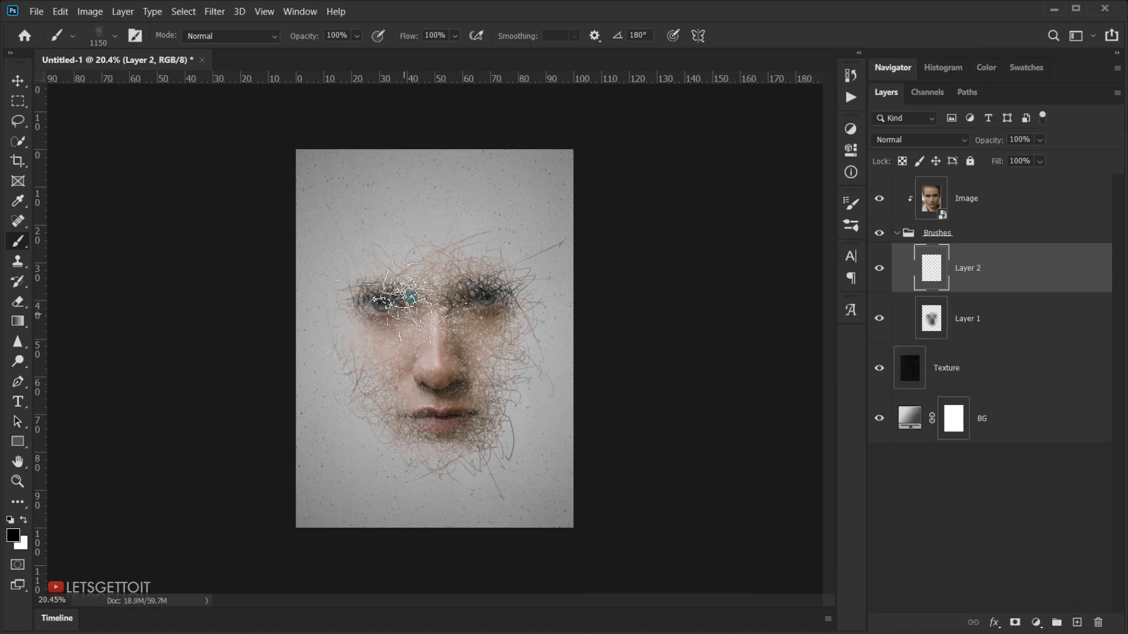
pyautogui.rightClick(389, 275)
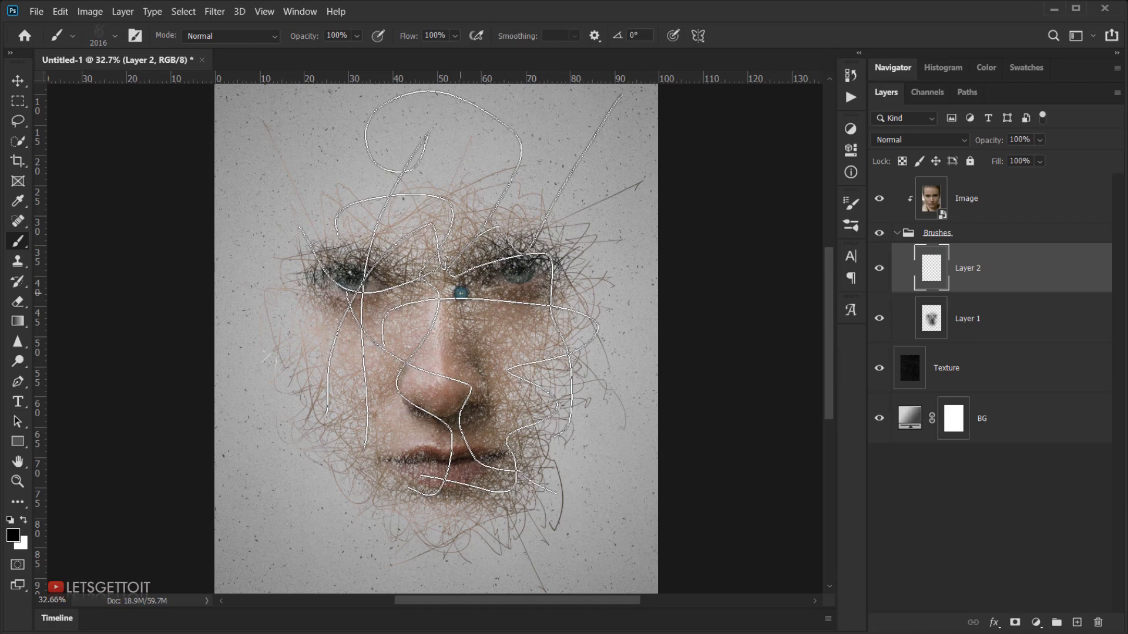
pyautogui.scroll(-2, 390, 408)
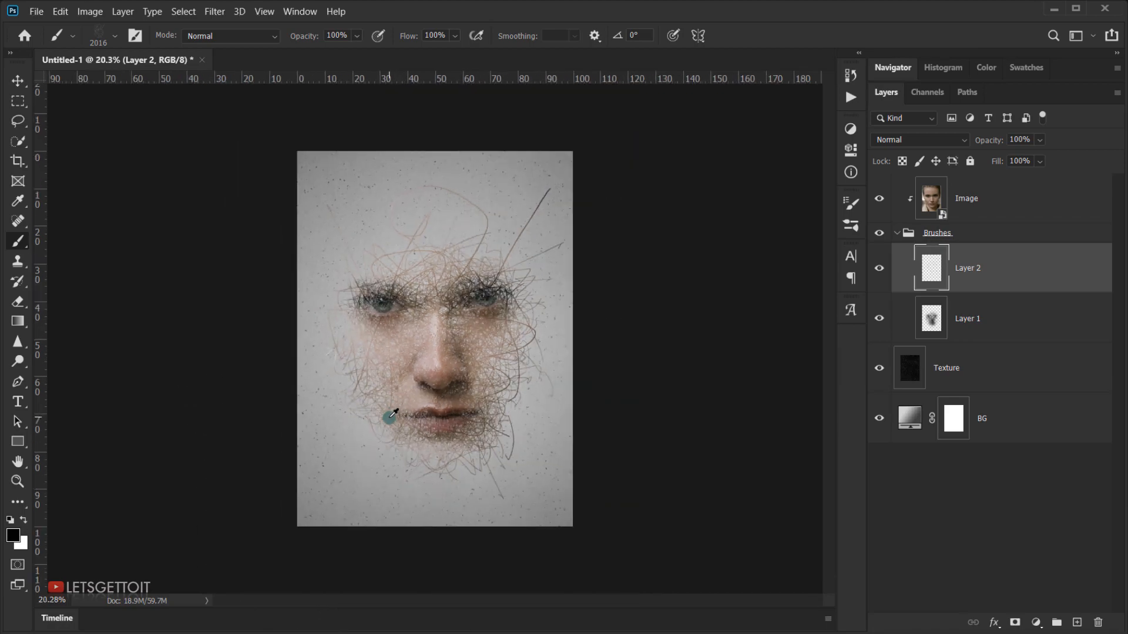
pyautogui.scroll(2, 391, 414)
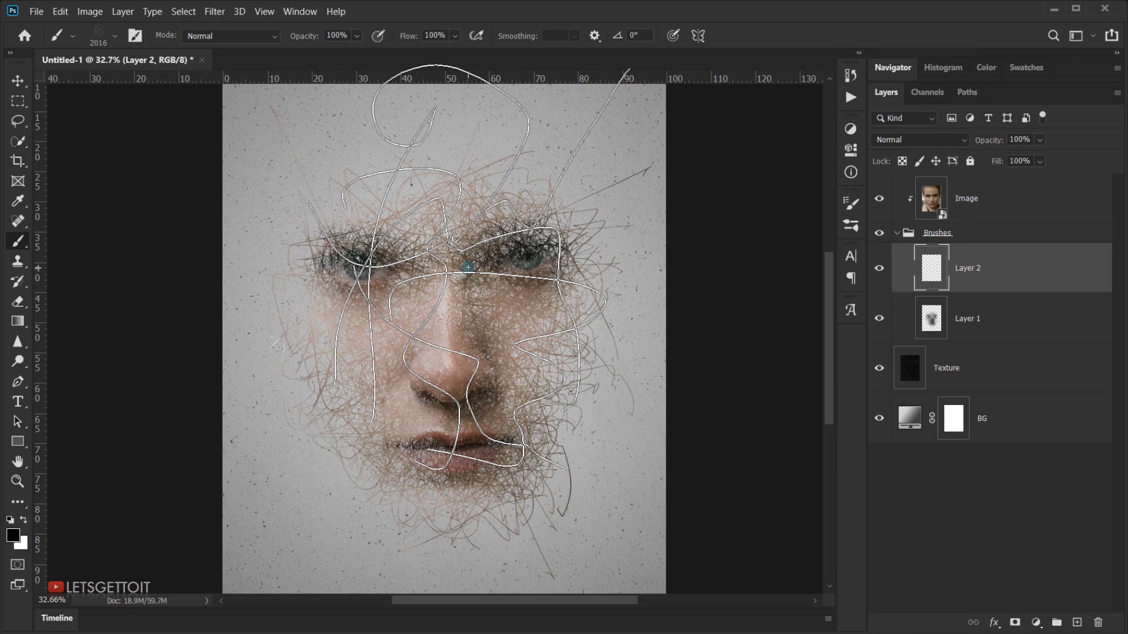
pyautogui.scroll(-3, 420, 262)
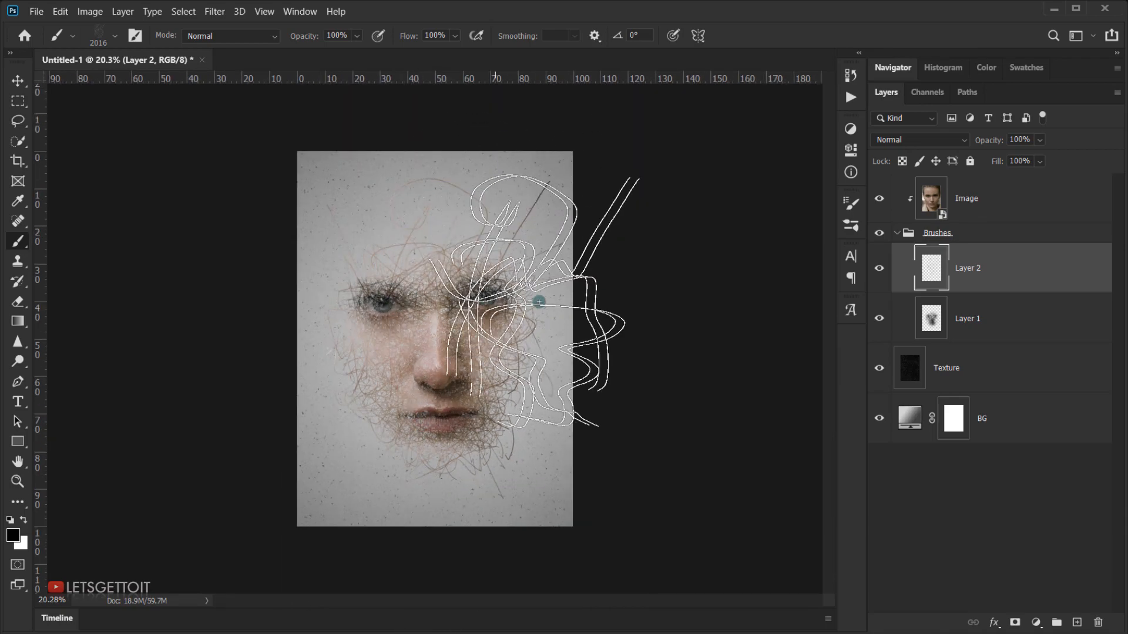
pyautogui.scroll(4, 393, 473)
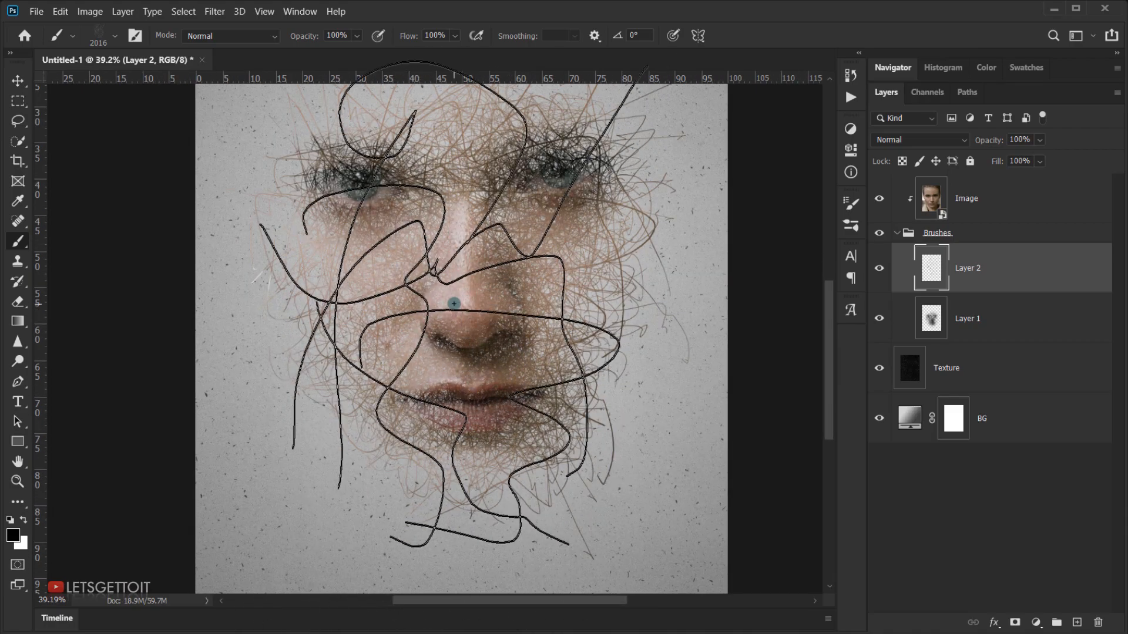
# Switch to the 2363 scribble brush and reduce its size to 1958 px
pyautogui.rightClick(418, 384)
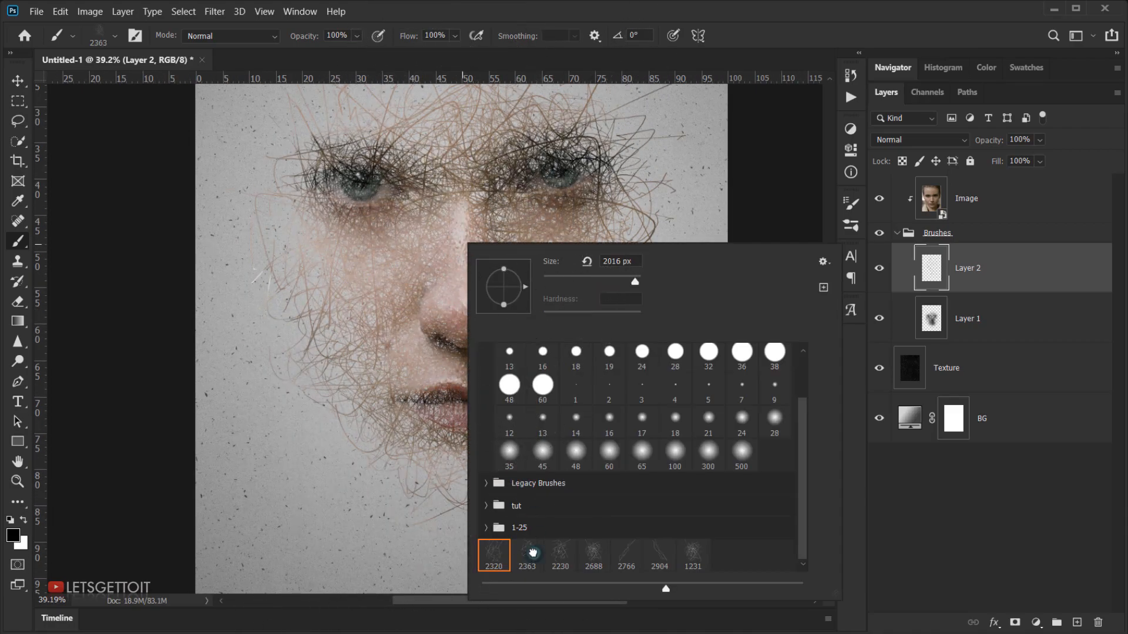
pyautogui.click(533, 553)
pyautogui.click(777, 28)
pyautogui.scroll(-6, 488, 340)
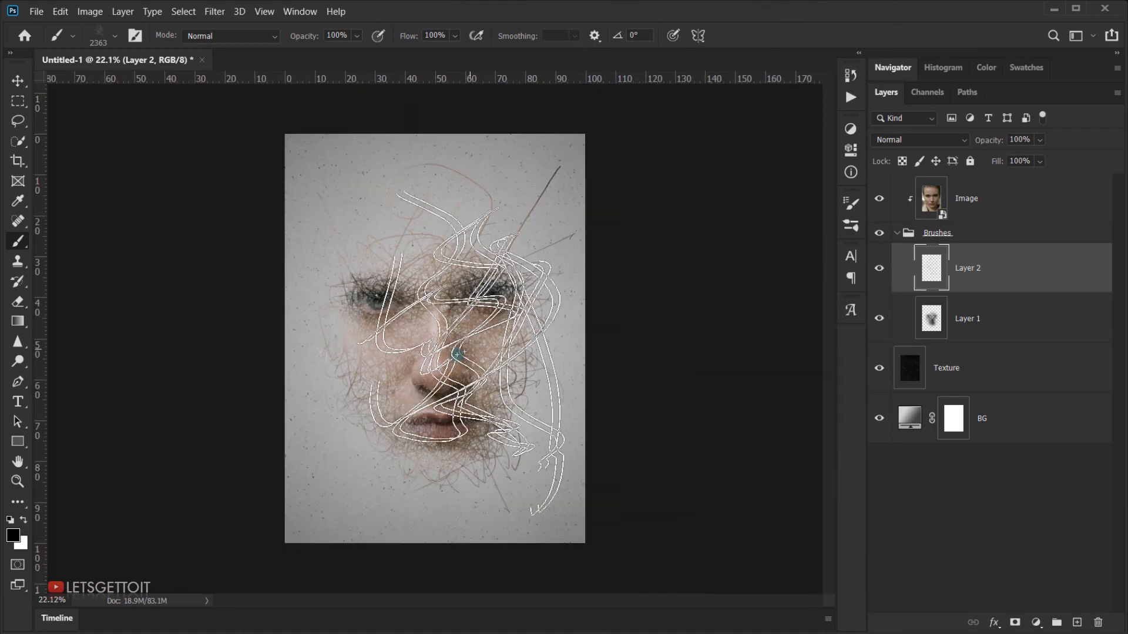
pyautogui.moveTo(434, 390); pyautogui.dragTo(402, 386)
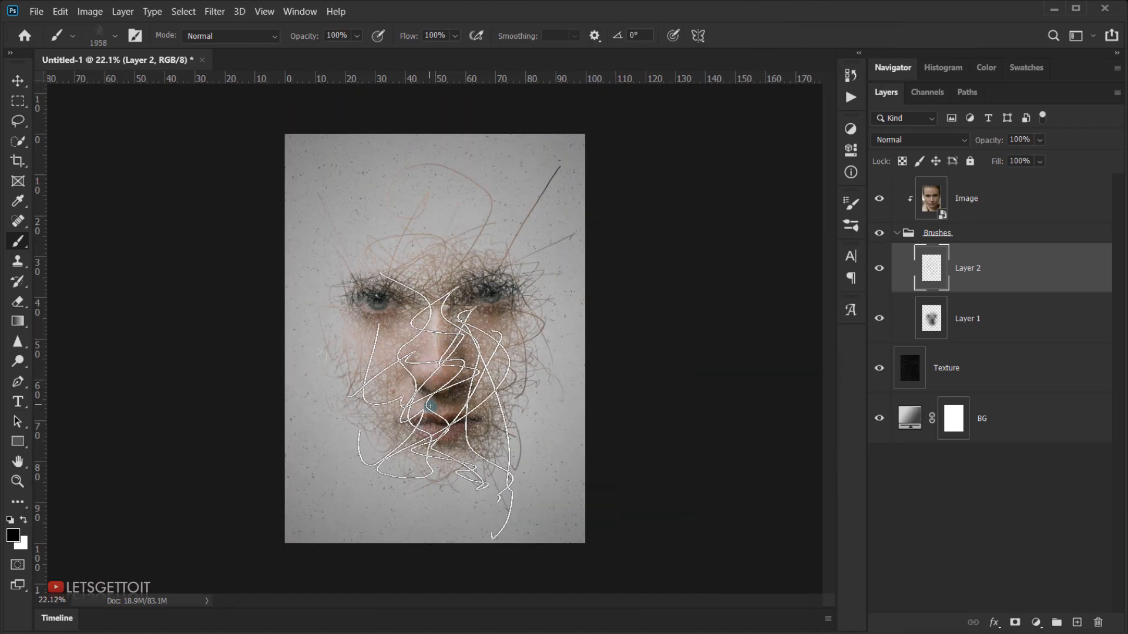
# Rotate the brush tip to -33° and stamp scribbles along the right side of the face and the chin on Layer 2
pyautogui.rightClick(457, 382)
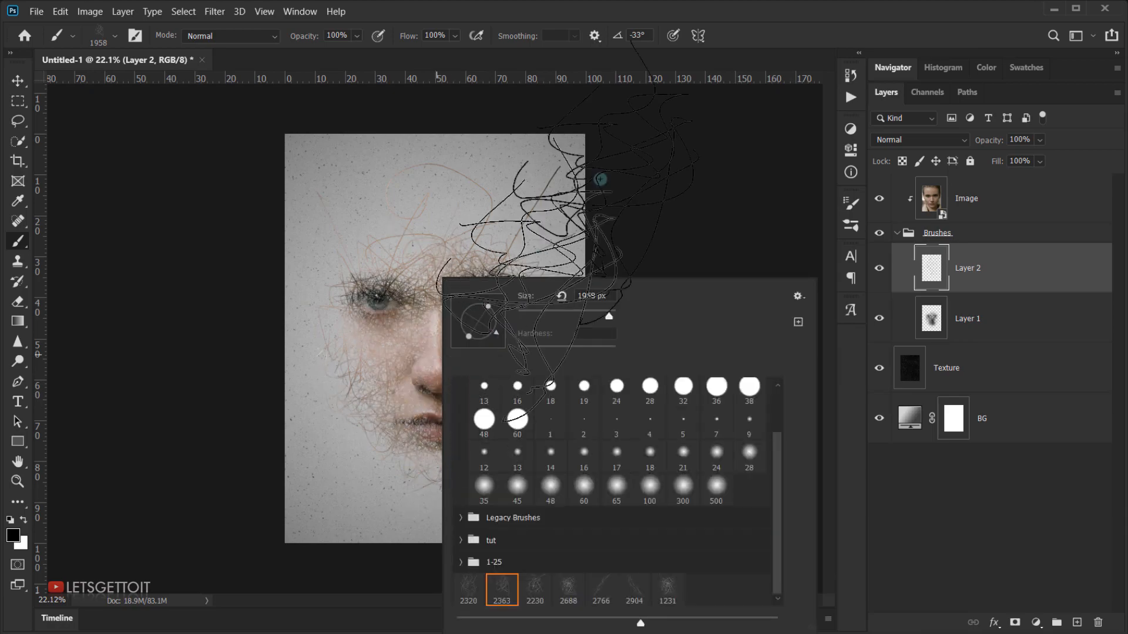
pyautogui.click(762, 39)
pyautogui.scroll(3, 452, 345)
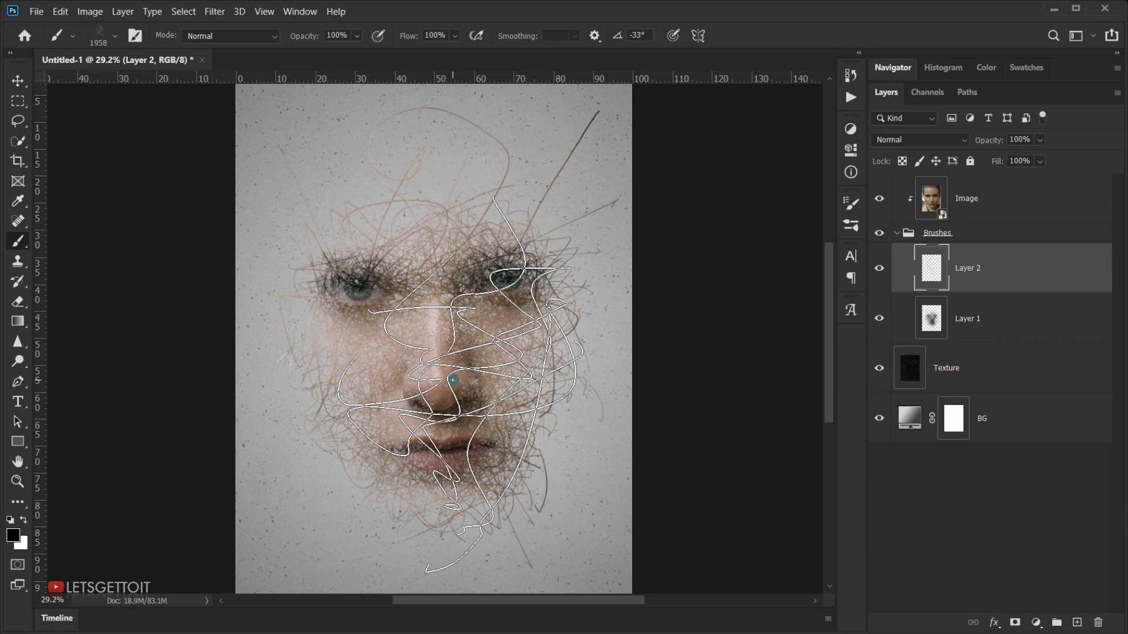
pyautogui.scroll(-2, 765, 410)
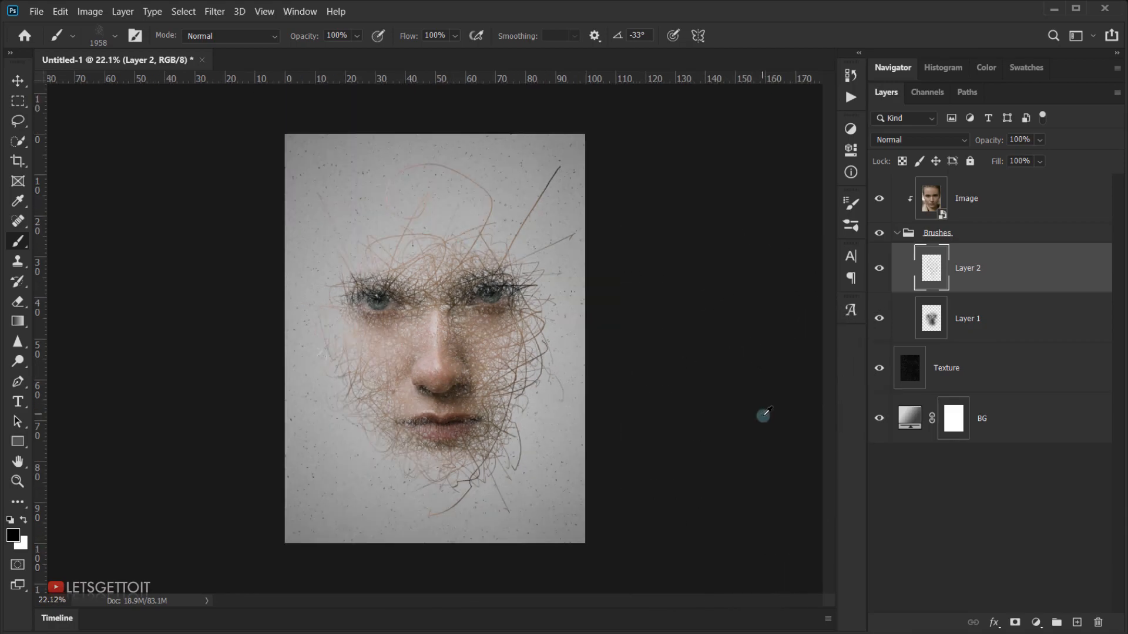
pyautogui.scroll(4, 556, 424)
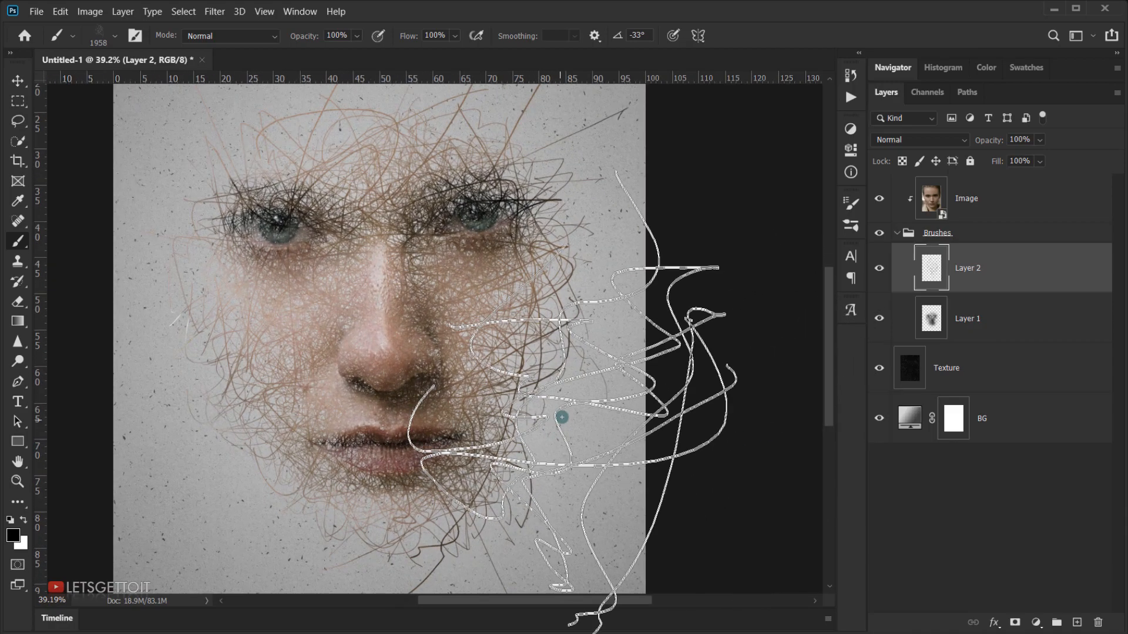
# Choose the 2230 scribble brush and rotate its tip to 14°
pyautogui.rightClick(375, 304)
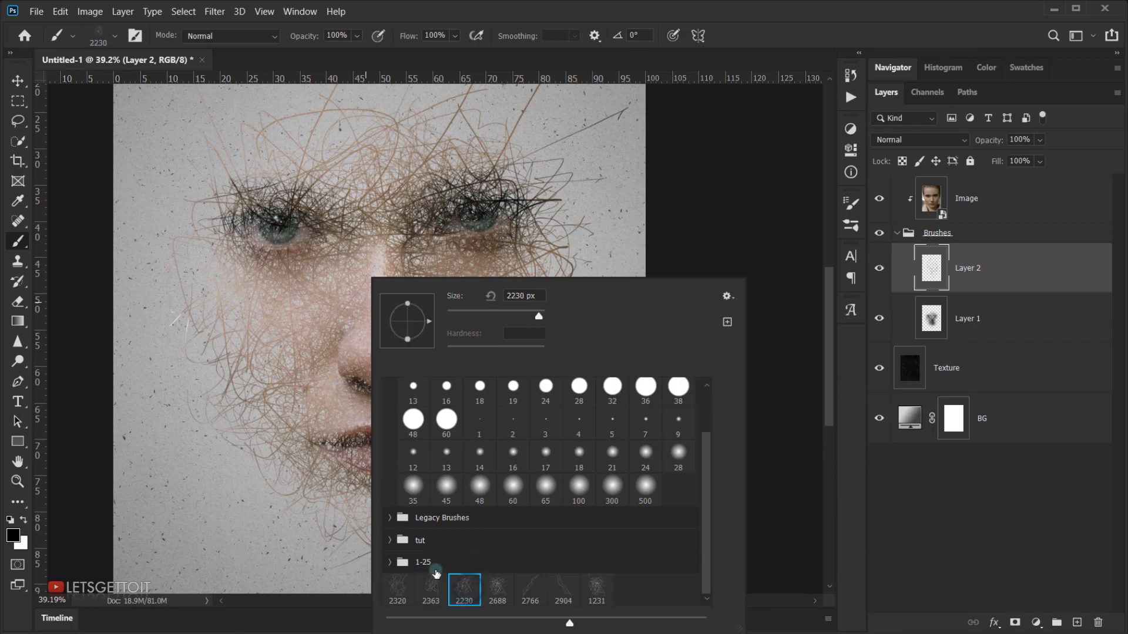
pyautogui.click(824, 49)
pyautogui.scroll(-4, 431, 356)
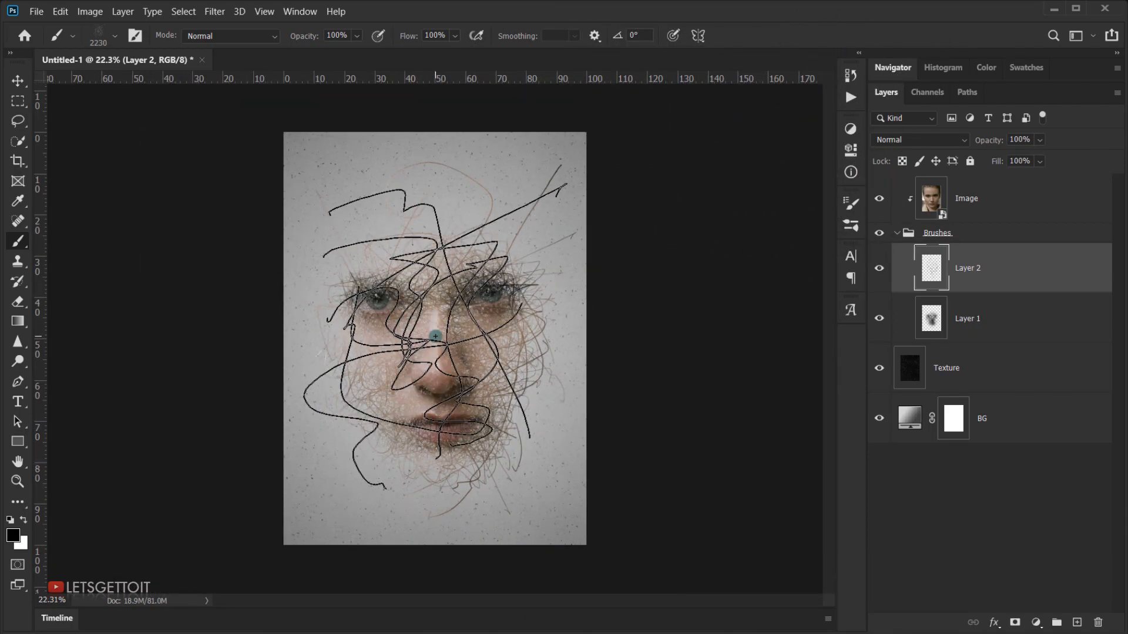
pyautogui.rightClick(436, 336)
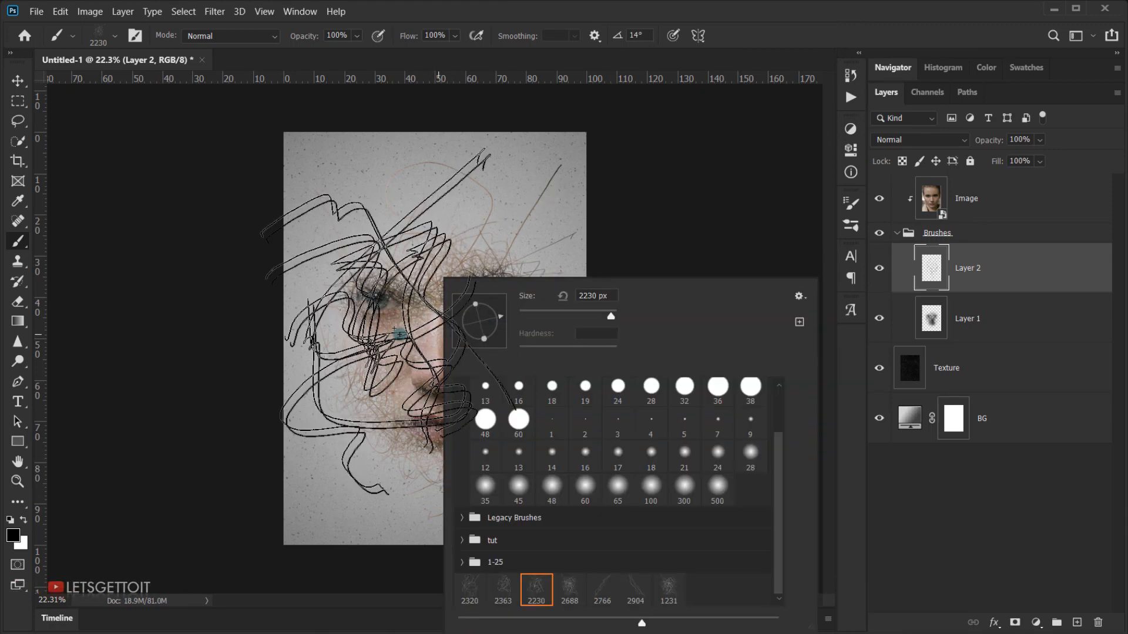
pyautogui.click(843, 37)
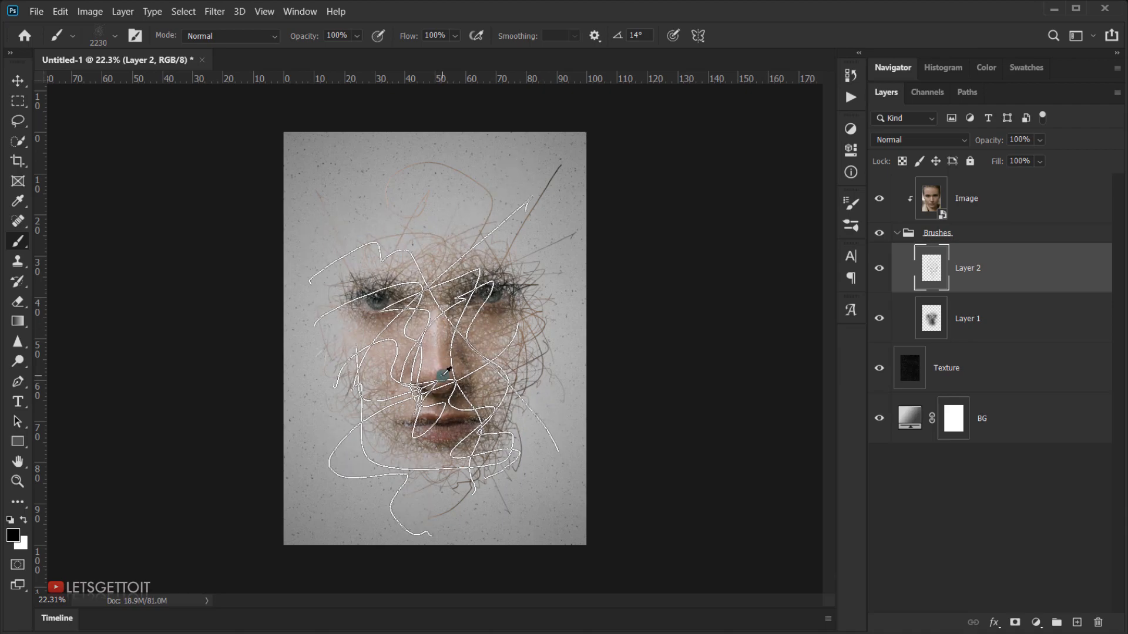
# Reduce the brush to 1567 px and stamp scribbles over the left side of the face on Layer 2
pyautogui.moveTo(442, 374)
pyautogui.mouseDown()
pyautogui.moveTo(414, 372)
pyautogui.moveTo(427, 369)
pyautogui.moveTo(405, 351)
pyautogui.mouseUp()
pyautogui.scroll(2, 413, 371)
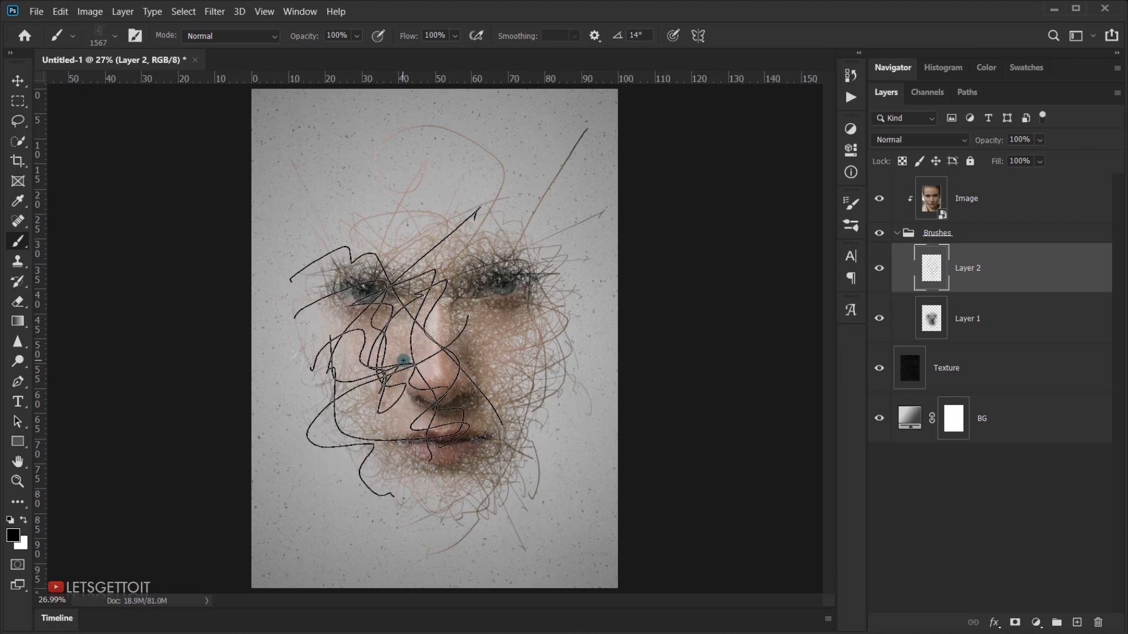
pyautogui.keyDown('alt'); pyautogui.scroll(-3, 581, 420); pyautogui.keyUp('alt')
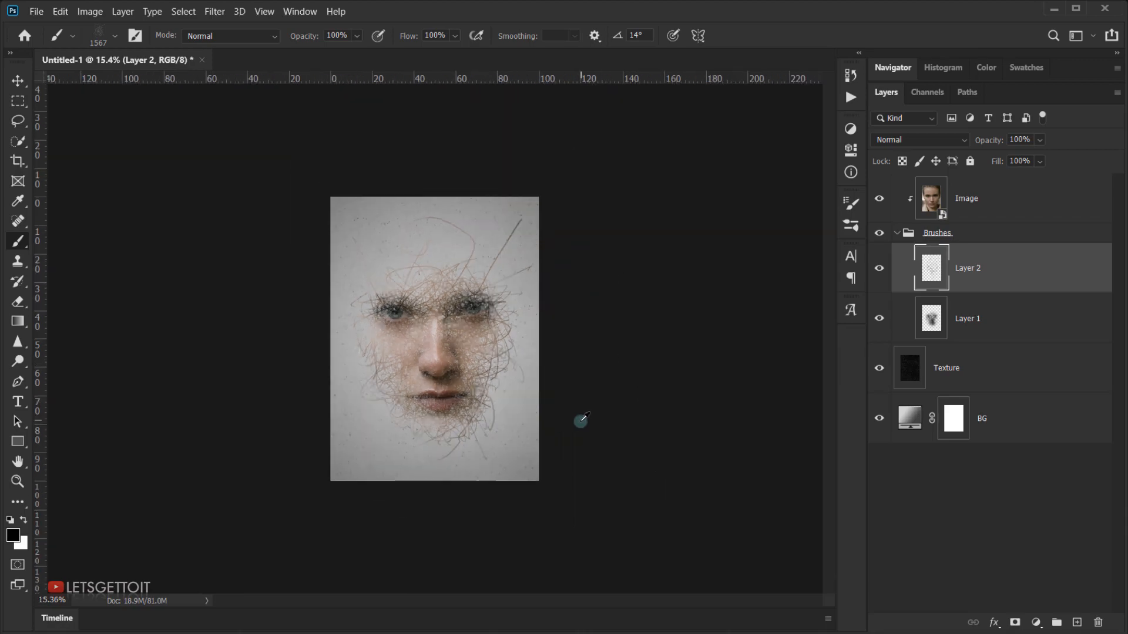
pyautogui.keyDown('alt'); pyautogui.scroll(3, 423, 363); pyautogui.keyUp('alt')
# Rotate the brush tip to 180°, enlarge it to 1896 px and stamp scribbles over the left cheek, extending a line toward the canvas's lower left
pyautogui.rightClick(399, 281)
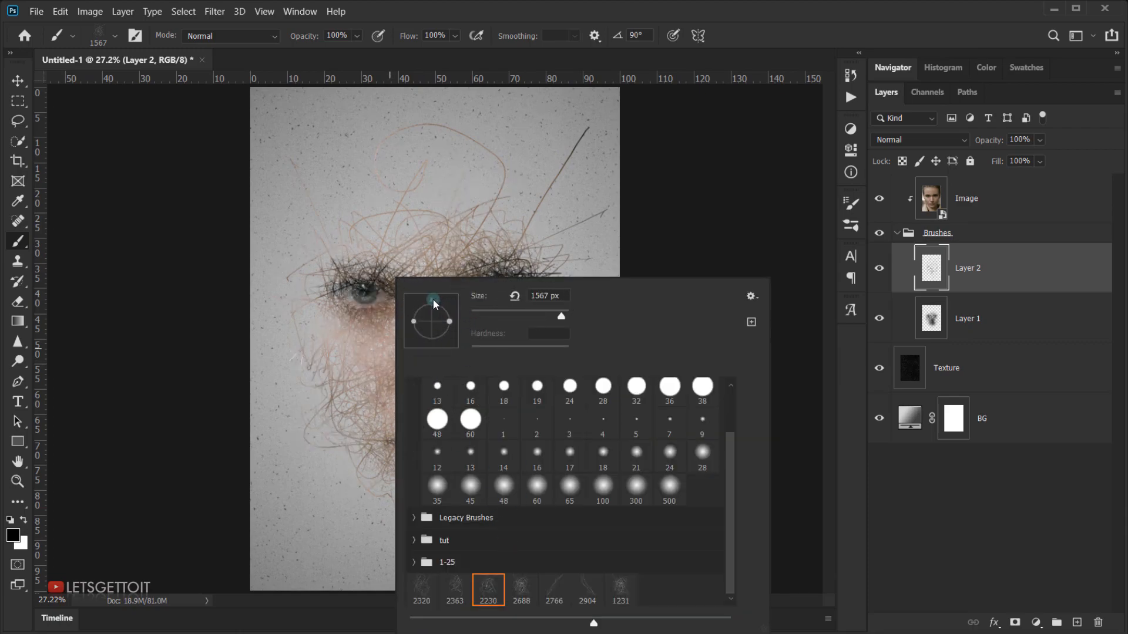
pyautogui.moveTo(434, 303); pyautogui.dragTo(432, 309)
pyautogui.click(774, 43)
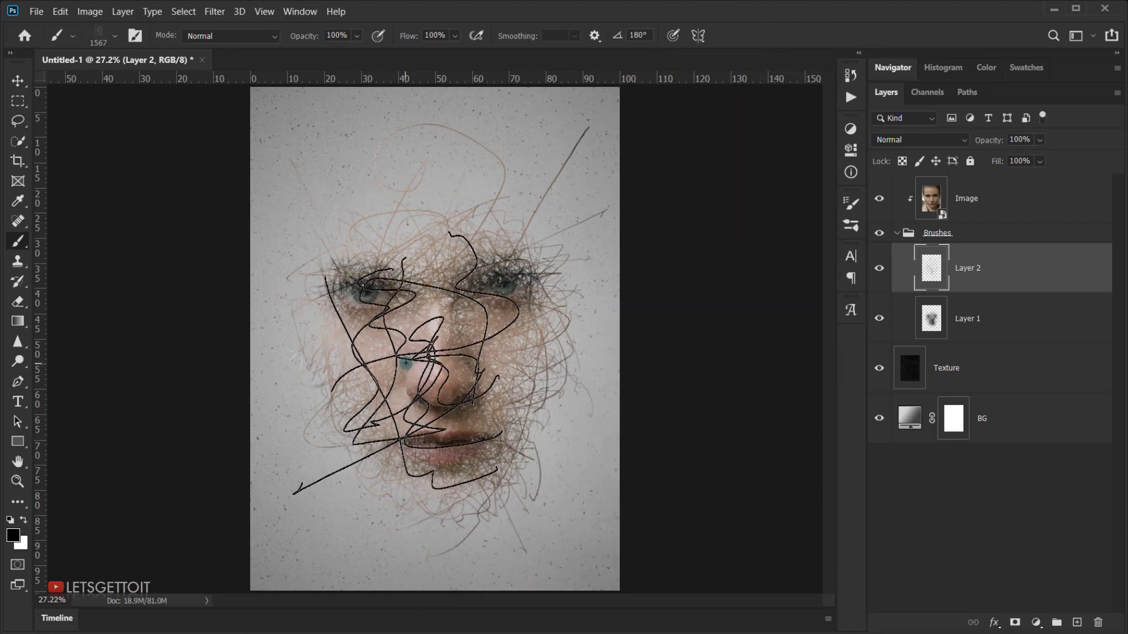
pyautogui.moveTo(406, 365); pyautogui.dragTo(438, 369)
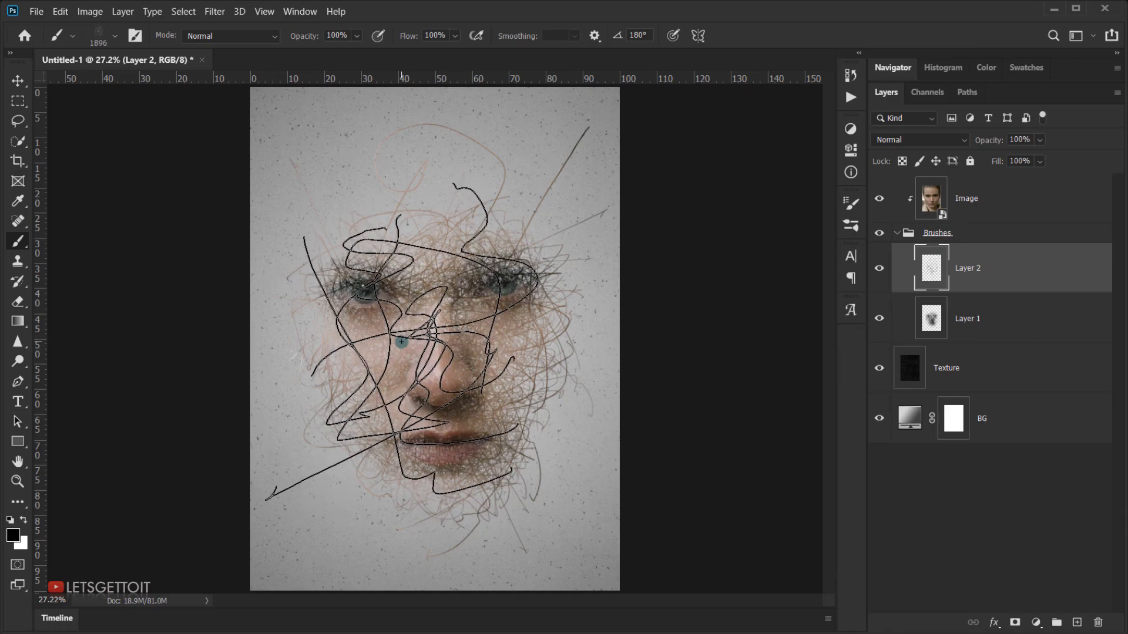
pyautogui.scroll(-2, 434, 339)
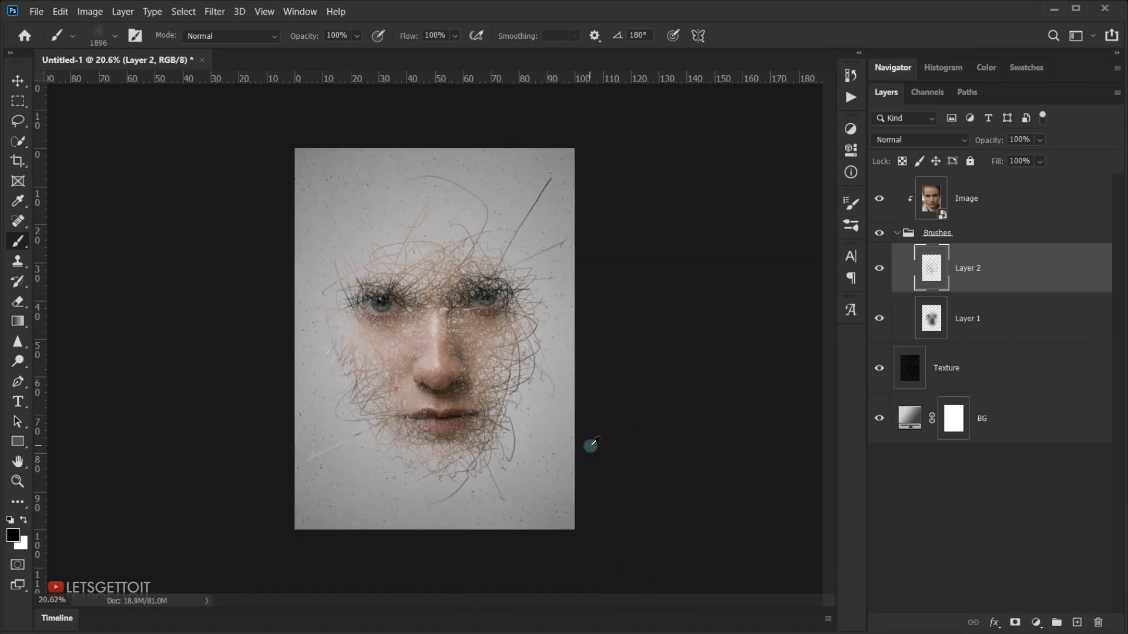
pyautogui.scroll(3, 465, 414)
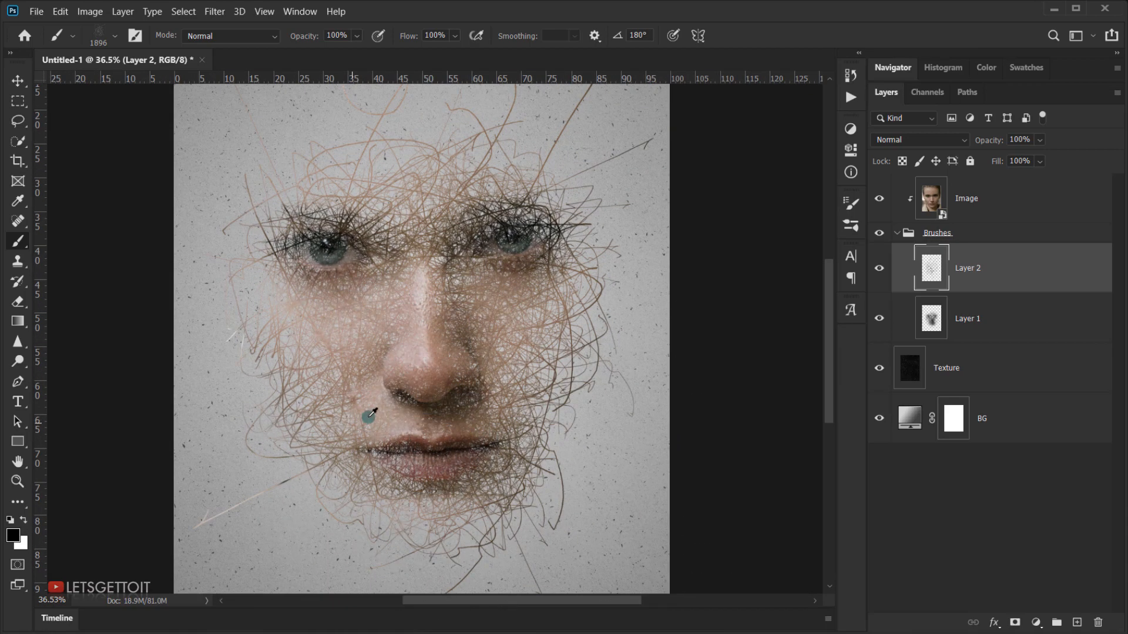
pyautogui.scroll(-2, 481, 428)
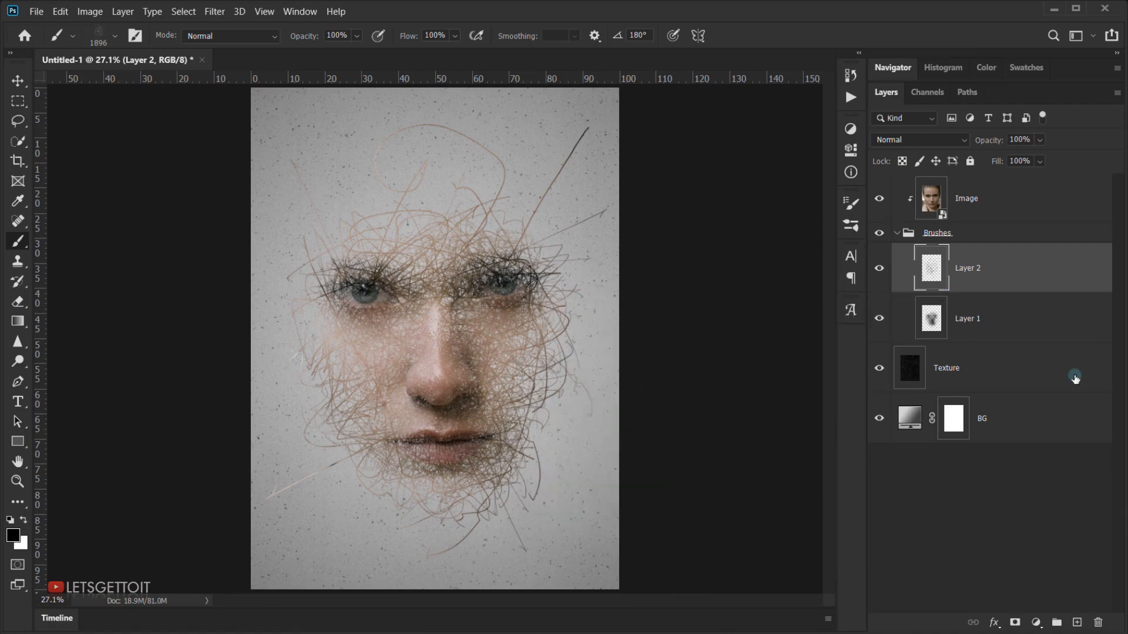
# Add a new layer above Layer 2 and choose the 2766 strand brush, reduced to 1777 px
pyautogui.click(1078, 623)
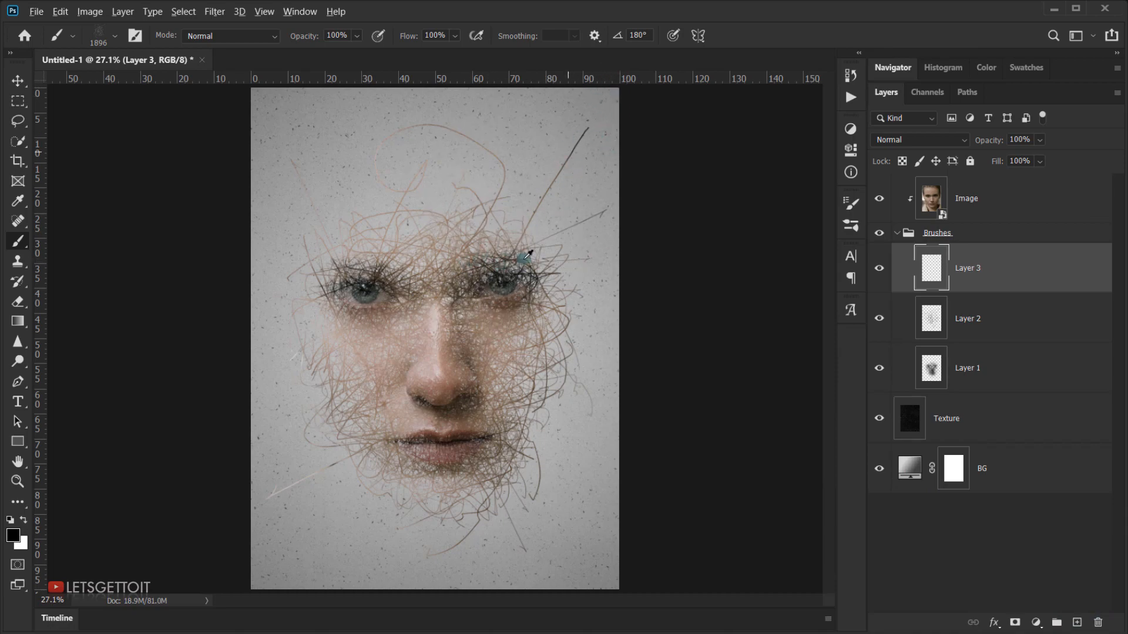
pyautogui.scroll(-2, 541, 220)
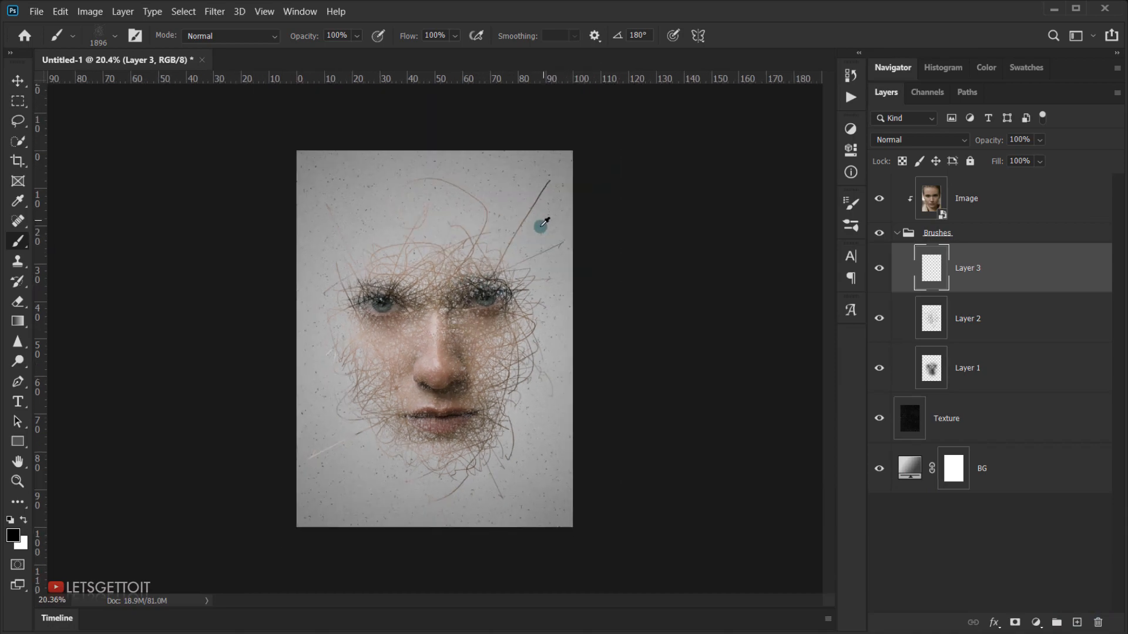
pyautogui.rightClick(431, 263)
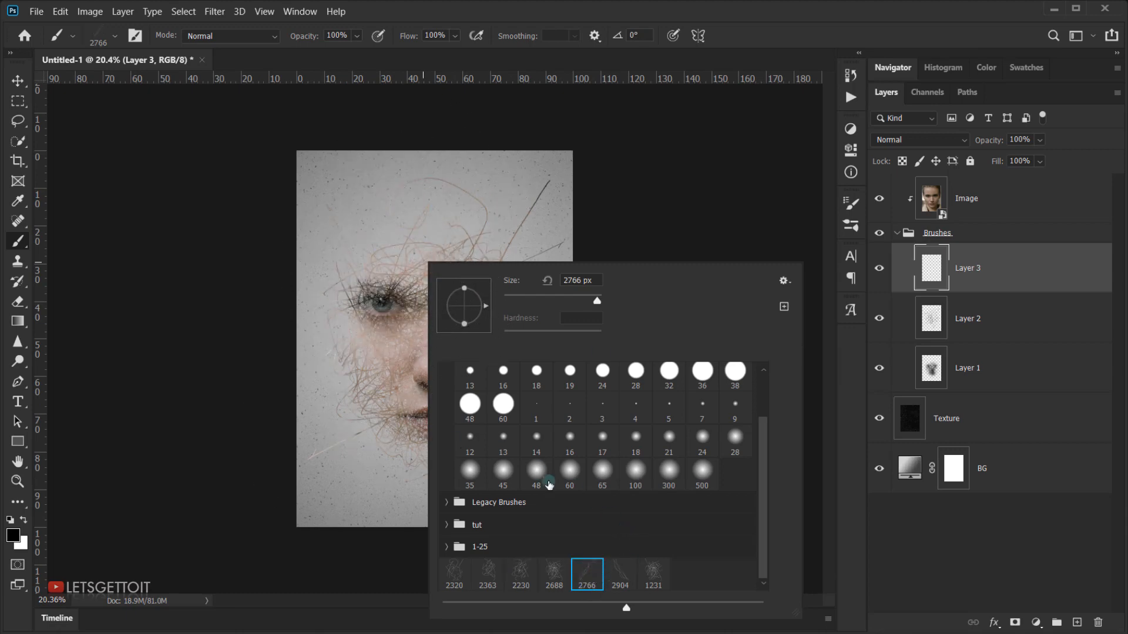
pyautogui.click(784, 56)
pyautogui.scroll(6, 434, 383)
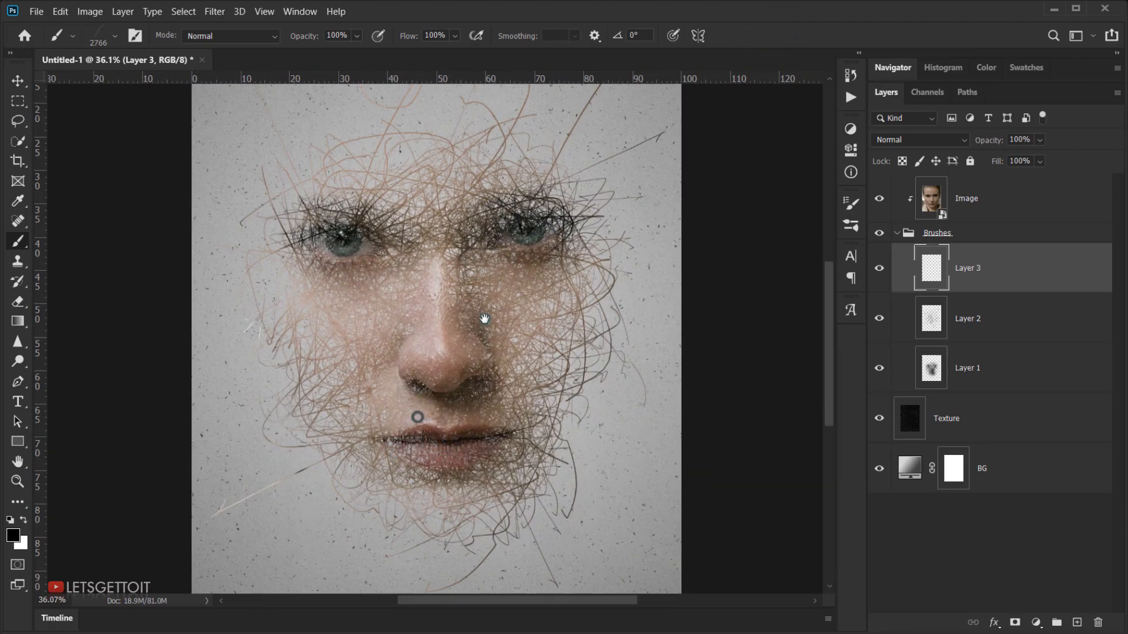
pyautogui.moveTo(417, 418); pyautogui.dragTo(549, 214)
pyautogui.moveTo(463, 303); pyautogui.dragTo(358, 308)
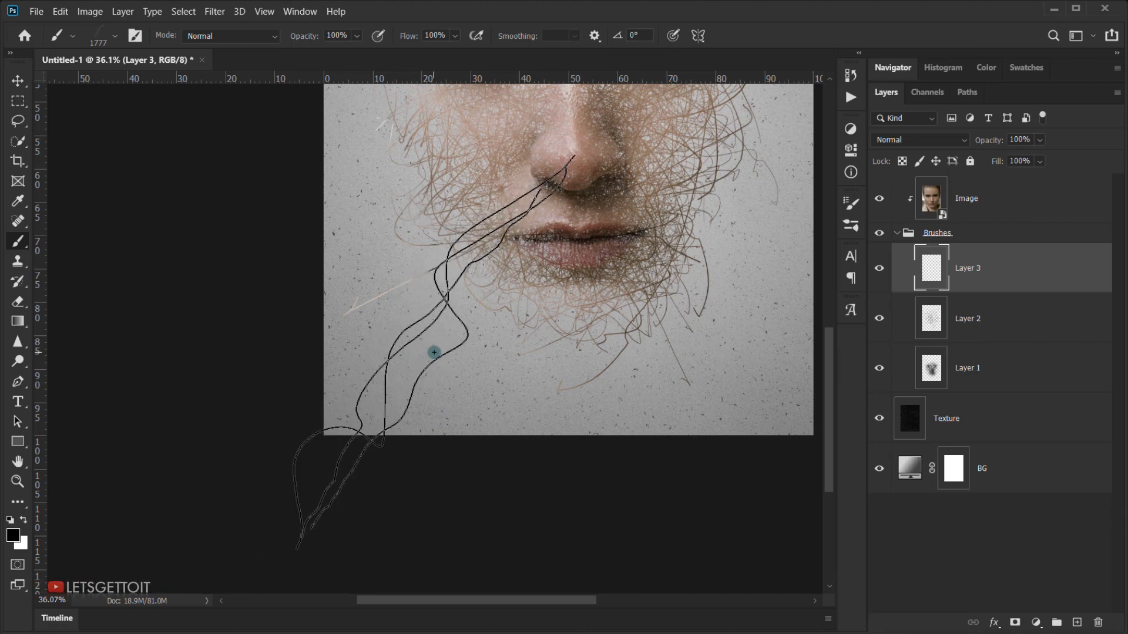
# Rotate the strand brush to -11° and stamp it on Layer 3 at the canvas's lower-left corner
pyautogui.rightClick(462, 279)
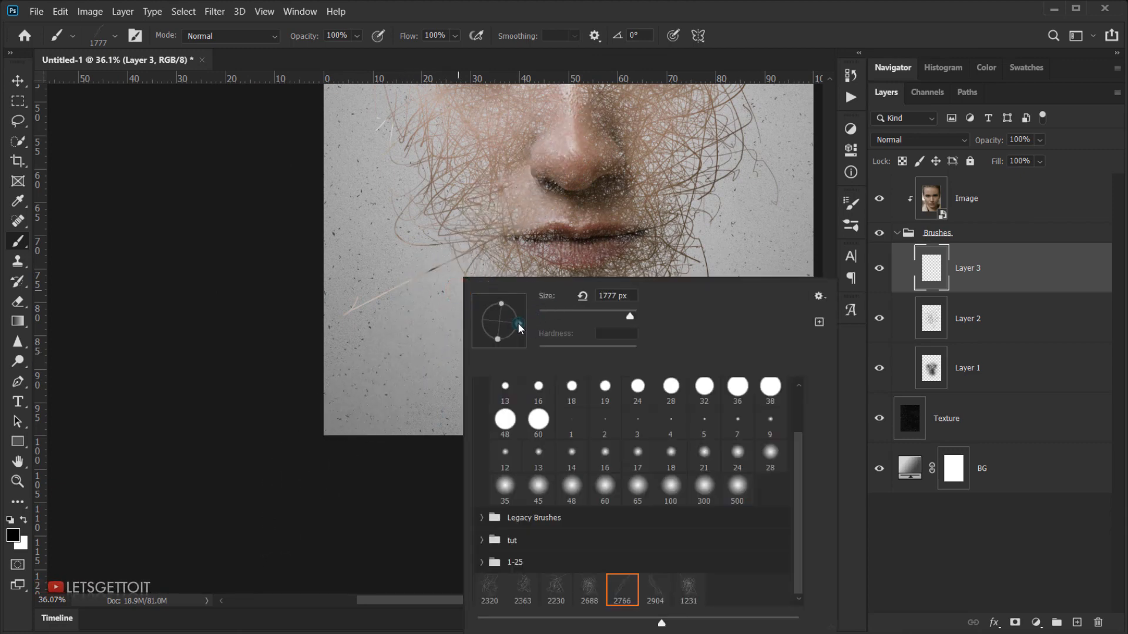
pyautogui.moveTo(520, 326); pyautogui.dragTo(519, 329)
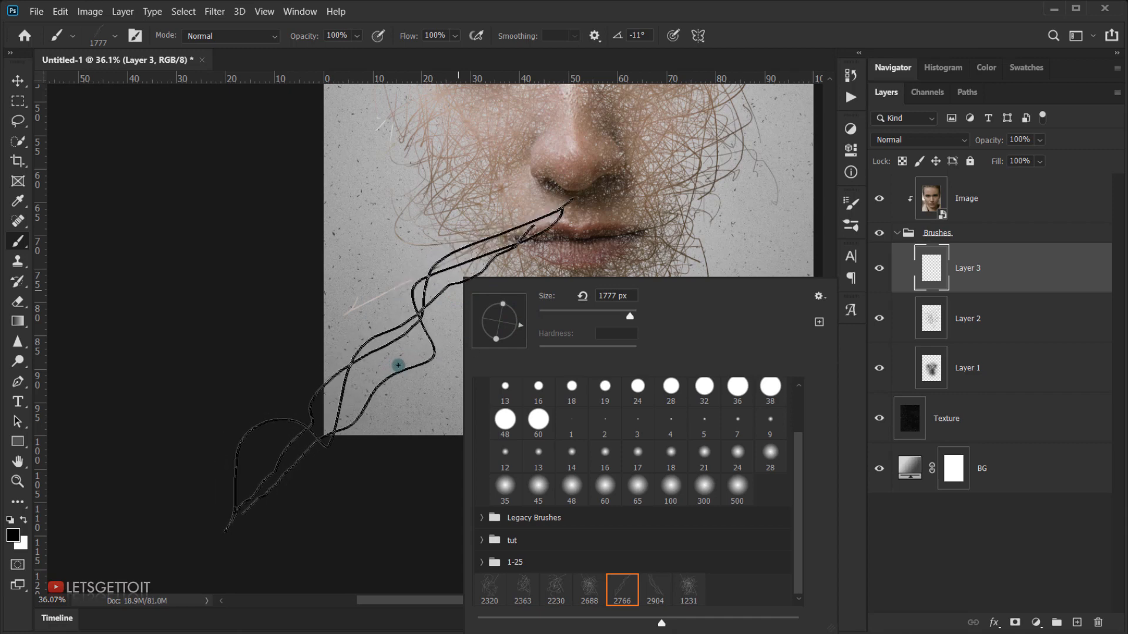
pyautogui.click(782, 27)
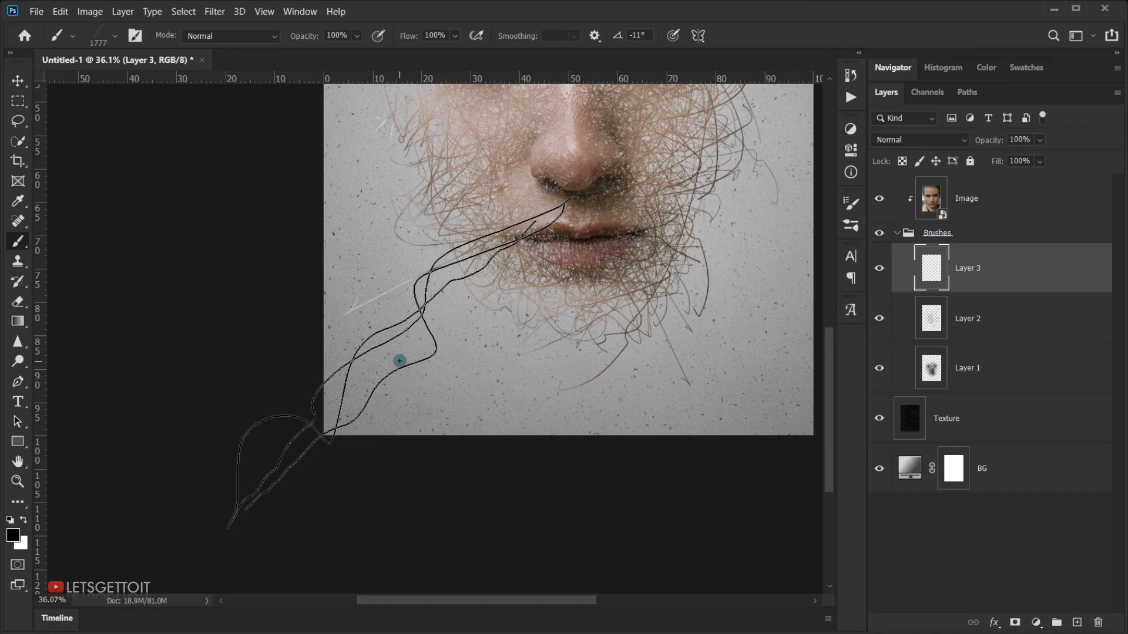
pyautogui.scroll(-5, 588, 297)
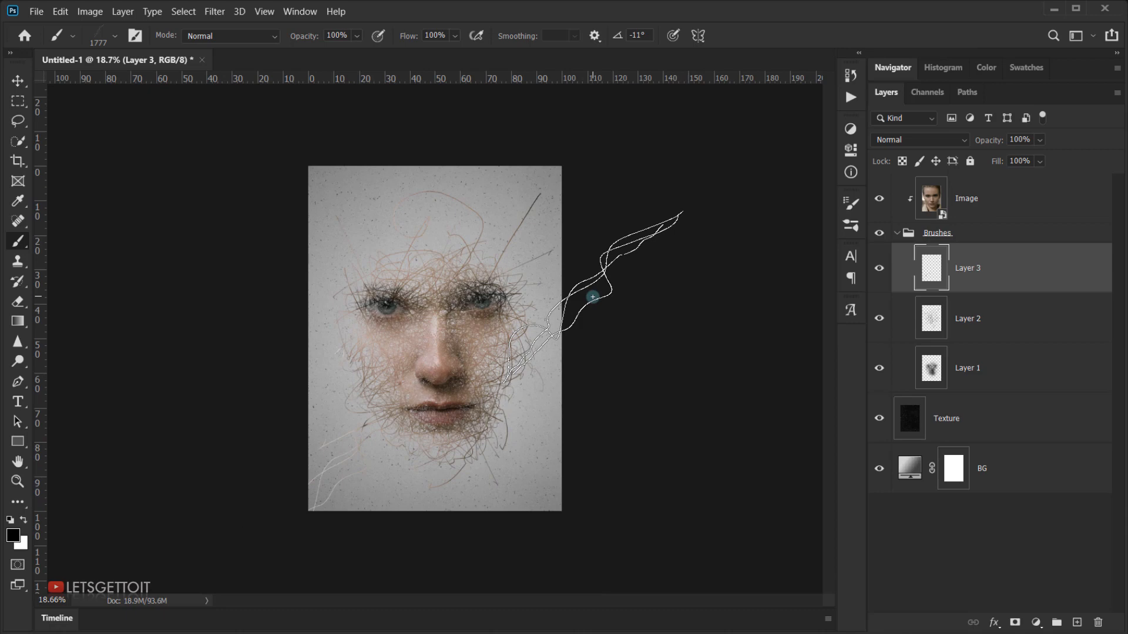
pyautogui.scroll(3, 507, 259)
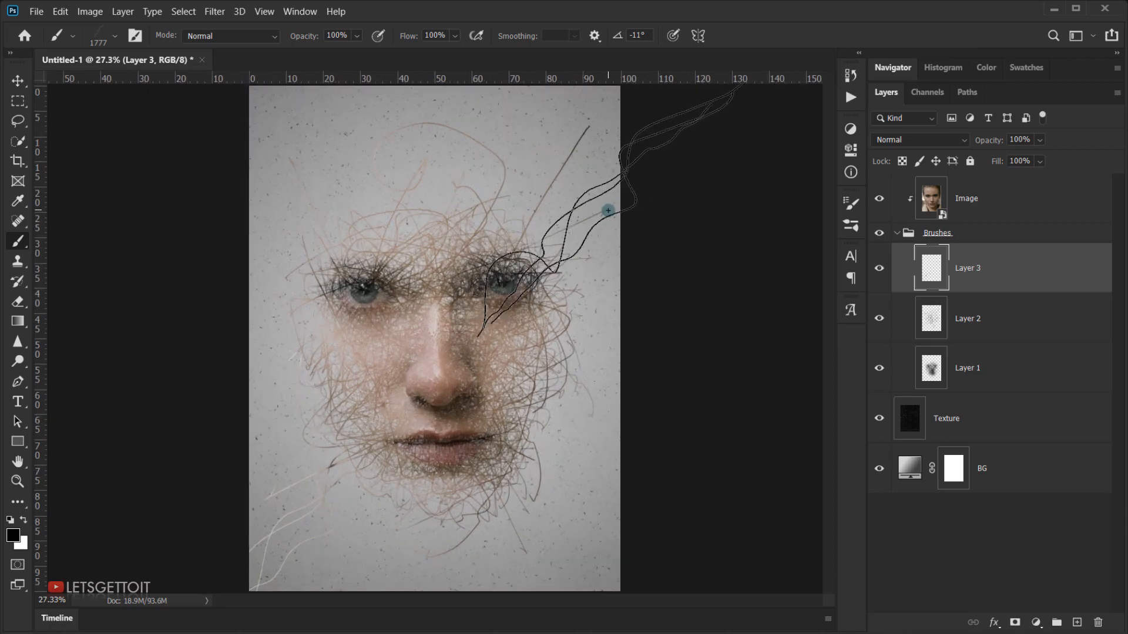
# Rotate the 2766 strand brush to 16°, enlarge it to 2015 px and stamp strands toward the canvas's upper-right corner on Layer 3
pyautogui.rightClick(465, 274)
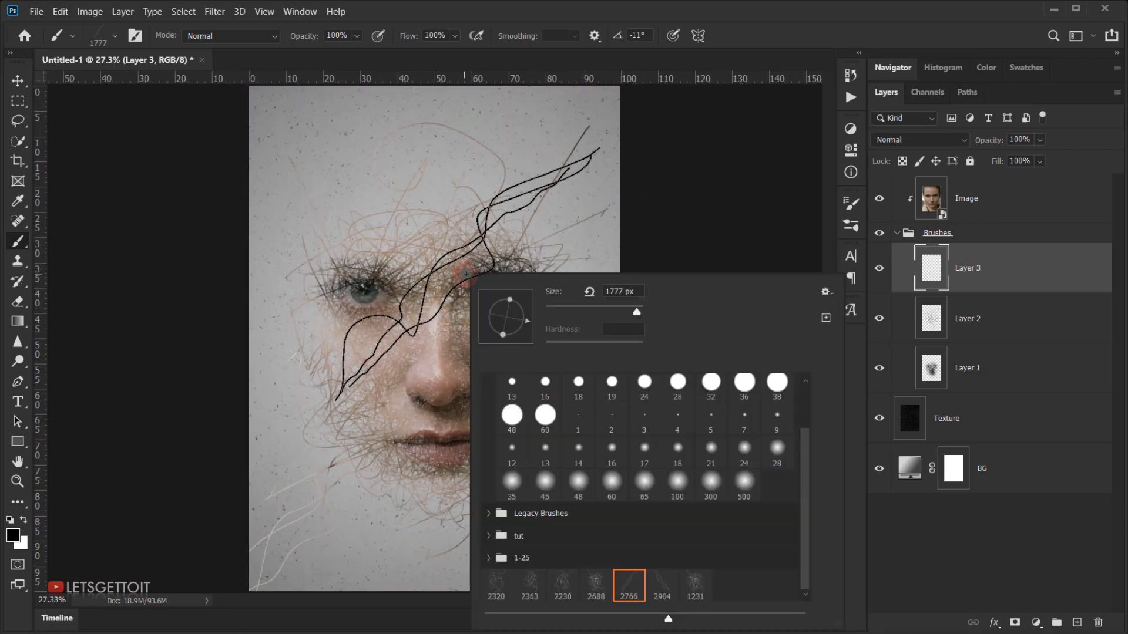
pyautogui.moveTo(535, 311)
pyautogui.mouseDown()
pyautogui.moveTo(562, 312)
pyautogui.moveTo(529, 313)
pyautogui.moveTo(482, 340)
pyautogui.mouseUp()
pyautogui.click(776, 88)
pyautogui.scroll(3, 521, 274)
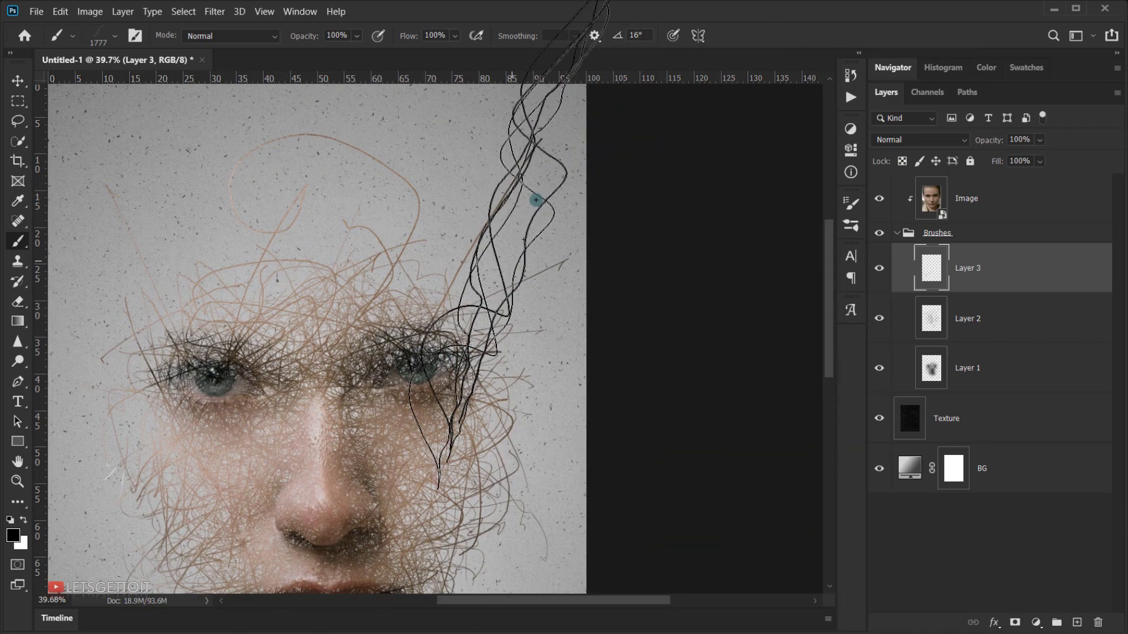
pyautogui.moveTo(509, 246); pyautogui.dragTo(504, 323)
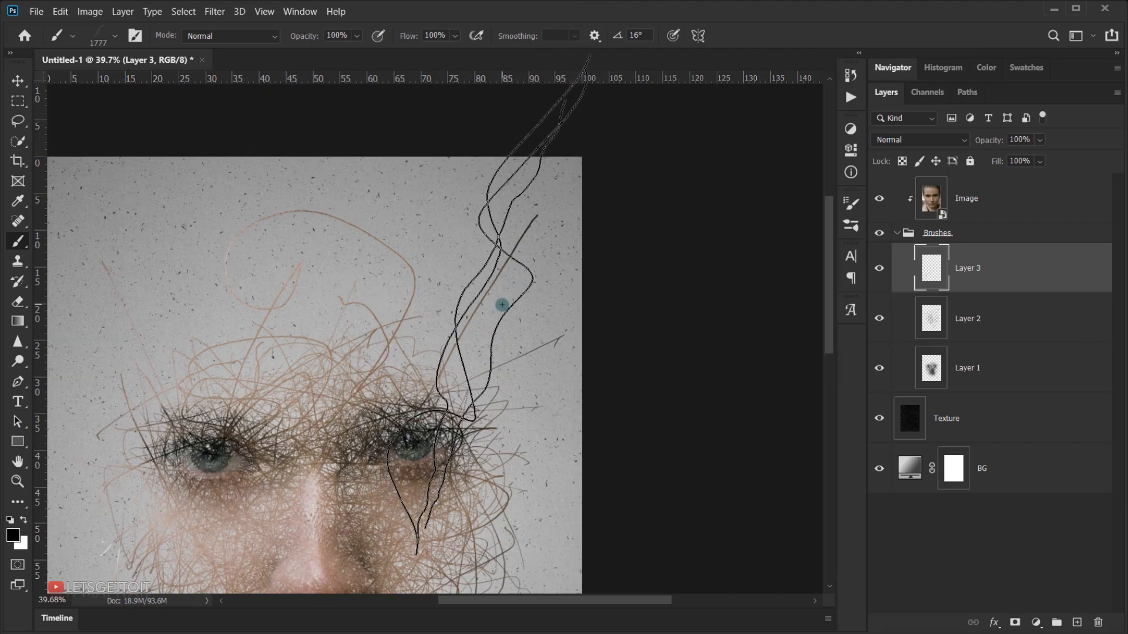
pyautogui.moveTo(443, 302); pyautogui.dragTo(504, 299)
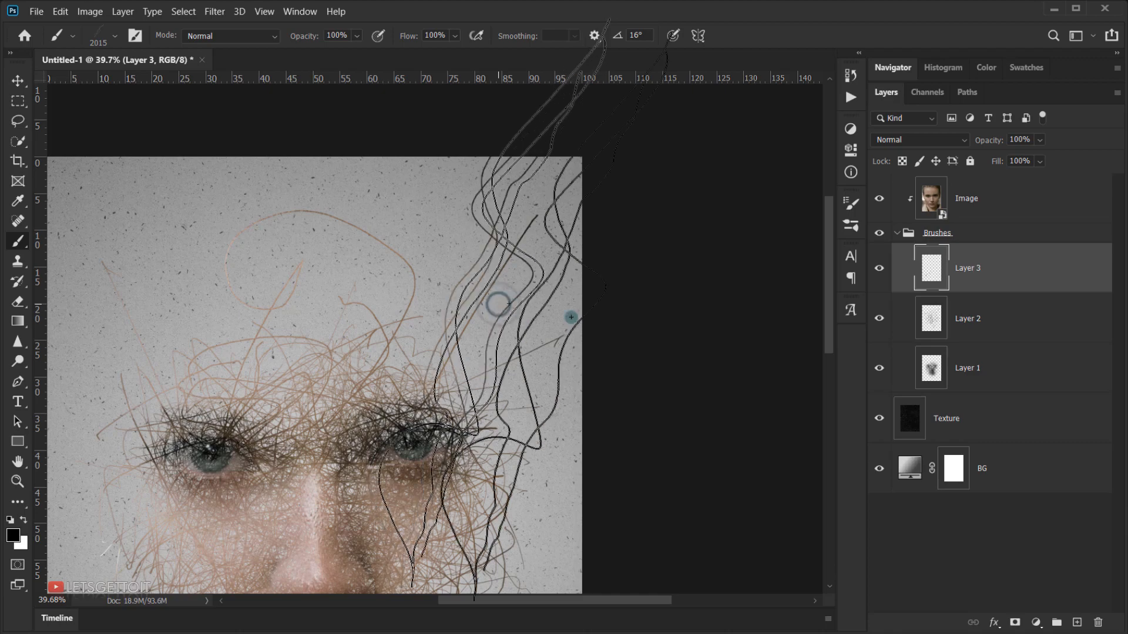
# Choose the 2904 strand brush and stamp it on Layer 3 at the canvas's upper-left corner
pyautogui.scroll(-3, 672, 338)
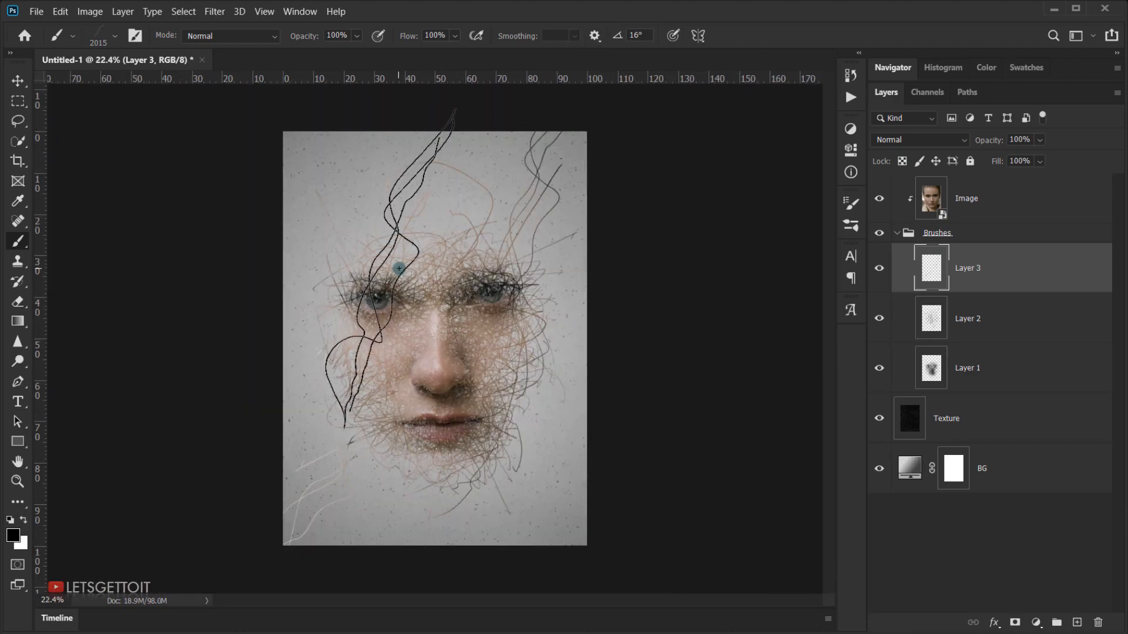
pyautogui.rightClick(435, 275)
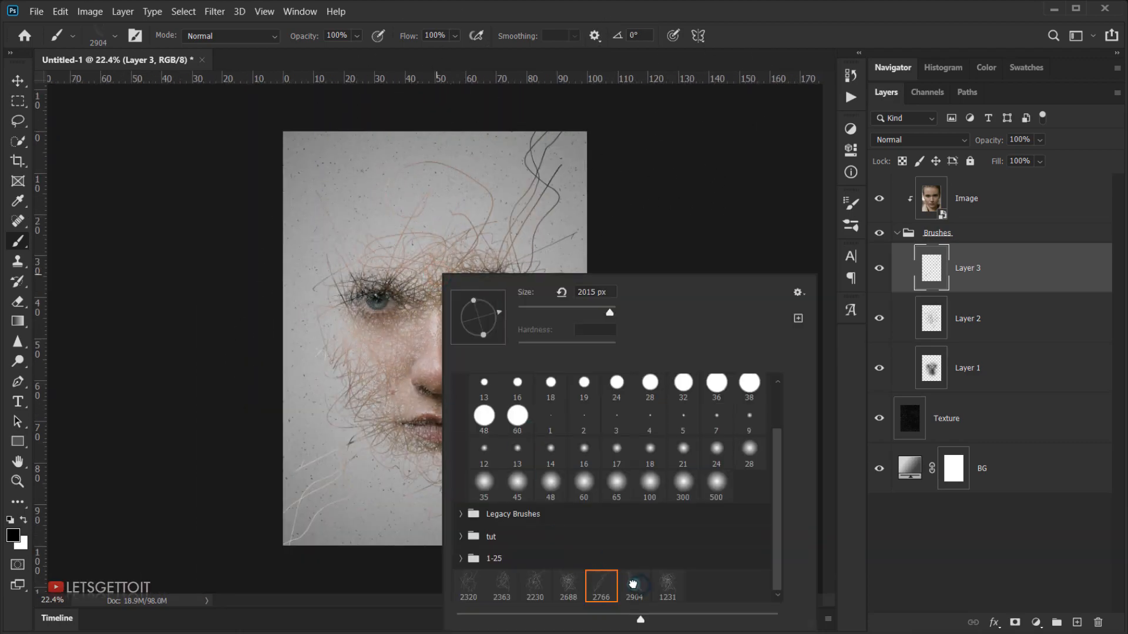
pyautogui.click(842, 53)
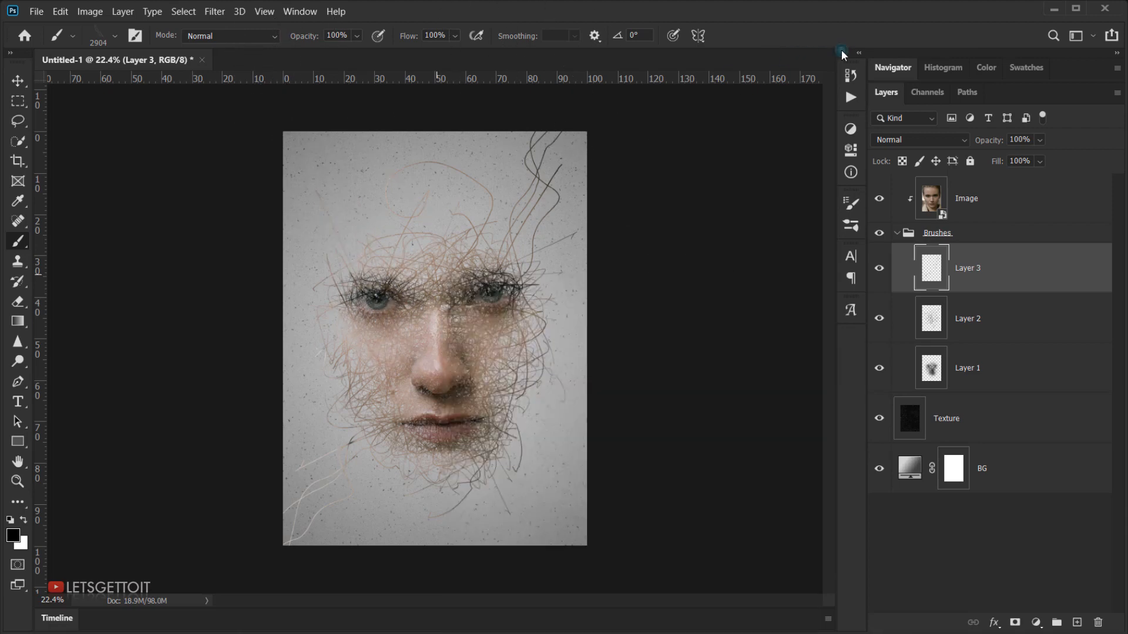
pyautogui.click(349, 162)
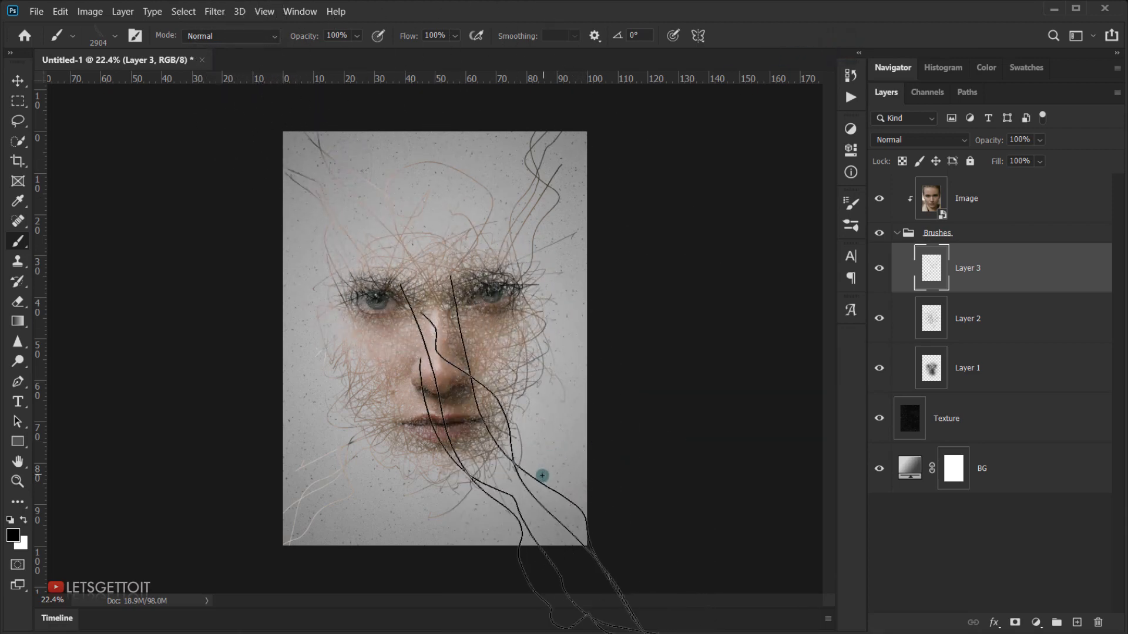
# Reduce the strand brush to 2018 px, rotate it to 7° and stamp it from the jaw toward the canvas's lower-right corner
pyautogui.rightClick(517, 443)
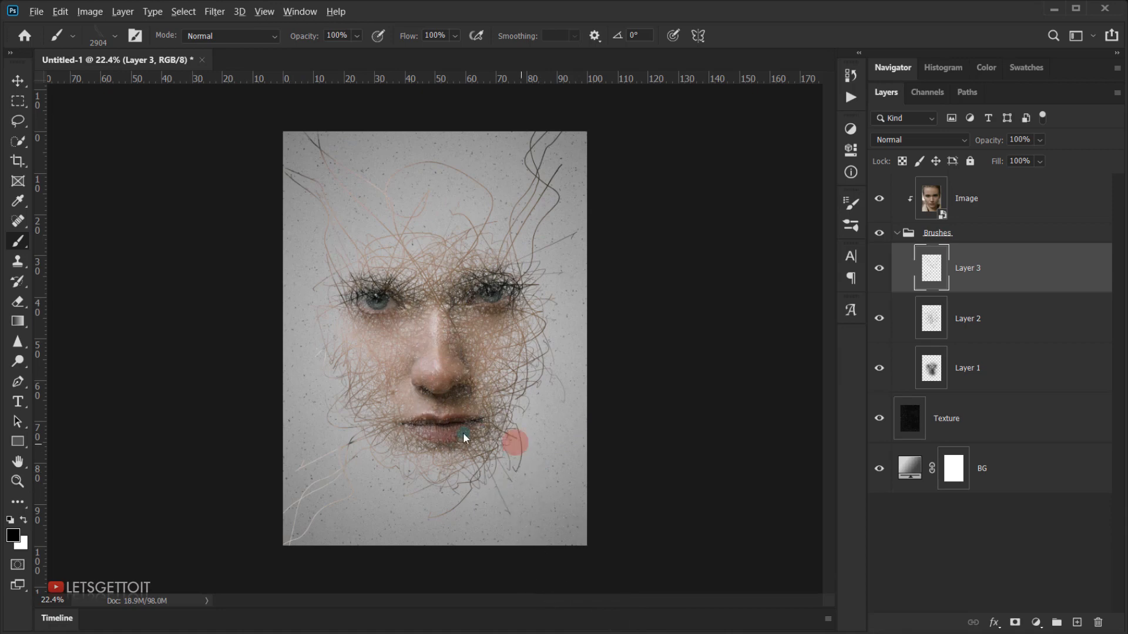
pyautogui.keyDown('alt'); pyautogui.rightClick(514, 474); pyautogui.keyUp('alt')
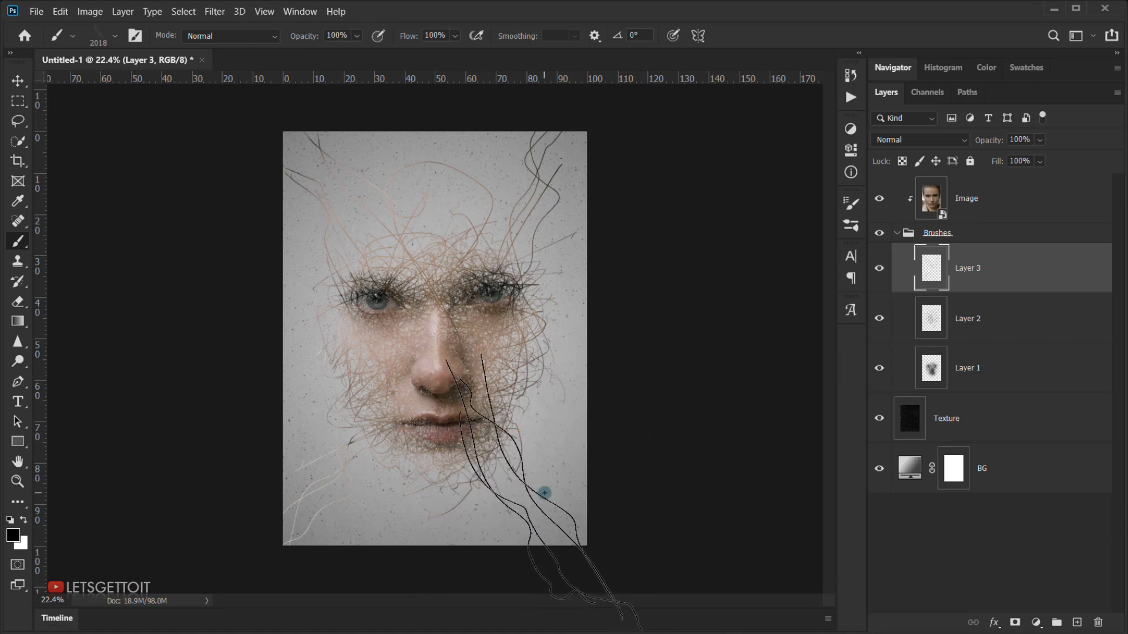
pyautogui.rightClick(529, 474)
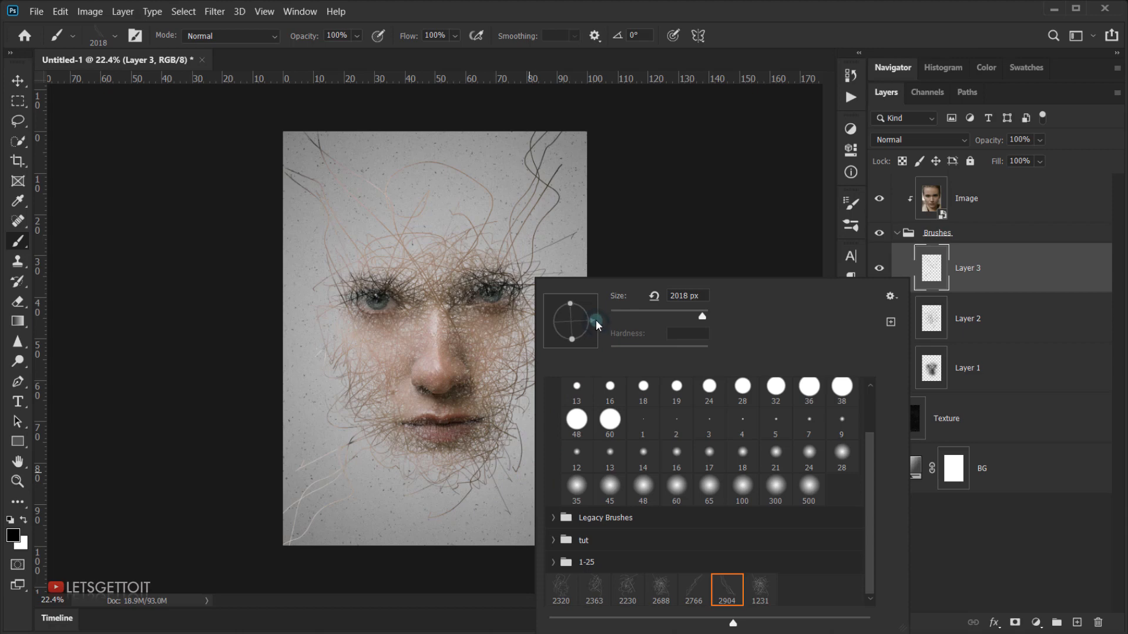
pyautogui.click(775, 24)
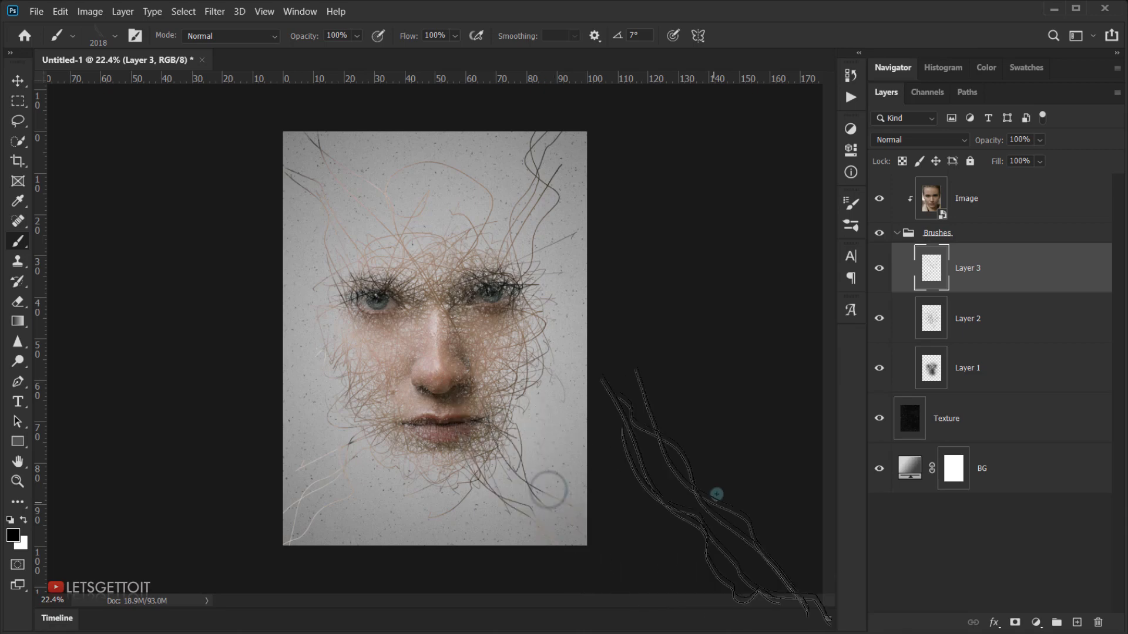
pyautogui.scroll(-3, 729, 482)
pyautogui.scroll(1, 756, 505)
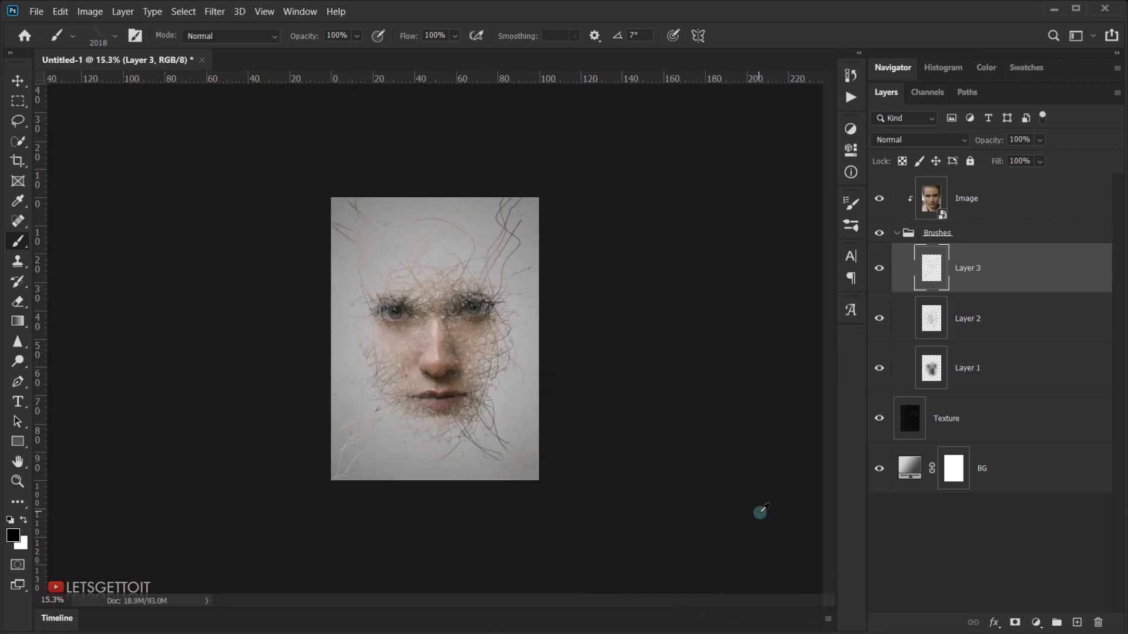
pyautogui.scroll(2, 768, 510)
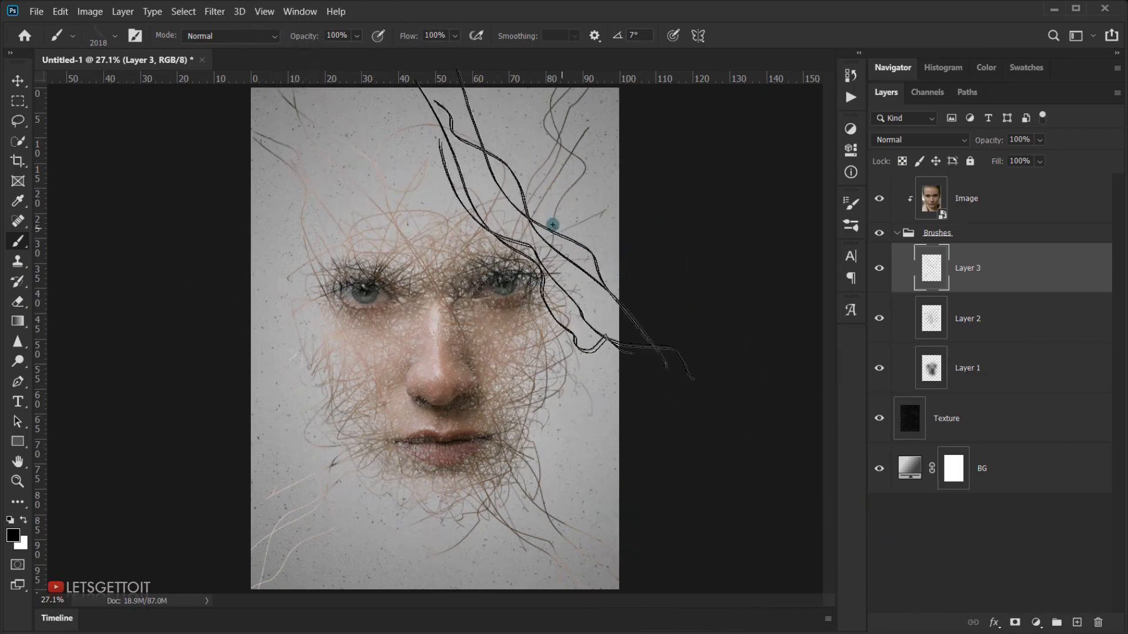
pyautogui.scroll(-1, 434, 247)
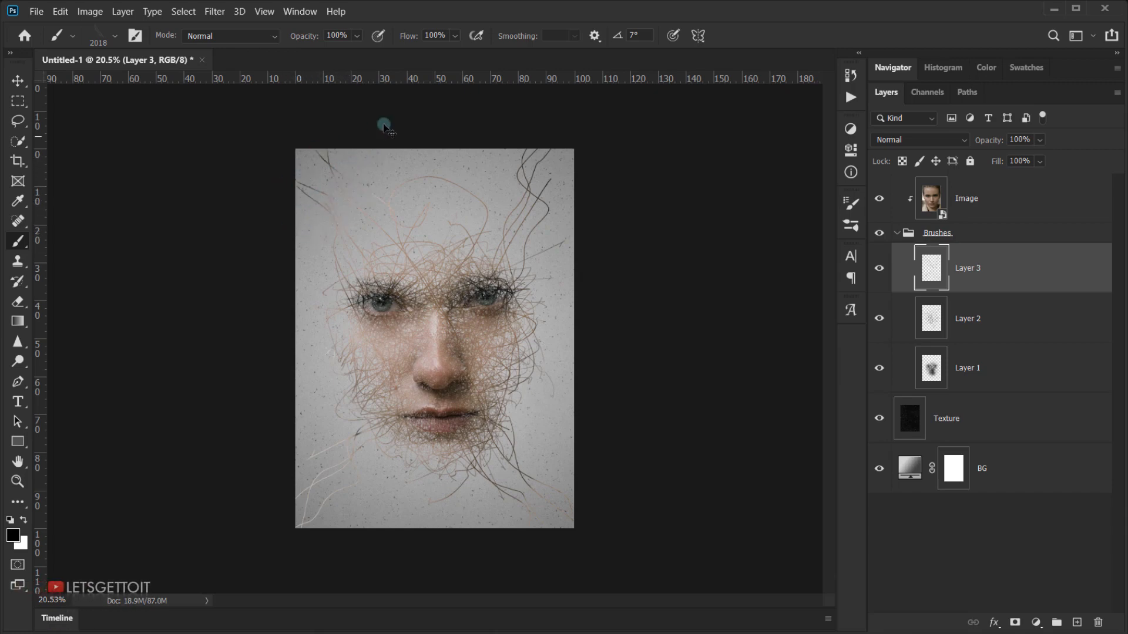
pyautogui.scroll(1, 428, 206)
pyautogui.scroll(-1, 456, 202)
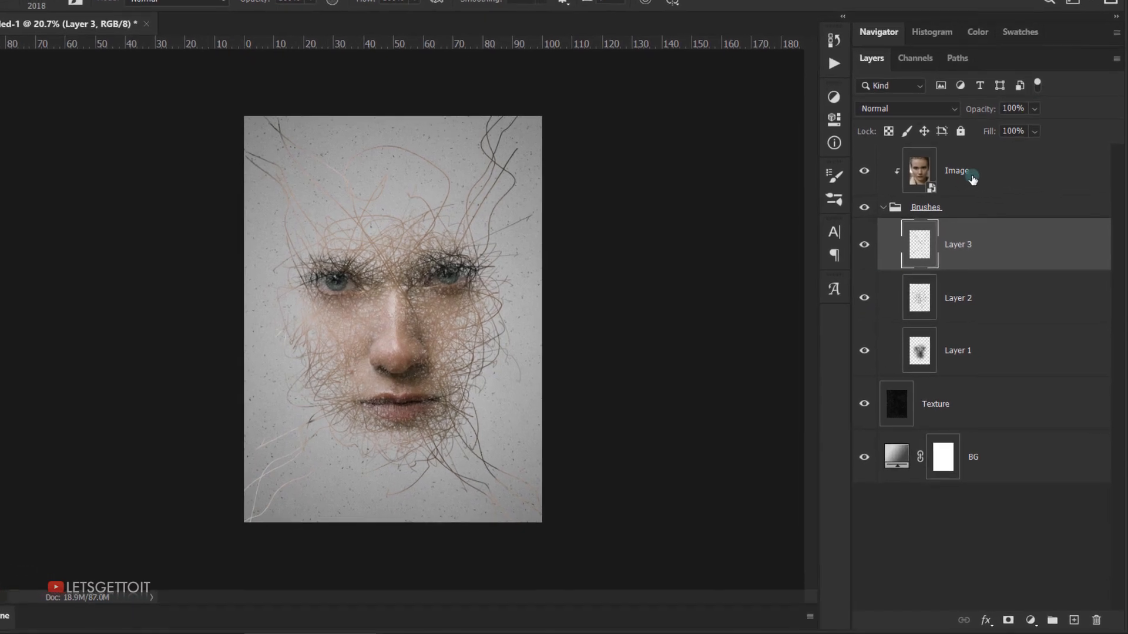
# Add a layer mask to the clipped Image layer and choose the soft round 100 px brush with 0% hardness
pyautogui.click(1038, 143)
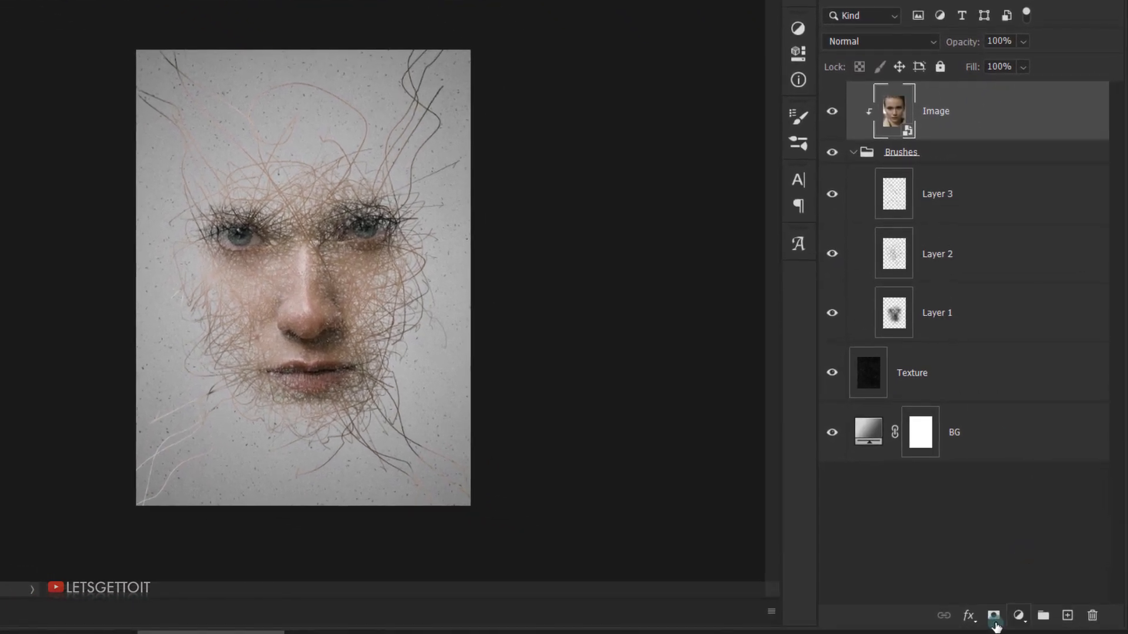
pyautogui.click(994, 618)
pyautogui.scroll(1, 324, 301)
pyautogui.rightClick(301, 190)
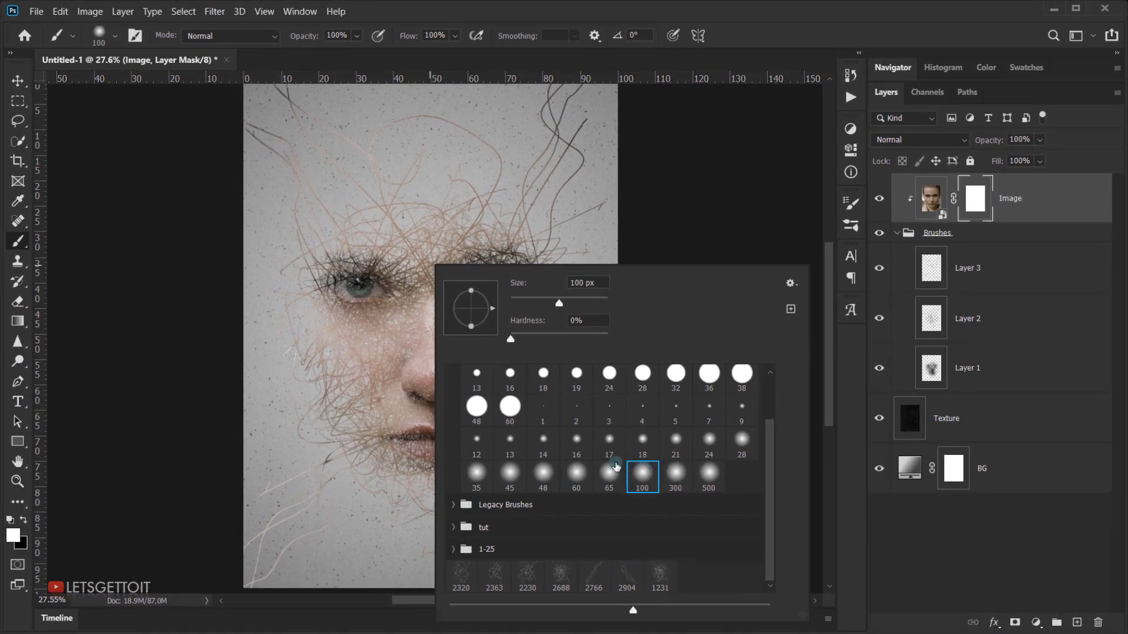
pyautogui.click(812, 5)
# Enlarge the soft brush to 988 px and paint black on the Image mask around the face's outer strands on all sides
pyautogui.moveTo(384, 373); pyautogui.dragTo(437, 372)
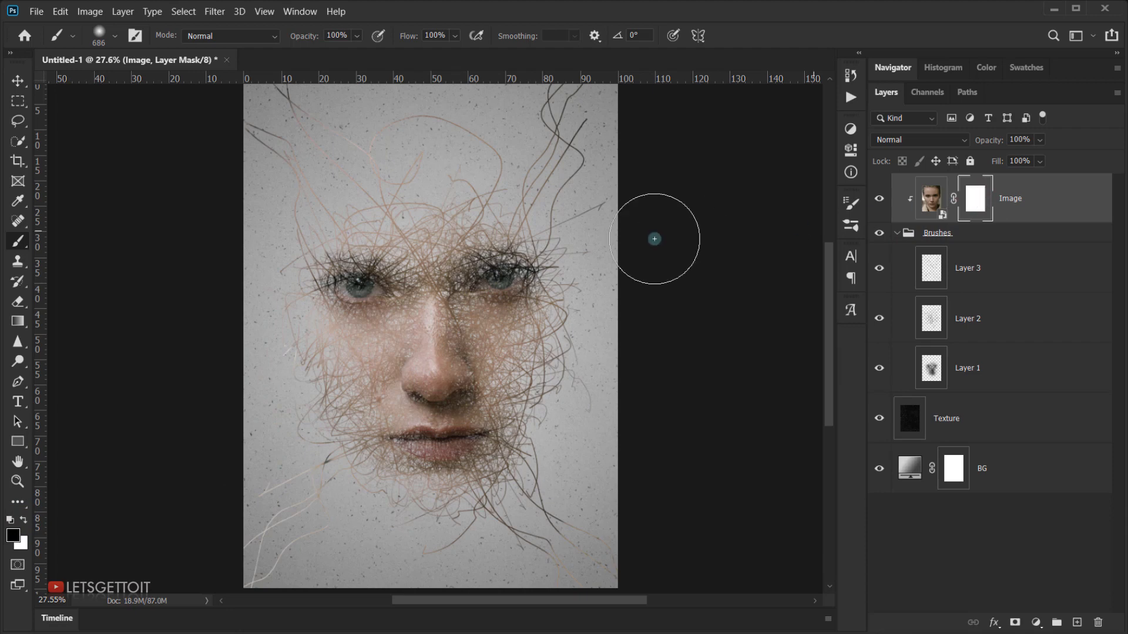
pyautogui.moveTo(547, 176); pyautogui.dragTo(521, 326)
pyautogui.moveTo(466, 293); pyautogui.dragTo(491, 292)
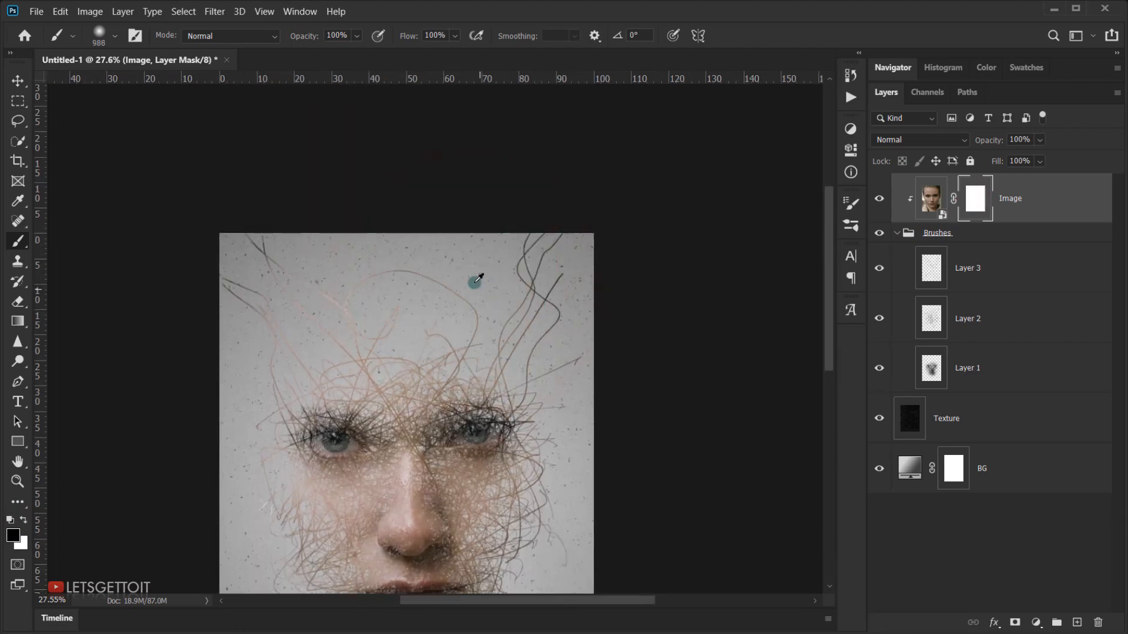
pyautogui.moveTo(371, 234)
pyautogui.mouseDown()
pyautogui.moveTo(215, 251)
pyautogui.moveTo(513, 277)
pyautogui.moveTo(282, 300)
pyautogui.moveTo(542, 273)
pyautogui.moveTo(269, 326)
pyautogui.moveTo(454, 303)
pyautogui.moveTo(599, 249)
pyautogui.mouseUp()
pyautogui.moveTo(326, 442); pyautogui.dragTo(437, 240)
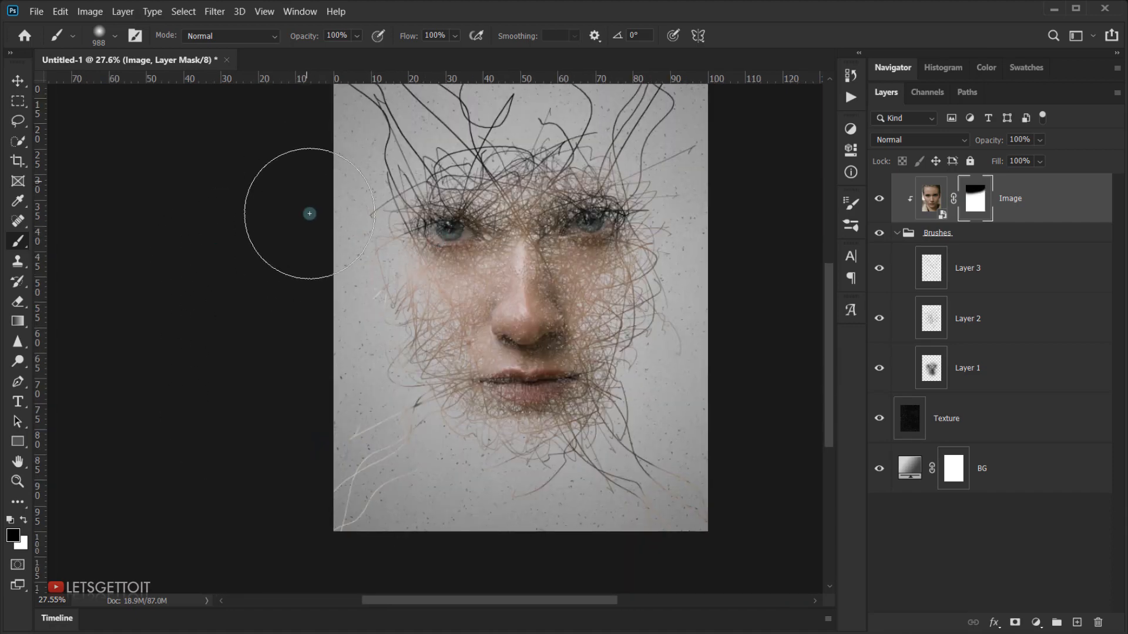
pyautogui.moveTo(310, 213)
pyautogui.mouseDown()
pyautogui.moveTo(345, 416)
pyautogui.moveTo(340, 566)
pyautogui.mouseUp()
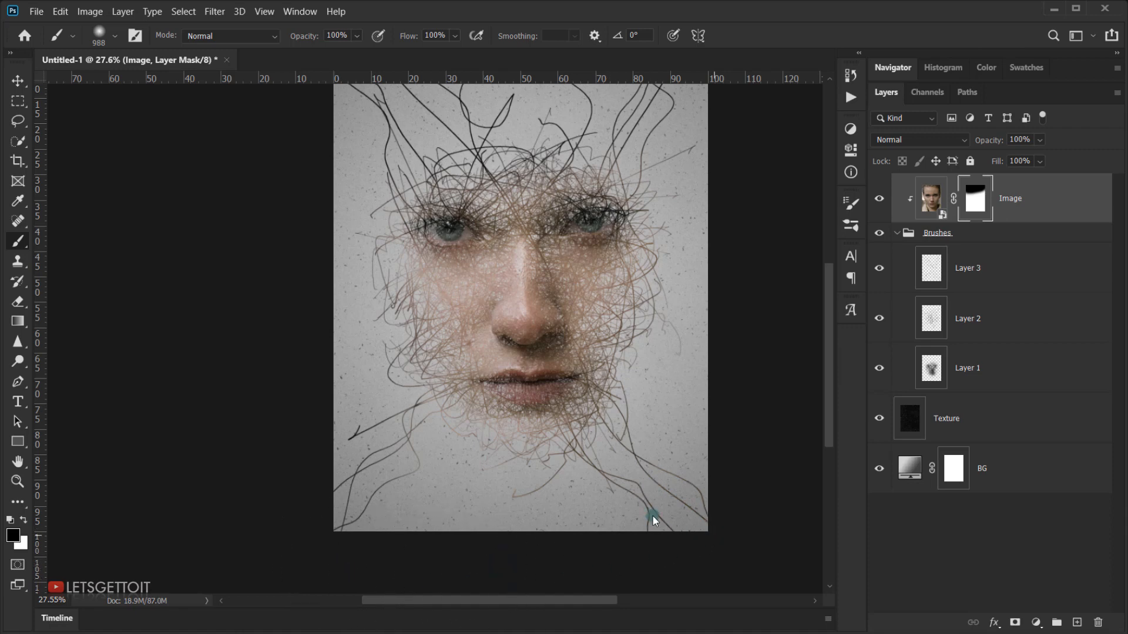
pyautogui.moveTo(693, 309); pyautogui.dragTo(667, 384)
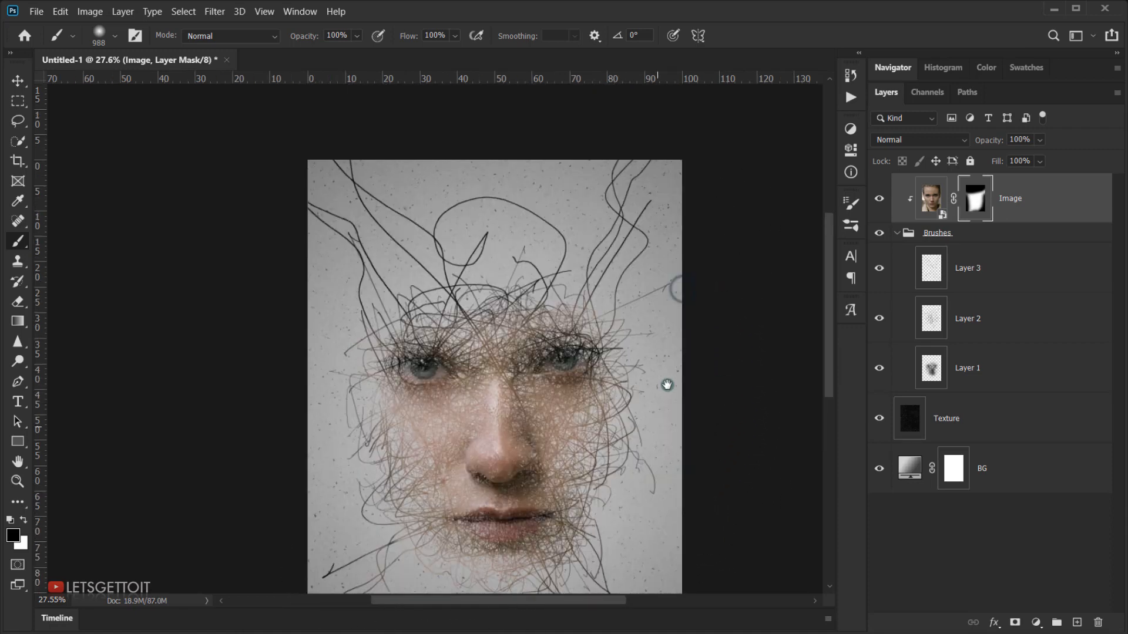
# Enlarge the soft brush to 1315 px and paint black on the Image mask over the chin and lower strands
pyautogui.scroll(-5, 661, 418)
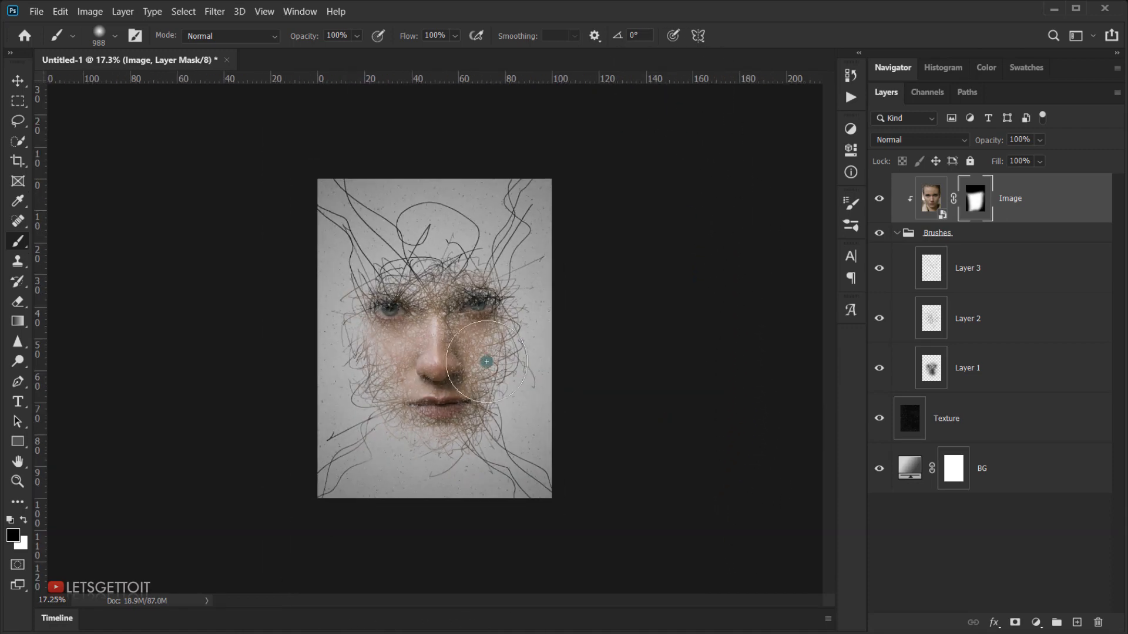
pyautogui.scroll(5, 495, 353)
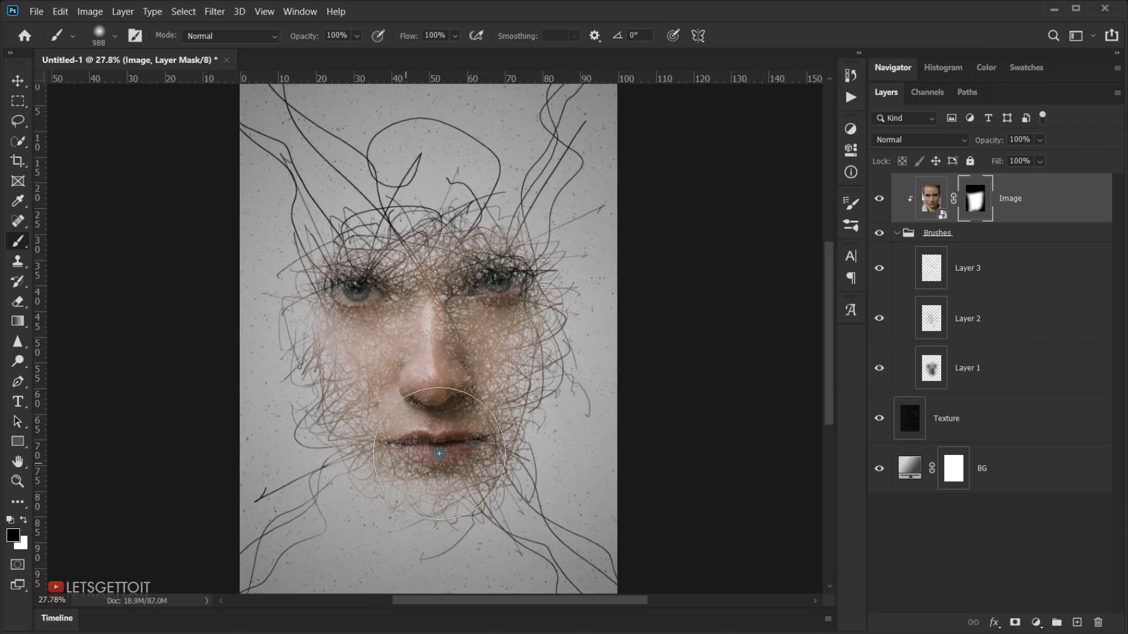
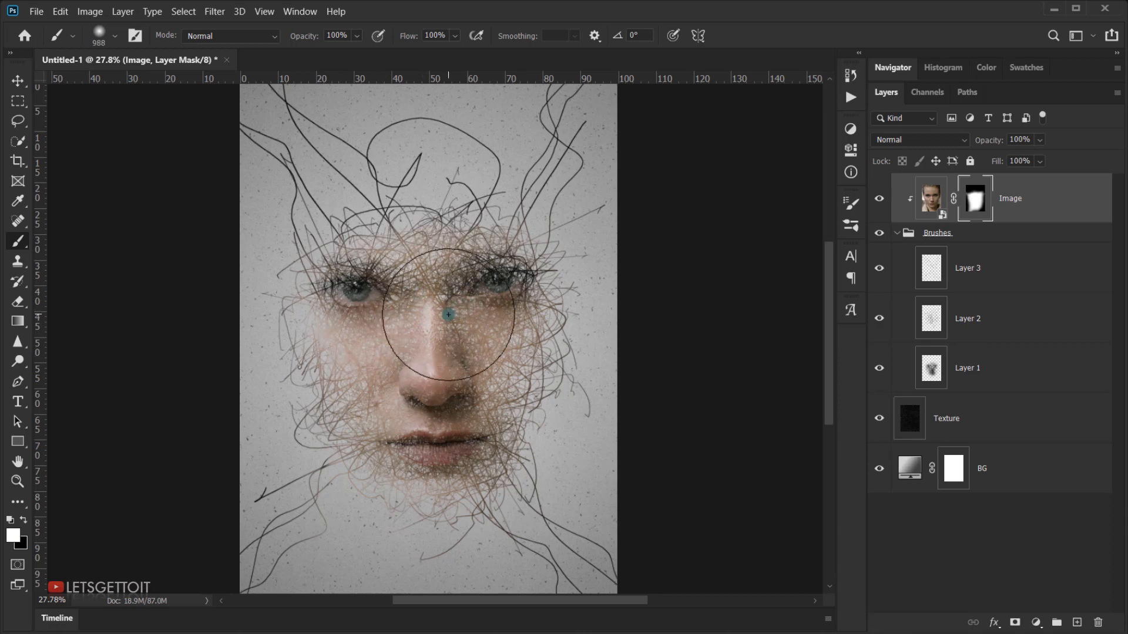
pyautogui.scroll(-2, 381, 451)
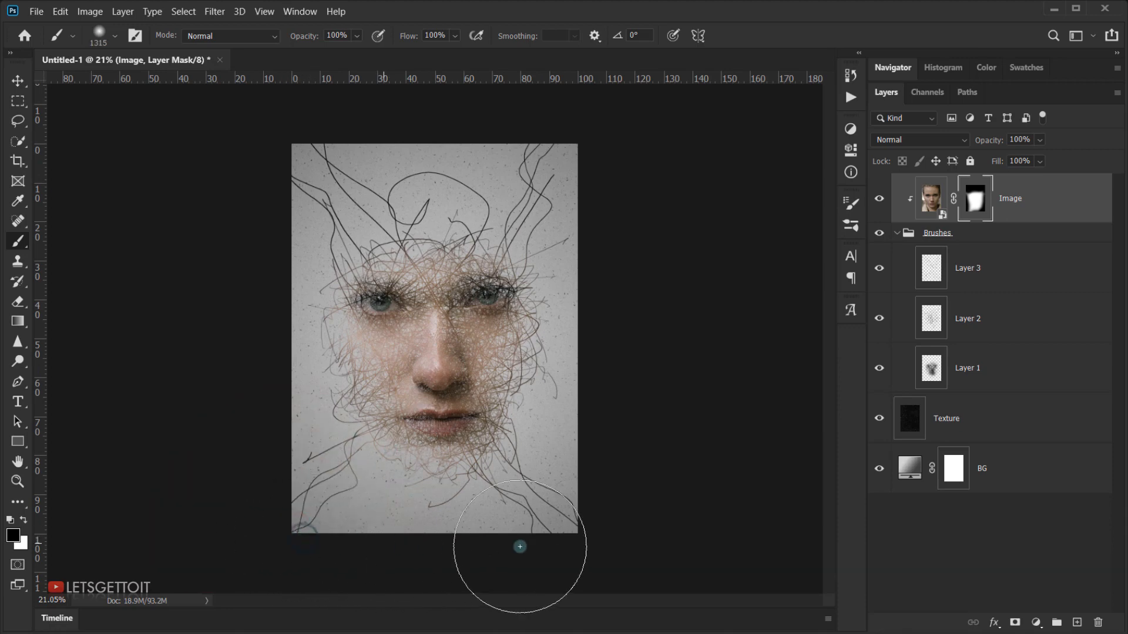
pyautogui.moveTo(369, 563); pyautogui.dragTo(322, 545)
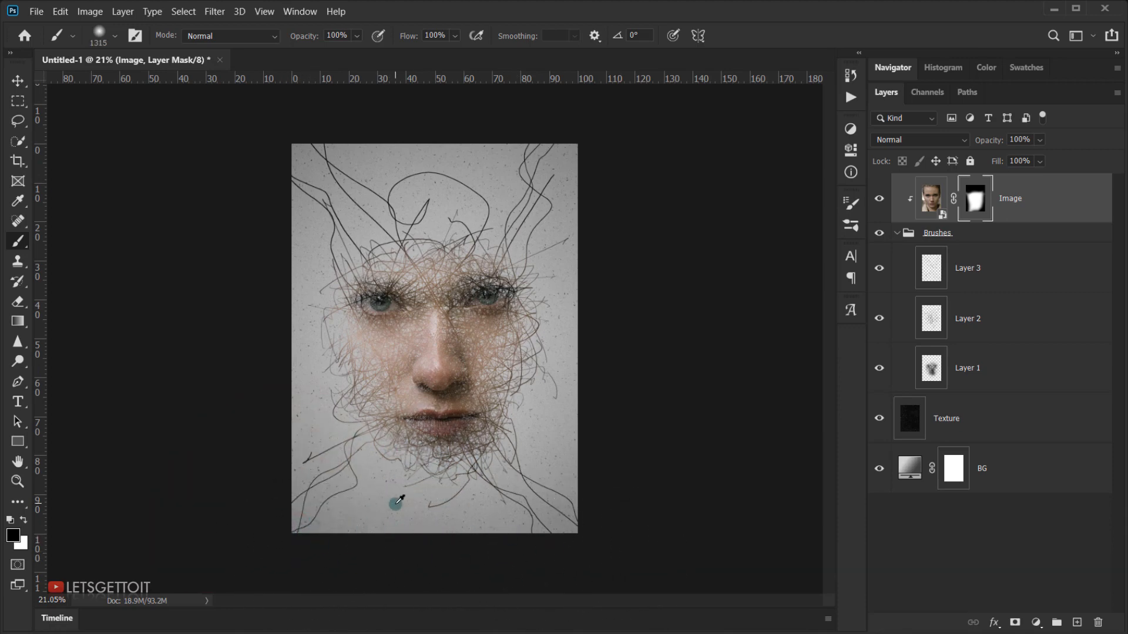
pyautogui.scroll(4, 396, 501)
pyautogui.scroll(-5, 268, 471)
pyautogui.scroll(3, 270, 471)
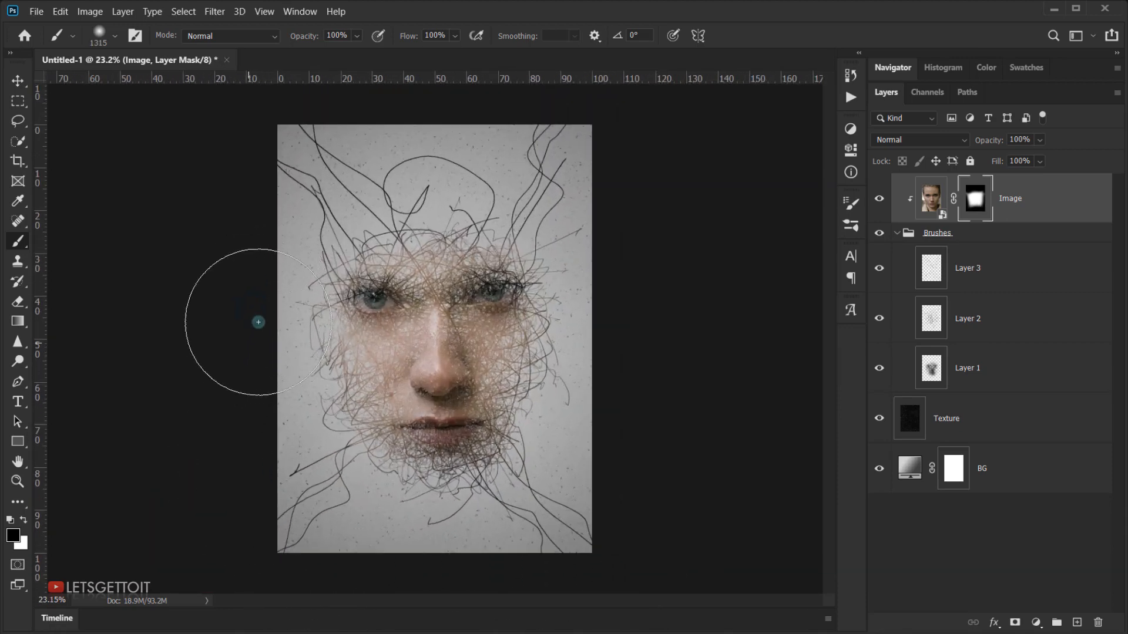
# Switch to white, reduce the brush to 286 px and touch up the Image mask around the eye on the face's left side
pyautogui.press('x')
pyautogui.moveTo(365, 317); pyautogui.dragTo(325, 318)
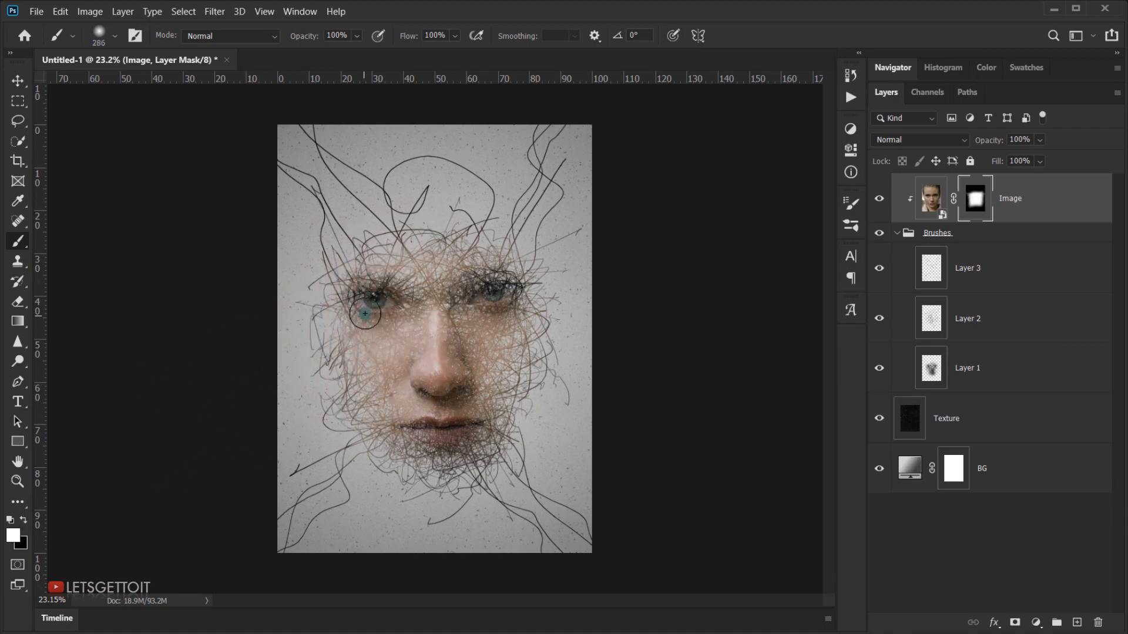
pyautogui.scroll(3, 435, 367)
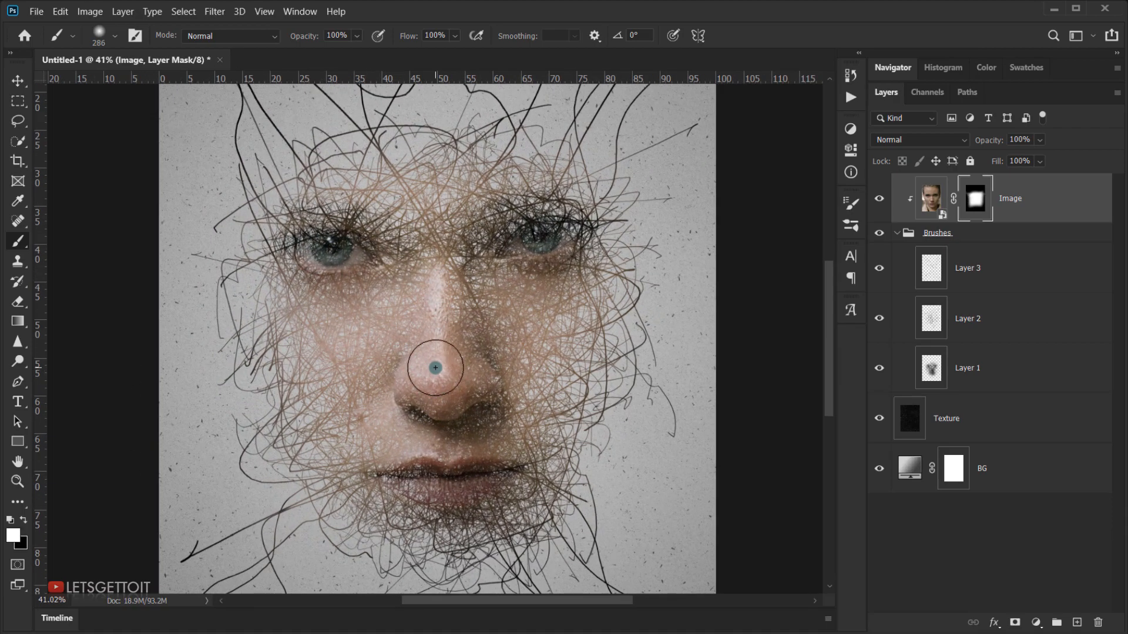
pyautogui.scroll(-4, 435, 367)
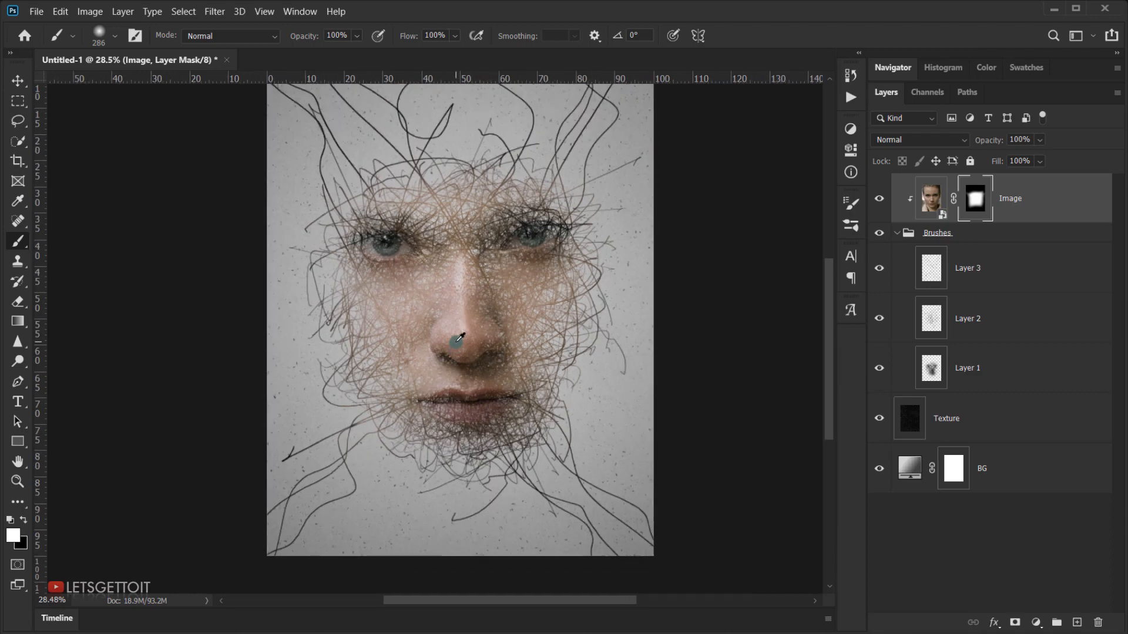
pyautogui.scroll(-2, 456, 355)
pyautogui.scroll(2, 444, 359)
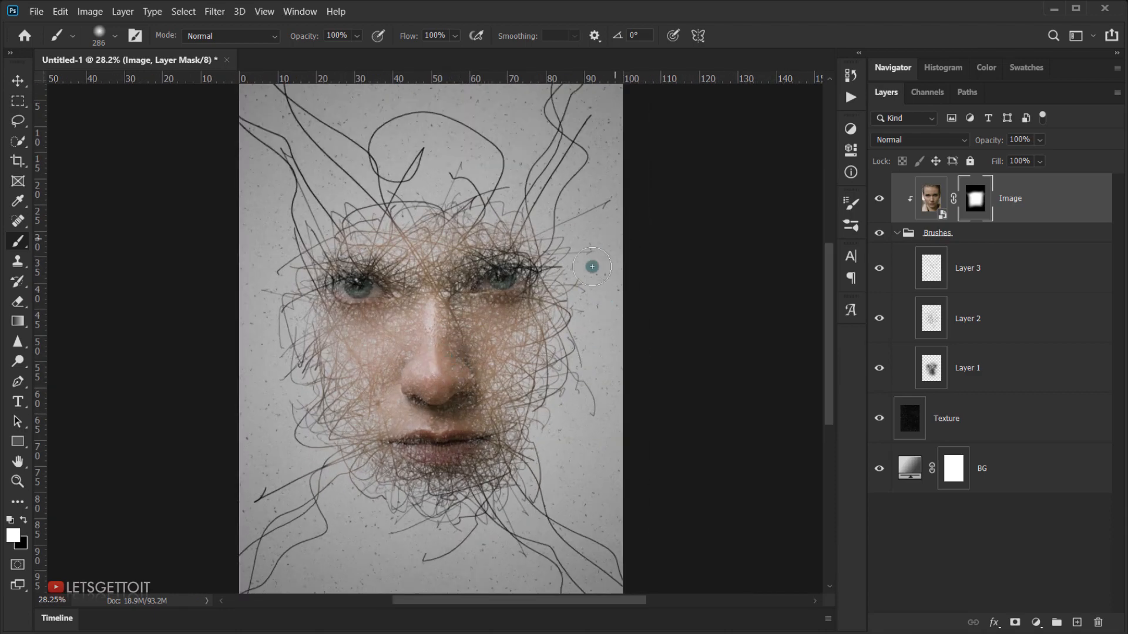
# Convert Layer 1, Layer 2 and Layer 3 in the Brushes group into a single smart object
pyautogui.scroll(-1, 553, 322)
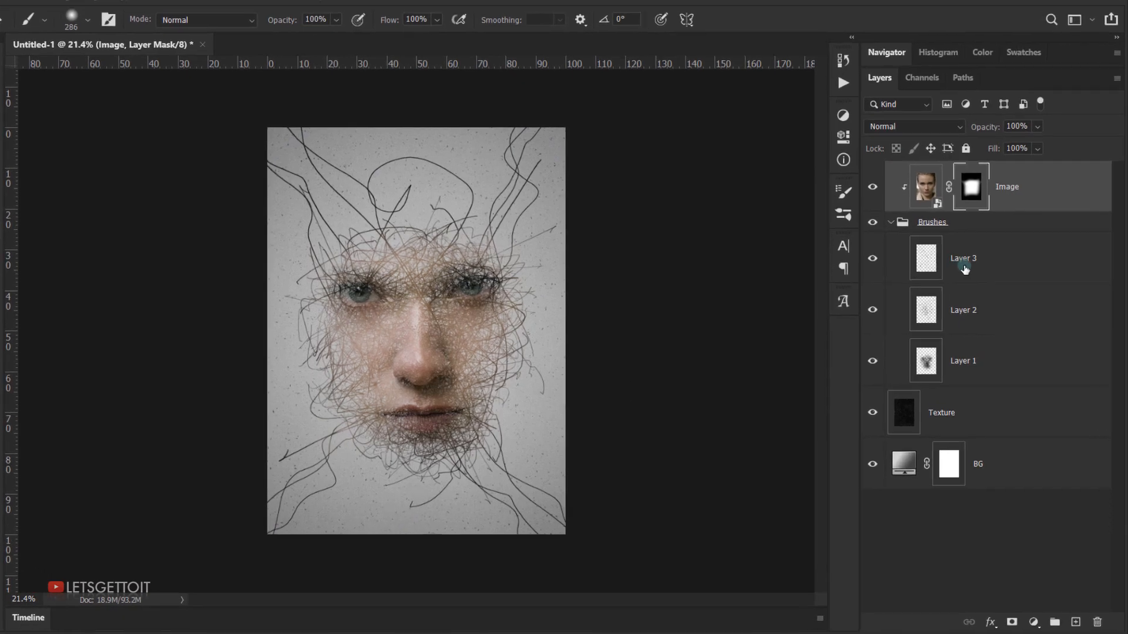
pyautogui.click(1008, 269)
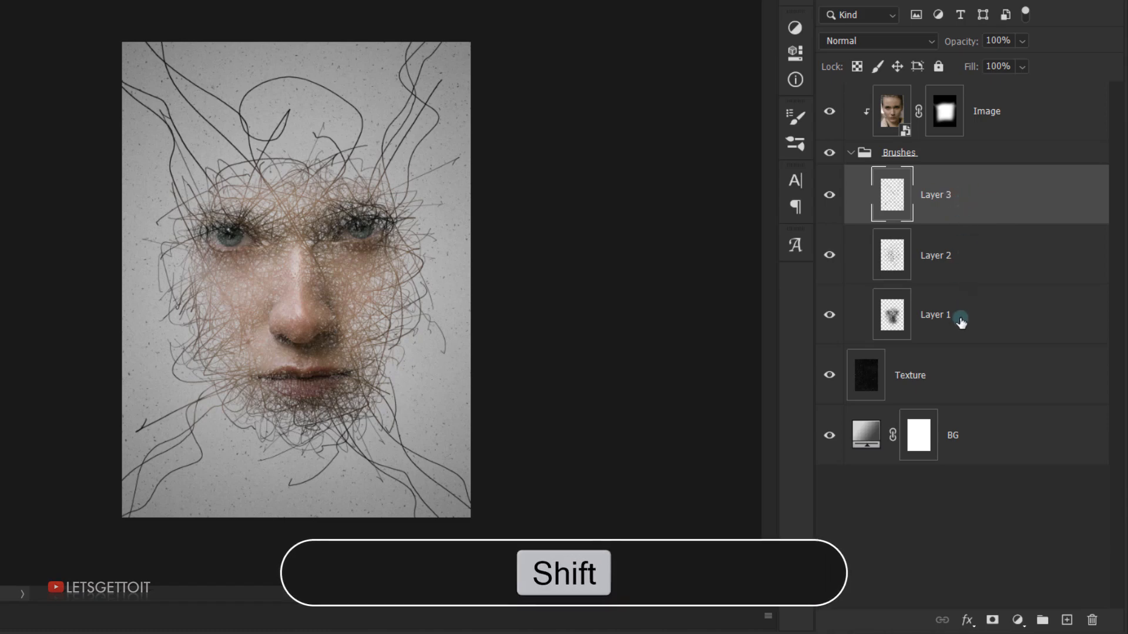
pyautogui.keyDown('shift'); pyautogui.click(963, 323); pyautogui.keyUp('shift')
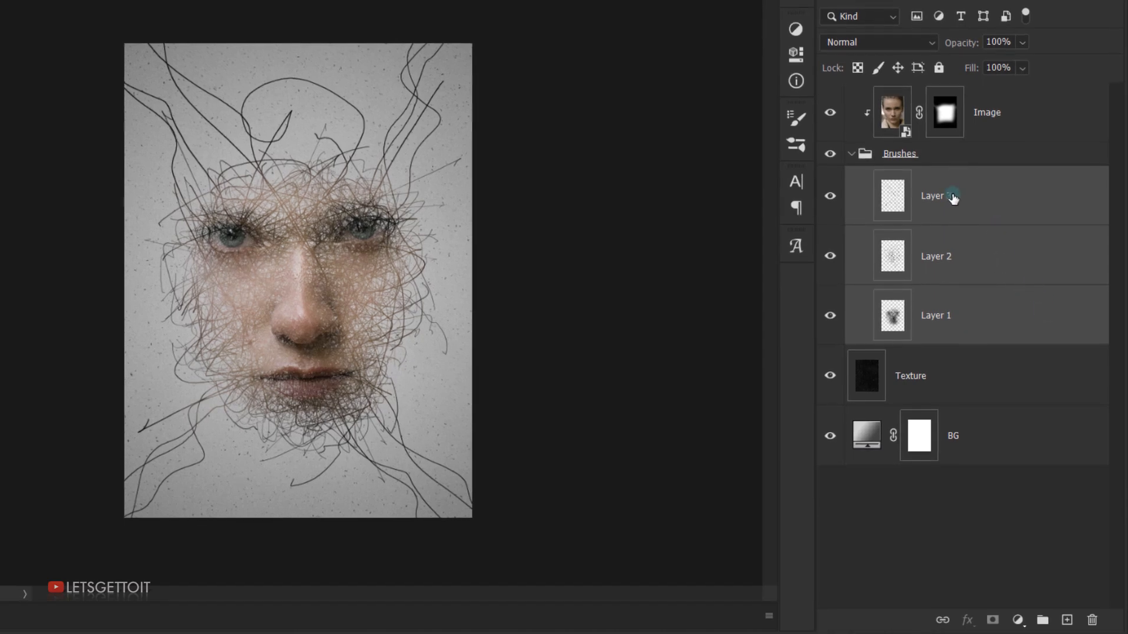
pyautogui.rightClick(959, 207)
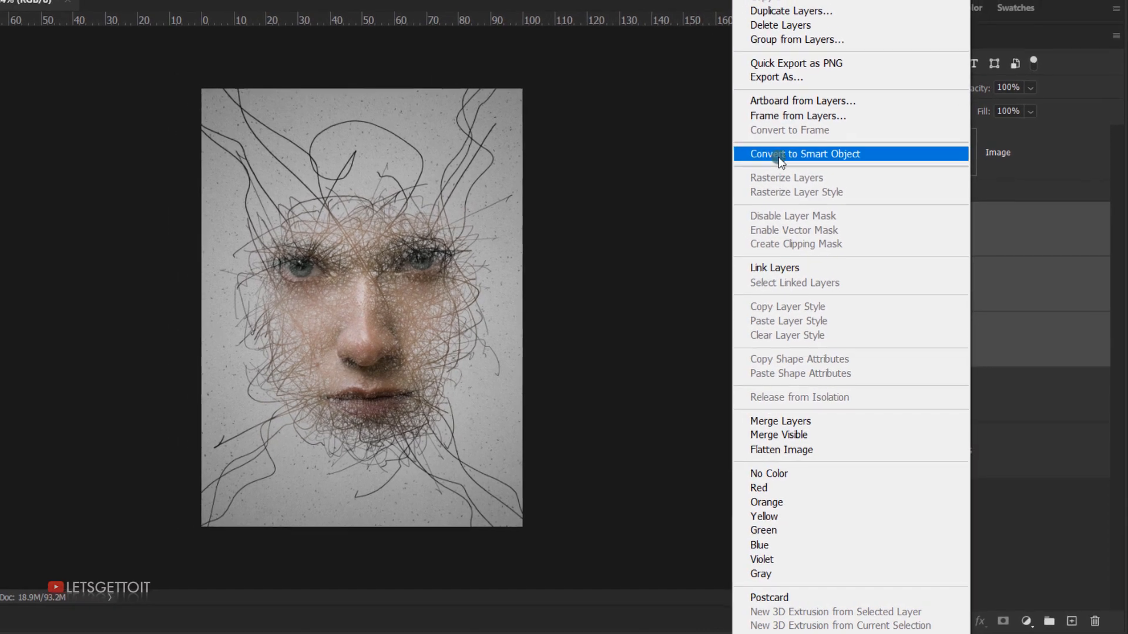
pyautogui.click(825, 175)
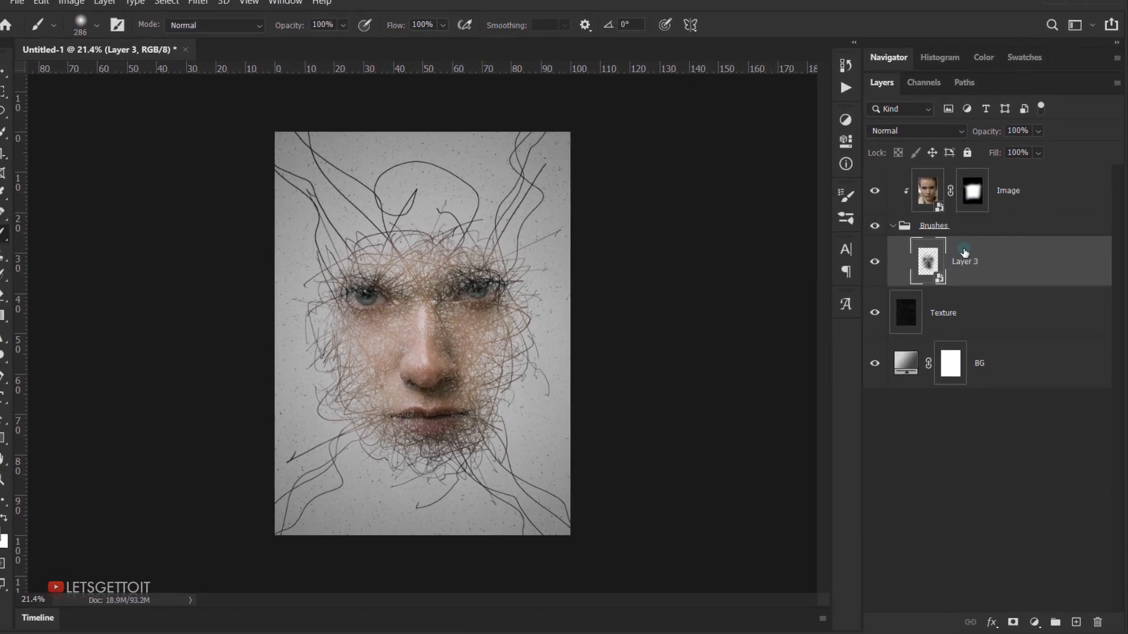
# Start an Iris Blur on the combined brush smart object and enlarge its ellipse beyond the canvas edges on all sides
pyautogui.hotkey('ctrl', '0')
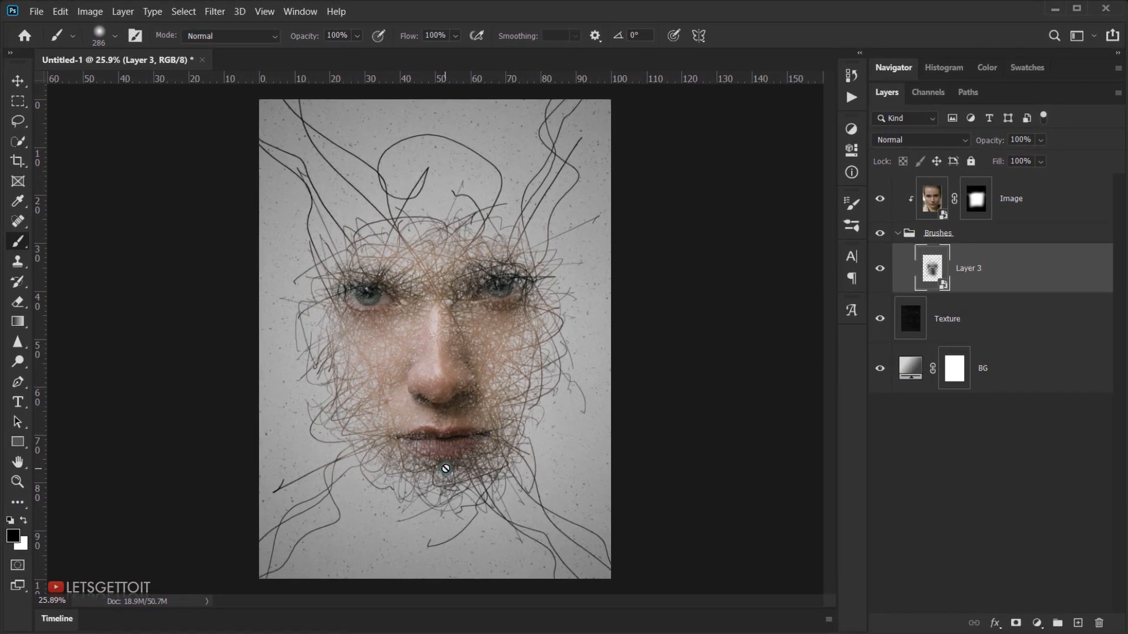
pyautogui.click(213, 12)
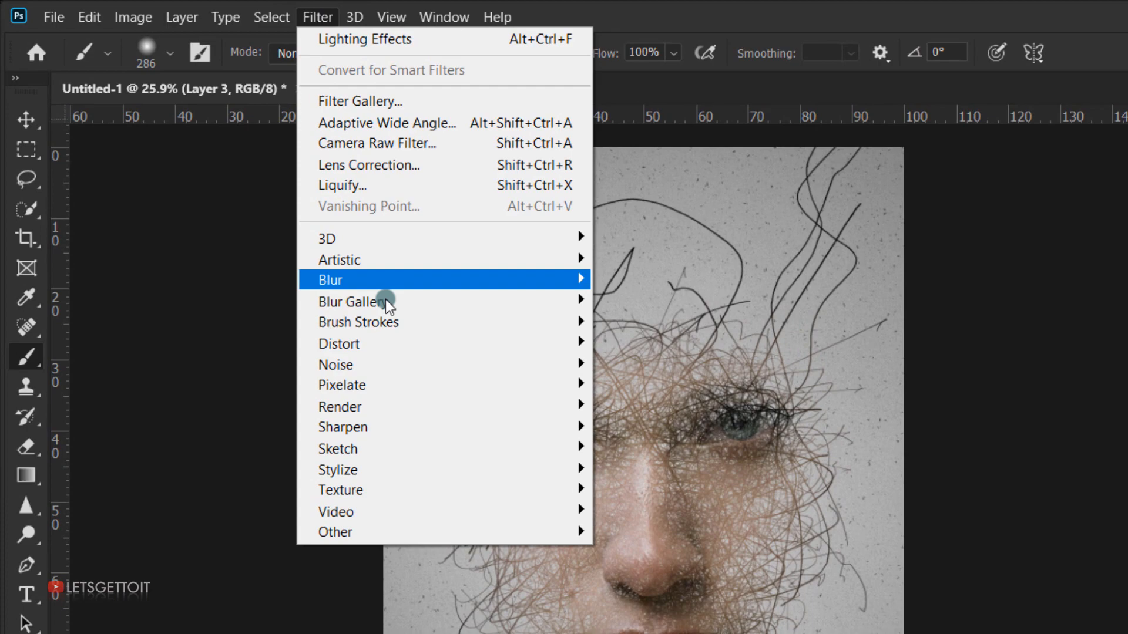
pyautogui.moveTo(388, 302)
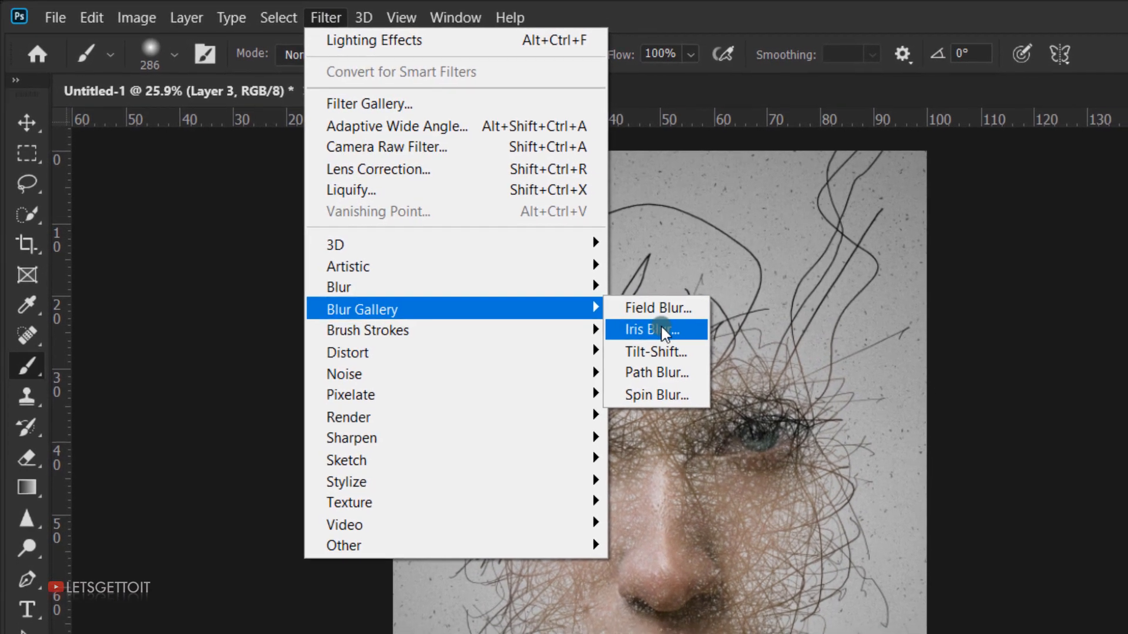
pyautogui.click(661, 334)
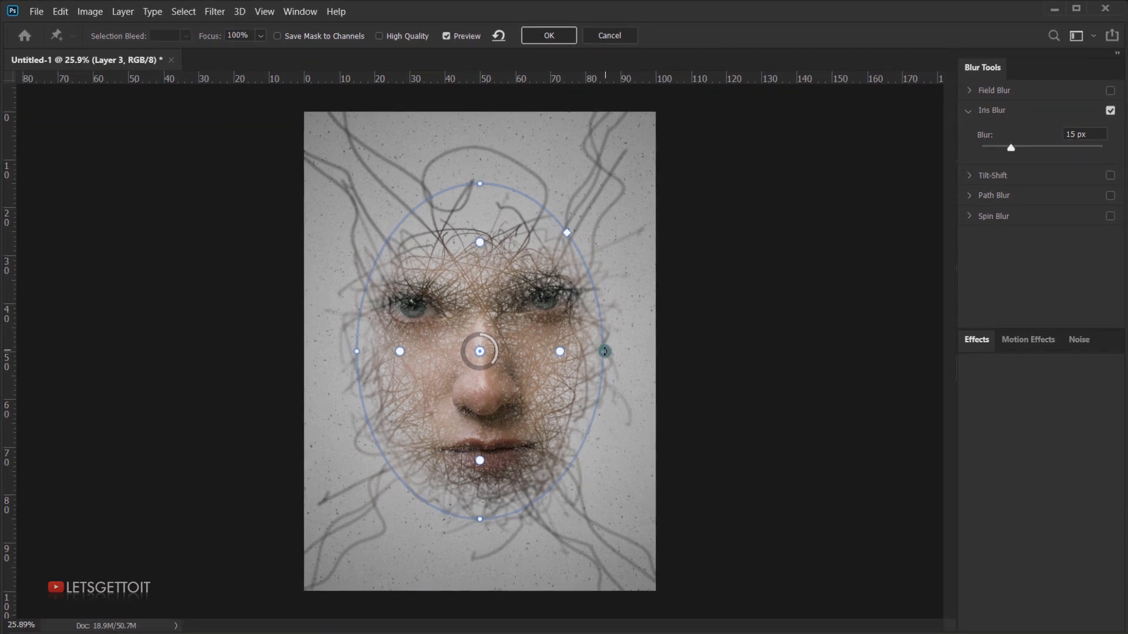
pyautogui.moveTo(623, 347); pyautogui.dragTo(641, 345)
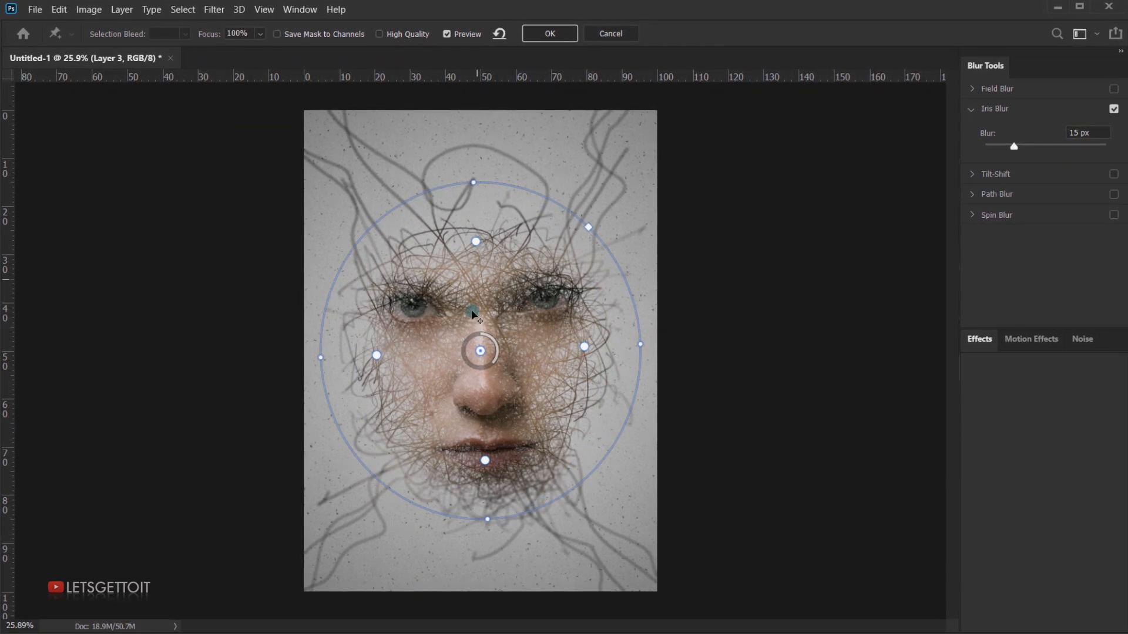
pyautogui.moveTo(322, 356); pyautogui.dragTo(246, 355)
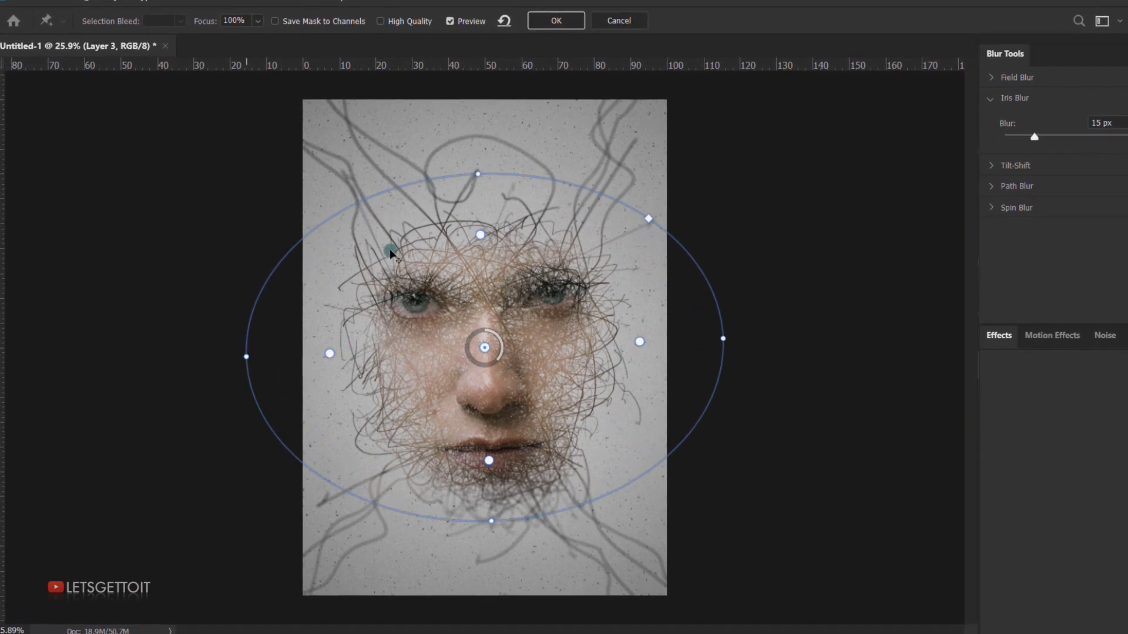
pyautogui.moveTo(471, 165); pyautogui.dragTo(488, 48)
pyautogui.scroll(-2, 487, 329)
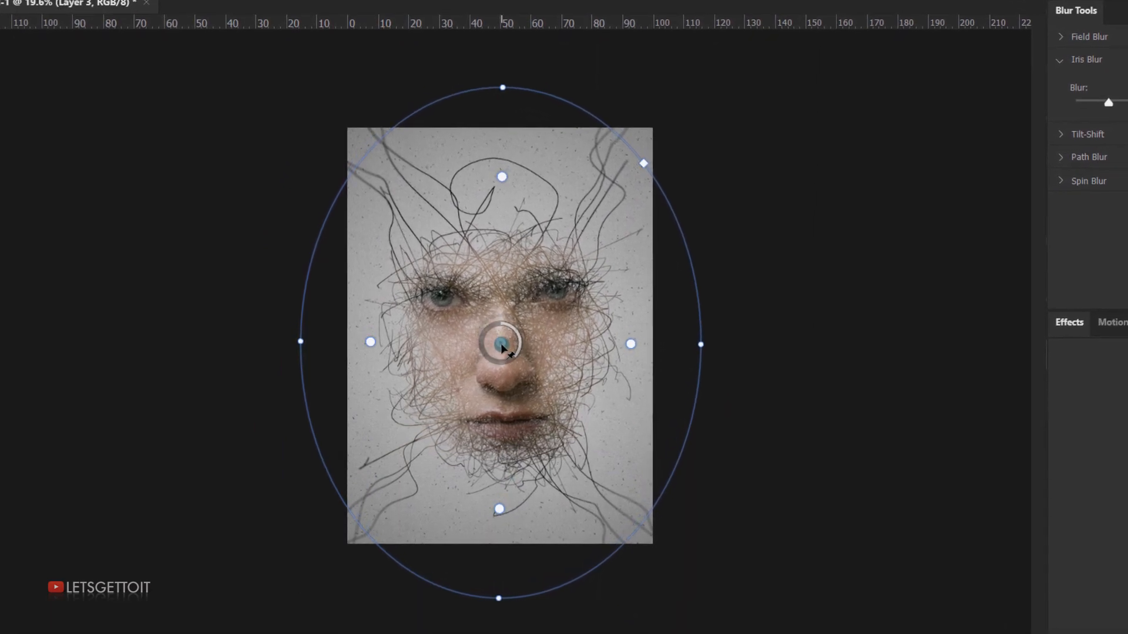
# Pull the iris focus points individually in towards the face, set the blur to 18 px and apply the Iris Blur
pyautogui.press('alt')
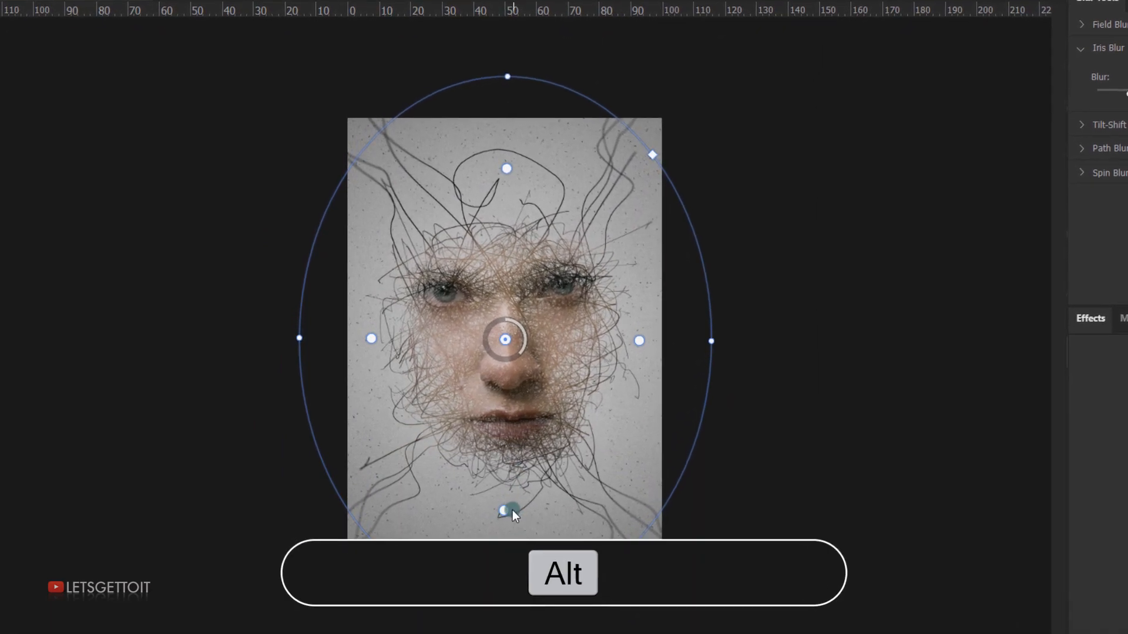
pyautogui.moveTo(504, 513); pyautogui.dragTo(509, 444)
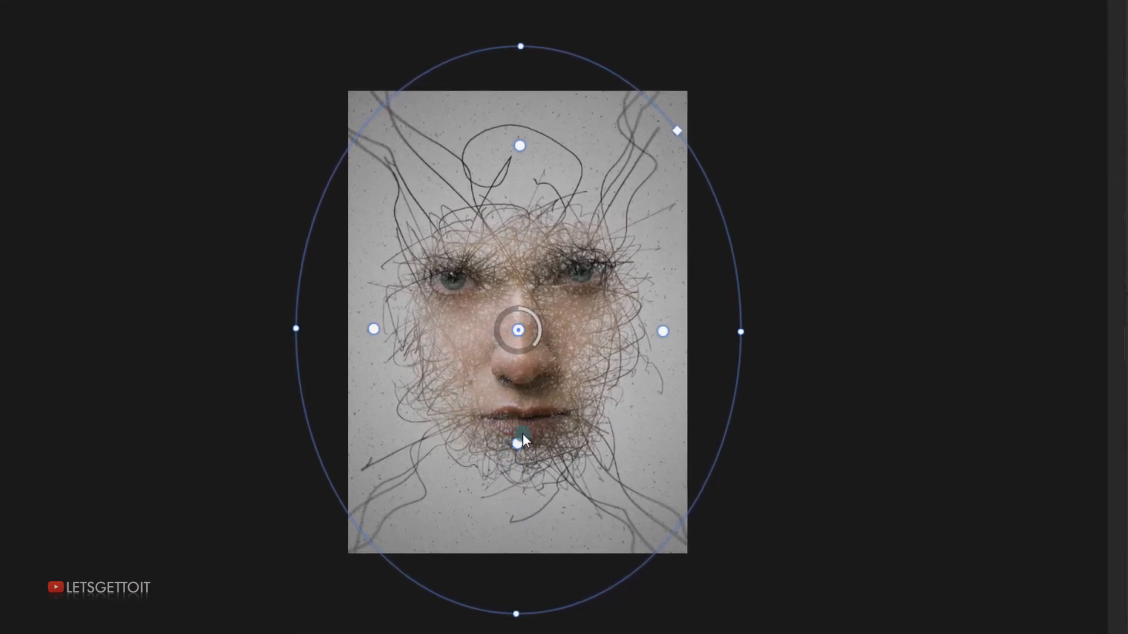
pyautogui.moveTo(660, 337); pyautogui.dragTo(626, 336)
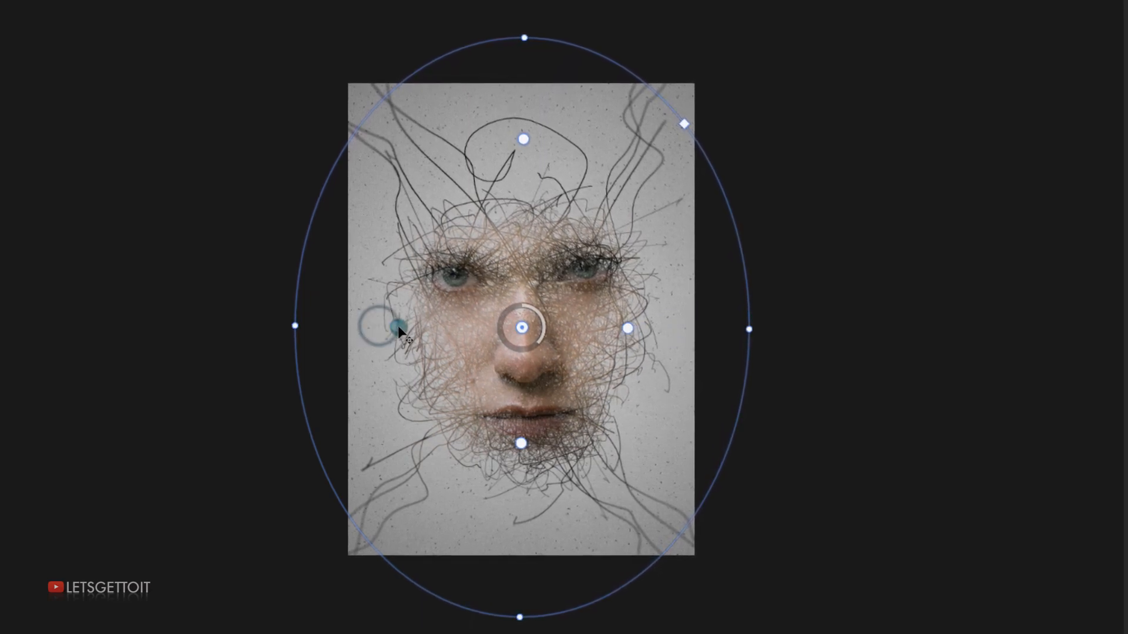
pyautogui.moveTo(523, 139); pyautogui.dragTo(522, 199)
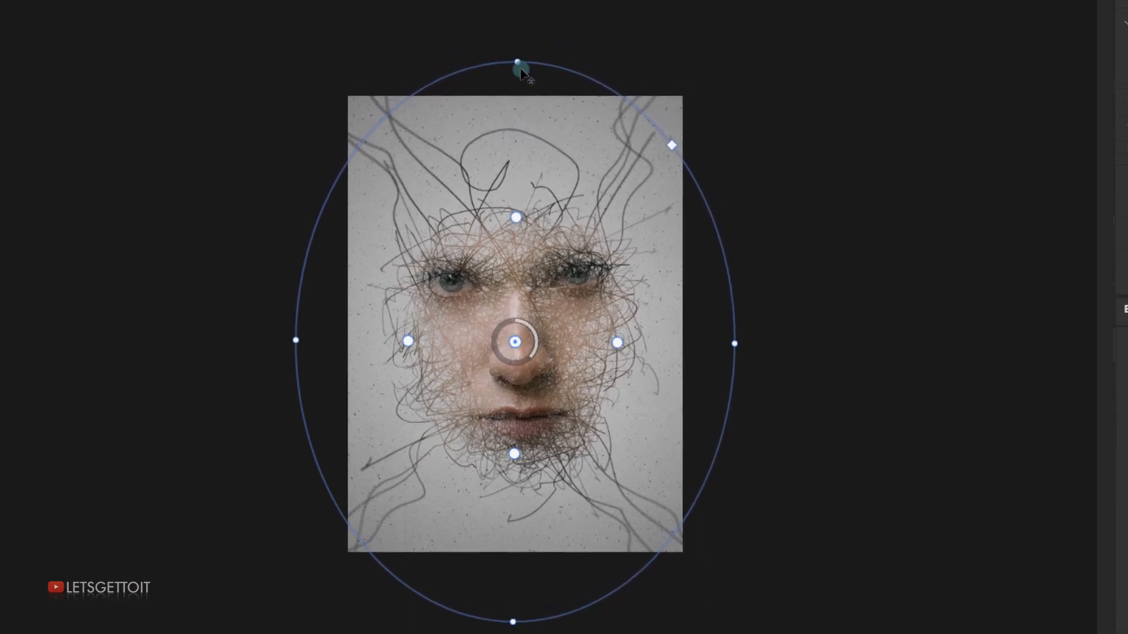
pyautogui.moveTo(524, 360); pyautogui.dragTo(507, 368)
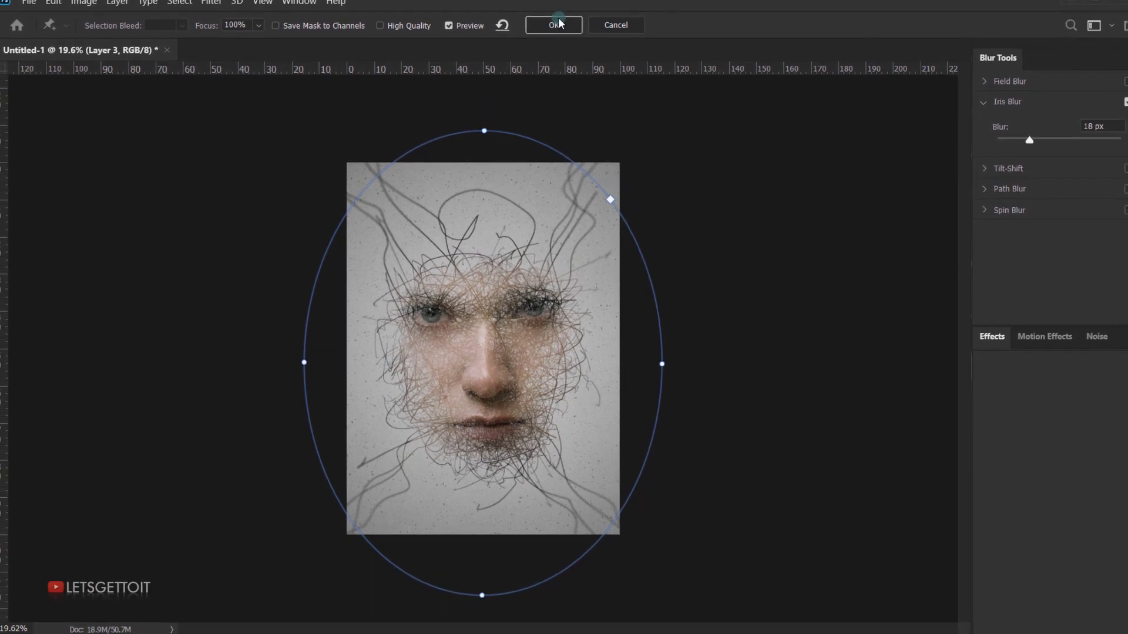
pyautogui.click(554, 30)
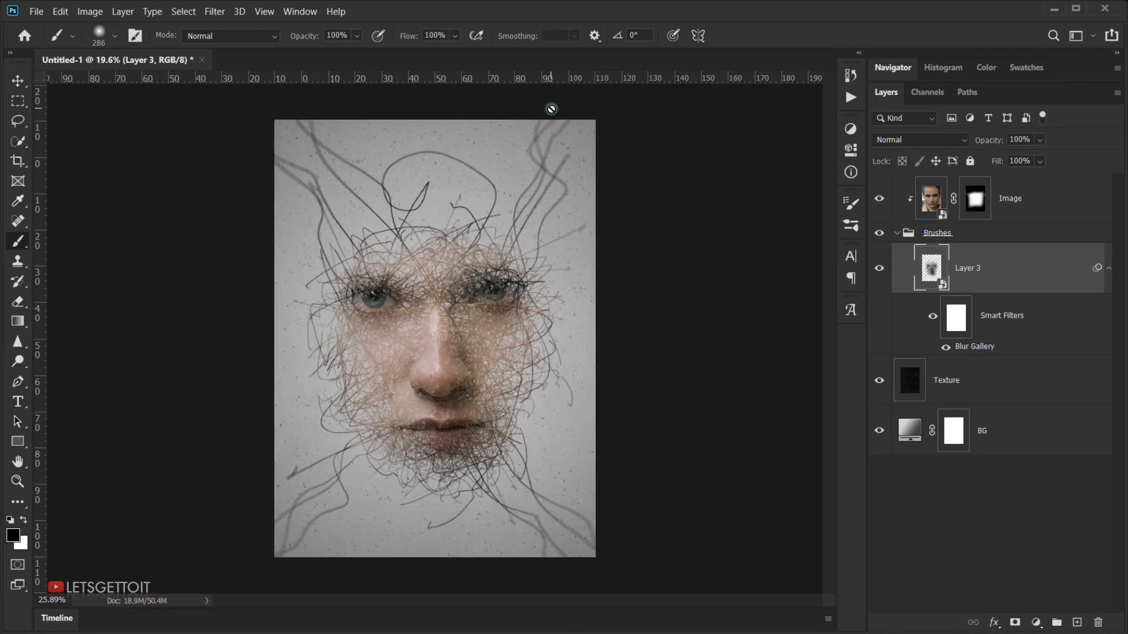
# Open the Smart Sharpen filter for the Image layer and frame its preview on the eyes and nose at 33%
pyautogui.hotkey('ctrl', '0')
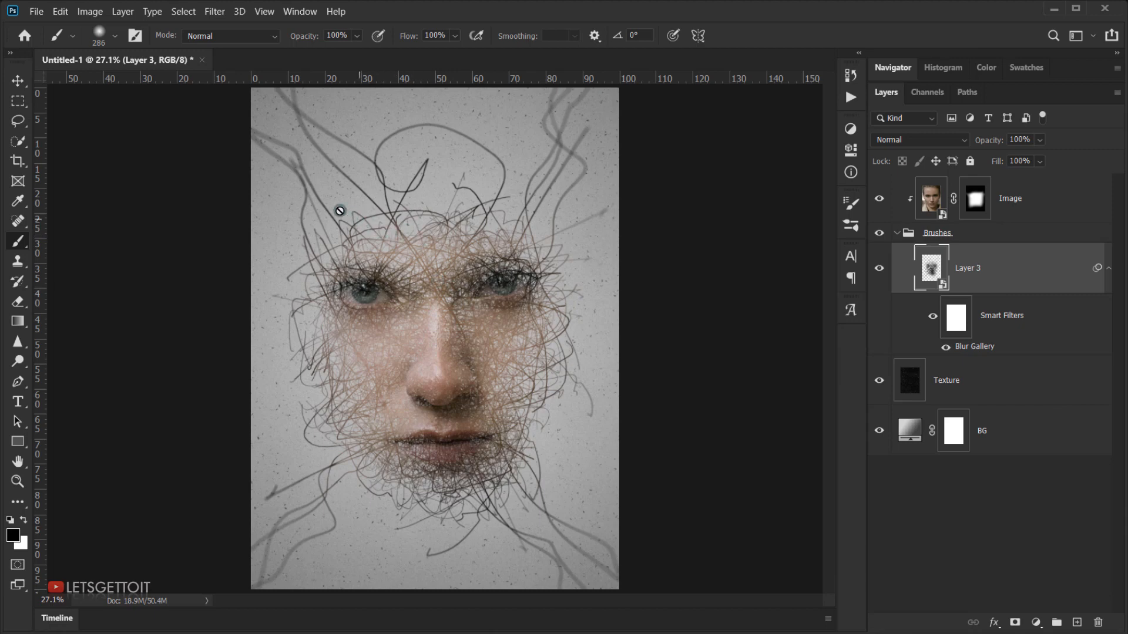
pyautogui.click(1035, 192)
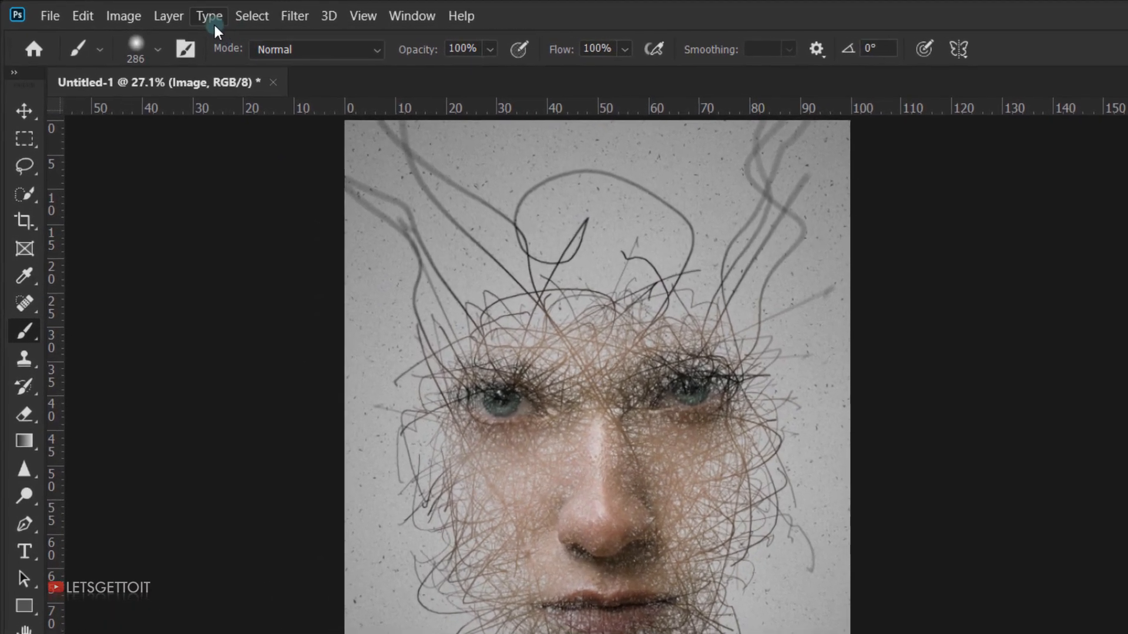
pyautogui.click(297, 16)
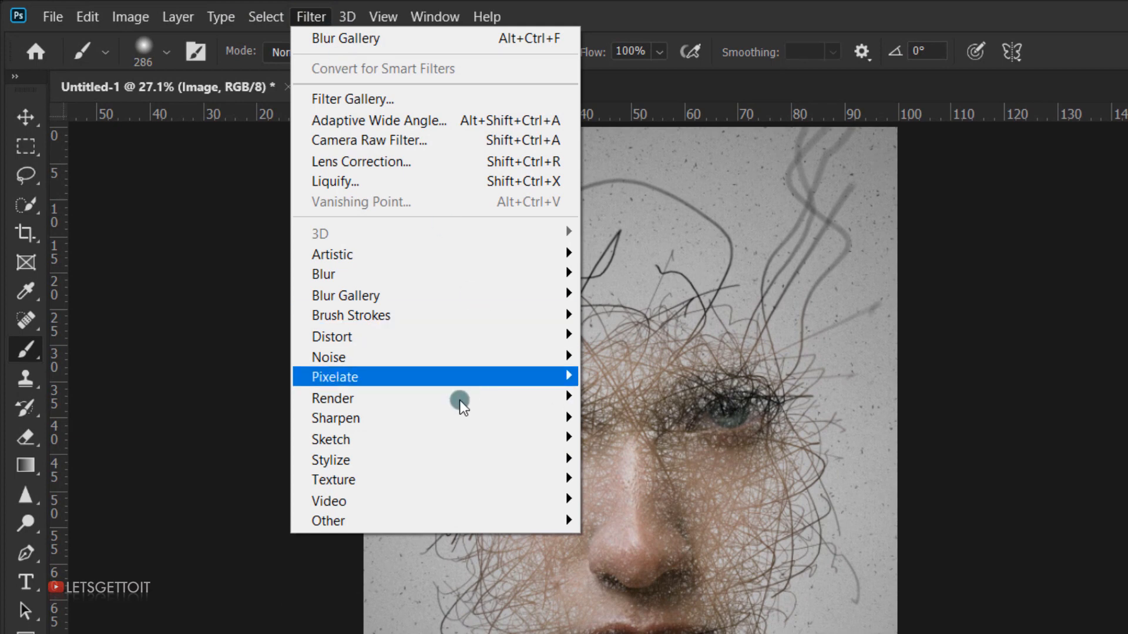
pyautogui.moveTo(414, 419)
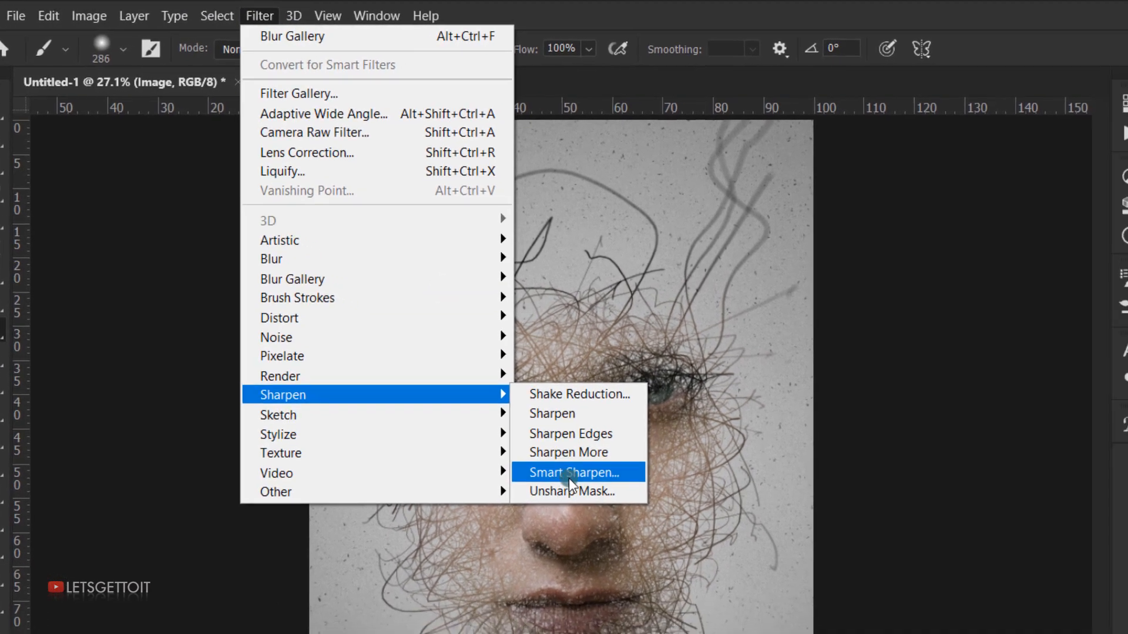
pyautogui.click(569, 478)
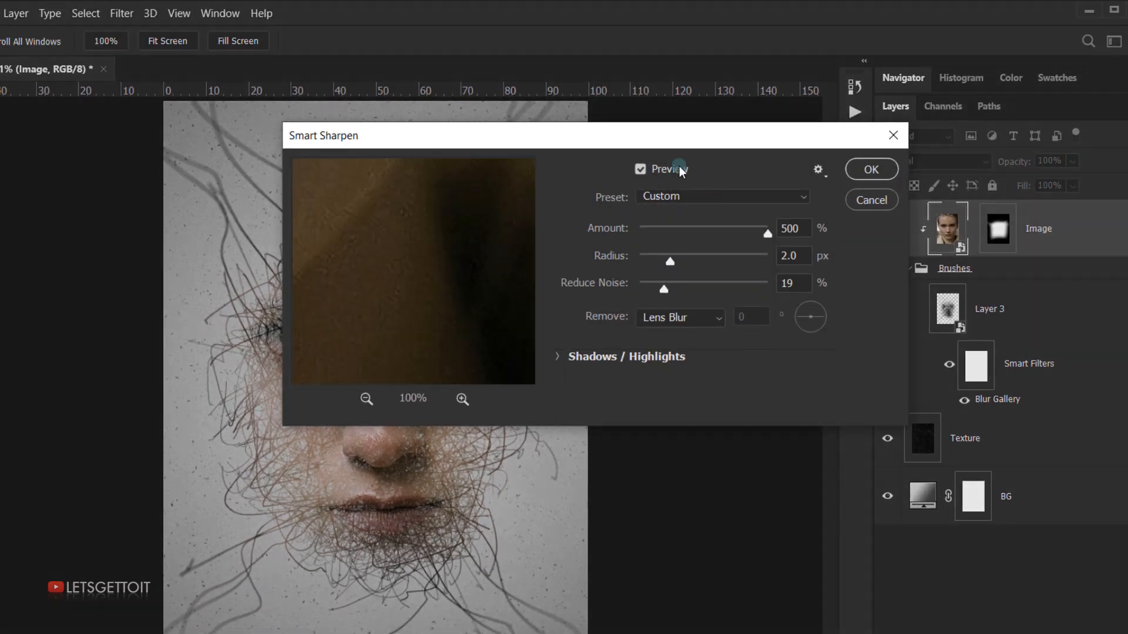
pyautogui.click(421, 393)
pyautogui.click(367, 399)
pyautogui.click(366, 399)
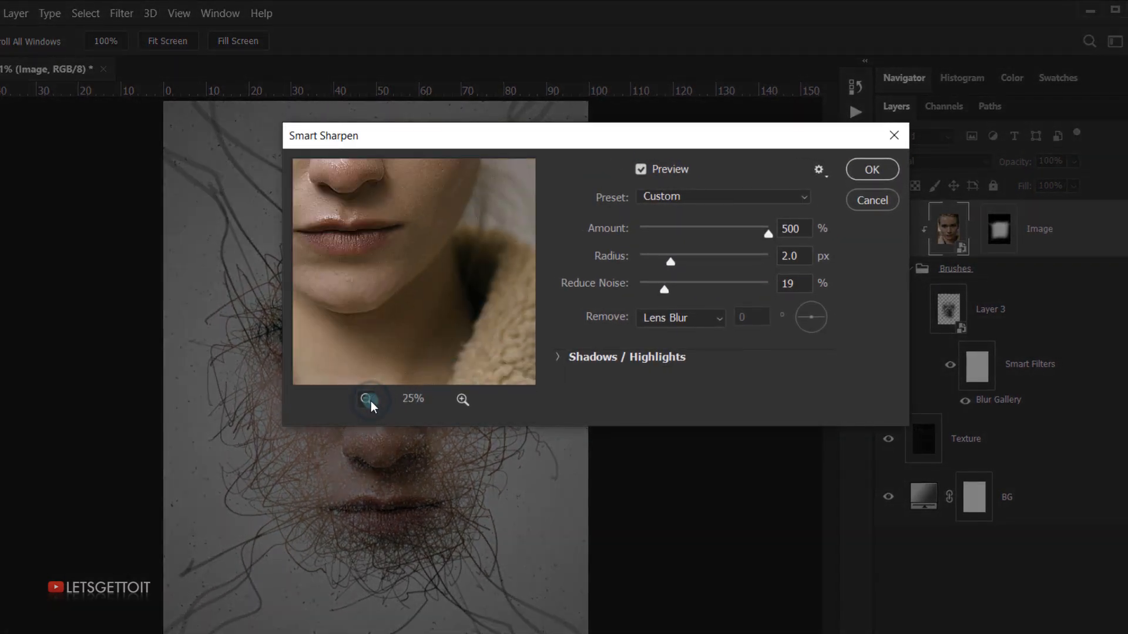
pyautogui.click(367, 399)
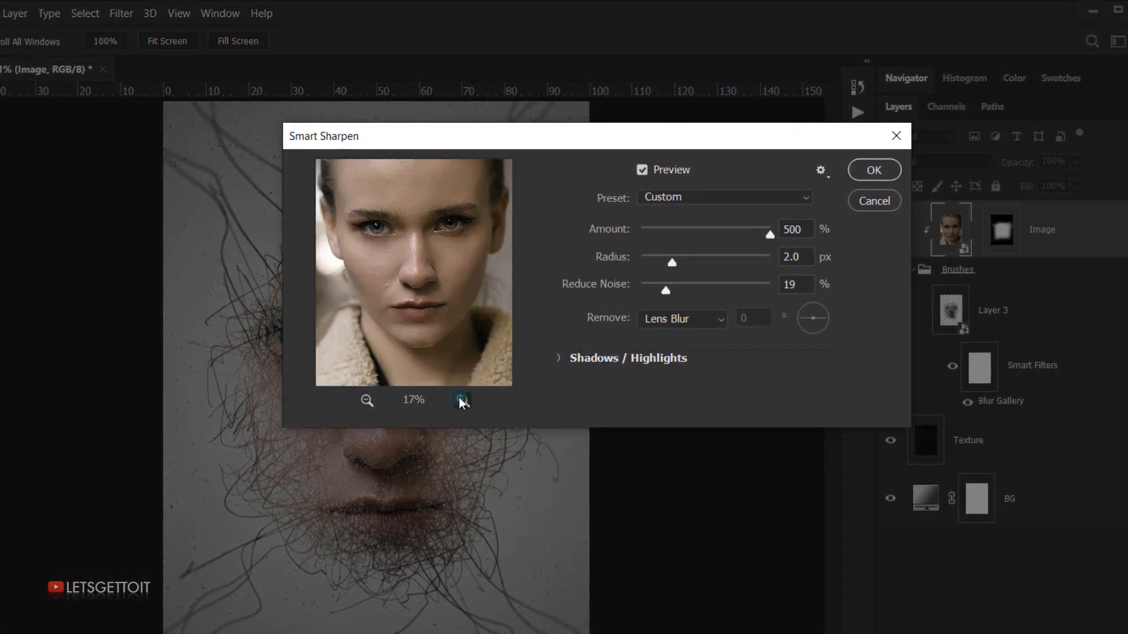
pyautogui.click(462, 399)
pyautogui.moveTo(448, 297); pyautogui.dragTo(437, 330)
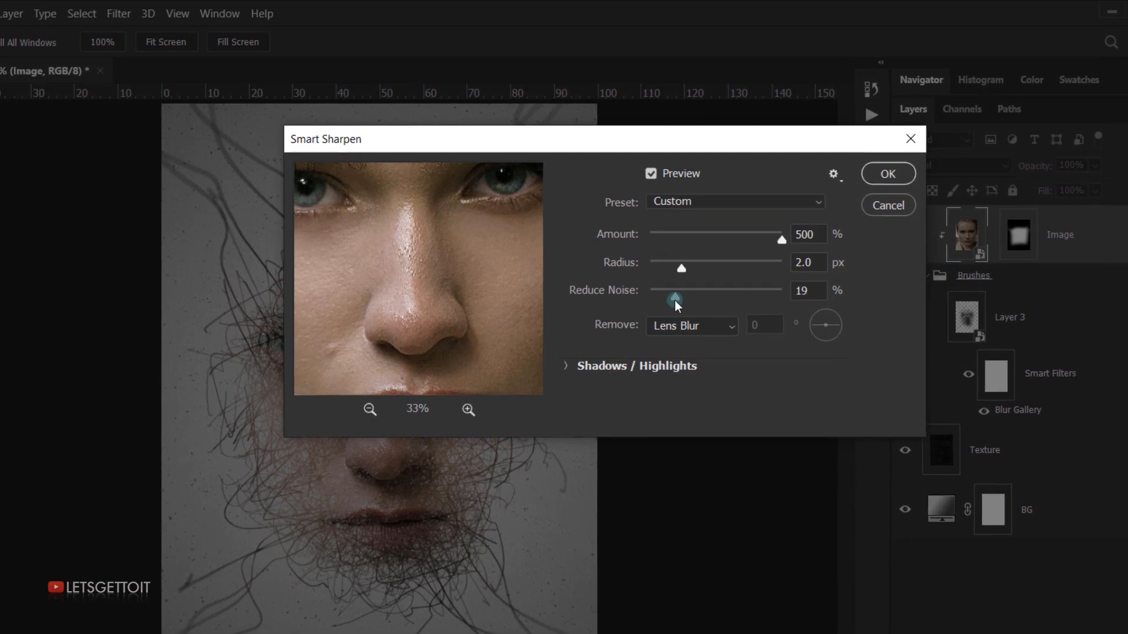
# Apply Smart Sharpen to the Image layer with amount 500%, radius 1.5 px and noise reduction 0%
pyautogui.moveTo(677, 298)
pyautogui.mouseDown()
pyautogui.moveTo(633, 299)
pyautogui.moveTo(657, 301)
pyautogui.mouseUp()
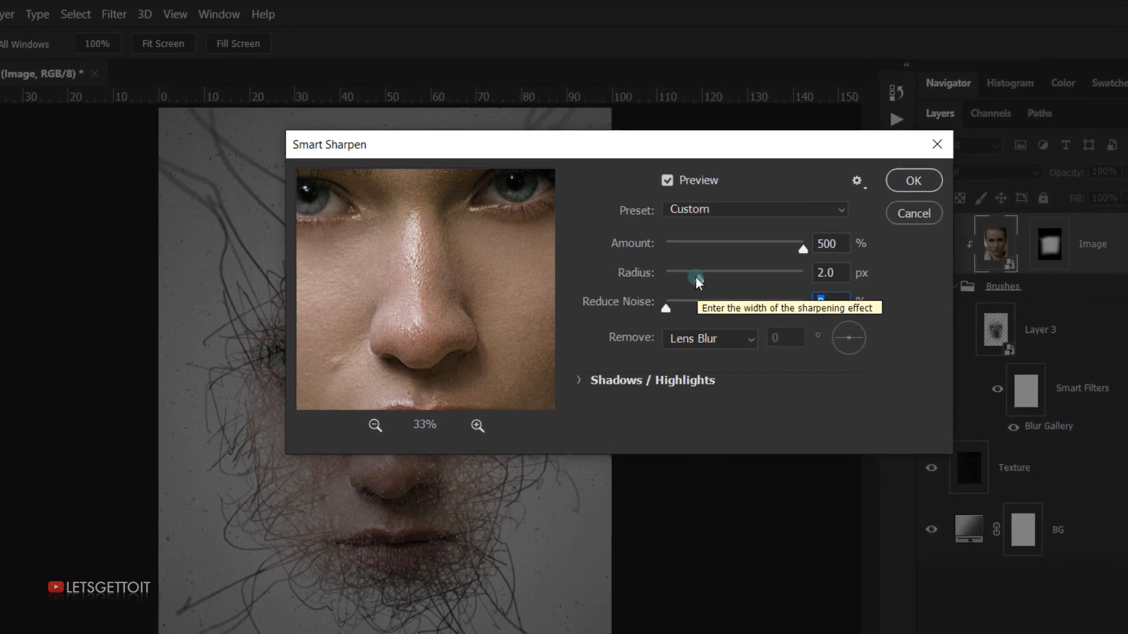
pyautogui.moveTo(701, 276); pyautogui.dragTo(713, 295)
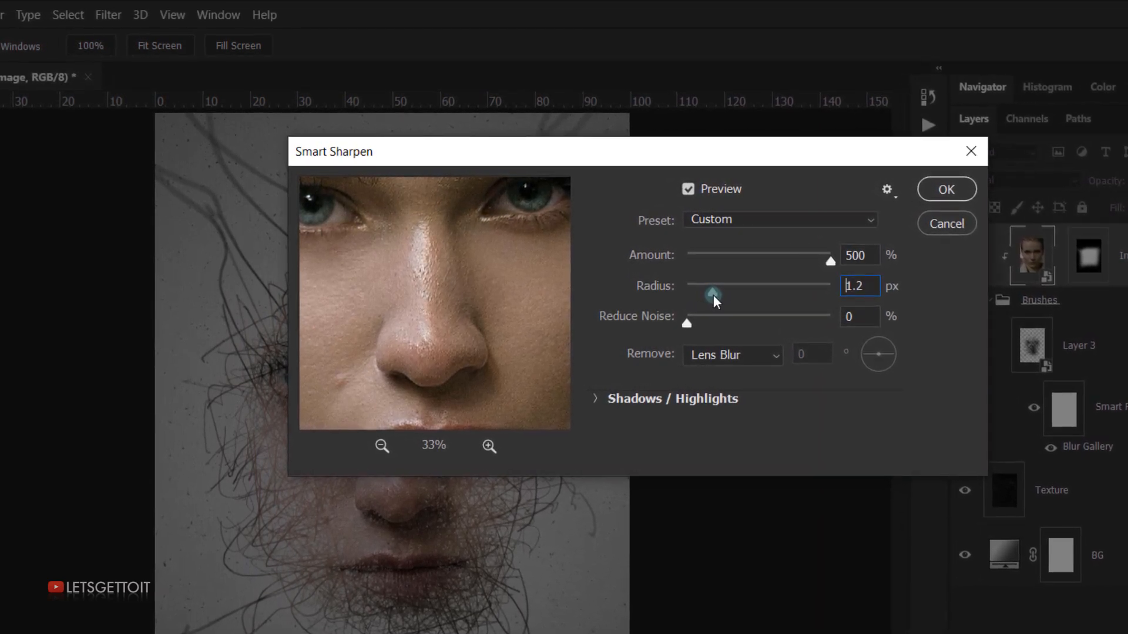
pyautogui.moveTo(836, 262); pyautogui.dragTo(886, 272)
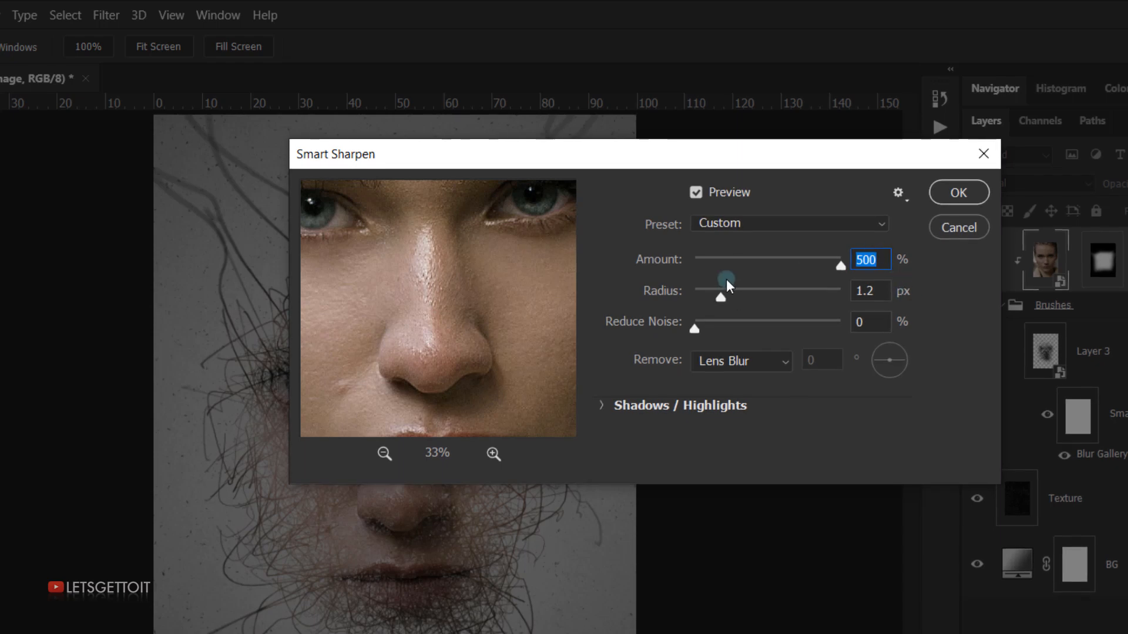
pyautogui.moveTo(721, 298); pyautogui.dragTo(692, 288)
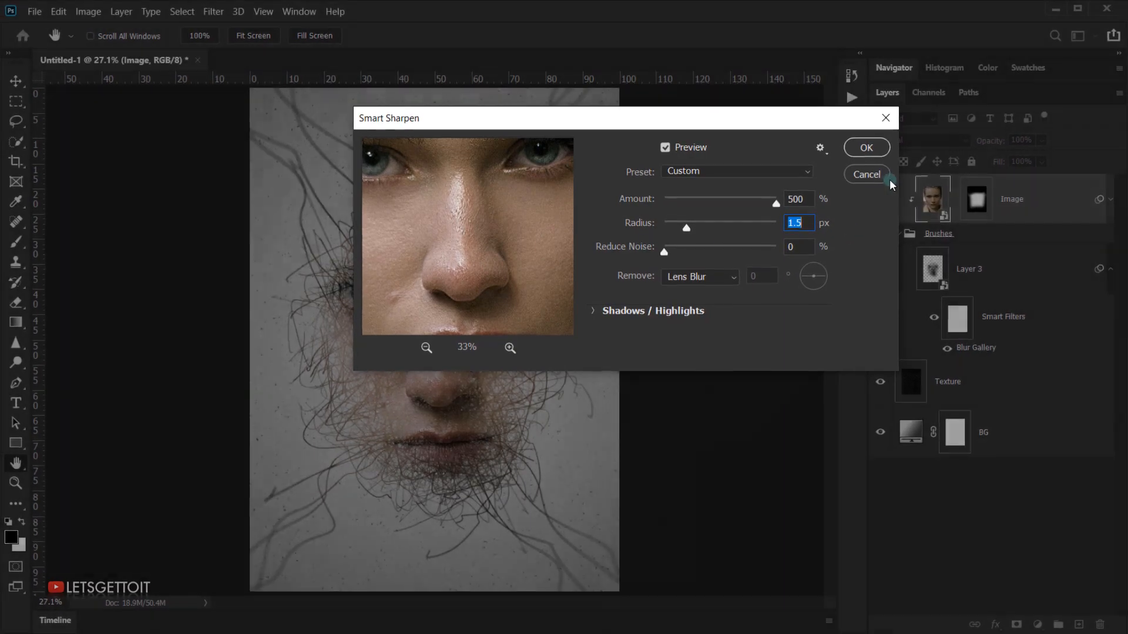
pyautogui.click(854, 150)
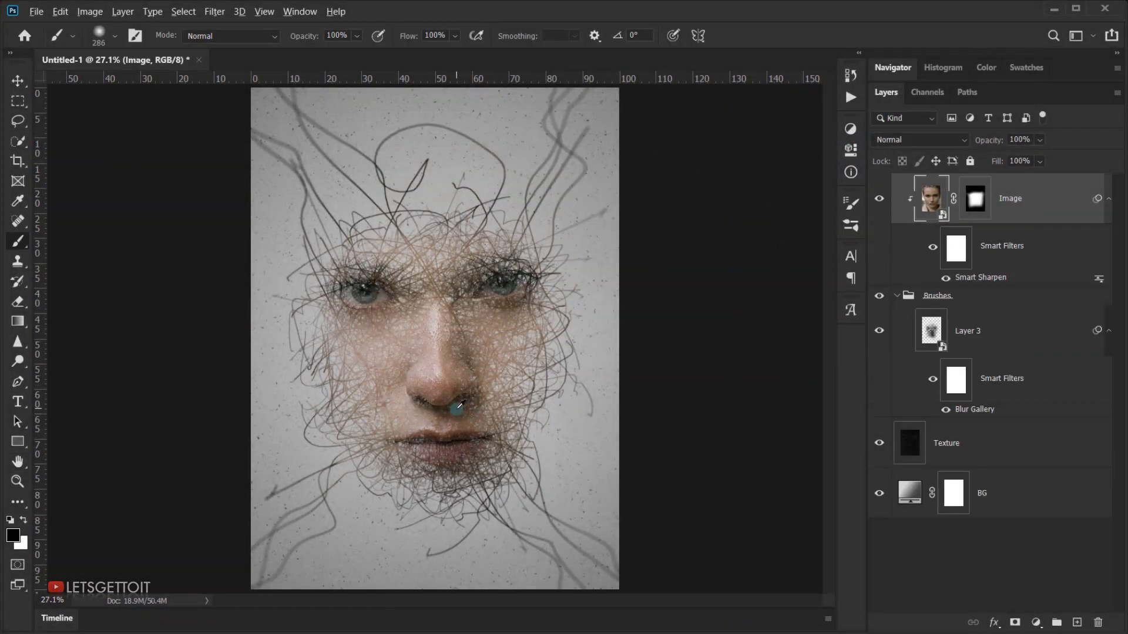
# Examine the sharpened portrait up close around the eyes, nose and lips, and collapse the Image layer's smart filter list
pyautogui.scroll(3, 445, 387)
pyautogui.scroll(3, 443, 390)
pyautogui.scroll(-7, 442, 391)
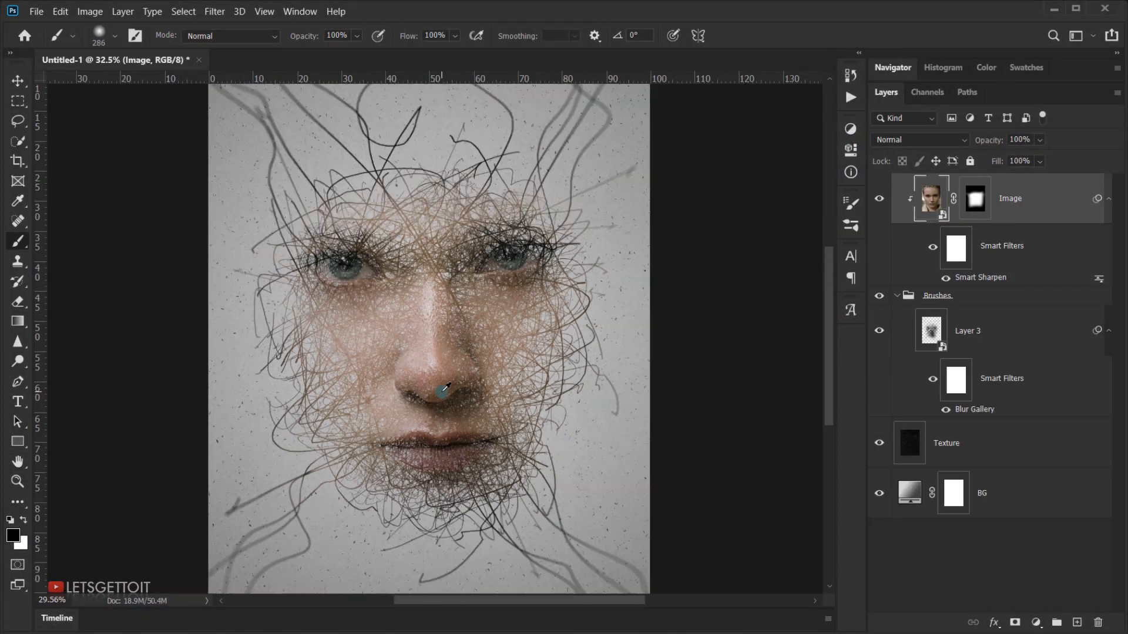
pyautogui.scroll(-2, 409, 410)
pyautogui.scroll(3, 384, 434)
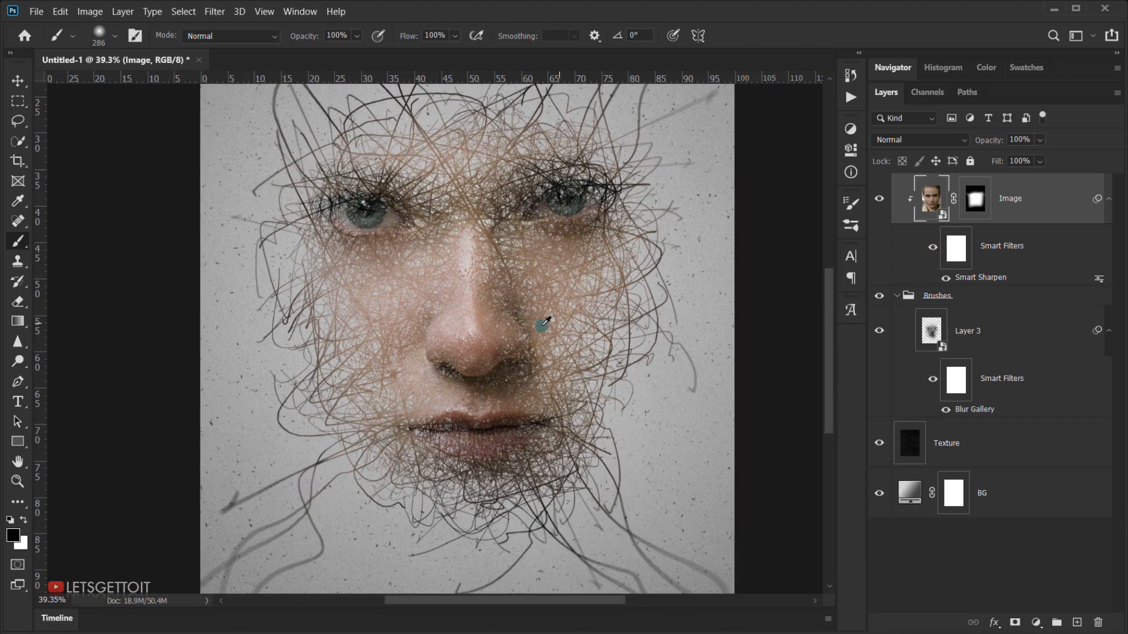
pyautogui.scroll(-3, 529, 327)
pyautogui.scroll(5, 402, 330)
pyautogui.moveTo(484, 395); pyautogui.dragTo(488, 276)
pyautogui.scroll(-2, 455, 318)
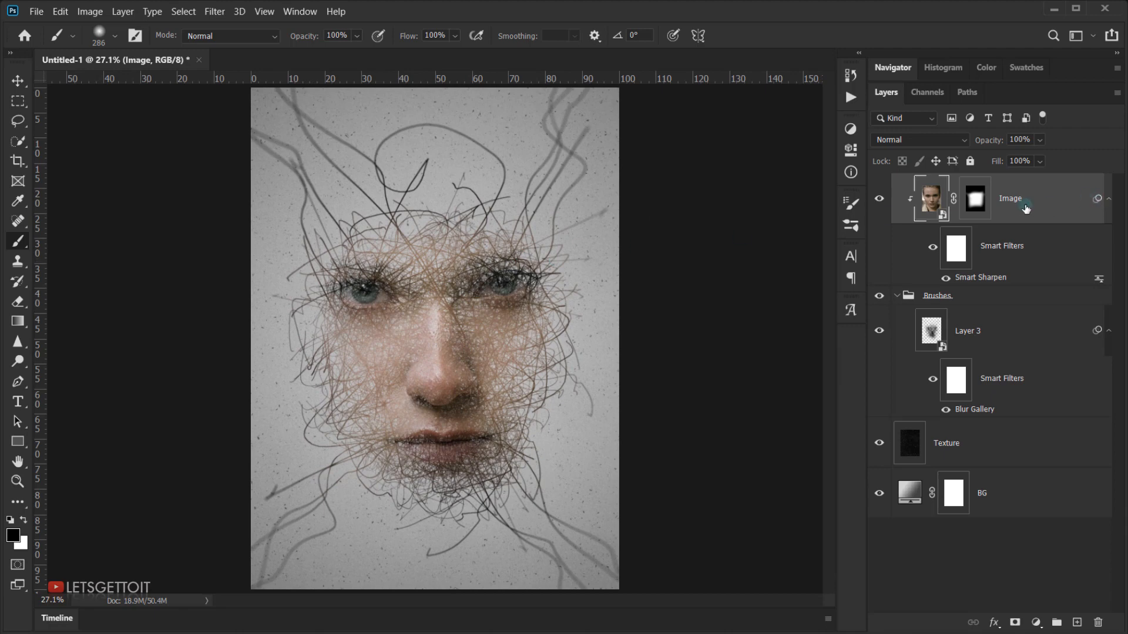
pyautogui.click(1110, 203)
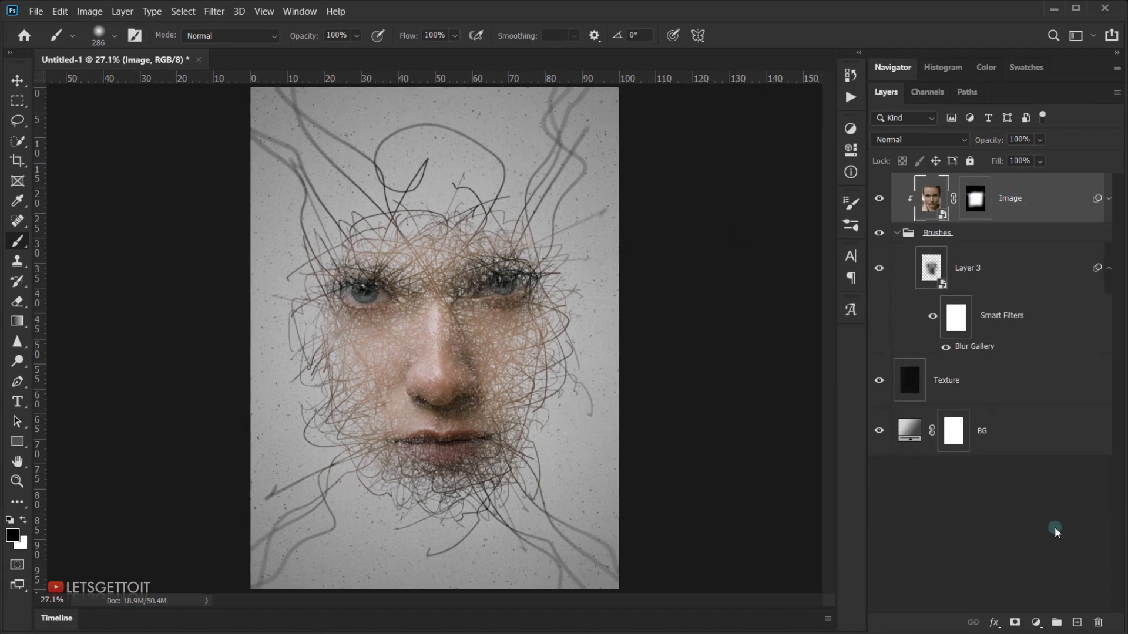
# Add a Brightness/Contrast adjustment clipped to the Image layer with brightness -15 and contrast 15
pyautogui.click(1035, 623)
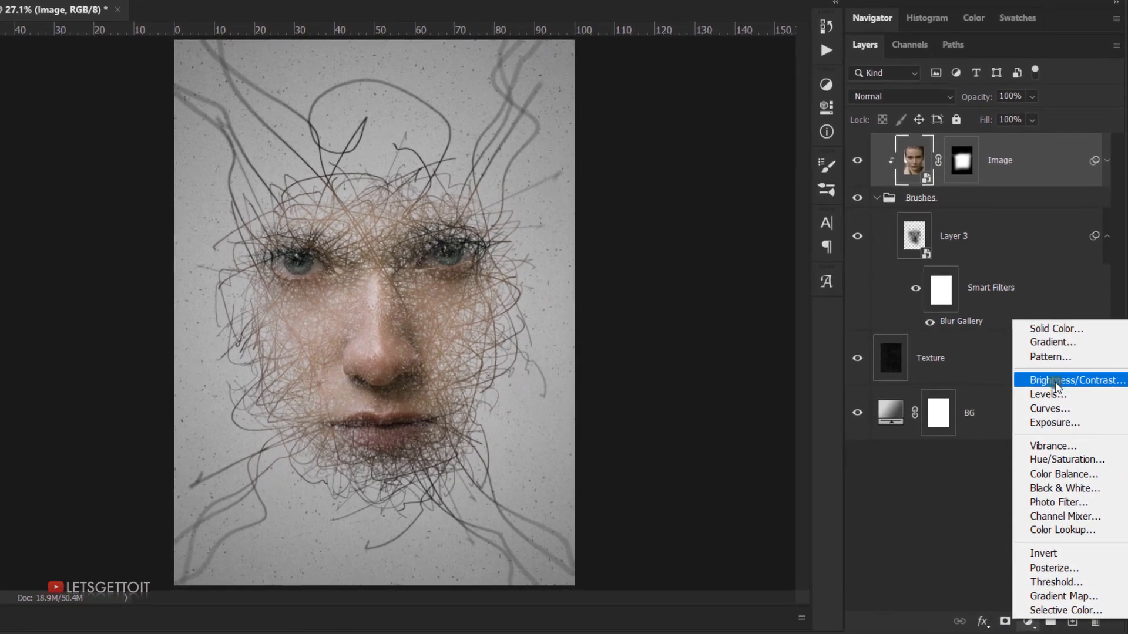
pyautogui.click(1055, 386)
pyautogui.click(674, 358)
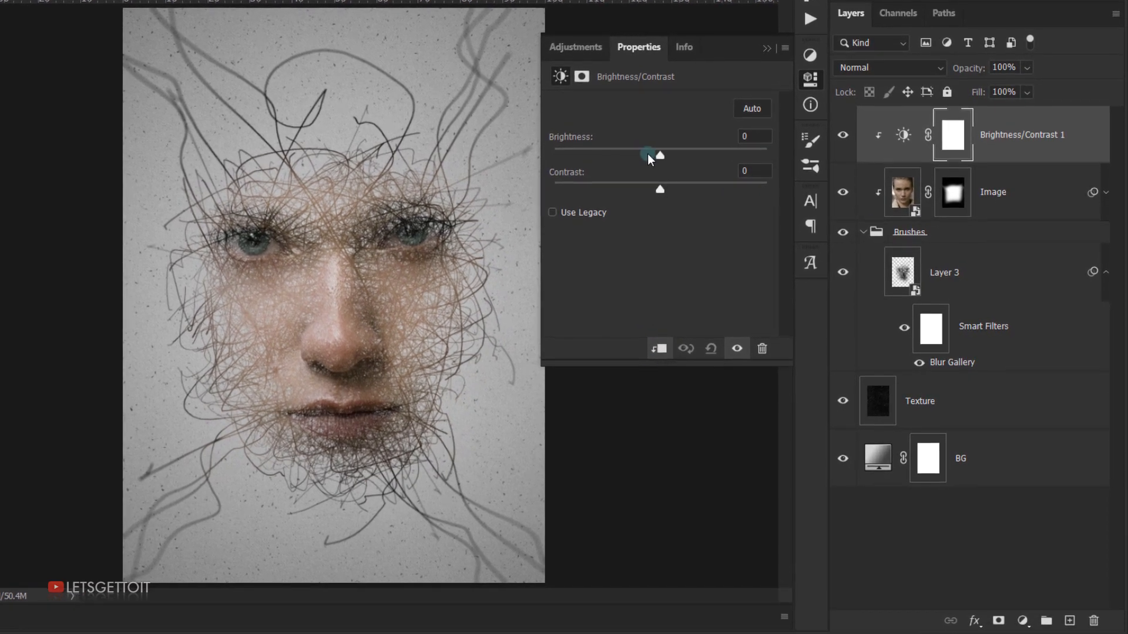
pyautogui.moveTo(664, 159)
pyautogui.mouseDown()
pyautogui.moveTo(676, 154)
pyautogui.moveTo(665, 154)
pyautogui.mouseUp()
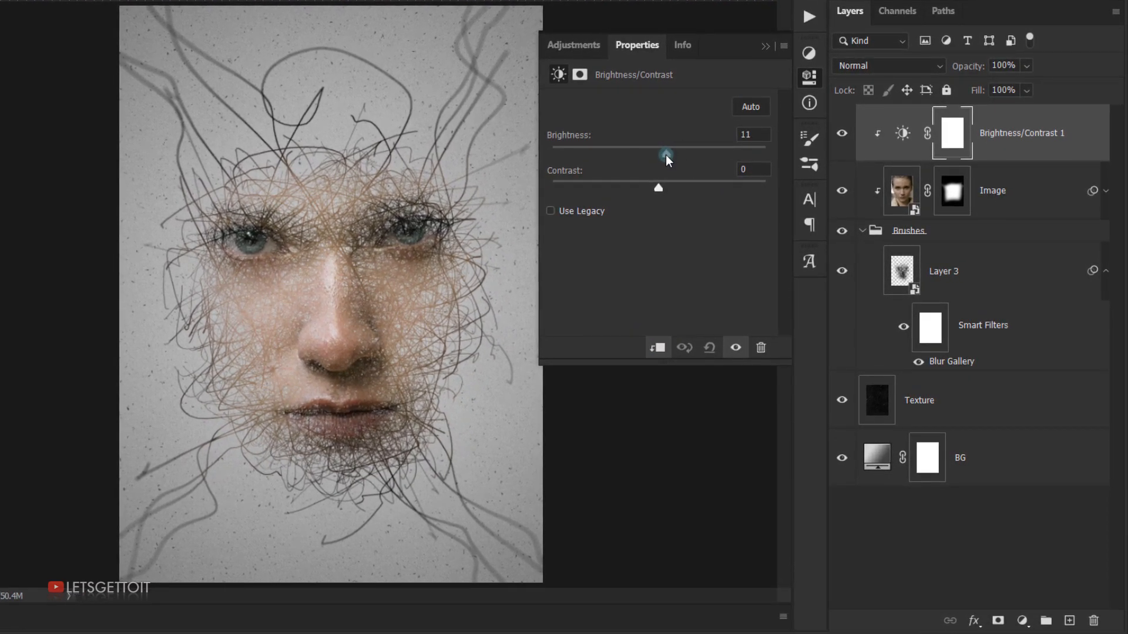
pyautogui.moveTo(667, 156); pyautogui.dragTo(680, 191)
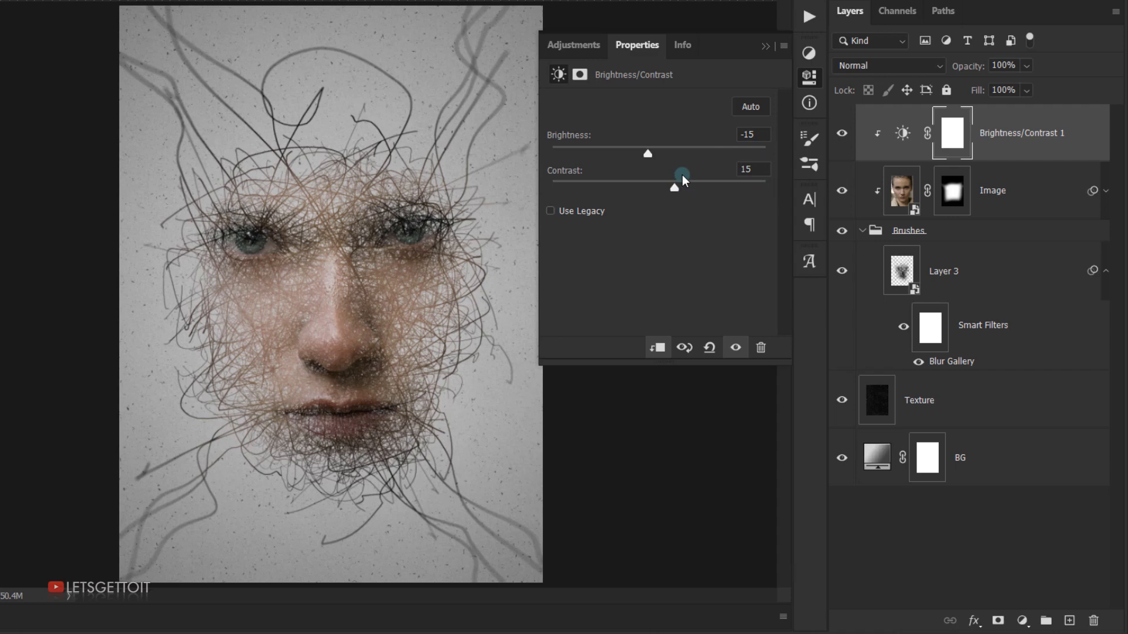
# Compare the portrait with and without the Brightness/Contrast adjustment, leaving it visible, and close its settings
pyautogui.click(736, 348)
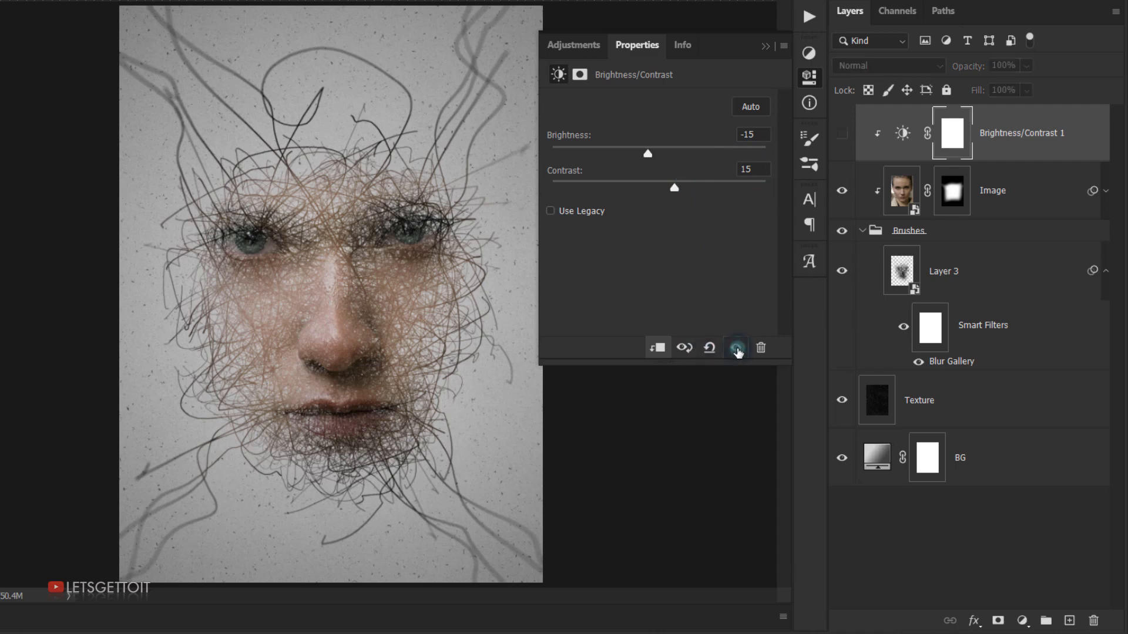
pyautogui.click(736, 350)
pyautogui.click(737, 349)
pyautogui.click(737, 350)
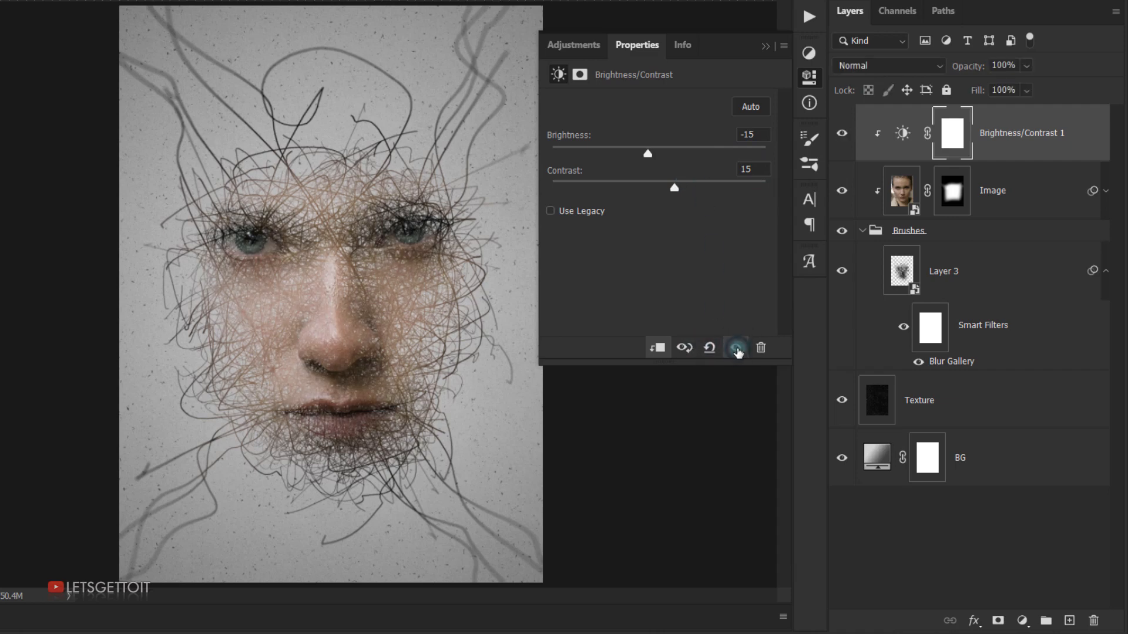
pyautogui.click(737, 349)
pyautogui.click(737, 349)
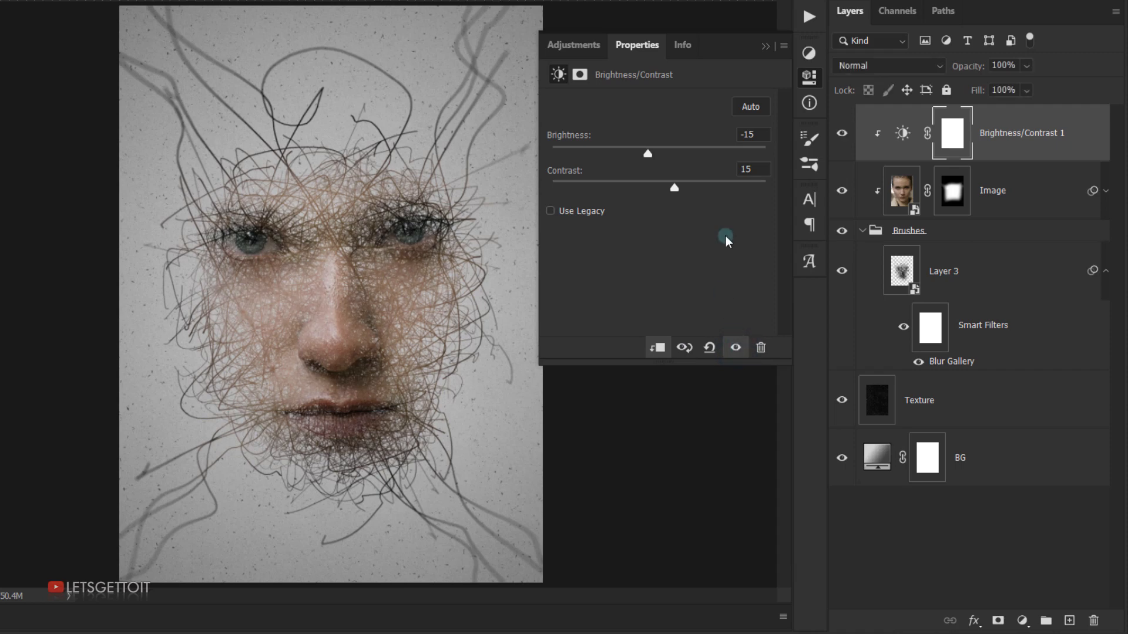
pyautogui.click(766, 46)
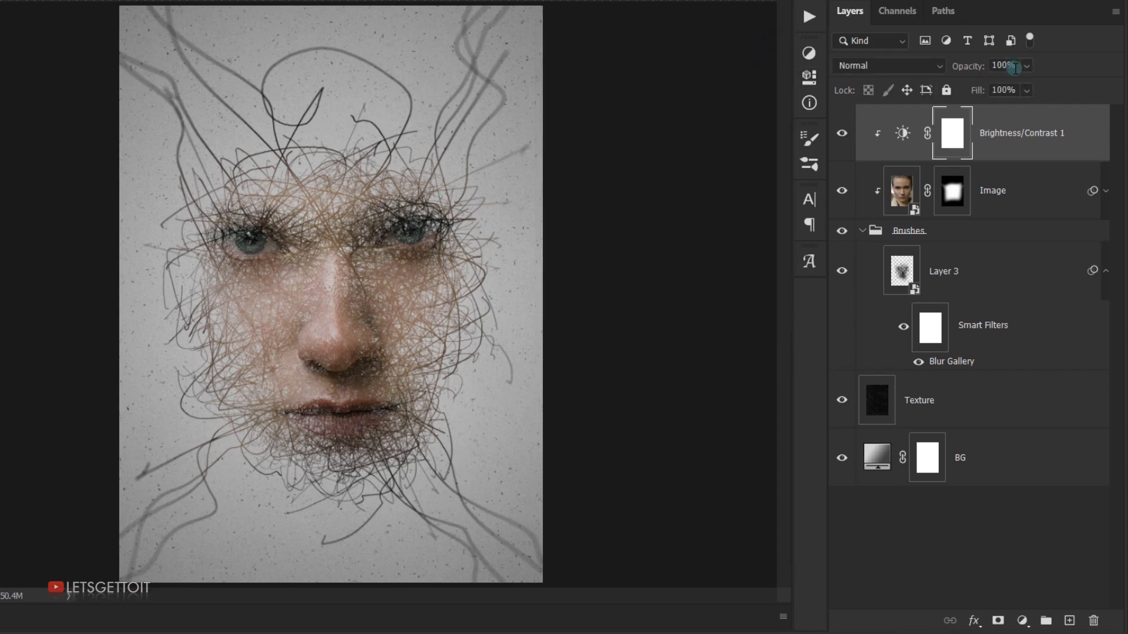
# Set the Brightness/Contrast adjustment layer's opacity to 70%
pyautogui.click(1013, 66)
pyautogui.write('70')
pyautogui.hotkey('ctrl', '+')
pyautogui.hotkey('ctrl', '-')
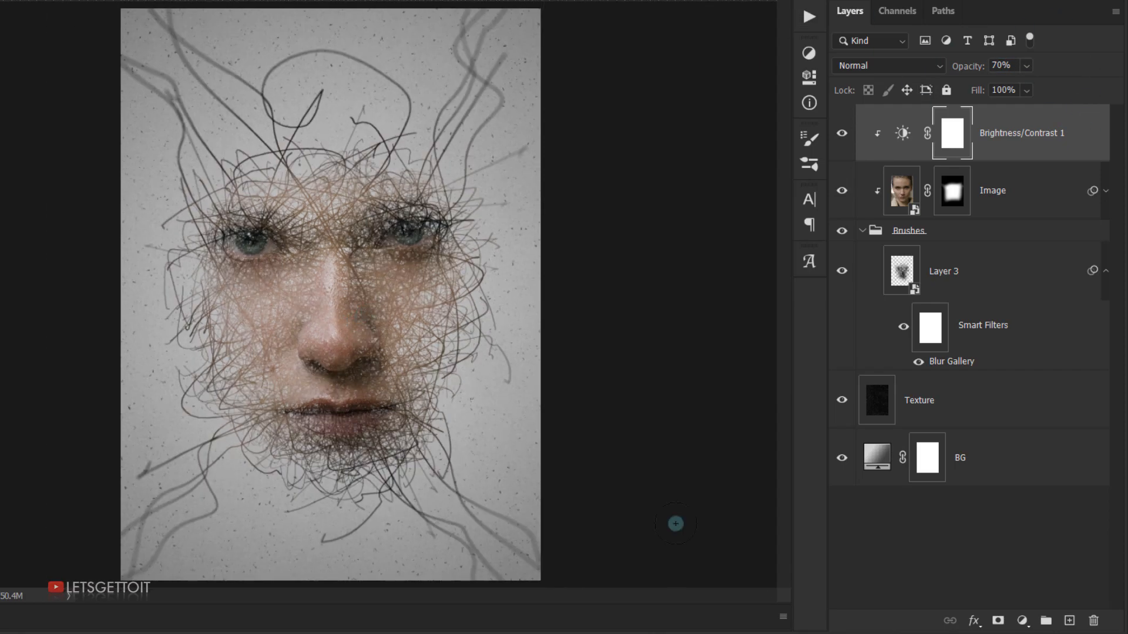
# Add a Levels adjustment above the Brightness/Contrast layer and set its midtone level to 0.90
pyautogui.click(1022, 620)
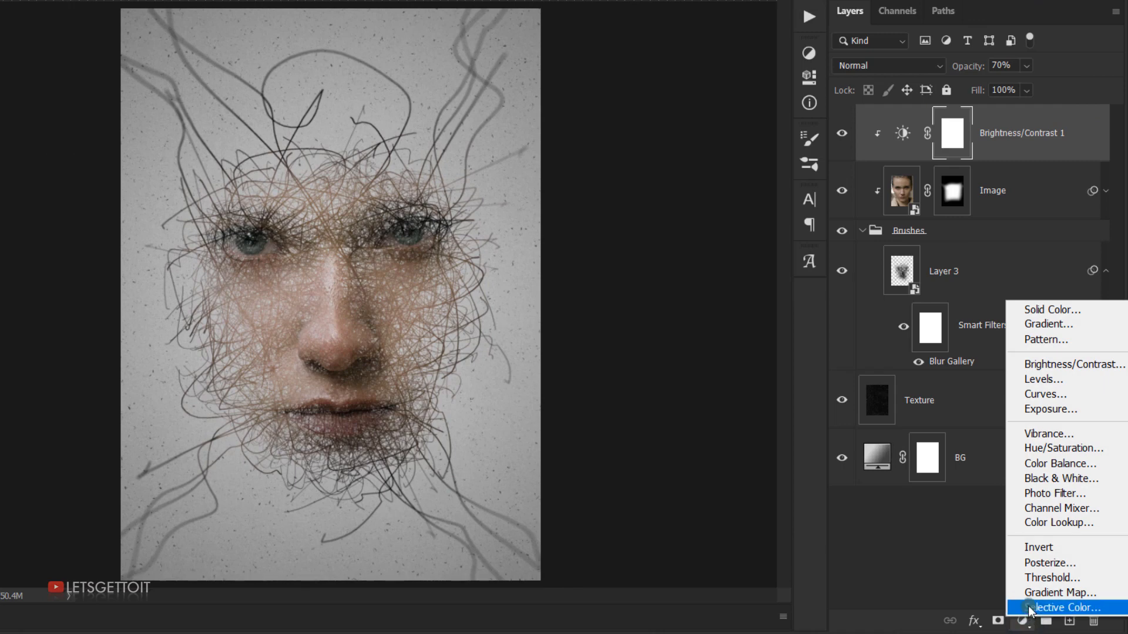
pyautogui.click(1046, 381)
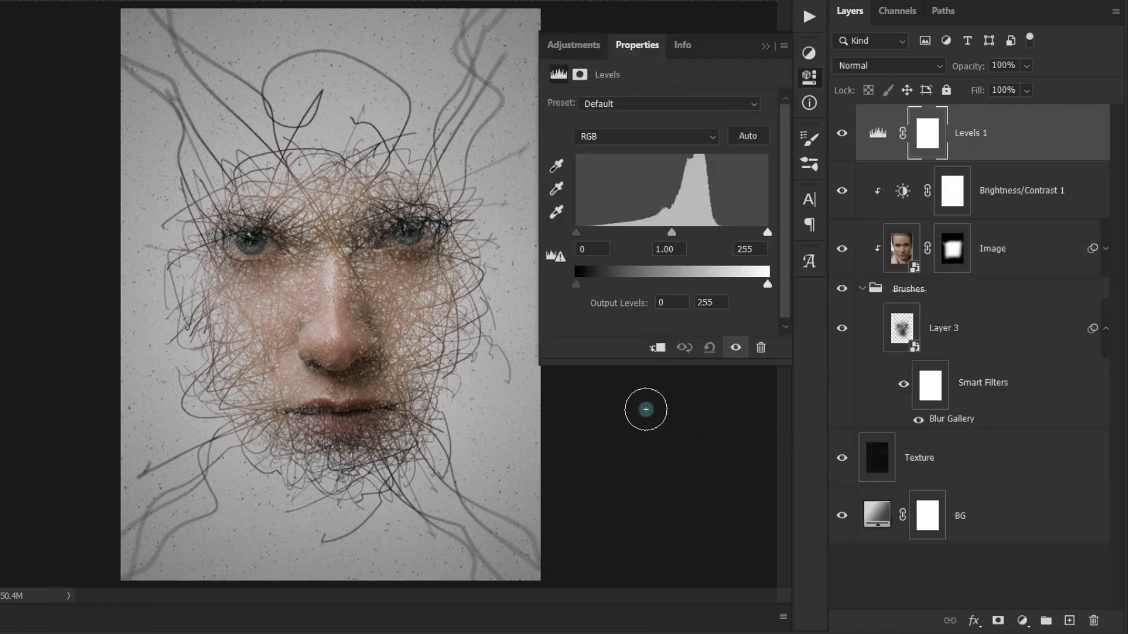
pyautogui.click(579, 232)
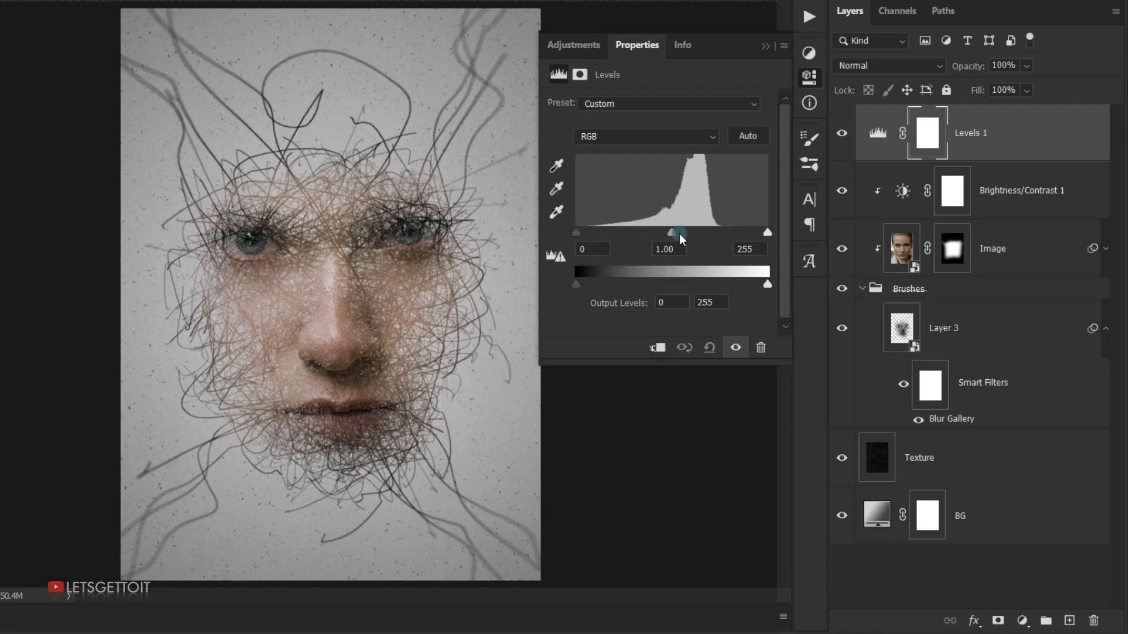
pyautogui.moveTo(673, 234); pyautogui.dragTo(677, 237)
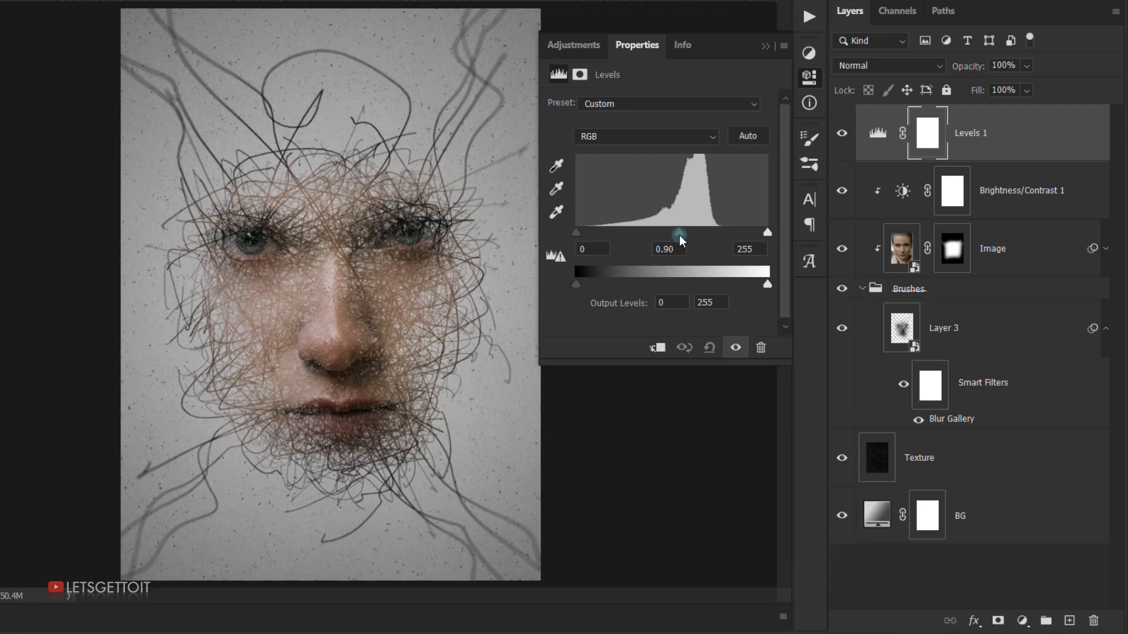
pyautogui.click(765, 46)
# Check the effect of the Levels adjustment on the portrait, up close on the face and on the whole composition
pyautogui.click(842, 134)
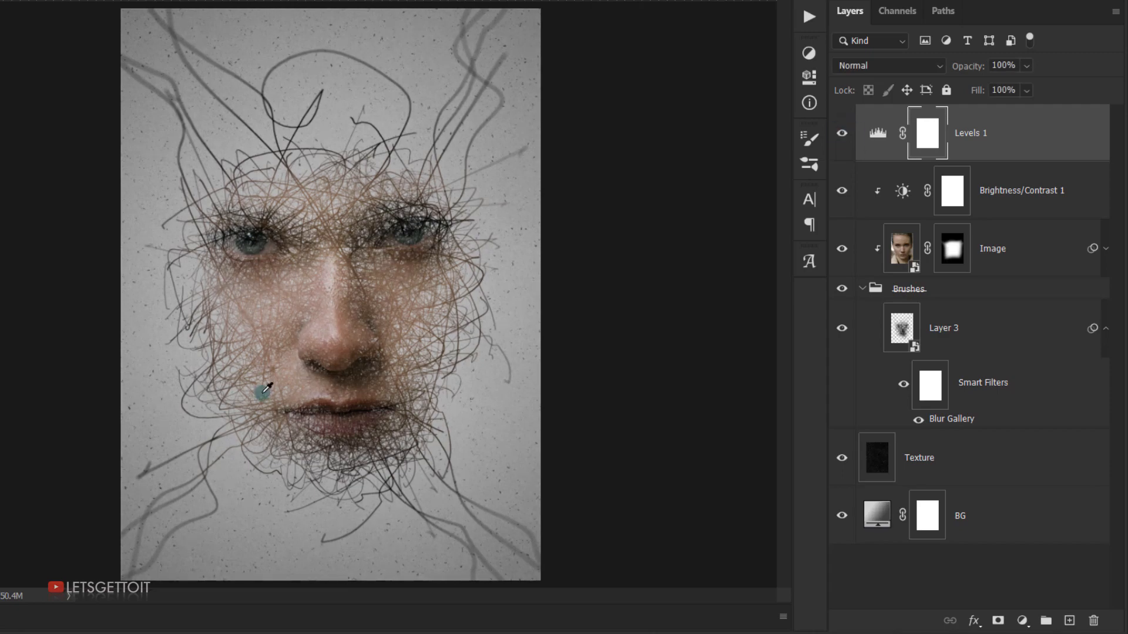
pyautogui.scroll(3, 261, 383)
pyautogui.scroll(-3, 267, 388)
pyautogui.scroll(2, 382, 354)
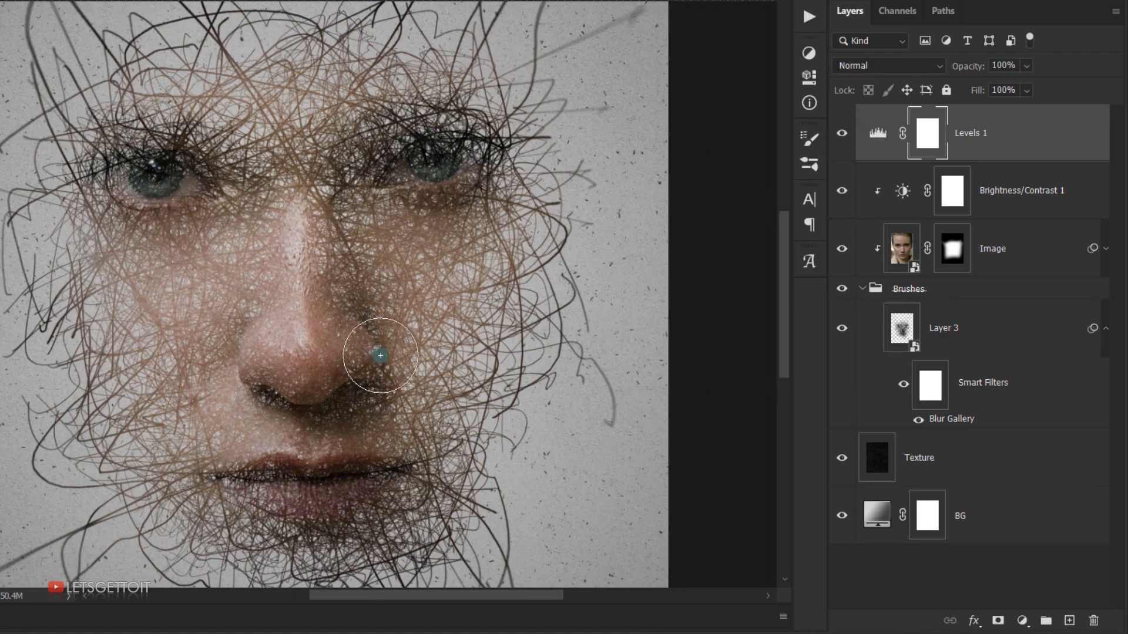
pyautogui.moveTo(377, 378); pyautogui.dragTo(396, 309)
pyautogui.scroll(-2, 387, 344)
pyautogui.scroll(-2, 391, 345)
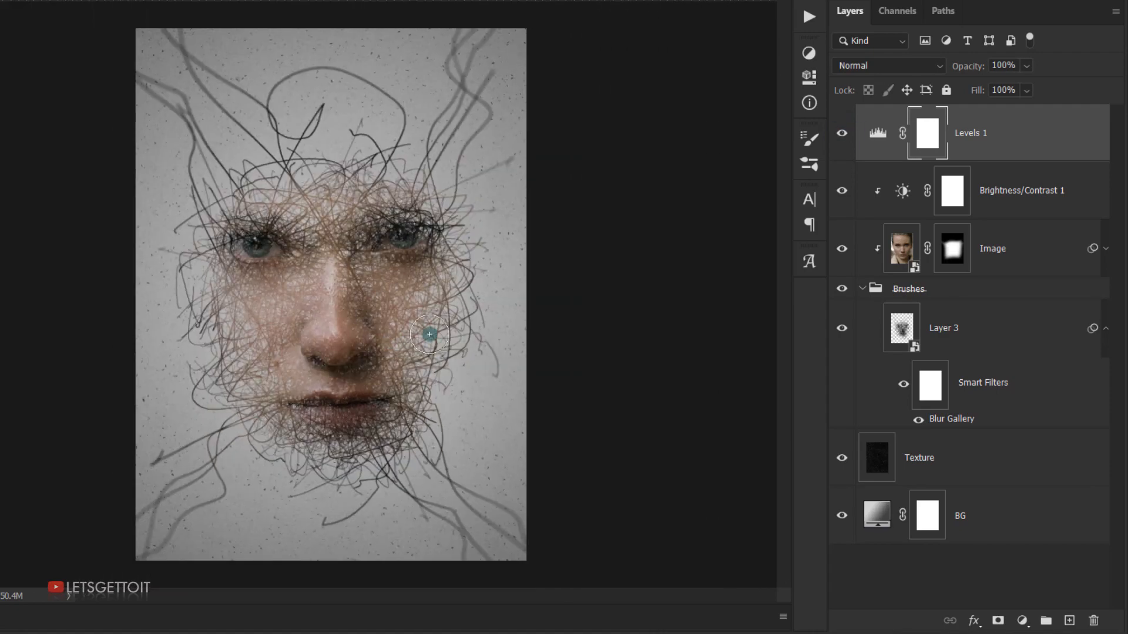
pyautogui.scroll(1, 430, 335)
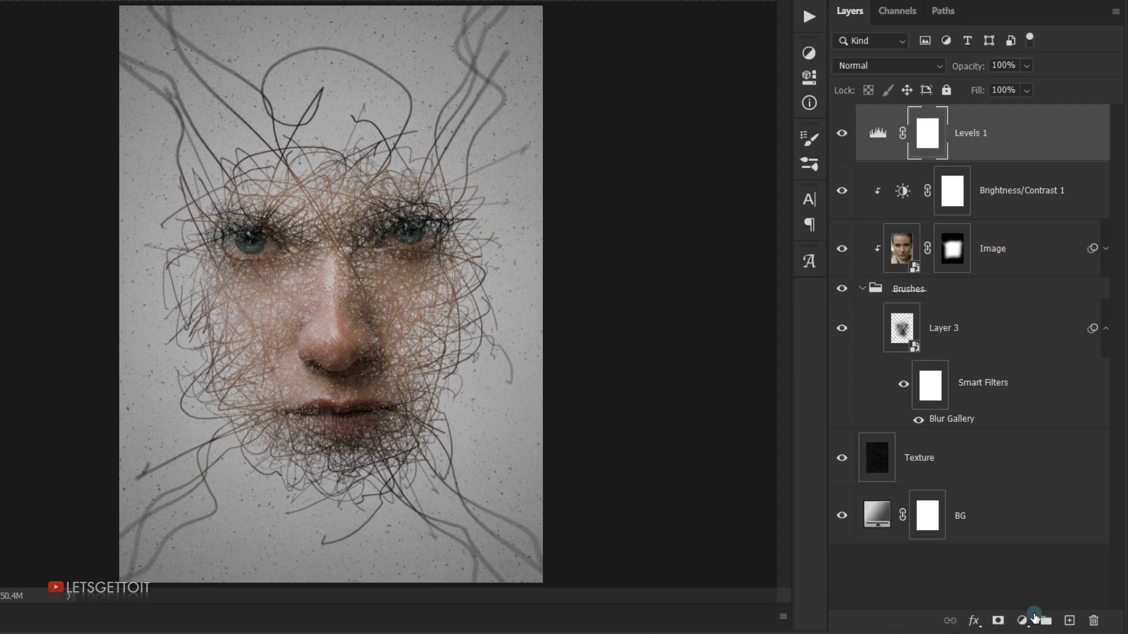
# Add a Gradient Fill layer above Levels and set the gradient's starting color stop to muted red #af4545
pyautogui.click(1033, 619)
pyautogui.click(1039, 326)
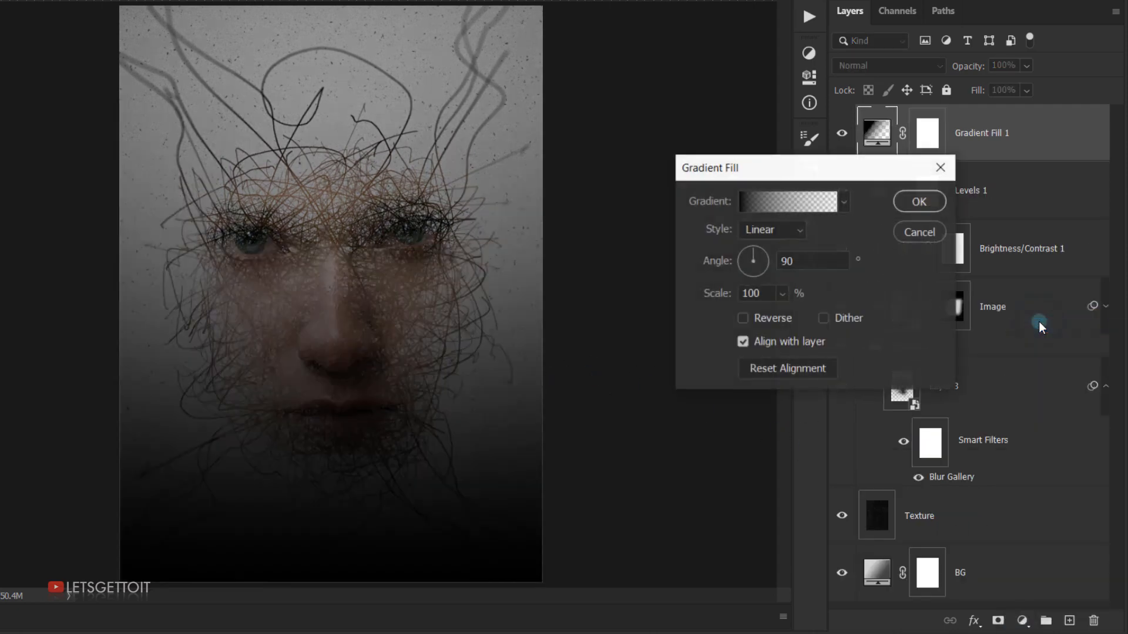
pyautogui.click(788, 196)
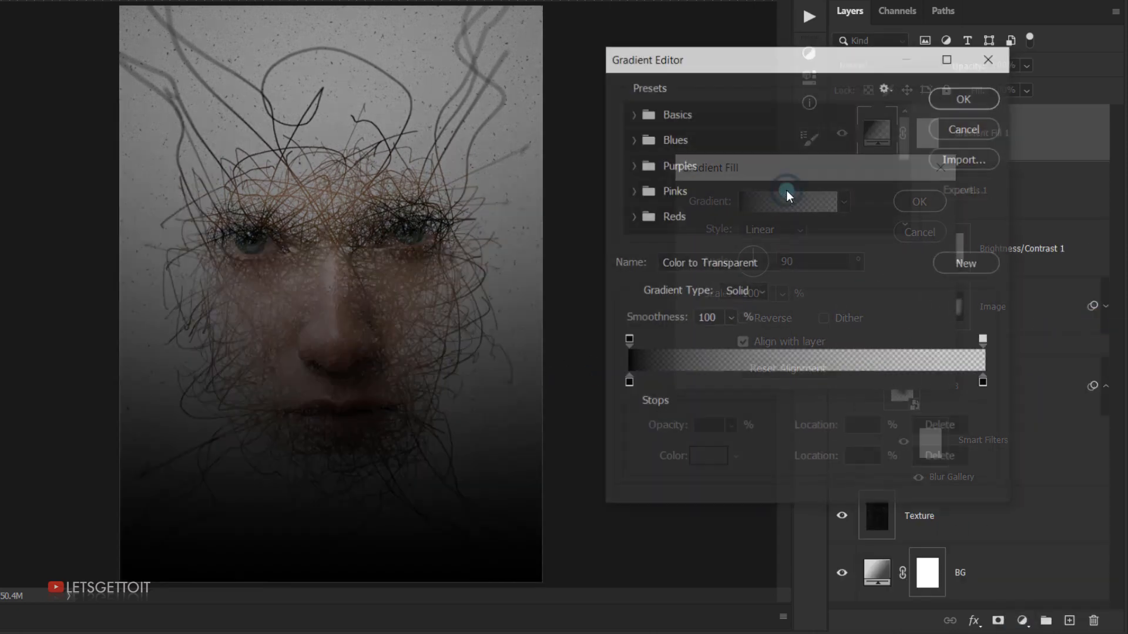
pyautogui.click(628, 383)
pyautogui.doubleClick(627, 383)
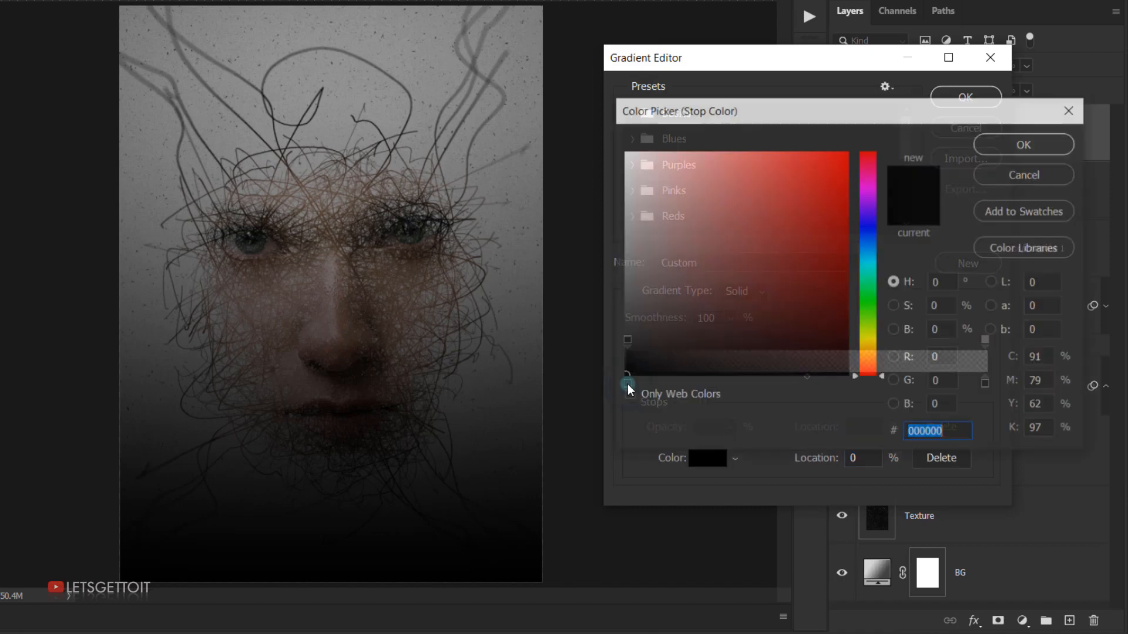
pyautogui.moveTo(833, 219); pyautogui.dragTo(788, 184)
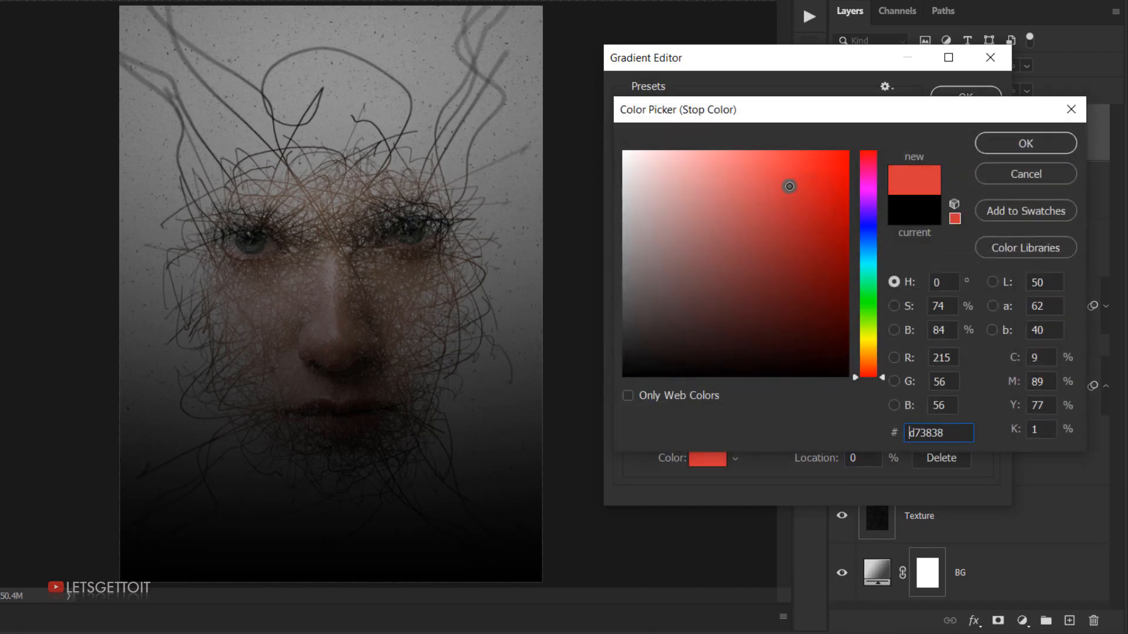
pyautogui.moveTo(873, 210); pyautogui.dragTo(872, 162)
pyautogui.moveTo(789, 187); pyautogui.dragTo(758, 221)
pyautogui.moveTo(874, 160); pyautogui.dragTo(877, 137)
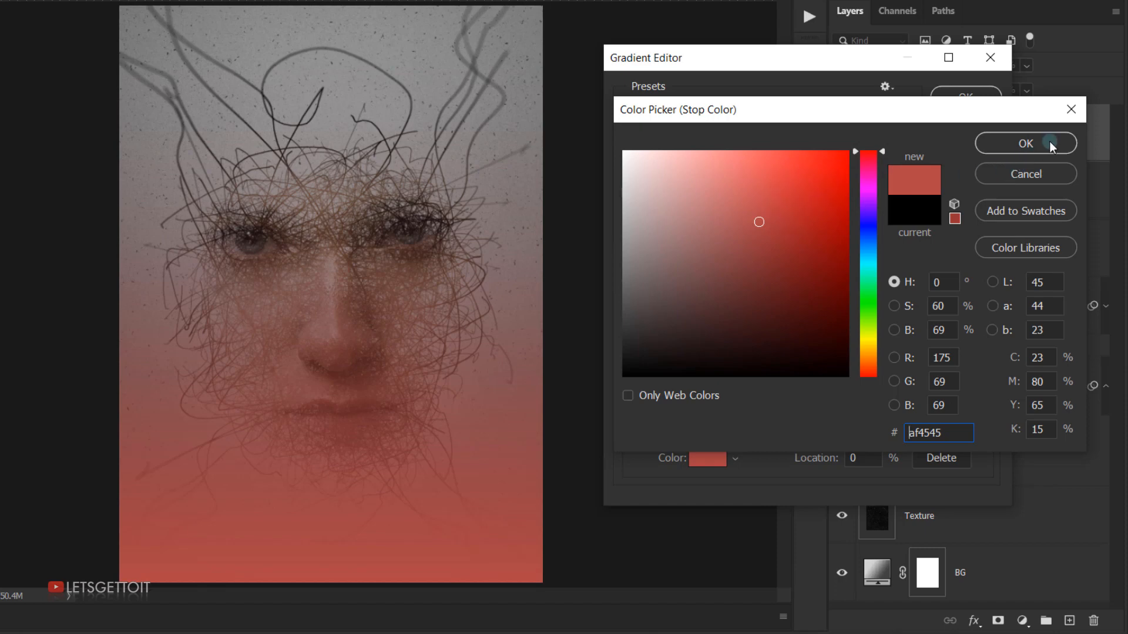
pyautogui.click(1025, 143)
# Set the gradient's ending color stop to blue #295d8e
pyautogui.doubleClick(986, 385)
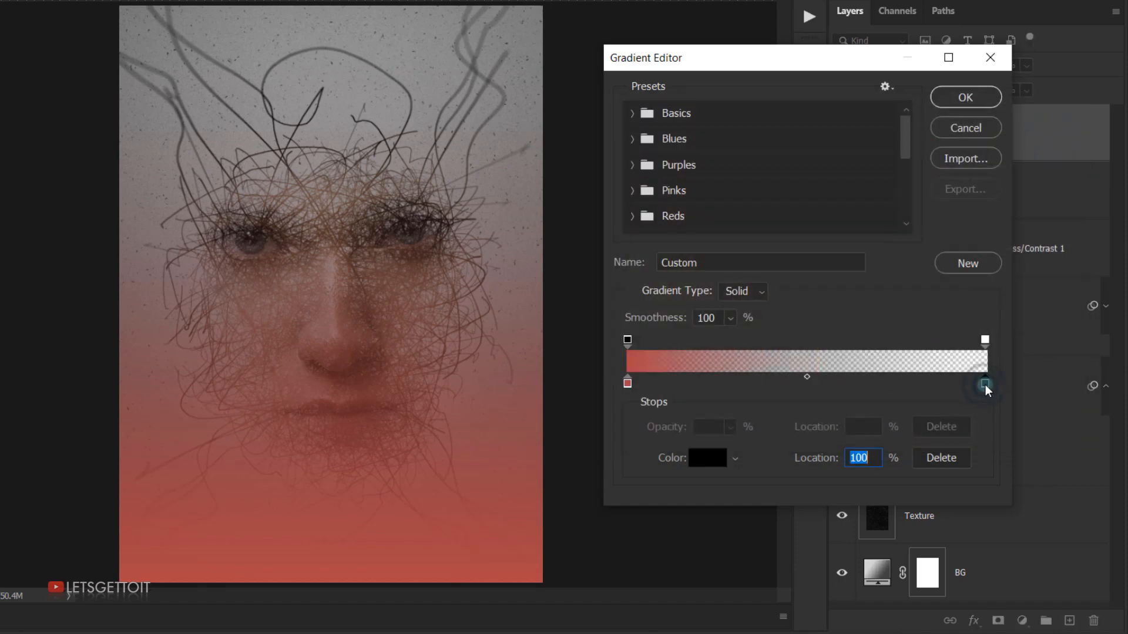
pyautogui.moveTo(872, 234)
pyautogui.mouseDown()
pyautogui.moveTo(870, 224)
pyautogui.moveTo(873, 247)
pyautogui.mouseUp()
pyautogui.click(785, 251)
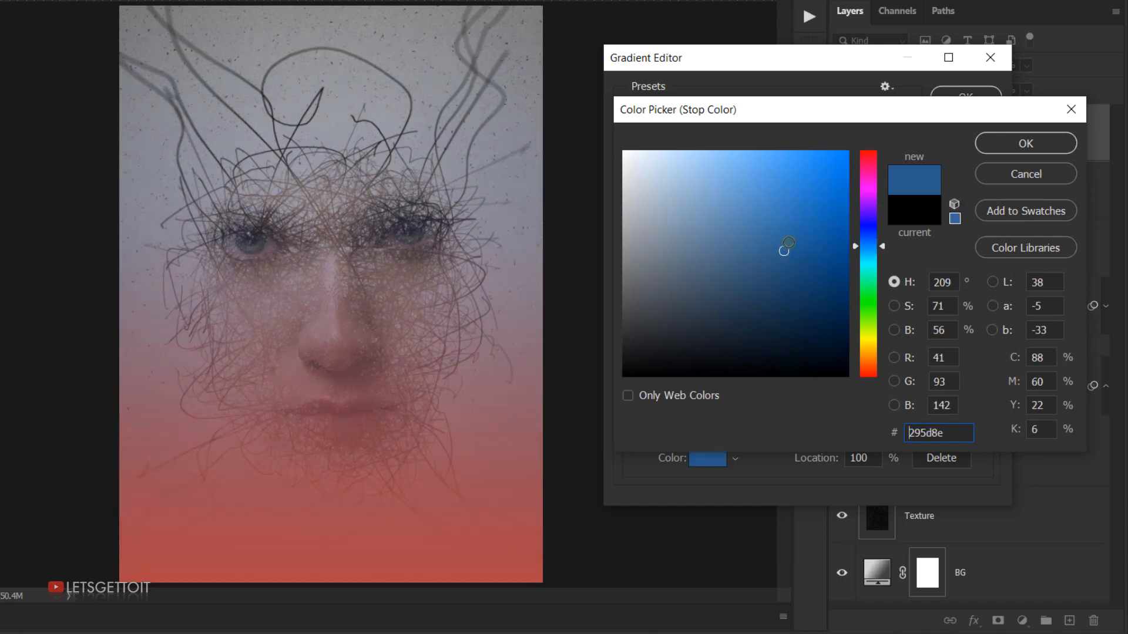
pyautogui.click(1025, 143)
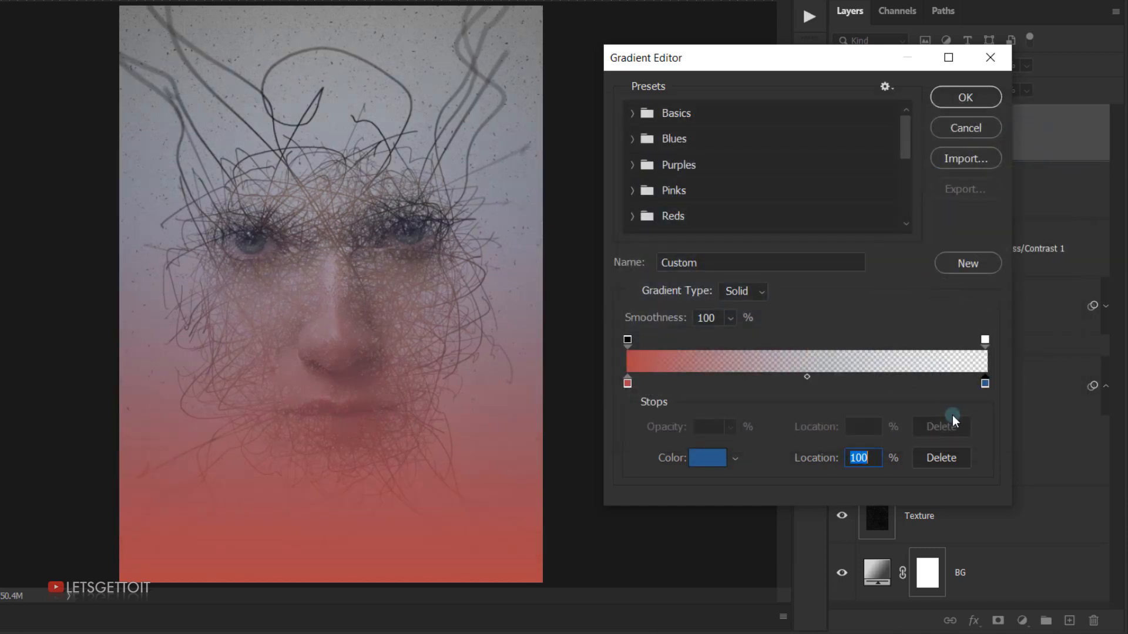
# Make the gradient's ending opacity stop 100%, rotate the linear fill to an angle of 125.85° and apply the Gradient Fill
pyautogui.click(986, 340)
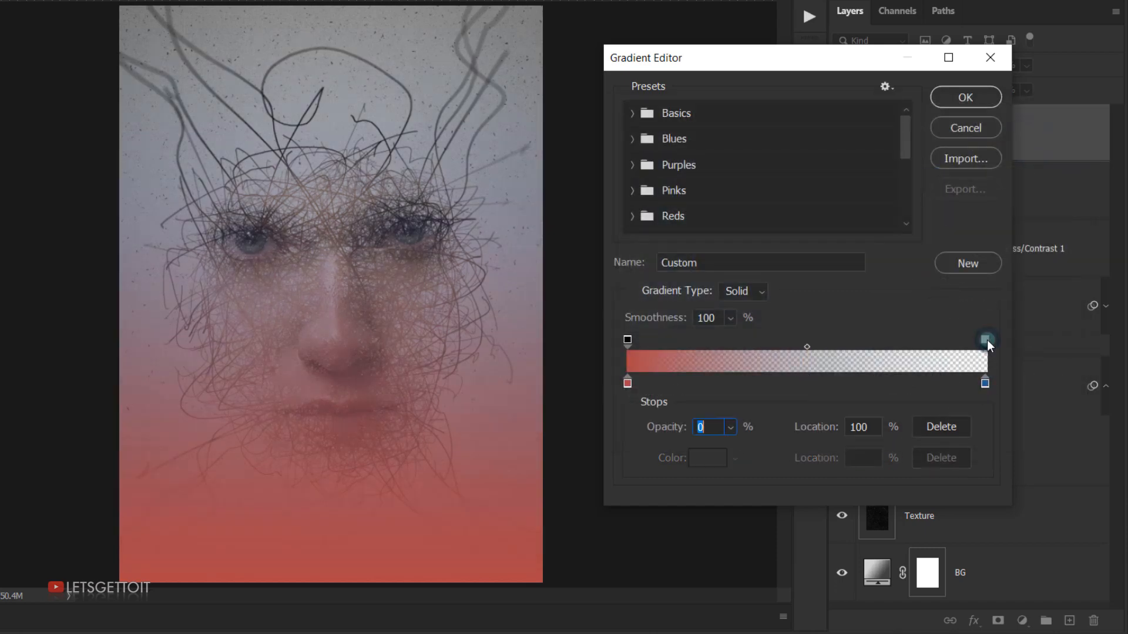
pyautogui.click(733, 428)
pyautogui.moveTo(743, 443); pyautogui.dragTo(890, 439)
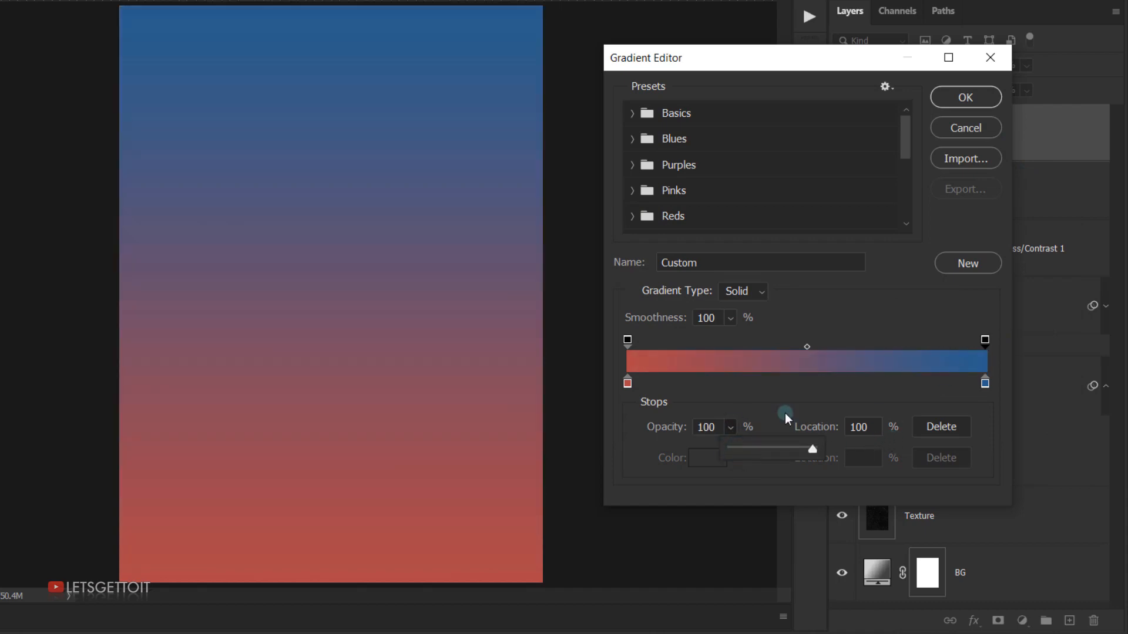
pyautogui.click(965, 104)
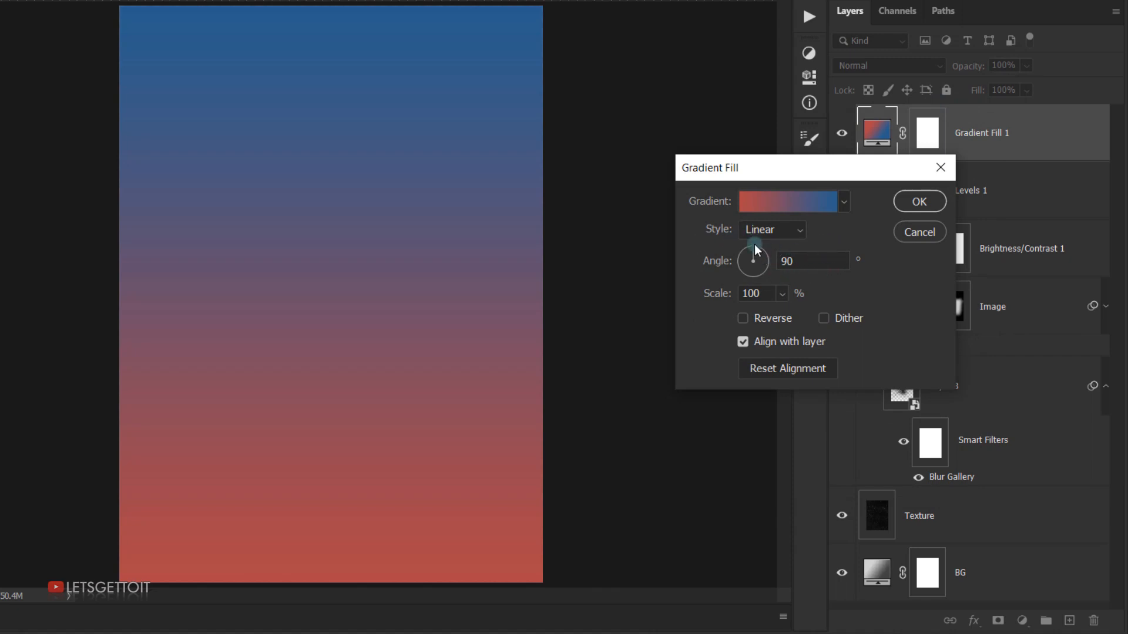
pyautogui.moveTo(756, 250)
pyautogui.mouseDown()
pyautogui.moveTo(767, 249)
pyautogui.moveTo(744, 253)
pyautogui.mouseUp()
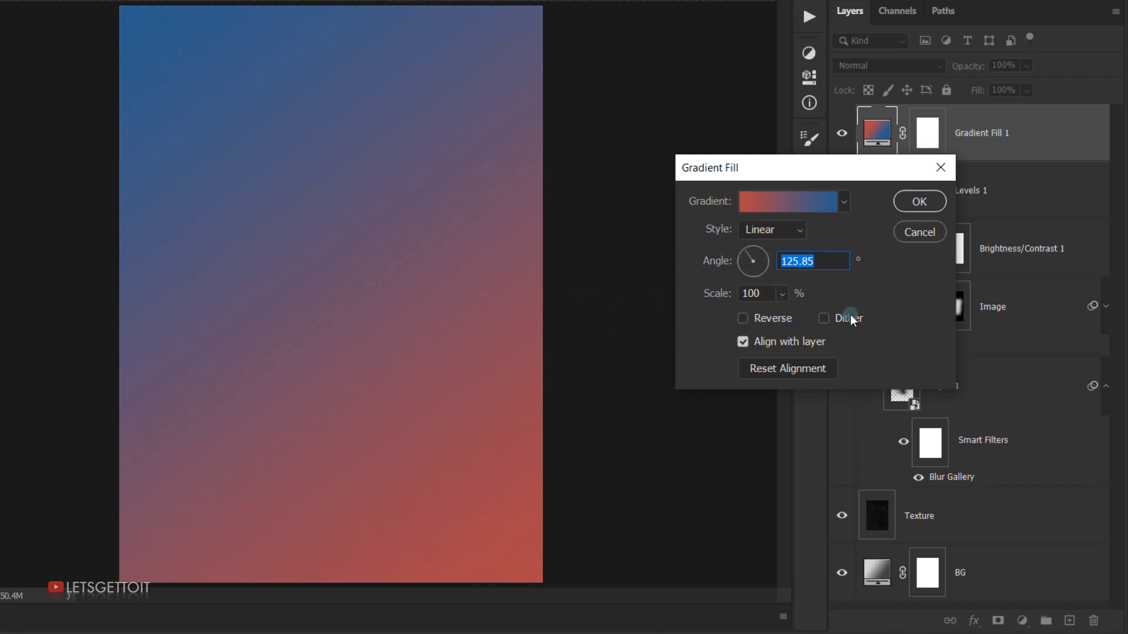
pyautogui.click(922, 205)
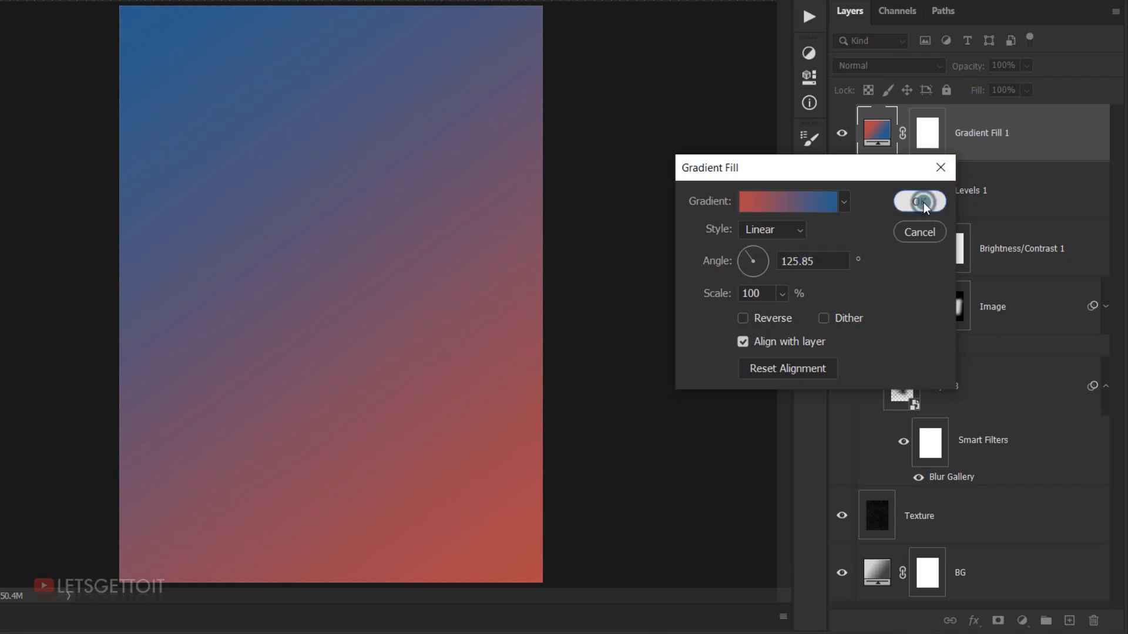
# Set the Gradient Fill layer's blend mode to Lighten and its opacity to 20%
pyautogui.click(914, 68)
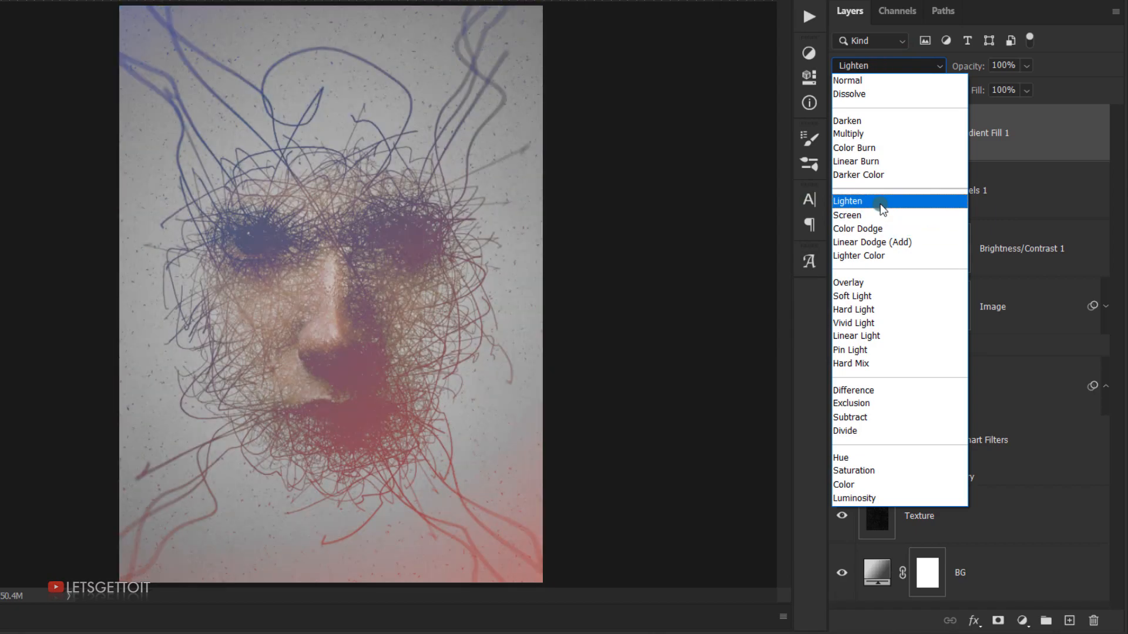
pyautogui.click(882, 209)
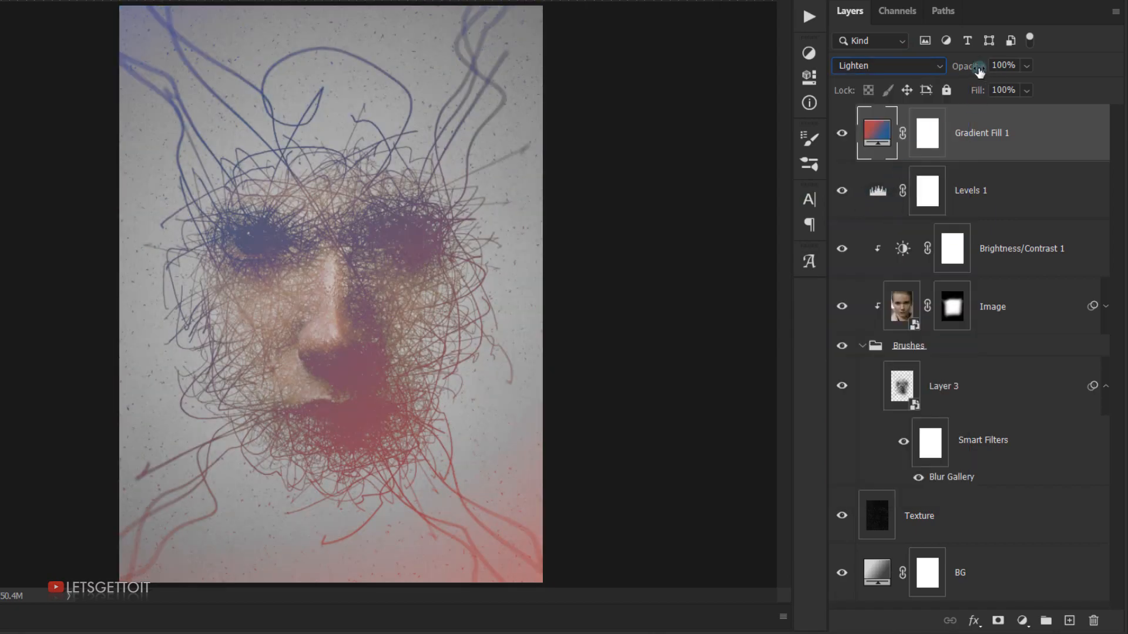
pyautogui.moveTo(978, 69); pyautogui.dragTo(910, 65)
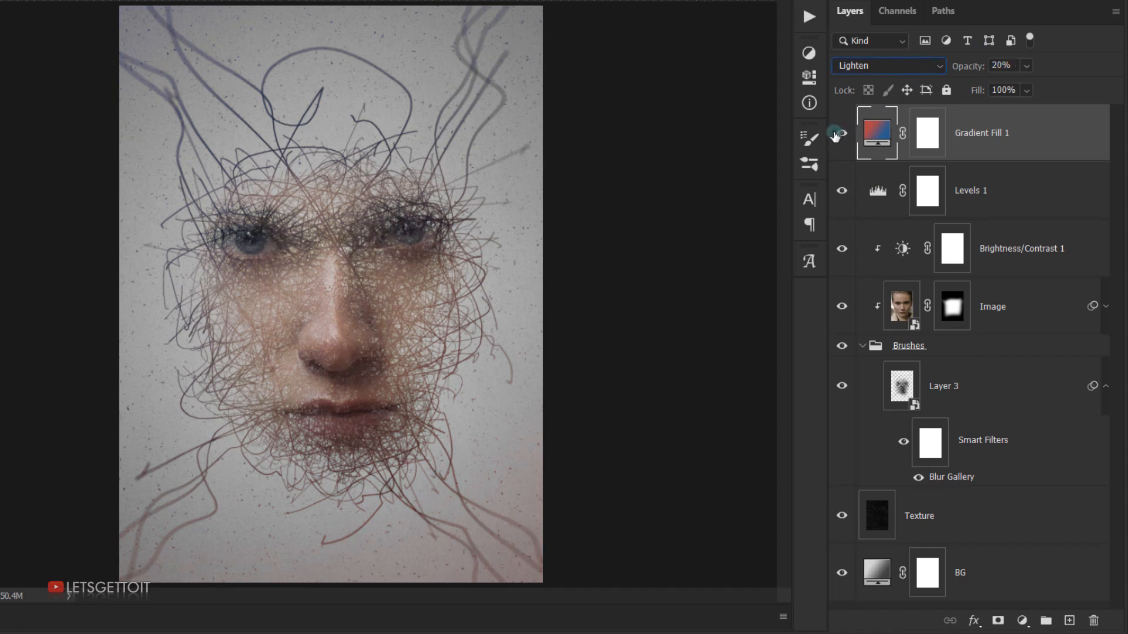
# Compare the portrait with and without the red-to-blue Gradient Fill layer, leaving it visible
pyautogui.click(837, 135)
pyautogui.click(837, 134)
pyautogui.click(837, 134)
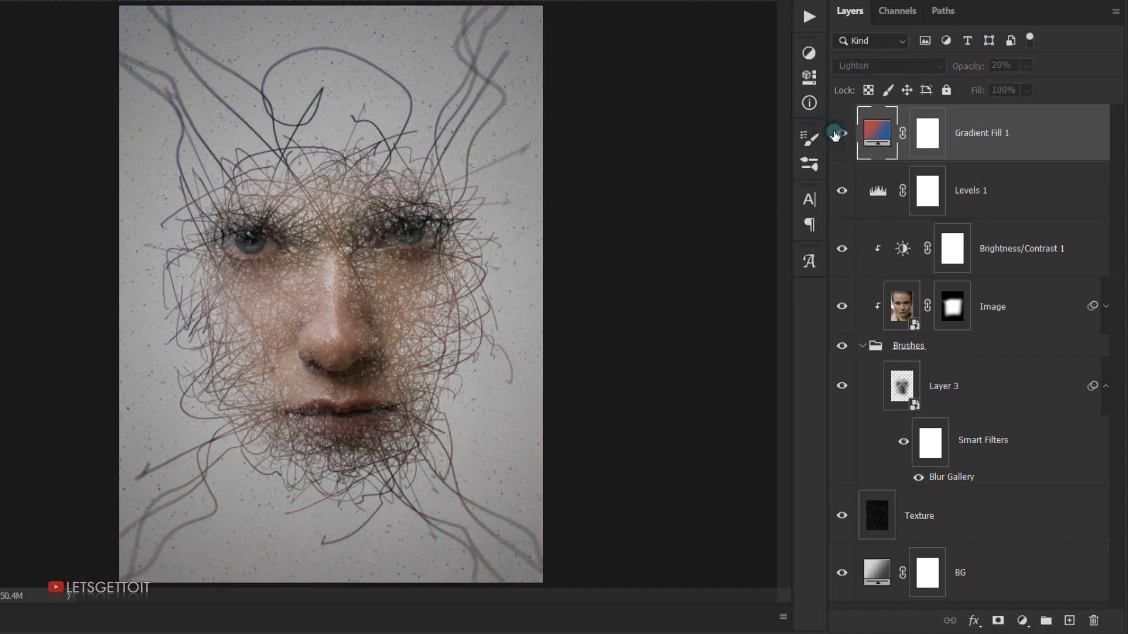
pyautogui.click(837, 134)
pyautogui.click(837, 134)
pyautogui.click(837, 134)
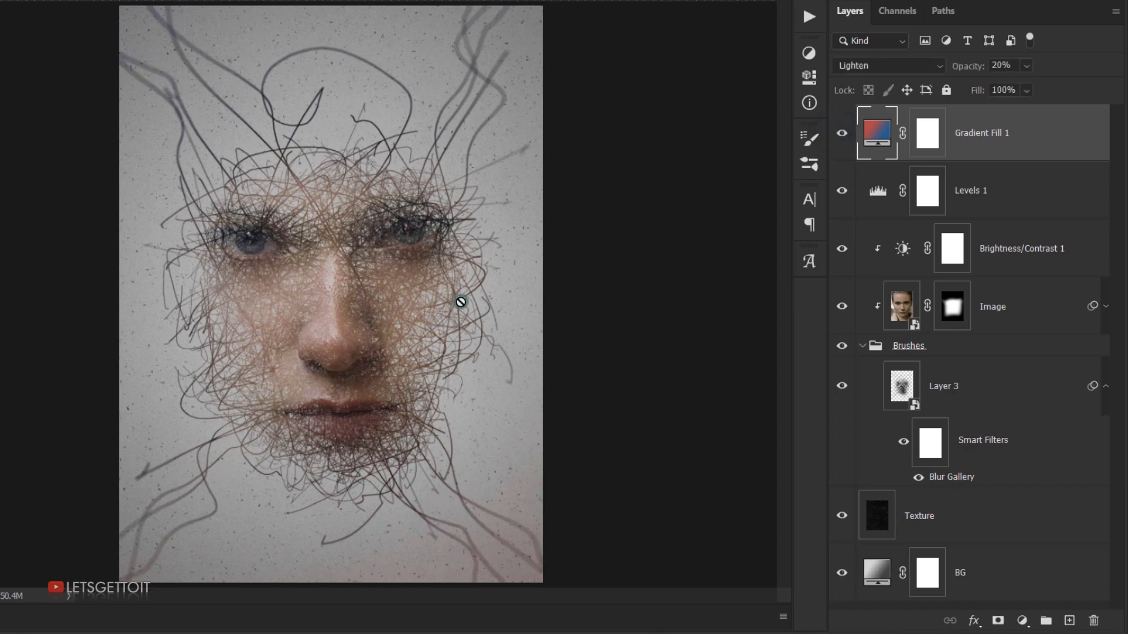
# Add an Exposure adjustment layer above the gradient with offset +0.0042 and gamma correction 0.90
pyautogui.moveTo(279, 365); pyautogui.dragTo(302, 363)
pyautogui.moveTo(405, 402); pyautogui.dragTo(318, 293)
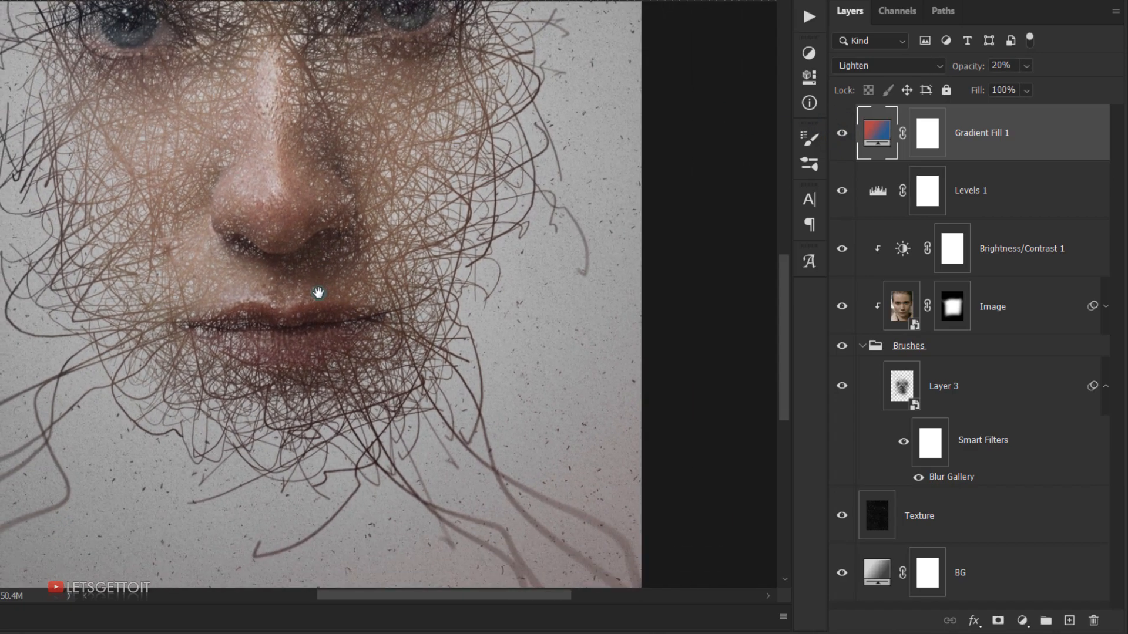
pyautogui.scroll(-5, 318, 323)
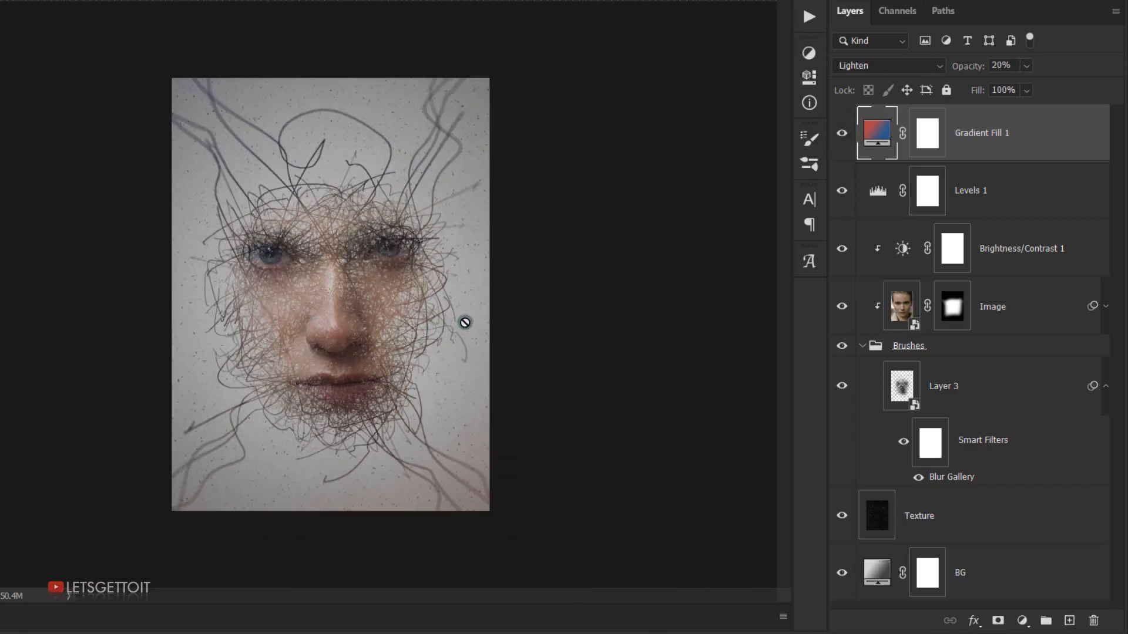
pyautogui.hotkey('ctrl', '+')
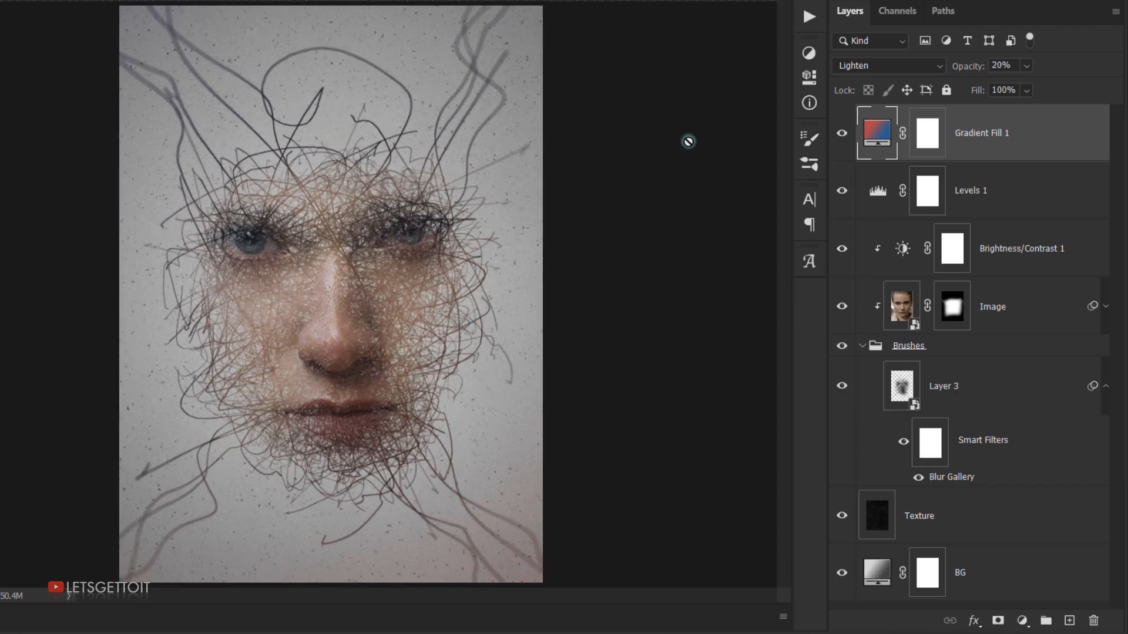
pyautogui.click(1022, 621)
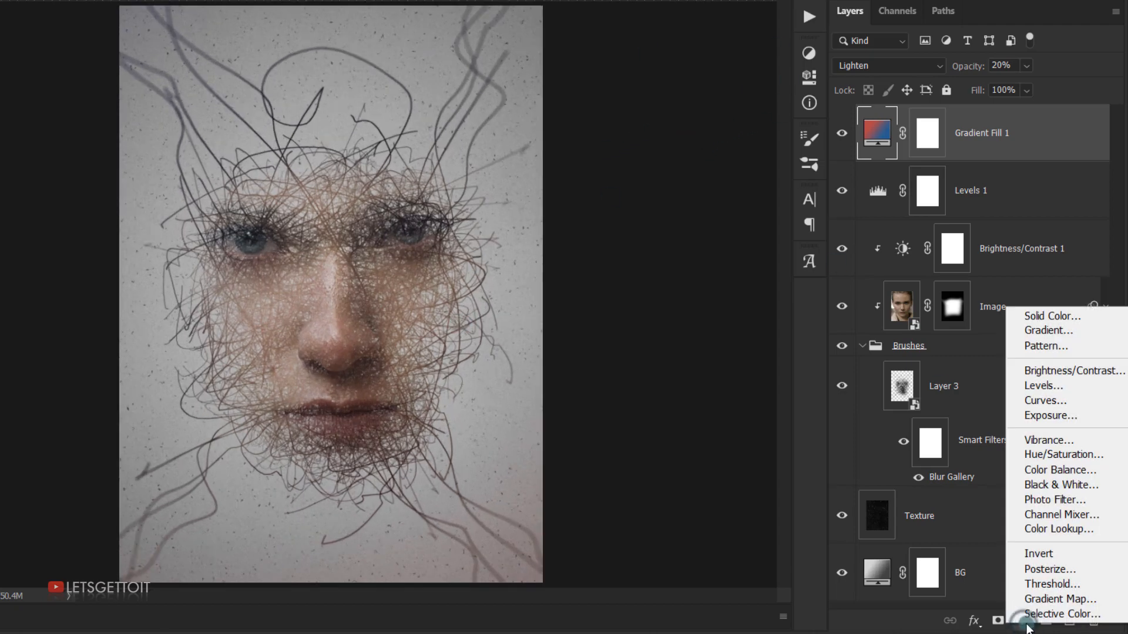
pyautogui.click(1032, 416)
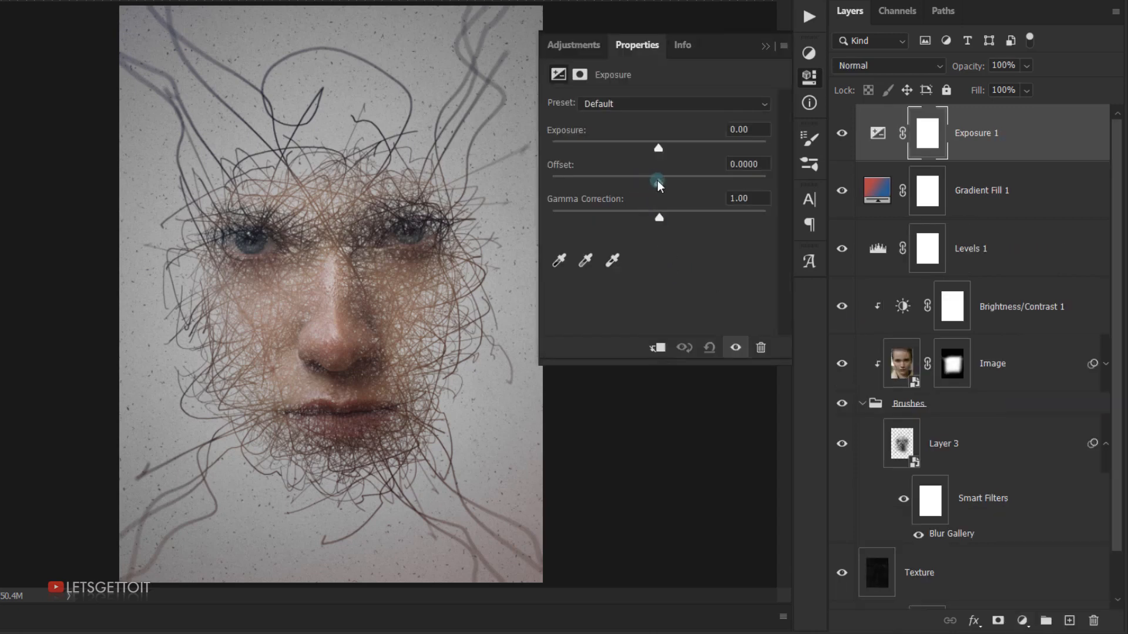
pyautogui.moveTo(661, 181); pyautogui.dragTo(659, 183)
pyautogui.moveTo(662, 219); pyautogui.dragTo(668, 217)
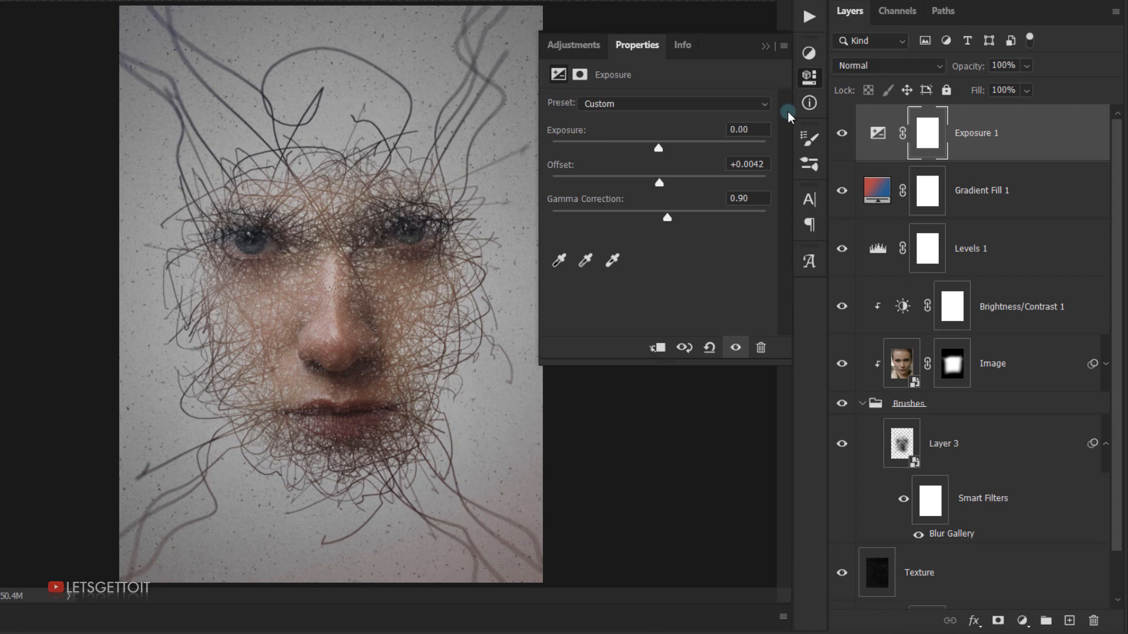
pyautogui.click(765, 46)
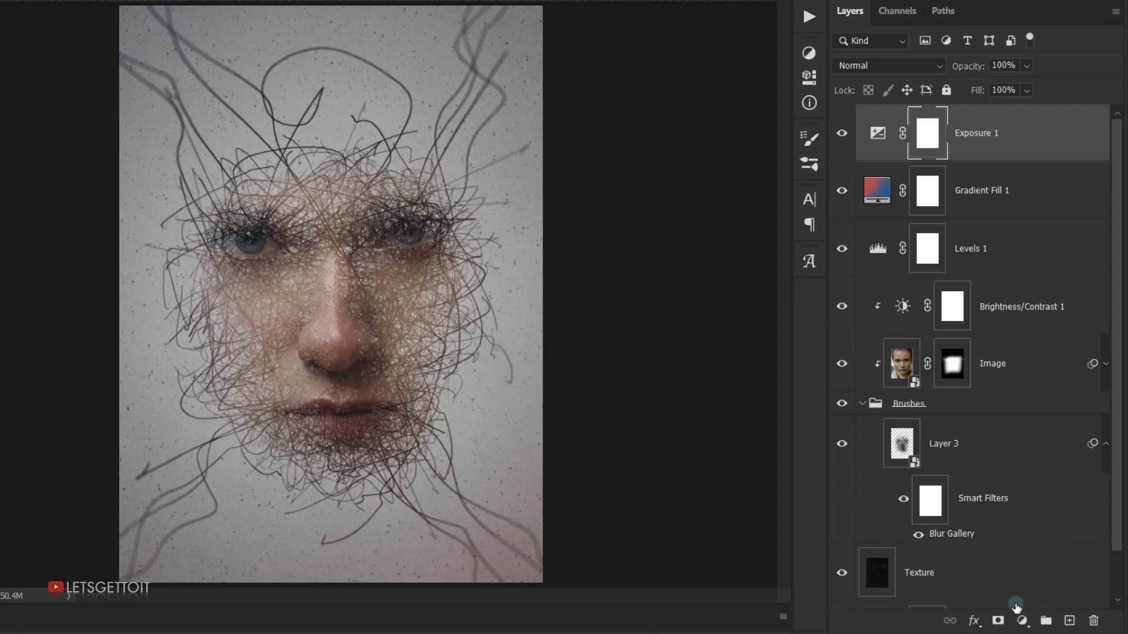
# Add a Hue/Saturation adjustment layer on top with the saturation set to -15
pyautogui.click(1023, 620)
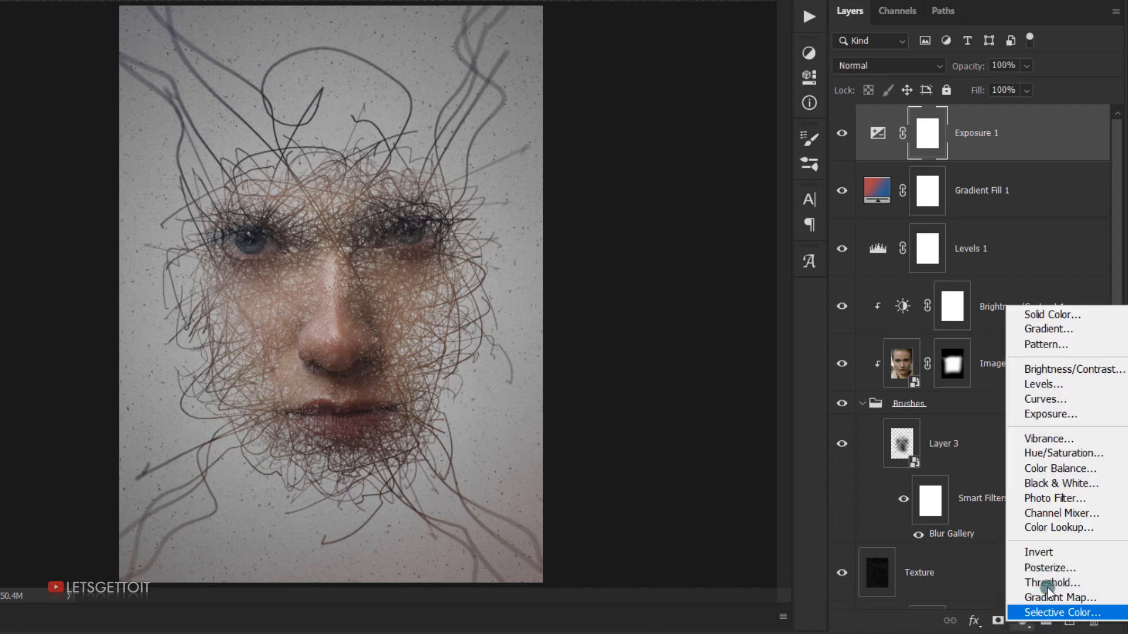
pyautogui.click(1067, 453)
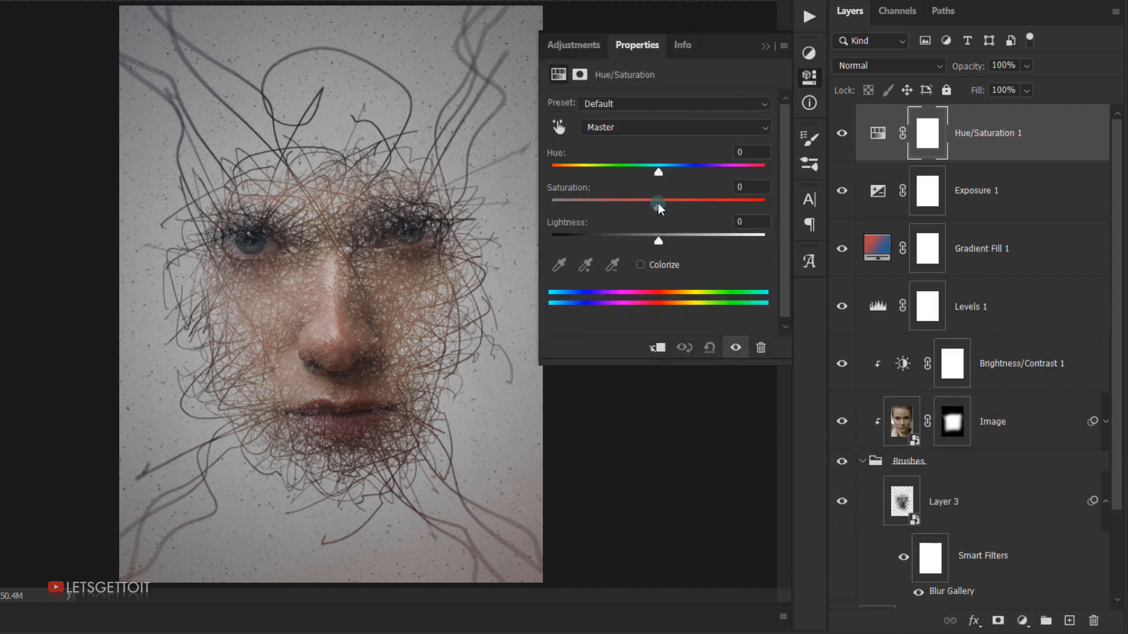
pyautogui.moveTo(658, 203); pyautogui.dragTo(643, 203)
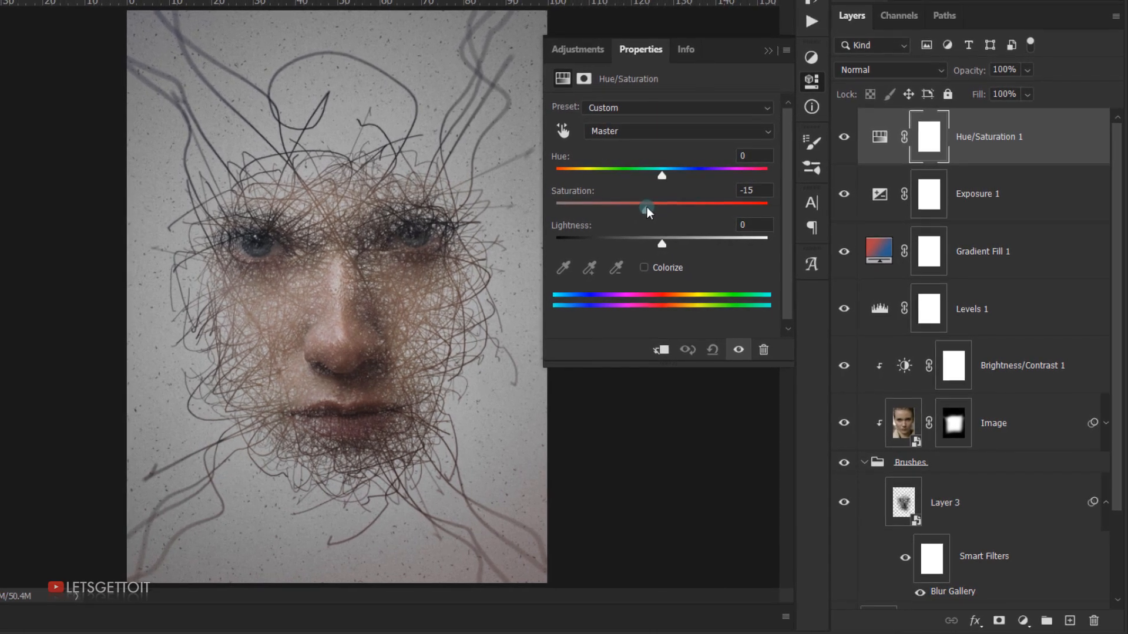
pyautogui.click(768, 51)
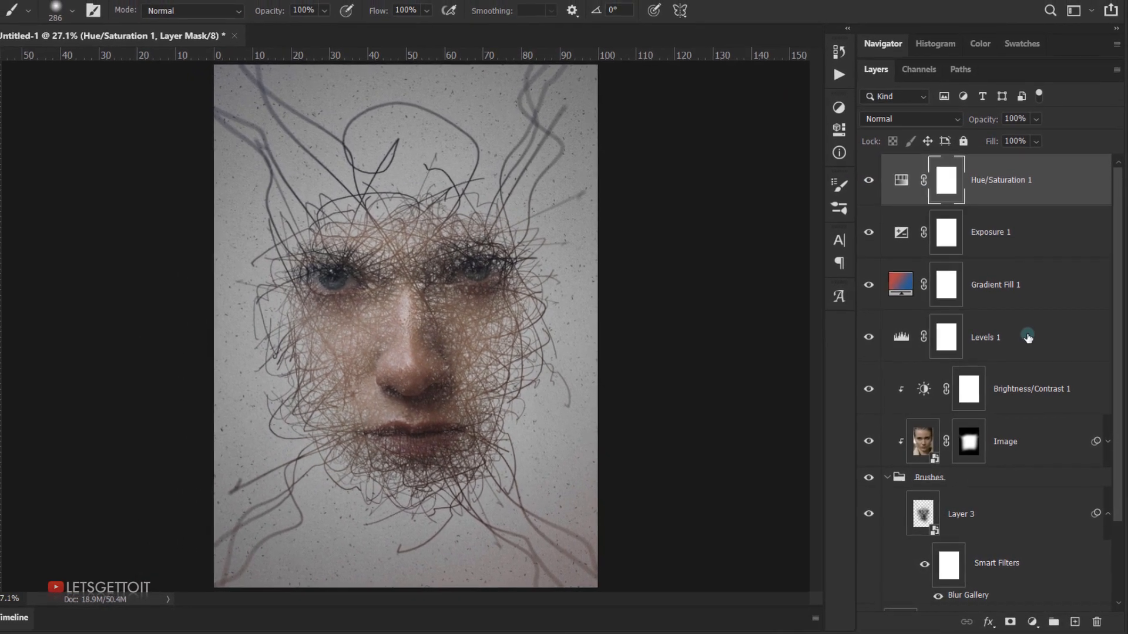
# Group the Levels, Gradient Fill, Exposure and Hue/Saturation layers and name the group "Adjstment"
pyautogui.click(1027, 338)
pyautogui.keyDown('shift'); pyautogui.click(996, 184); pyautogui.keyUp('shift')
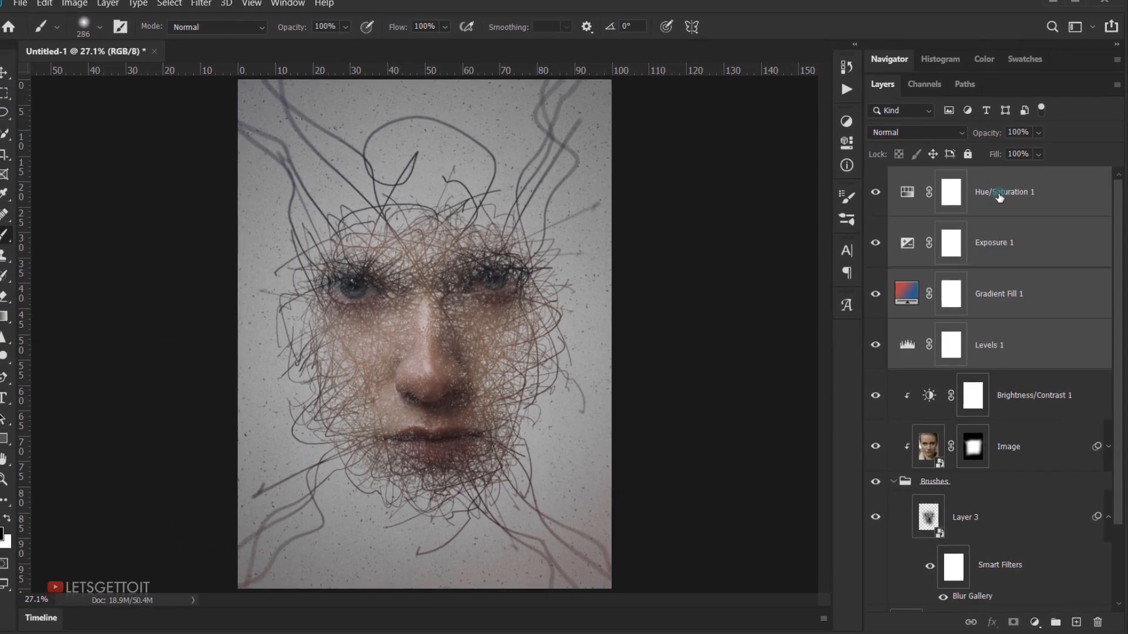
pyautogui.hotkey('ctrl', 'g')
pyautogui.doubleClick(939, 175)
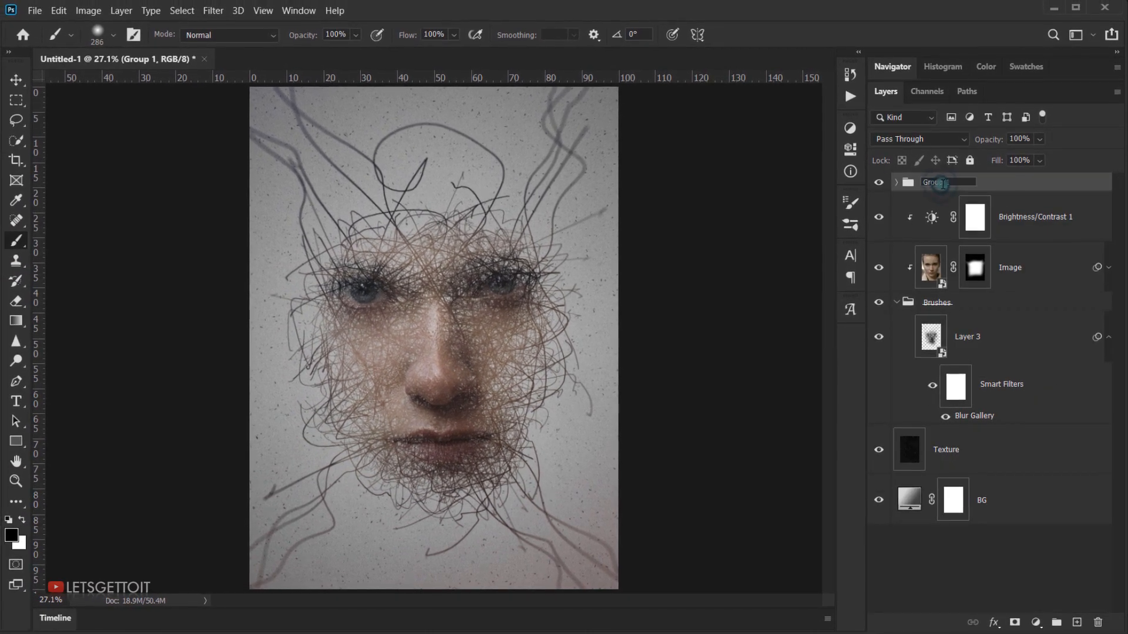
pyautogui.write('Adjustmen')
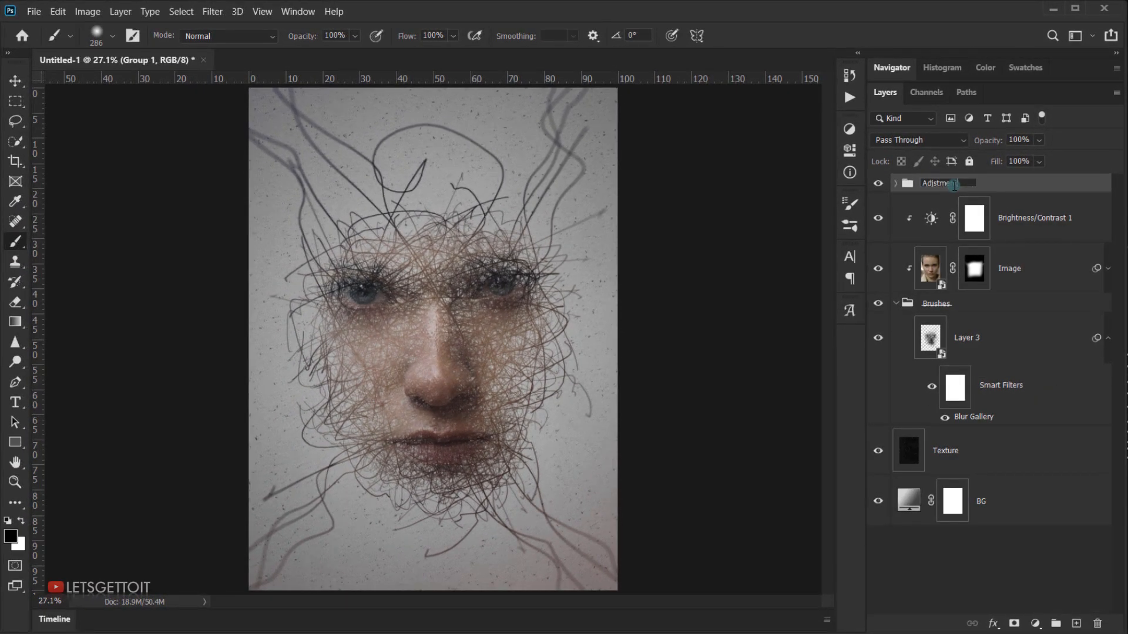
pyautogui.write('t')
pyautogui.press('Return')
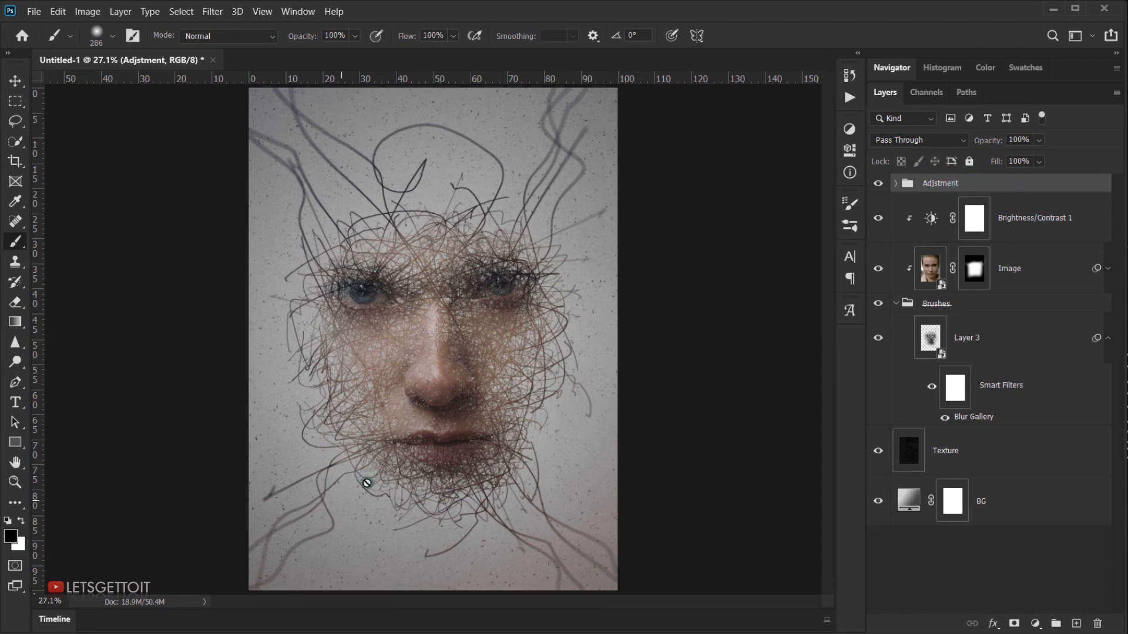
# Open the contents of the Image smart object and place the photo of the man in the striped shirt into it
pyautogui.scroll(1, 494, 461)
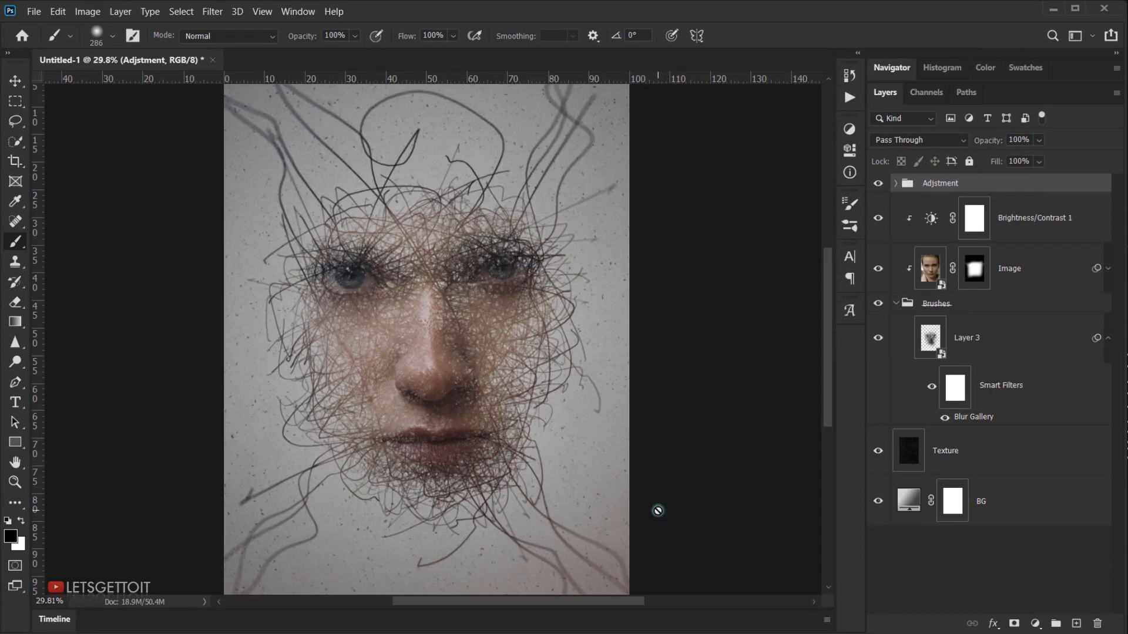
pyautogui.scroll(-2, 932, 281)
pyautogui.click(934, 270)
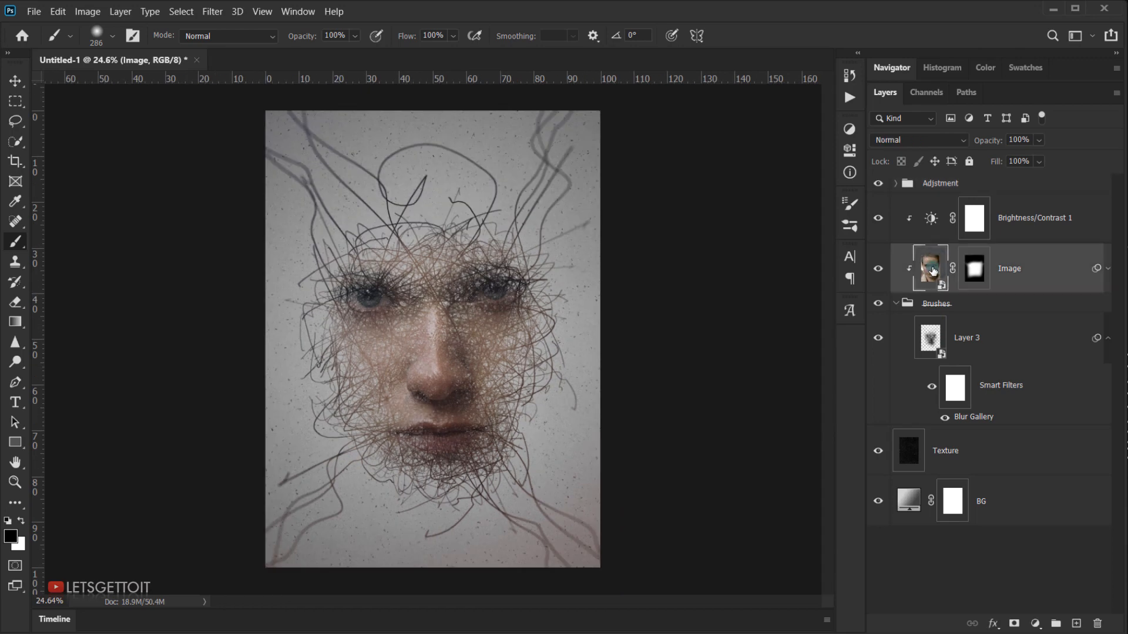
pyautogui.rightClick(1019, 269)
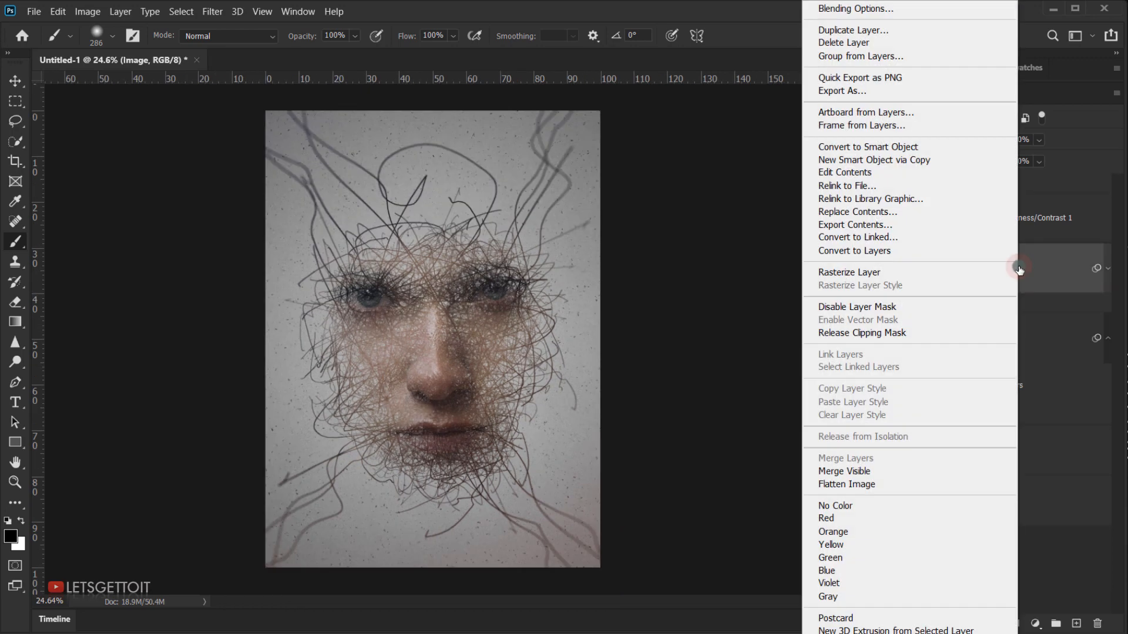
pyautogui.click(851, 172)
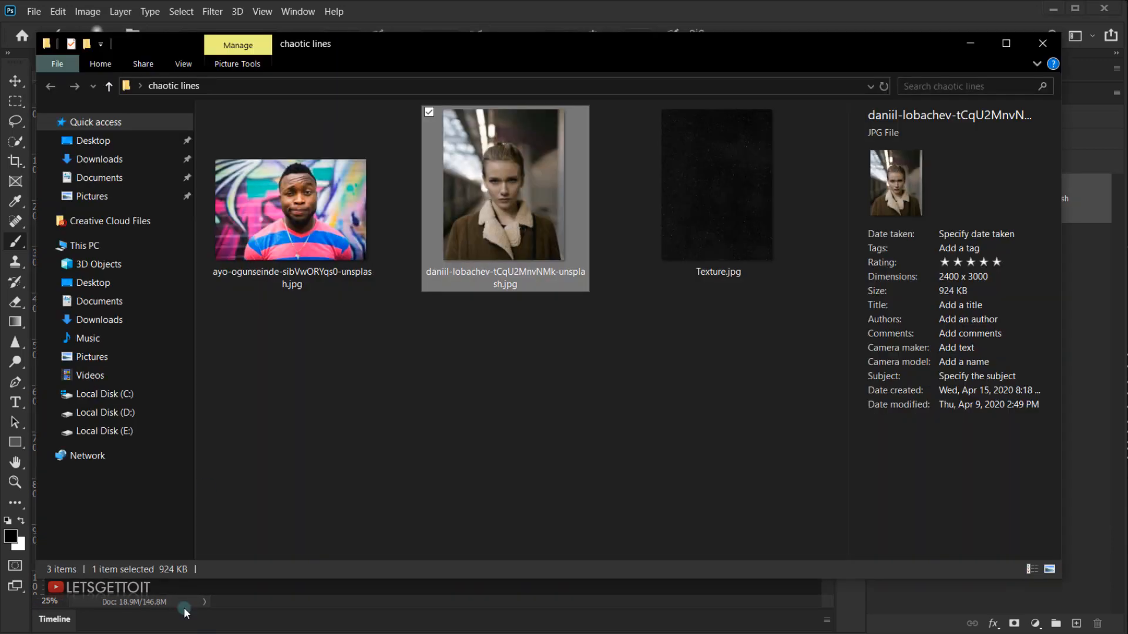
pyautogui.moveTo(315, 218); pyautogui.dragTo(379, 588)
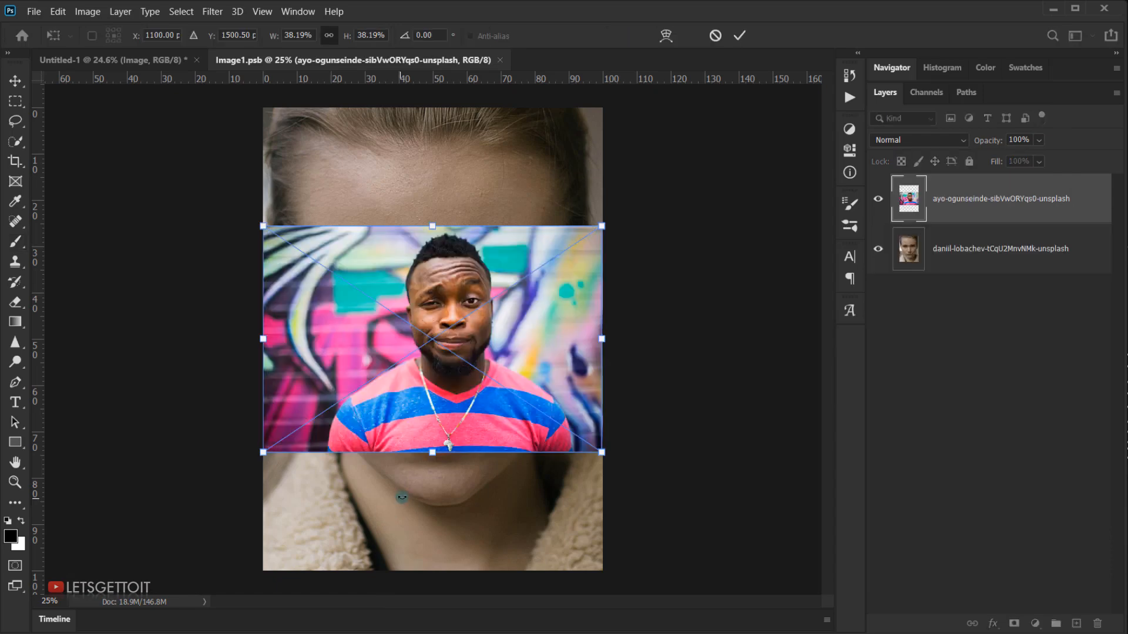
# Enlarge the placed photo proportionally to 119.85% and position the man's face over the canvas
pyautogui.moveTo(437, 424); pyautogui.dragTo(423, 571)
pyautogui.moveTo(433, 254); pyautogui.dragTo(416, 107)
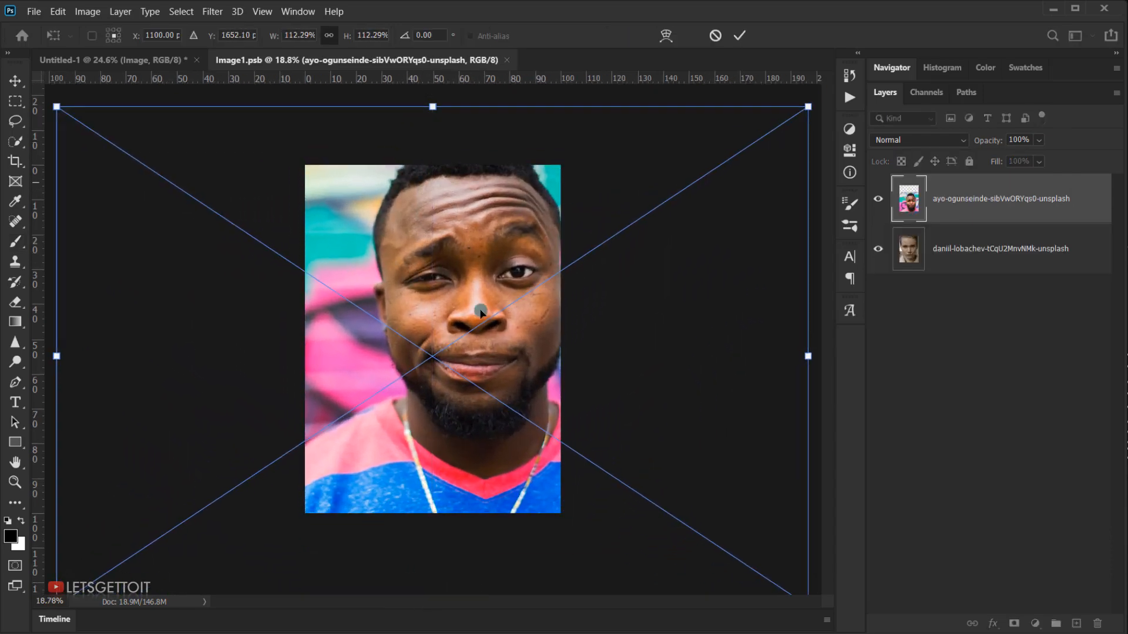
pyautogui.moveTo(503, 388); pyautogui.dragTo(451, 388)
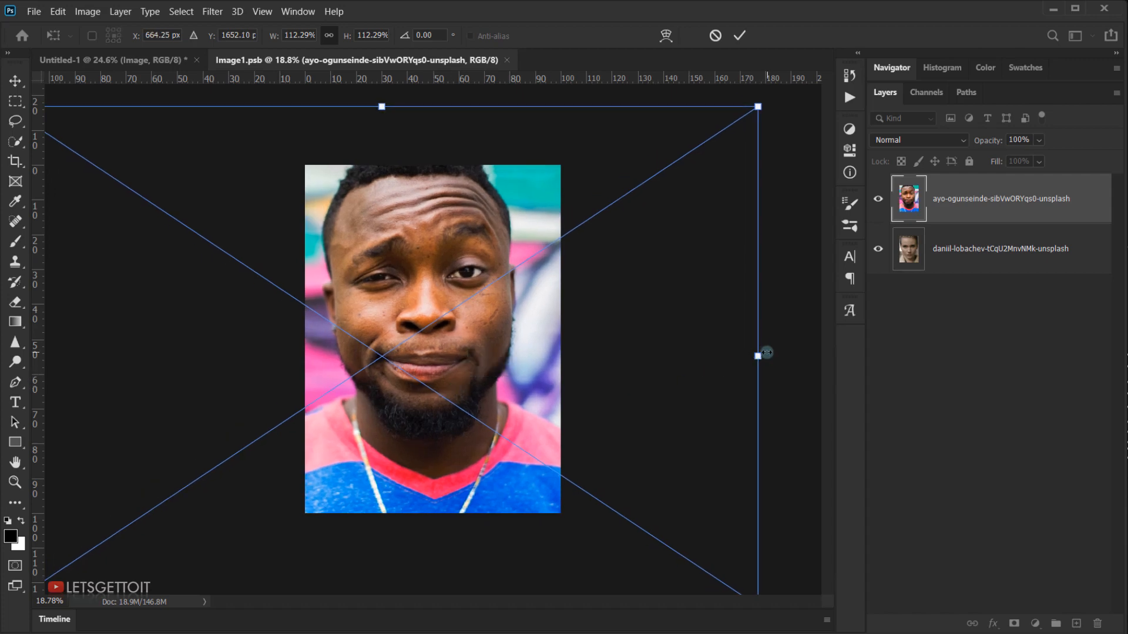
pyautogui.moveTo(785, 352); pyautogui.dragTo(835, 353)
pyautogui.moveTo(492, 365); pyautogui.dragTo(489, 373)
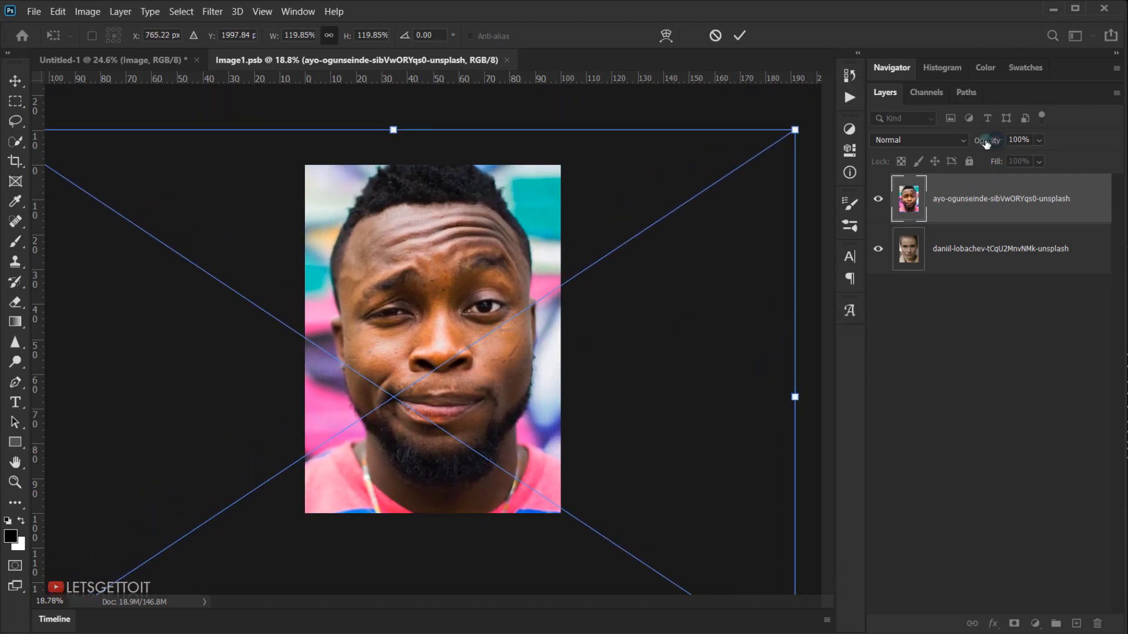
# Lower the placed photo's opacity to 51%, align its face with the portrait underneath and commit the placement
pyautogui.moveTo(987, 143); pyautogui.dragTo(958, 146)
pyautogui.moveTo(425, 385)
pyautogui.mouseDown()
pyautogui.moveTo(409, 421)
pyautogui.moveTo(426, 378)
pyautogui.mouseUp()
pyautogui.click(739, 38)
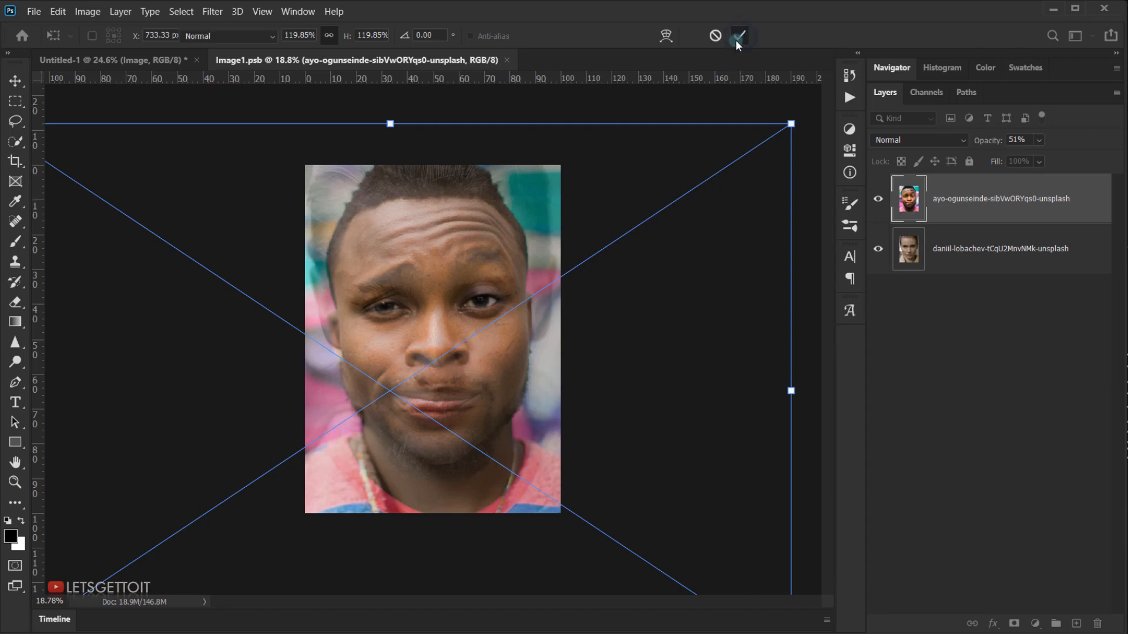
# Restore the placed photo's opacity to 100%, then close the smart object contents and save the changes
pyautogui.moveTo(989, 141); pyautogui.dragTo(1022, 141)
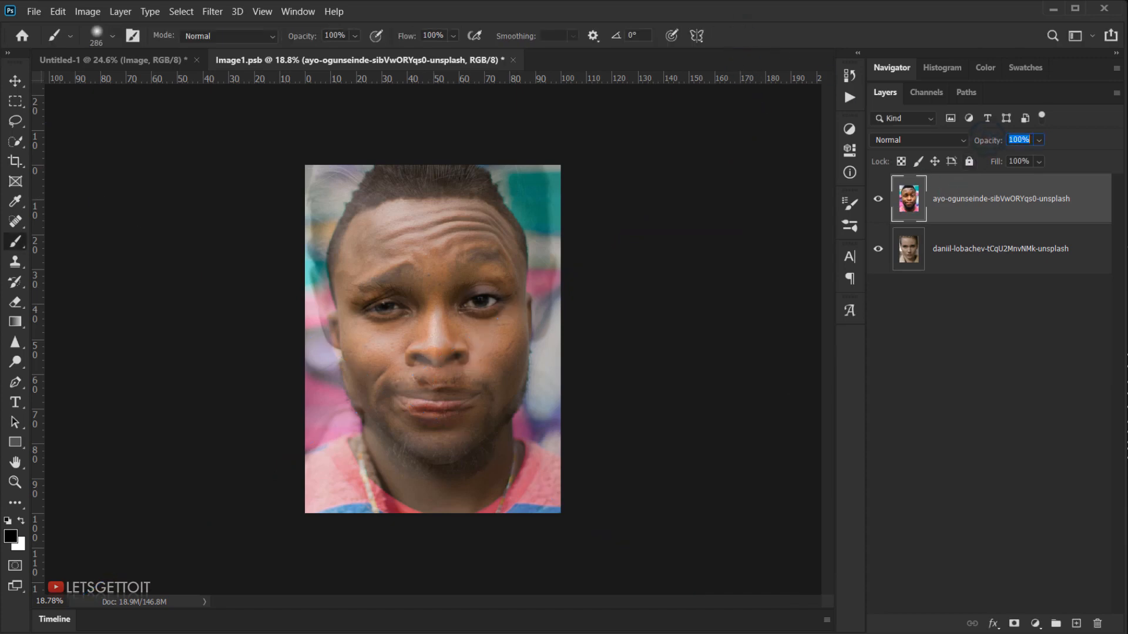
pyautogui.click(513, 60)
pyautogui.click(510, 258)
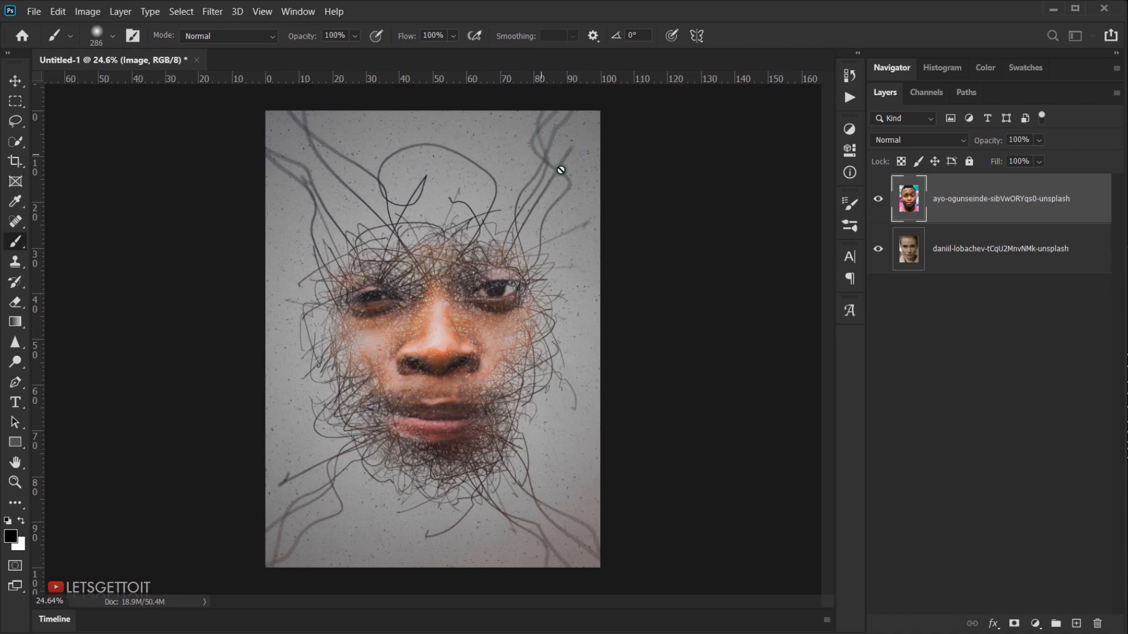
# Examine the replaced portrait and compare it with and without the Brightness/Contrast layer, leaving the layer visible
pyautogui.scroll(5, 509, 367)
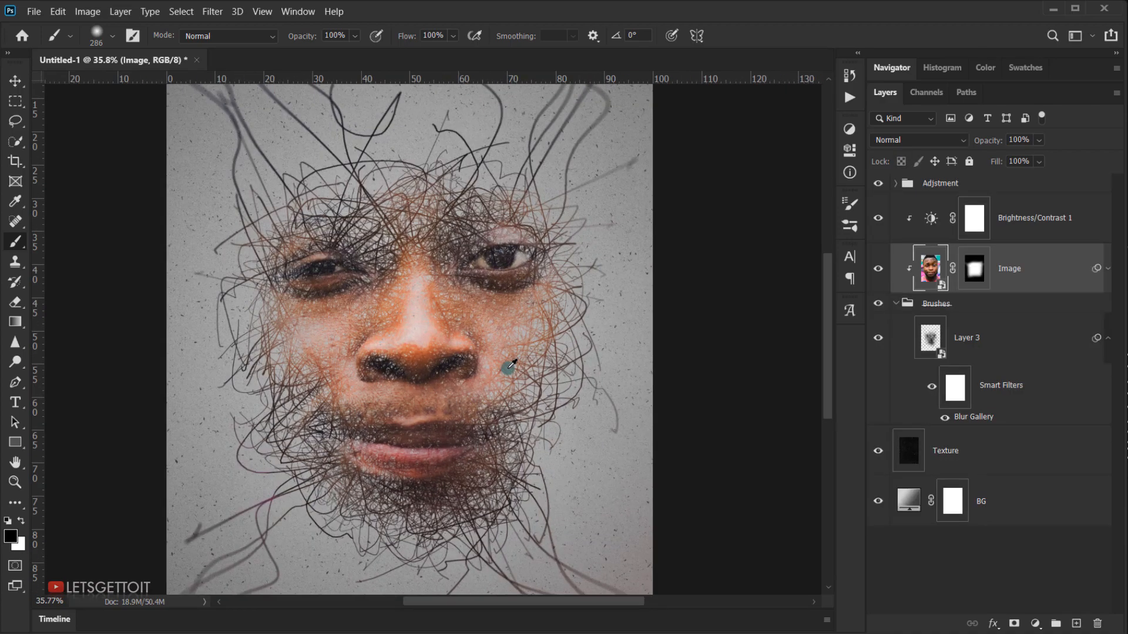
pyautogui.scroll(-5, 509, 367)
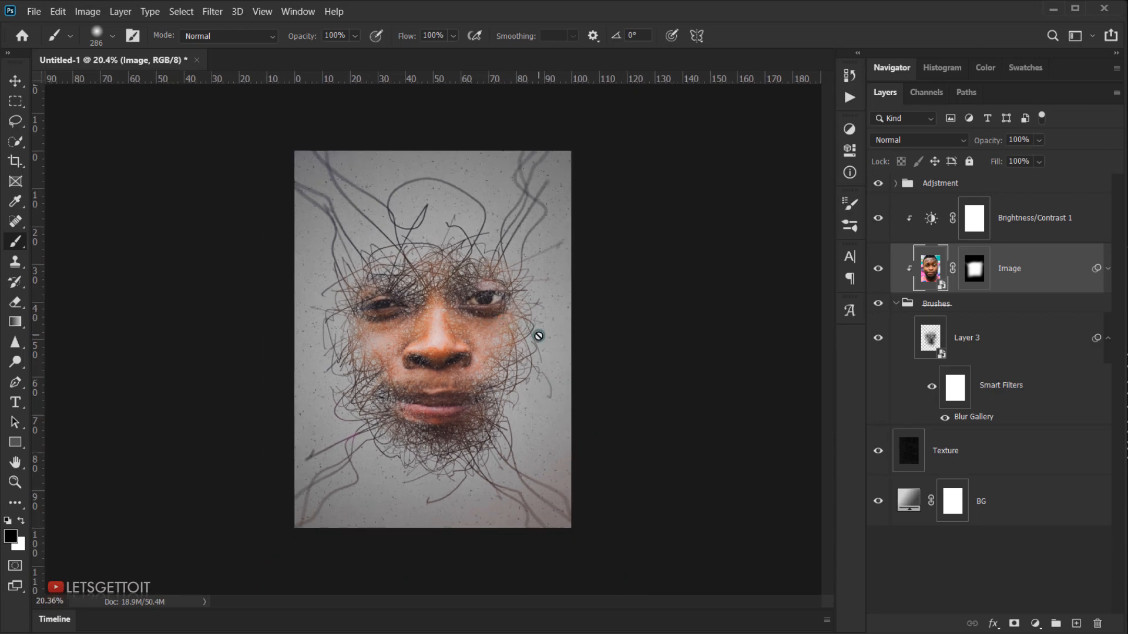
pyautogui.scroll(2, 501, 386)
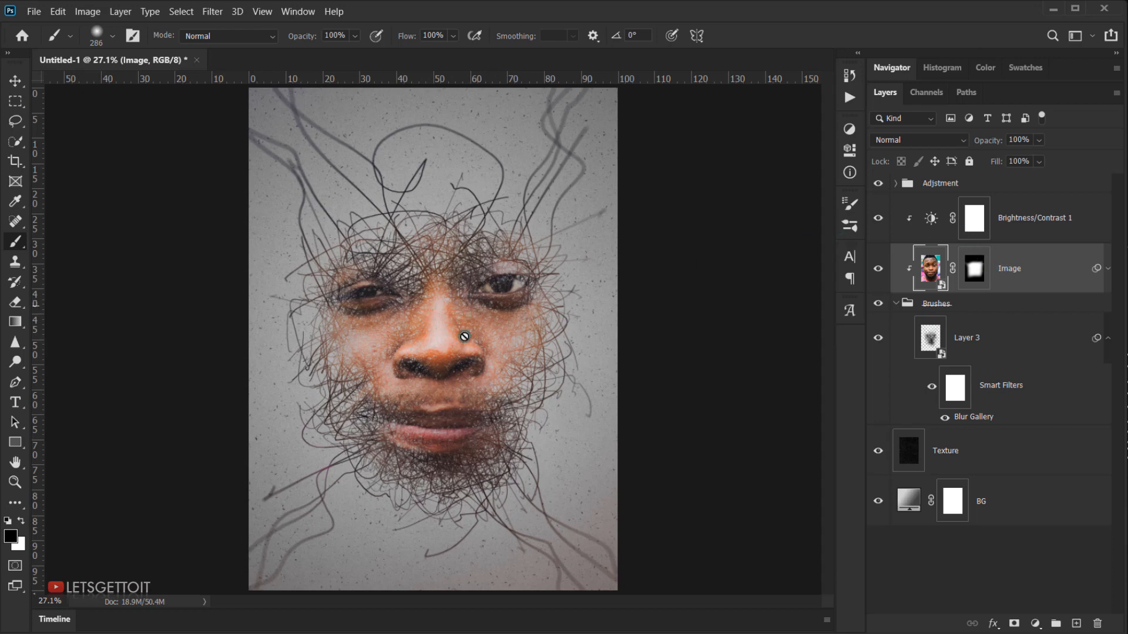
pyautogui.click(1045, 225)
pyautogui.click(879, 219)
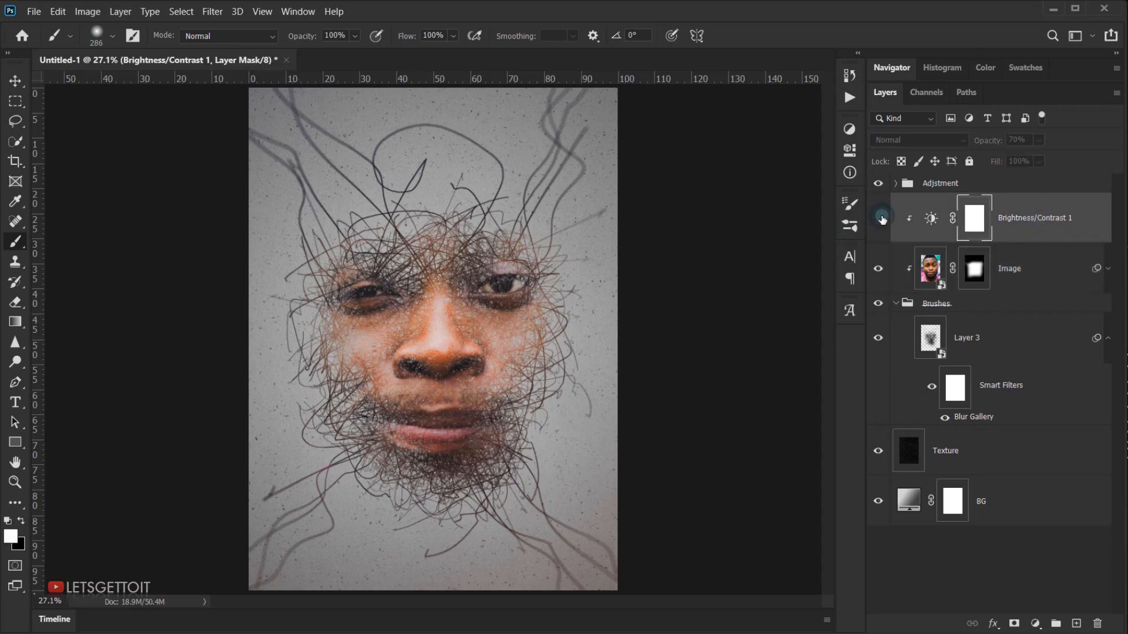
pyautogui.click(881, 219)
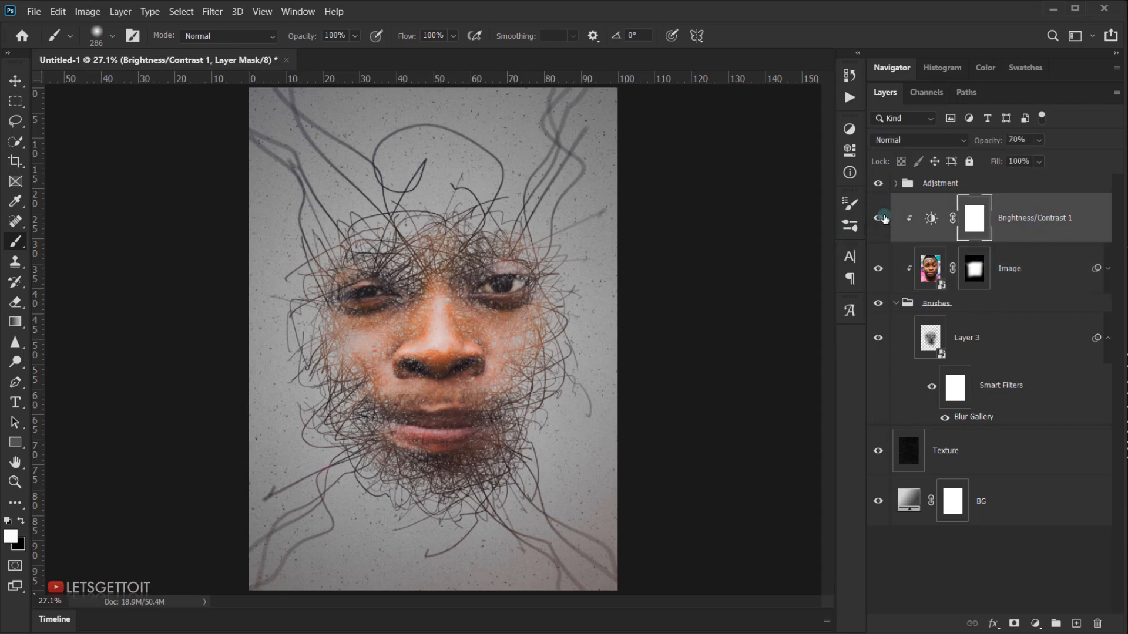
# Set the saturation of the Hue/Saturation layer inside the adjustment group to -23
pyautogui.click(897, 182)
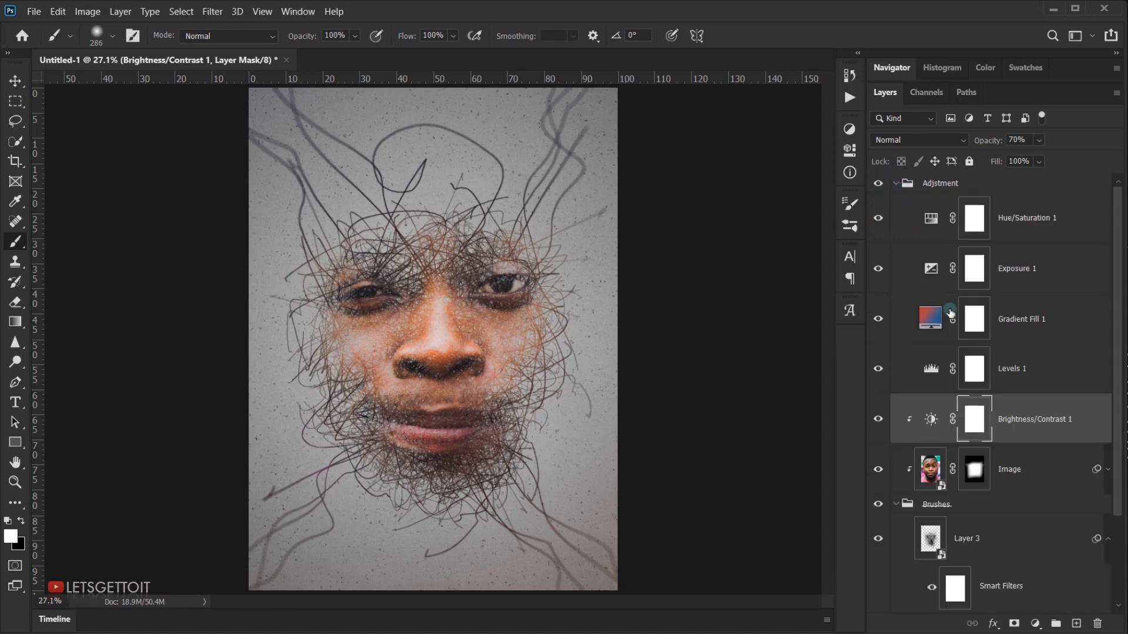
pyautogui.click(1030, 268)
pyautogui.click(1022, 218)
pyautogui.doubleClick(932, 218)
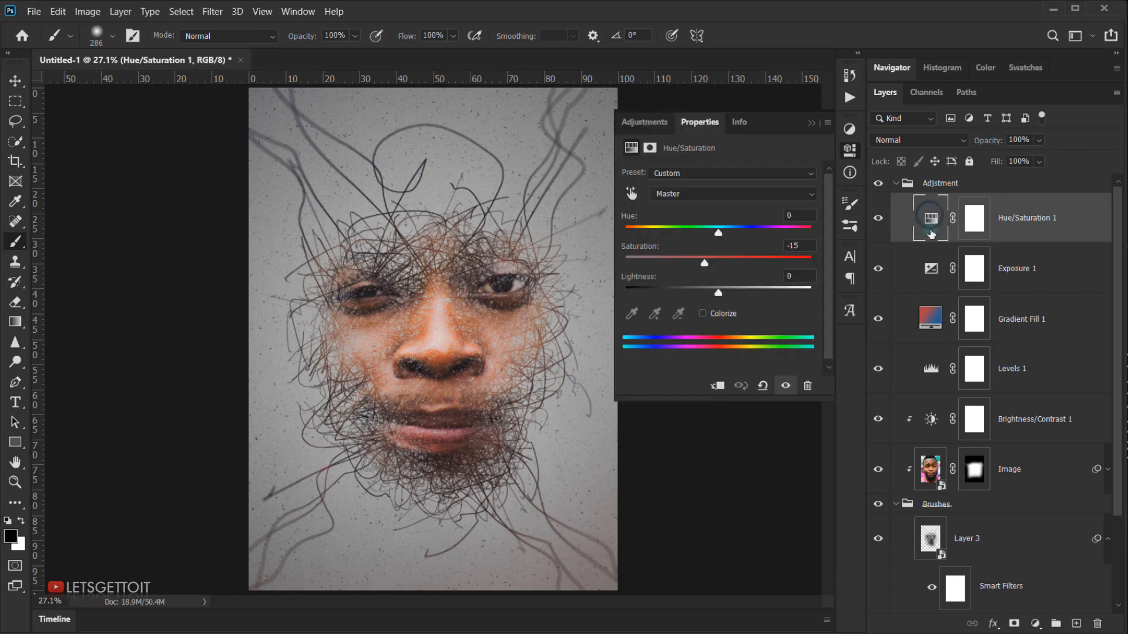
pyautogui.moveTo(706, 265)
pyautogui.mouseDown()
pyautogui.moveTo(683, 266)
pyautogui.moveTo(722, 267)
pyautogui.mouseUp()
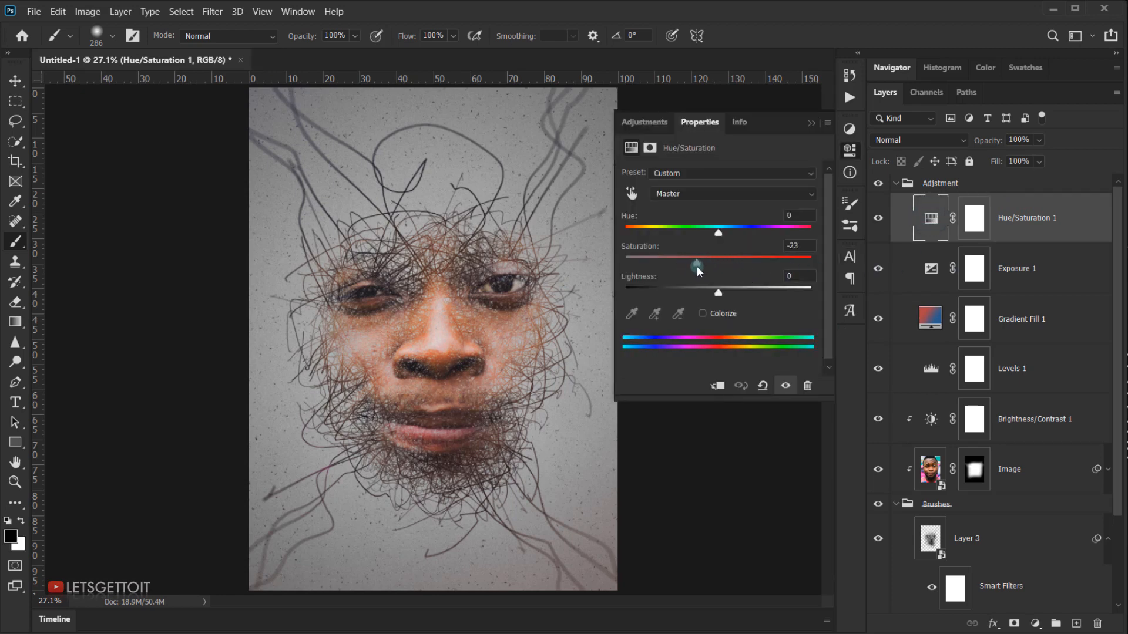
pyautogui.click(811, 123)
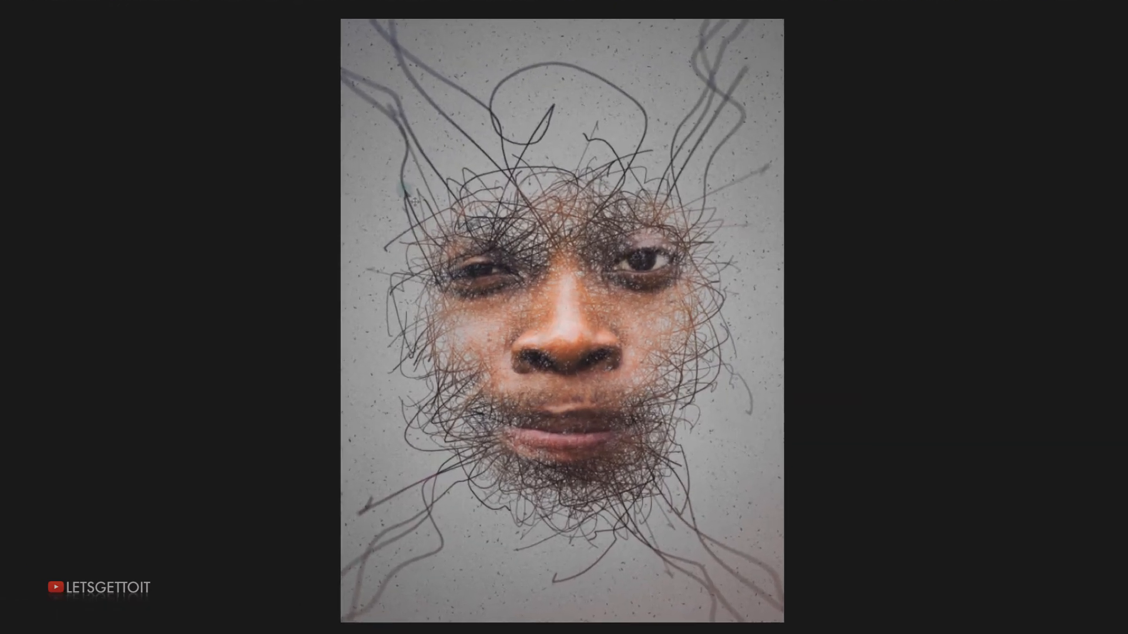